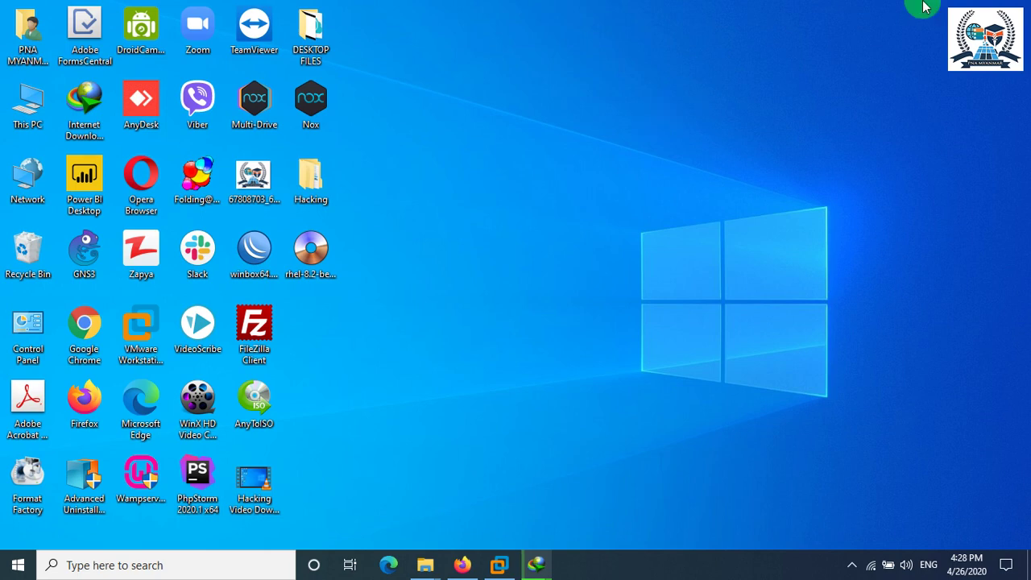
Refresh the host desktop repeatedly from its right-click menu.
right_click(600, 138)
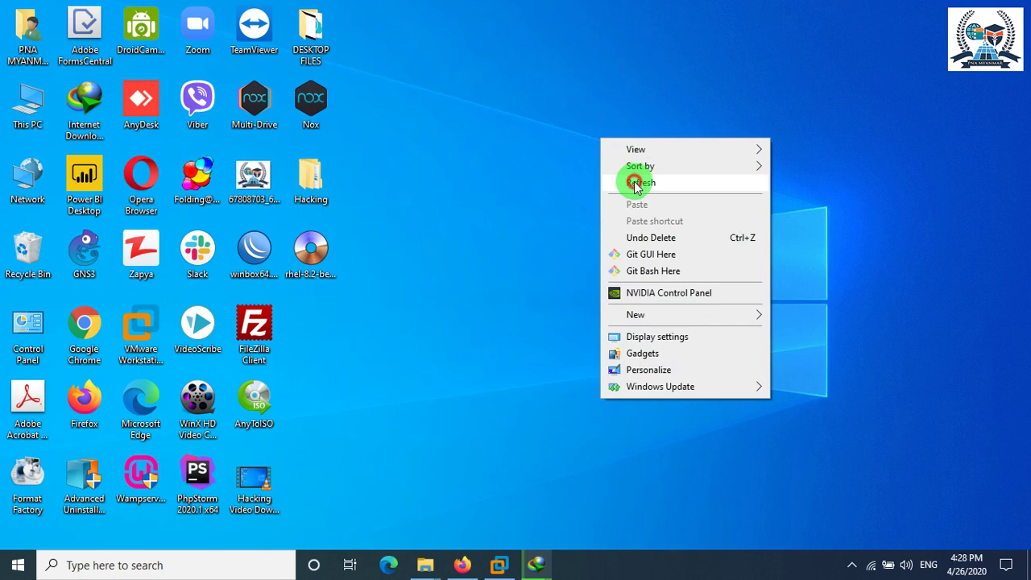
left_click(634, 183)
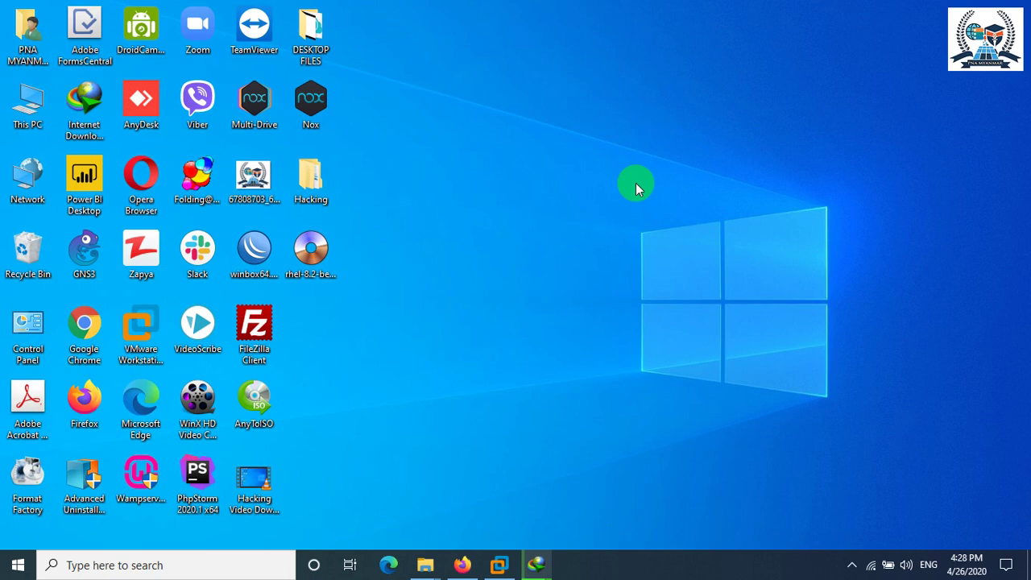
left_click_drag(456, 23, 728, 369)
left_click_drag(493, 109, 911, 442)
left_click_drag(543, 129, 828, 369)
right_click(513, 152)
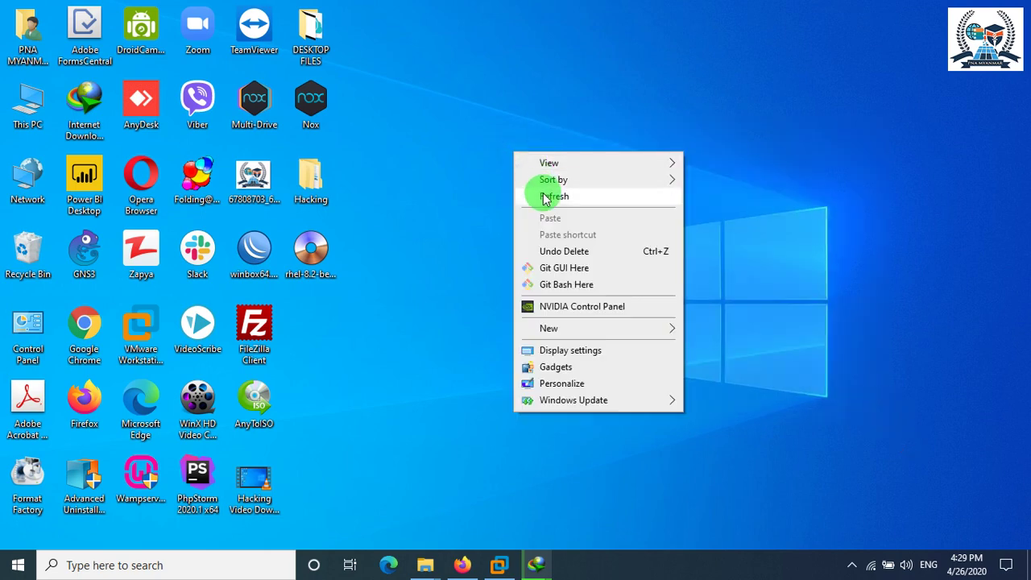
left_click(545, 197)
right_click(492, 102)
left_click(524, 146)
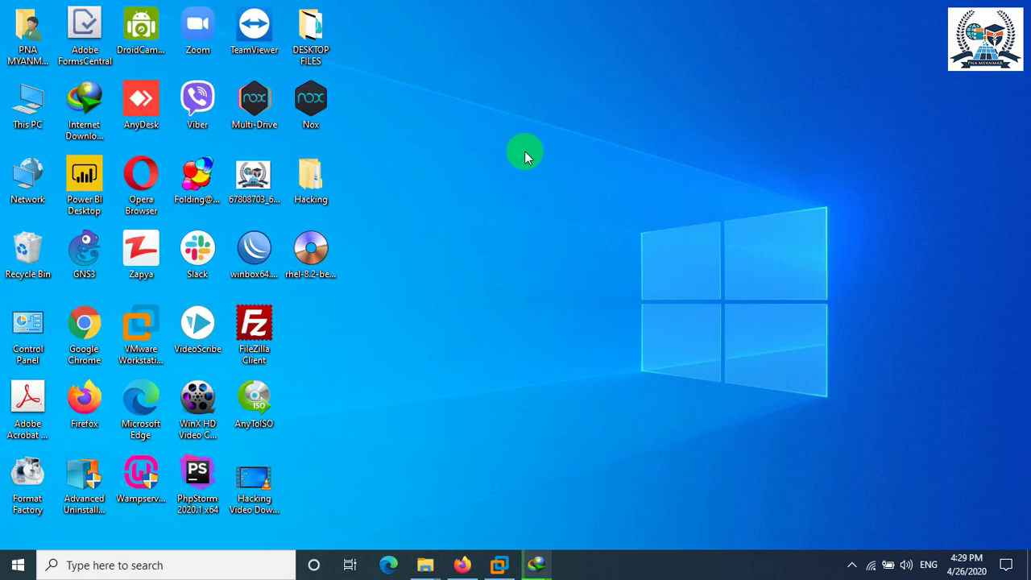
right_click(526, 149)
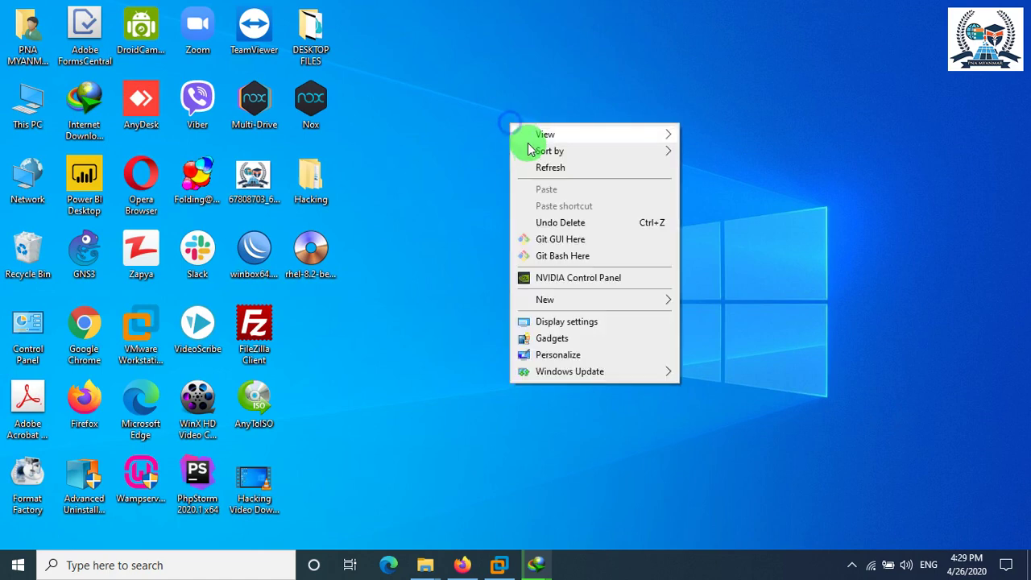
left_click(540, 165)
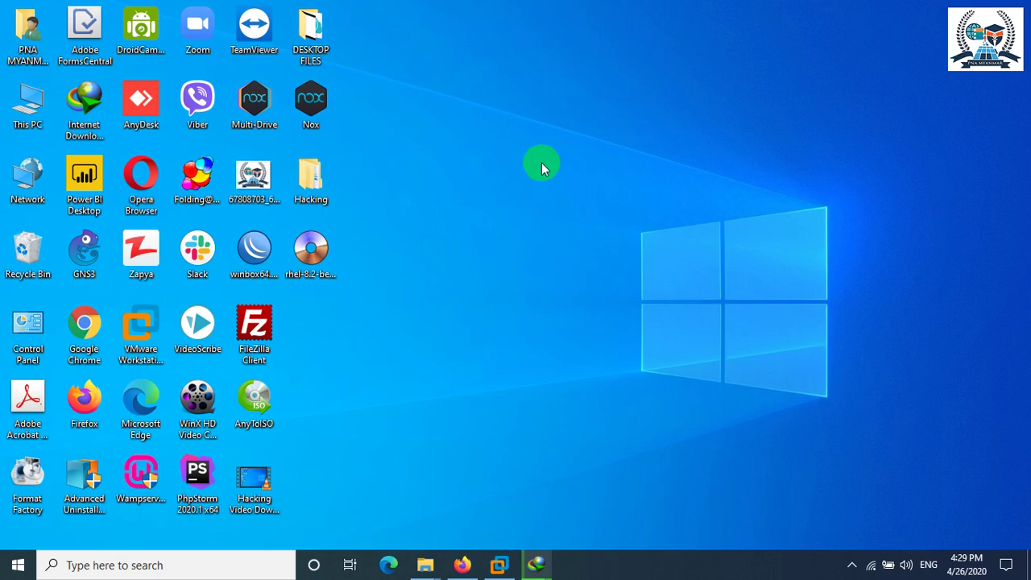
right_click(520, 236)
left_click(548, 278)
right_click(640, 181)
left_click(694, 225)
Bring up the Ubuntu virtual machine window and launch Firefox inside it.
left_click(509, 564)
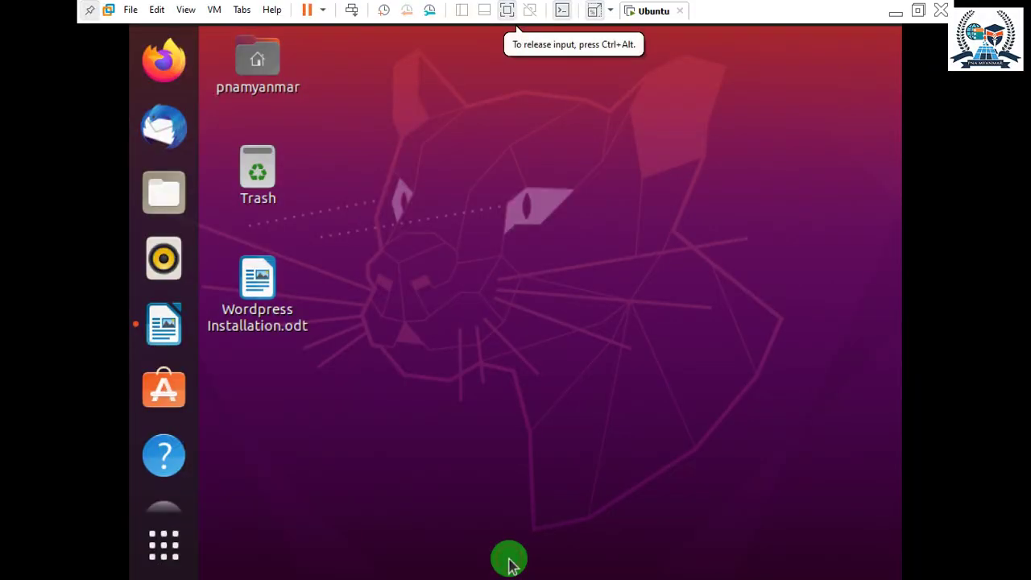
right_click(448, 202)
left_click(430, 137)
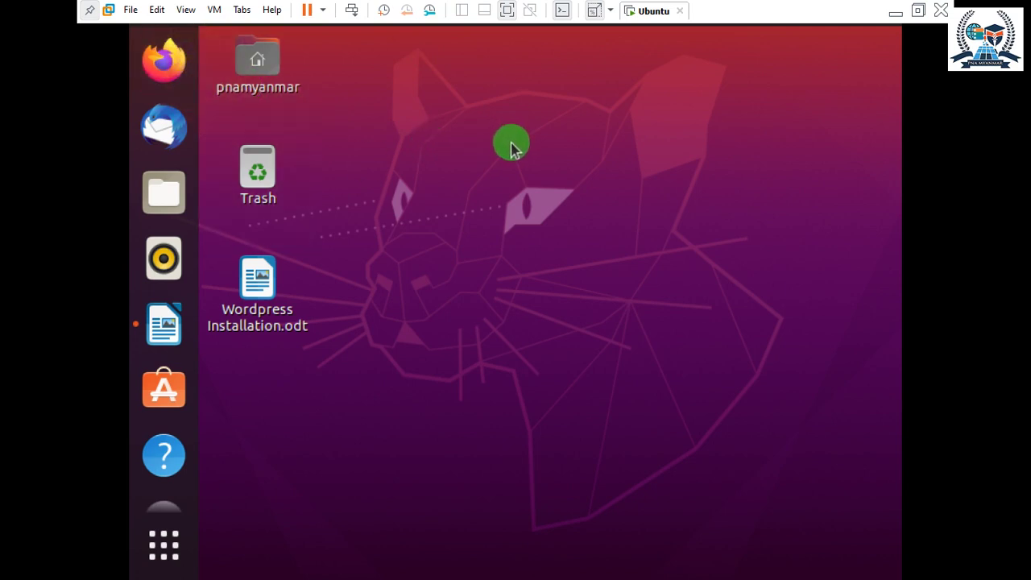
right_click(510, 149)
left_click(465, 120)
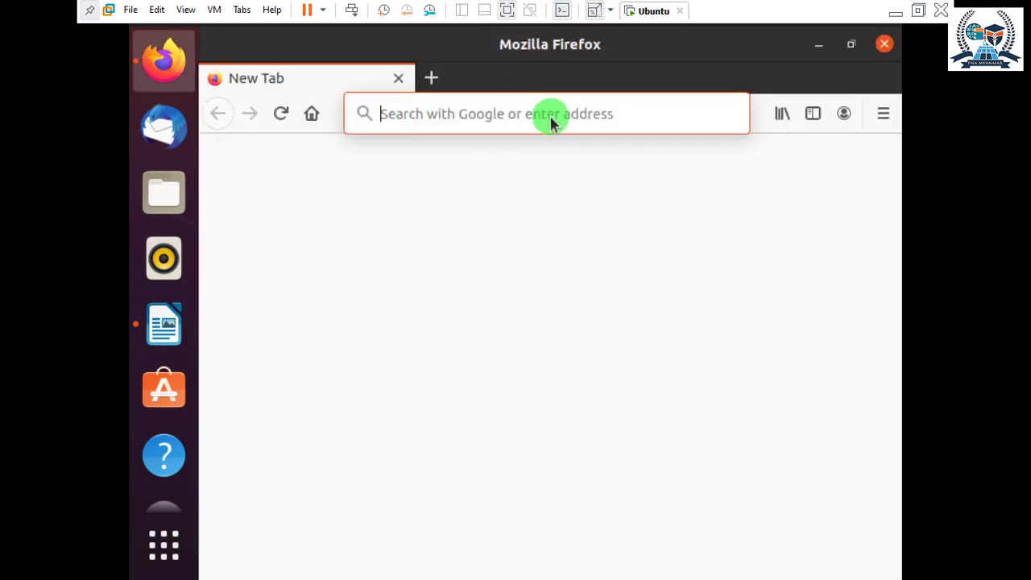
Load google.com in the Firefox address bar.
left_click(818, 45)
right_click(481, 189)
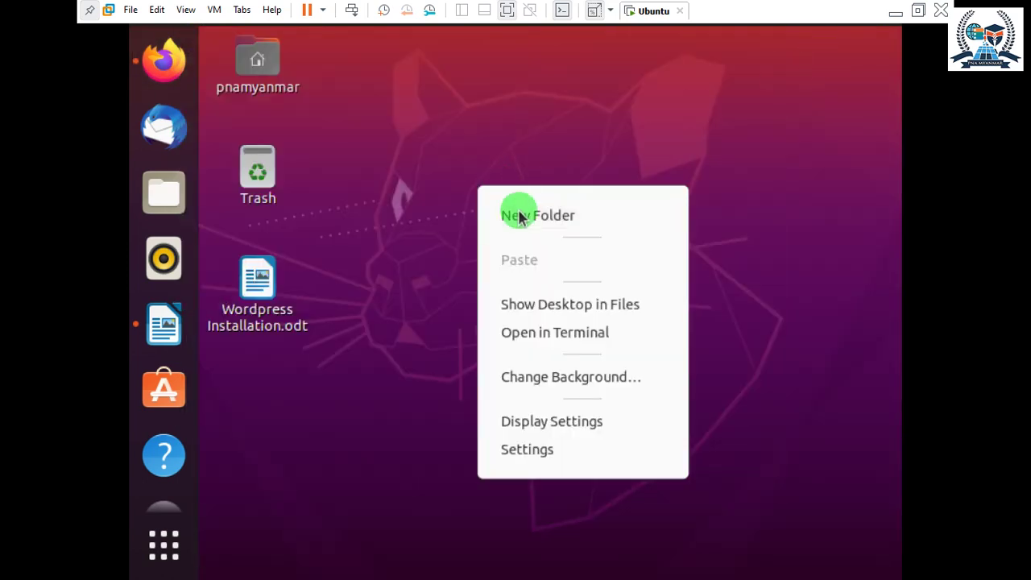
left_click(479, 113)
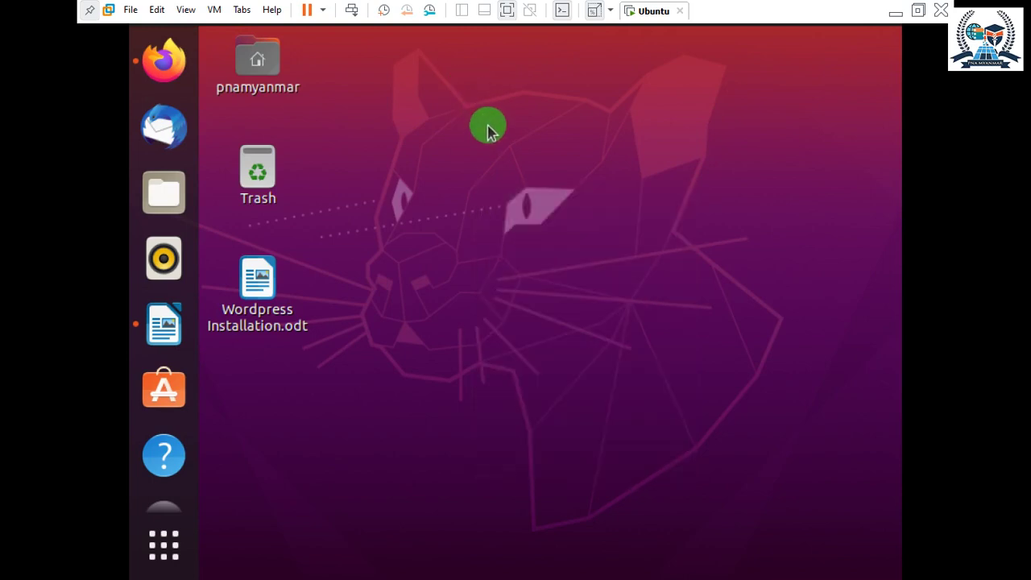
left_click(173, 64)
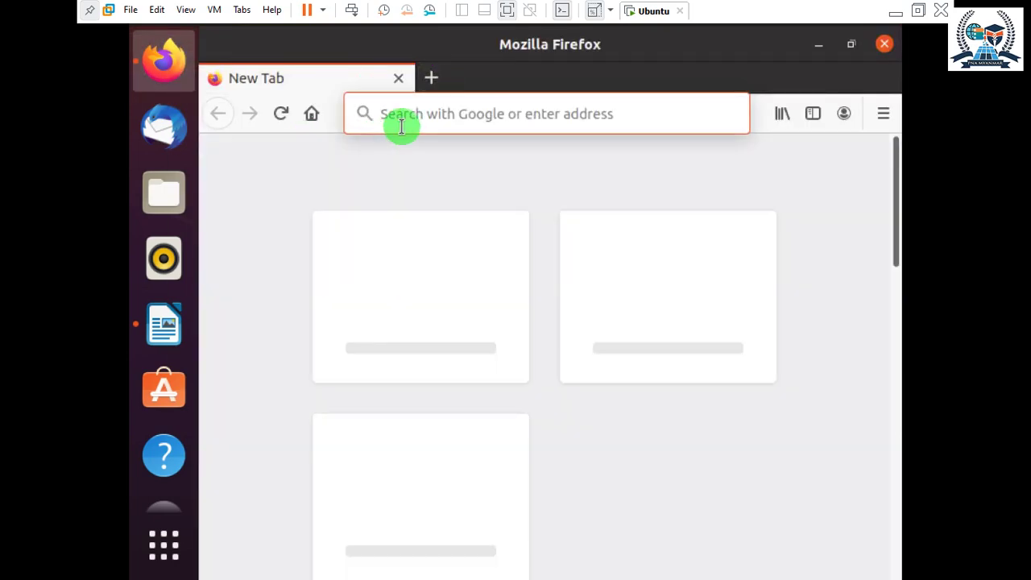
type("google.com")
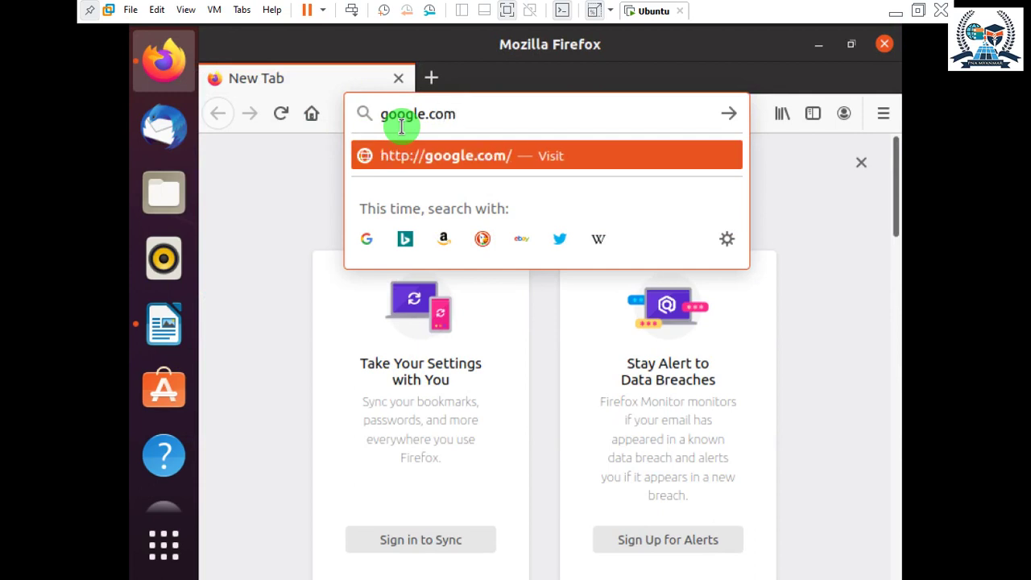
type("\\")
key("Return")
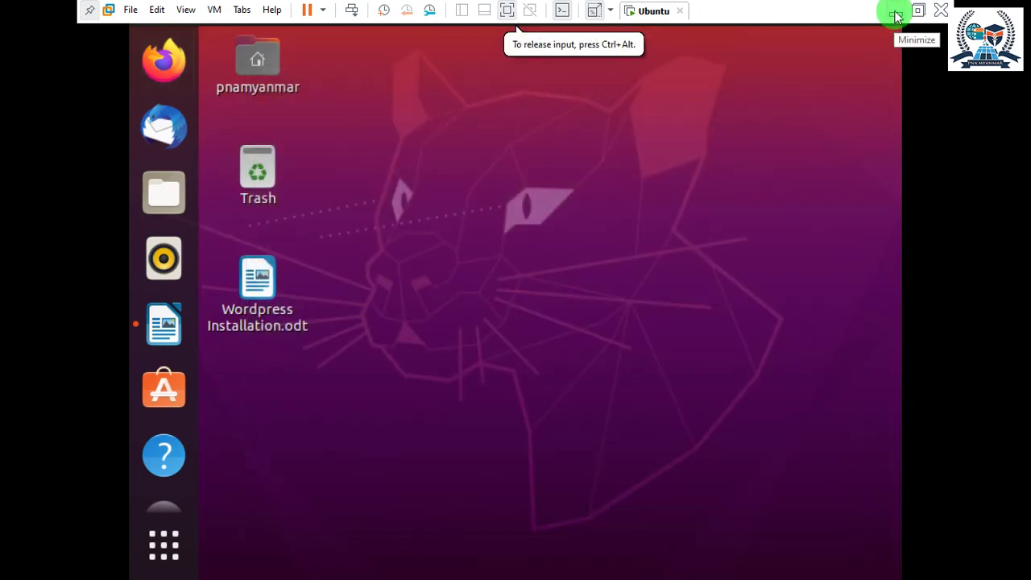
Close Firefox, check the host Wi-Fi panel, and restore the Ubuntu VM window.
left_click(896, 17)
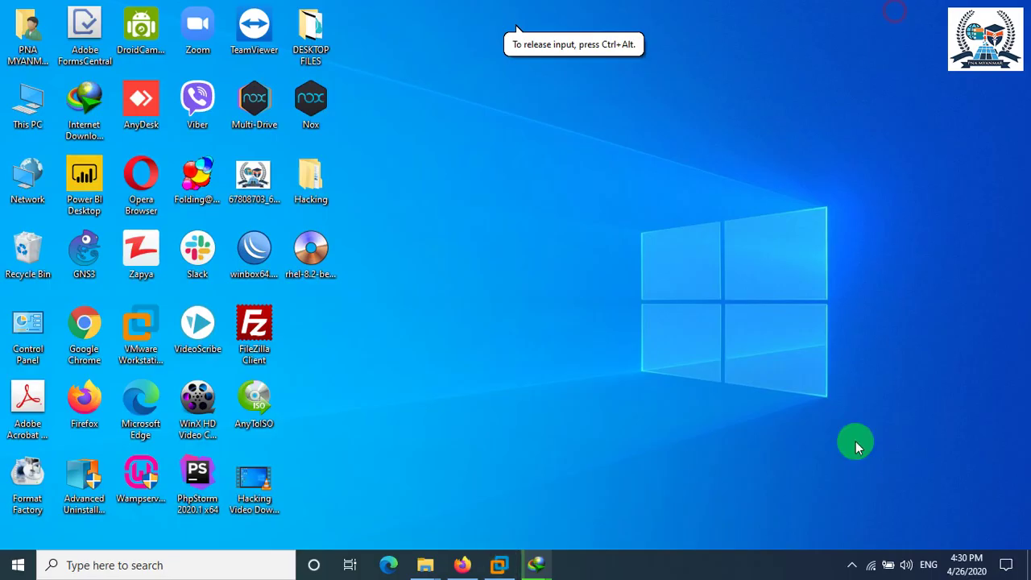
left_click(872, 567)
left_click(872, 568)
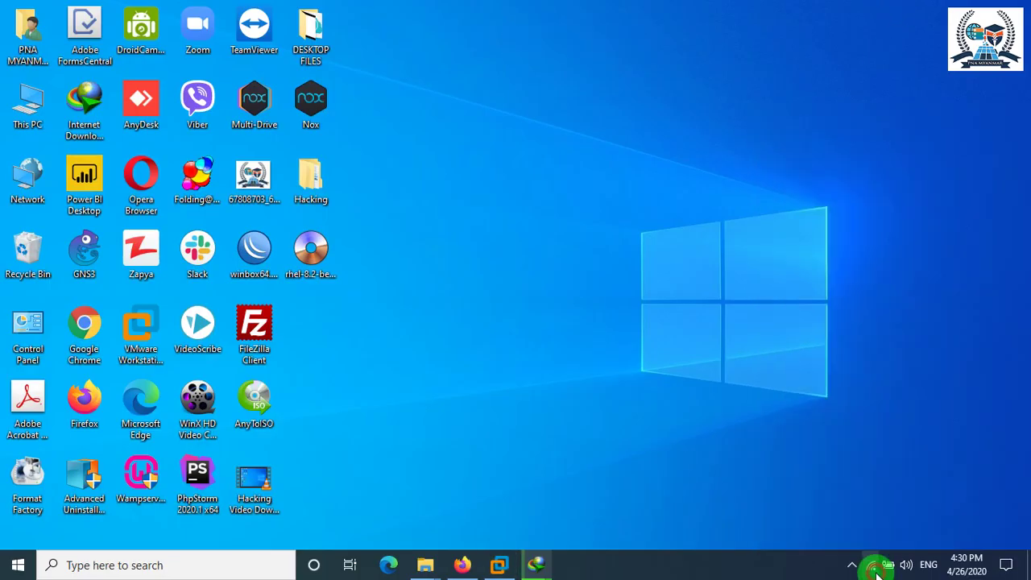
left_click(872, 568)
left_click(872, 568)
left_click(500, 567)
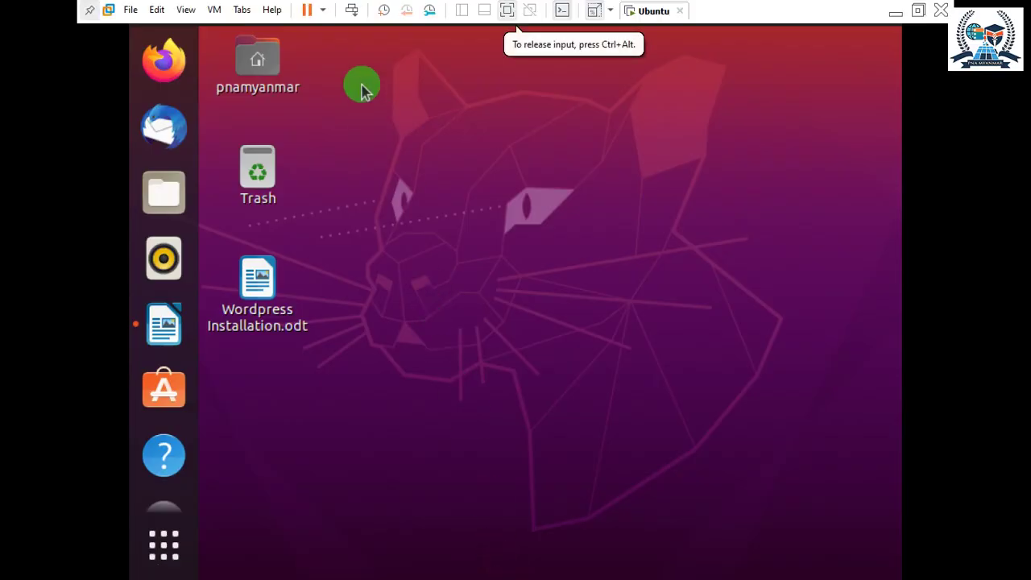
Open a terminal in the Desktop folder and list its files with ls.
right_click(346, 87)
left_click(414, 71)
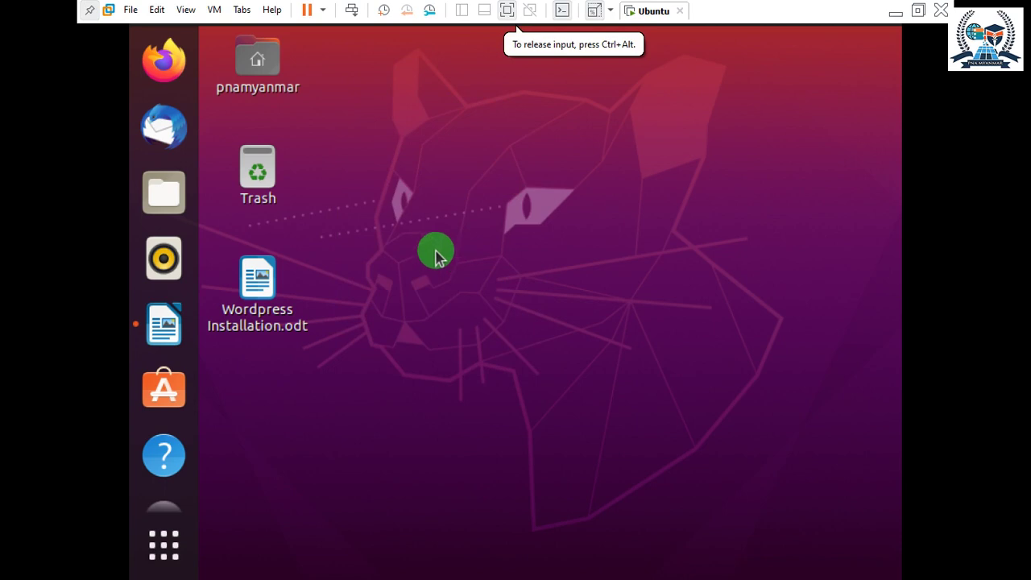
right_click(421, 132)
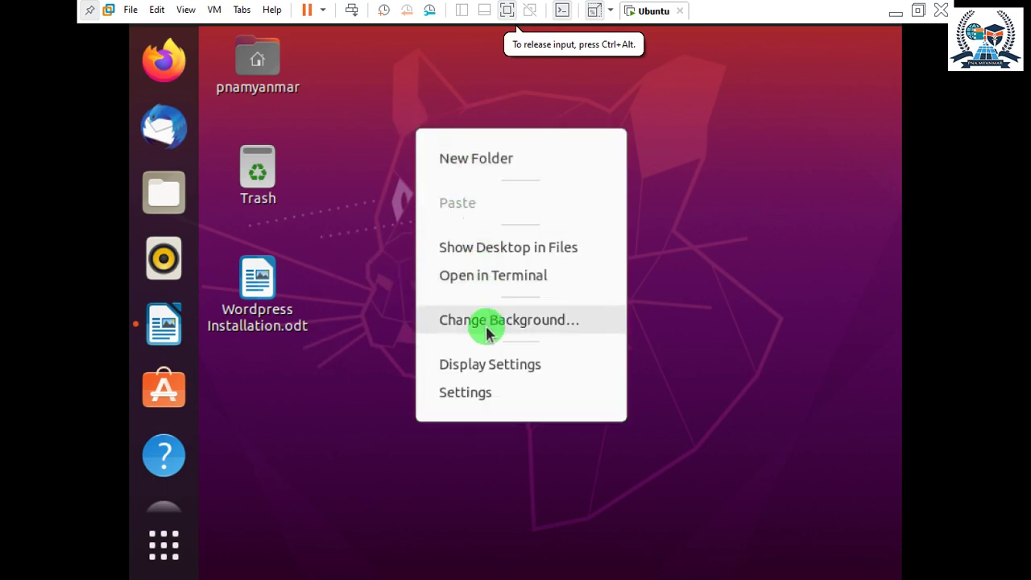
left_click(456, 280)
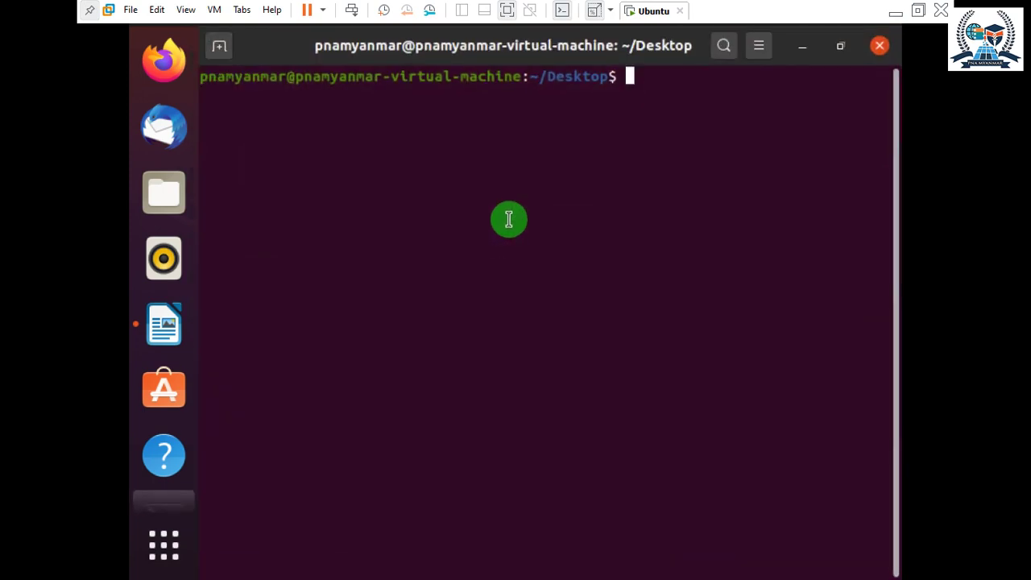
key("Return")
key("Return")
key("Return")
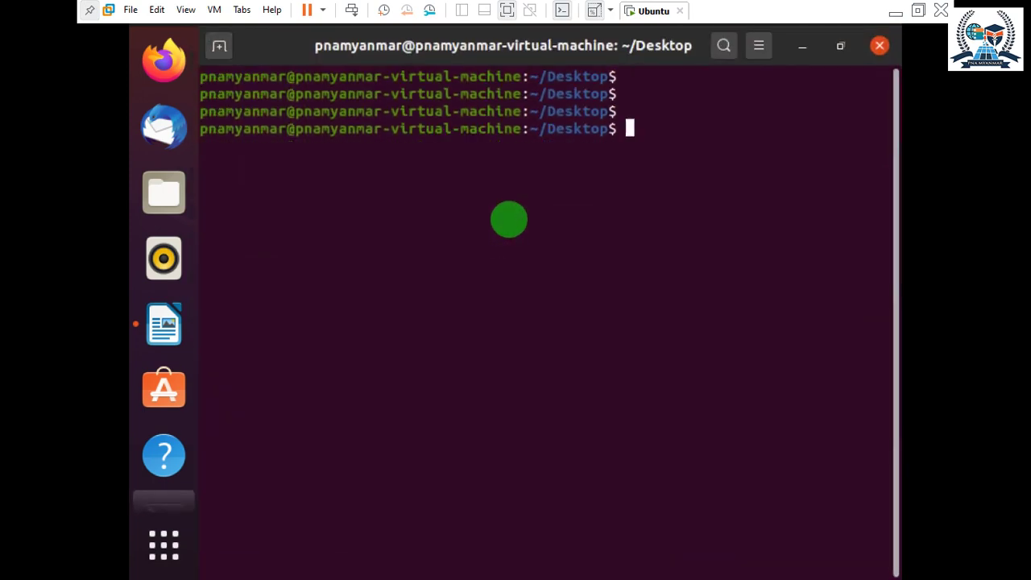
type("cle")
key("BackSpace")
key("BackSpace")
key("BackSpace")
type("ls")
key("Return")
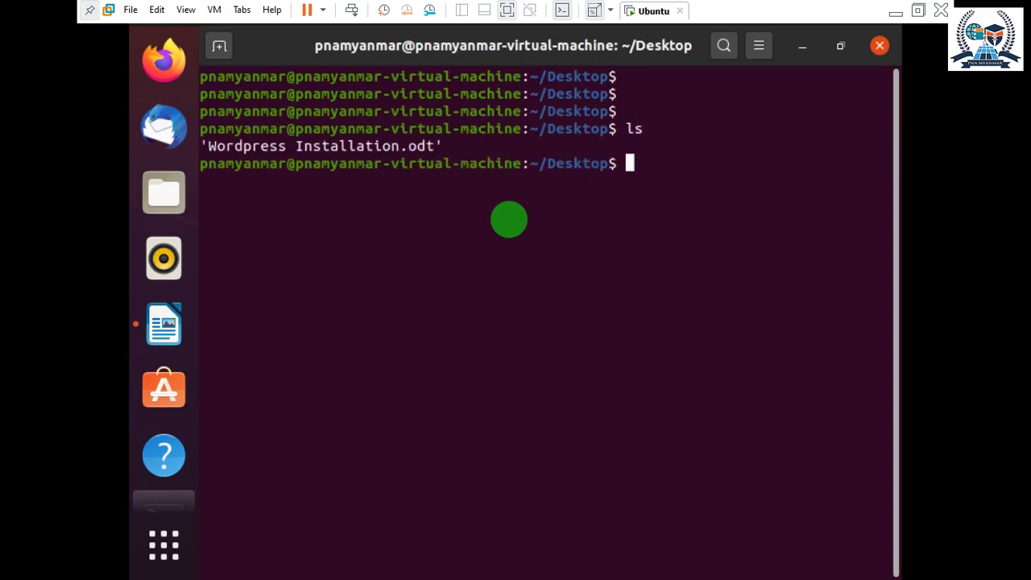
Change to the root directory with cd / and list its contents.
type("cd /")
key("Return")
type("ls")
key("Return")
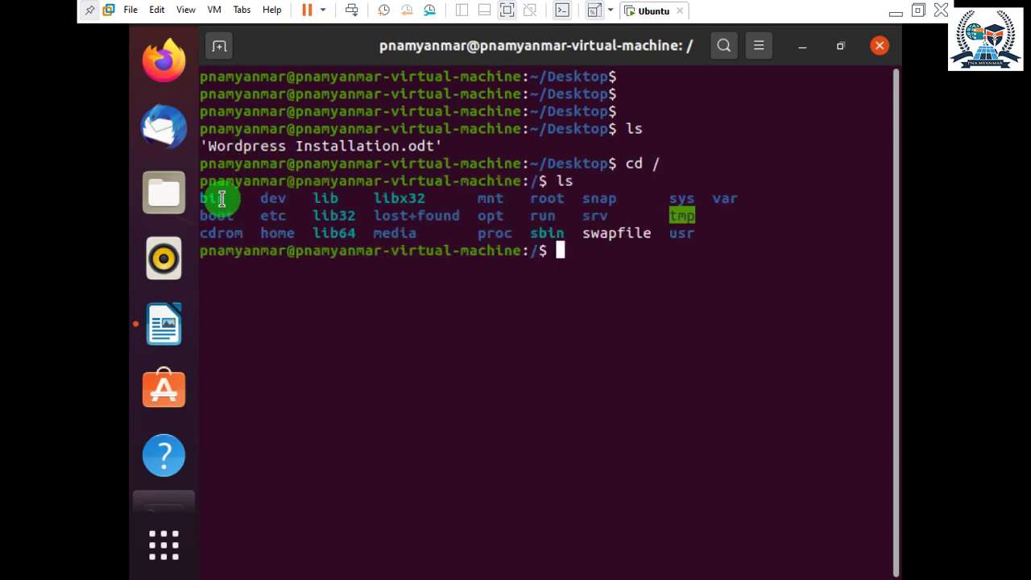
left_click_drag(221, 199, 303, 215)
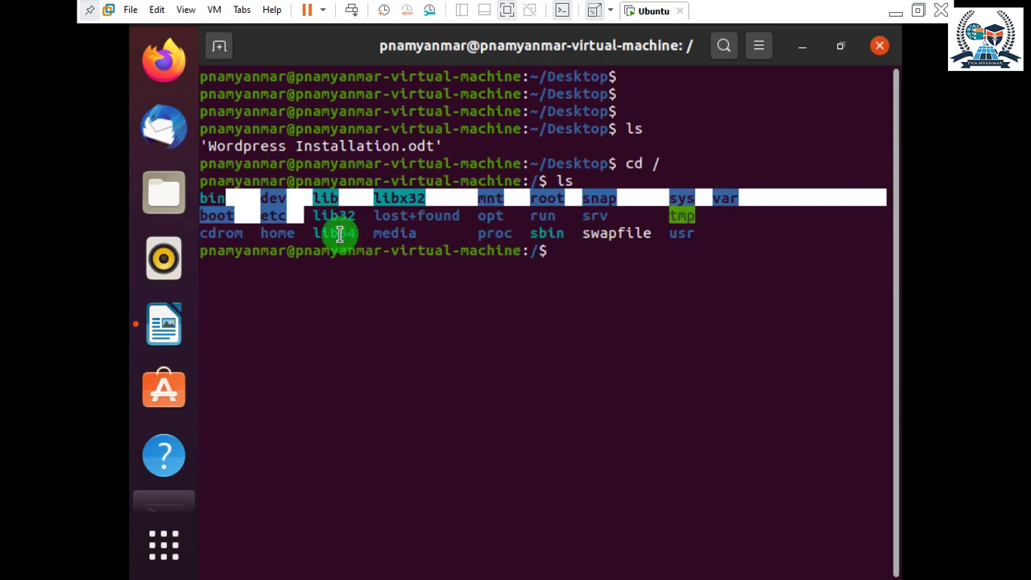
left_click(340, 235)
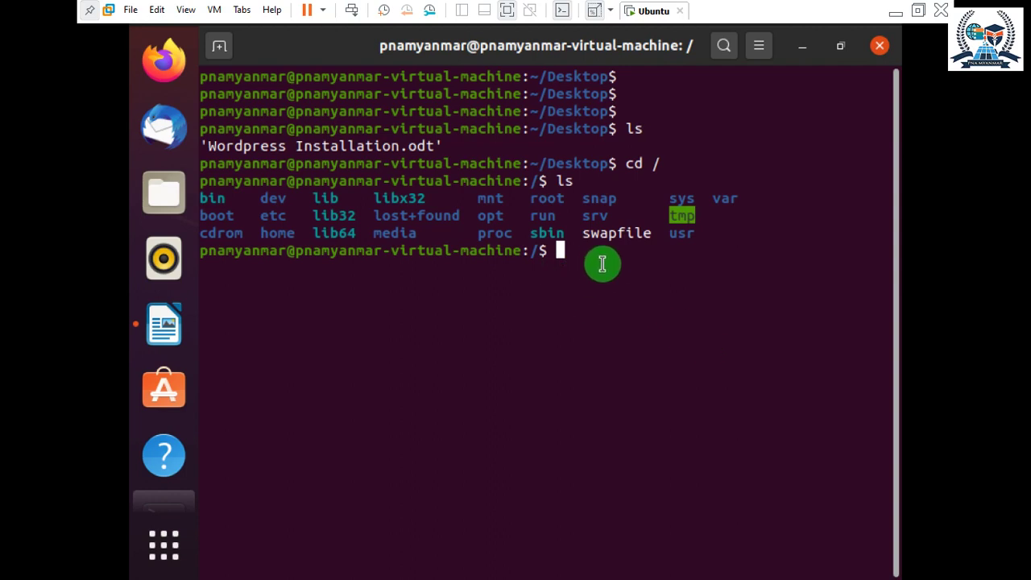
Try 'sudo -su' and then 'sudo -u', both returning usage errors.
type("su")
type("do")
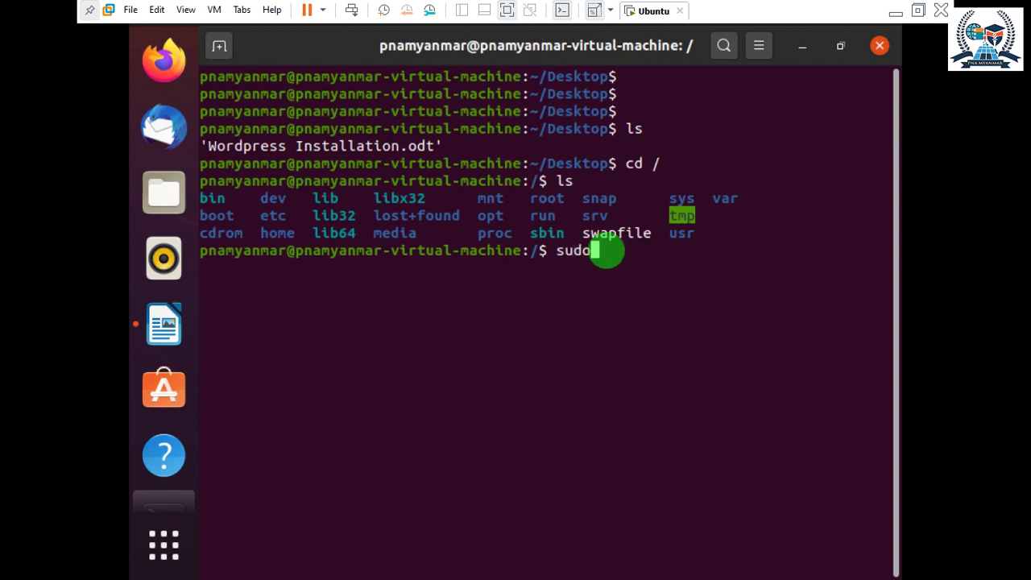
type(" -su")
key("Return")
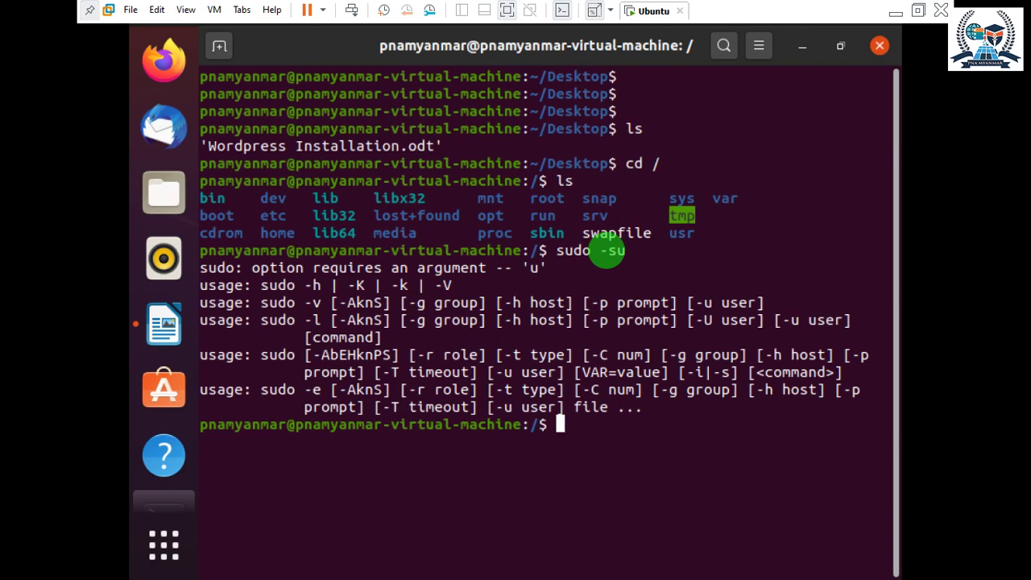
key("Up")
key("Left")
key("BackSpace")
key("Return")
Clear the terminal screen with clear.
type("clear")
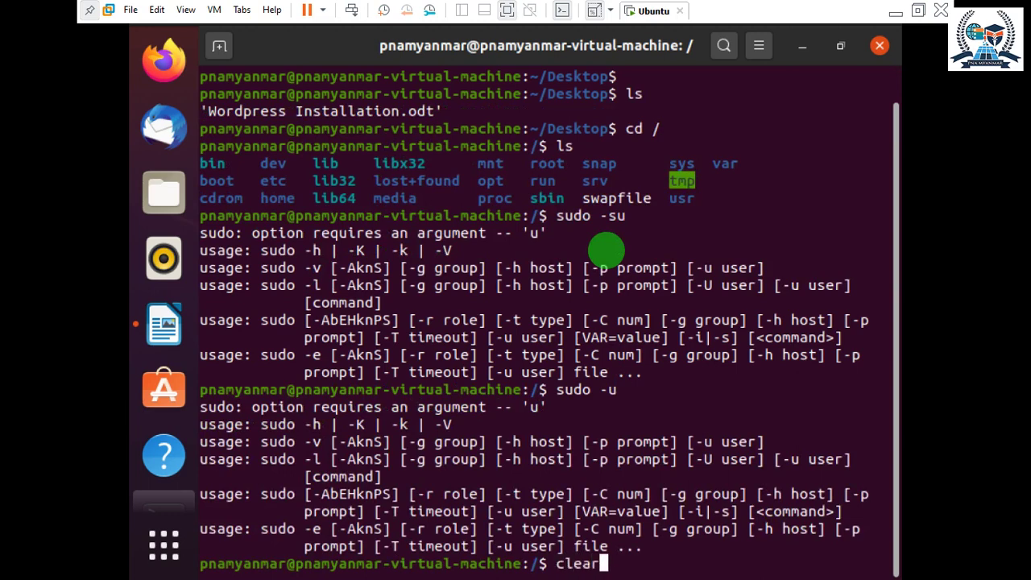
key("Return")
key("Up")
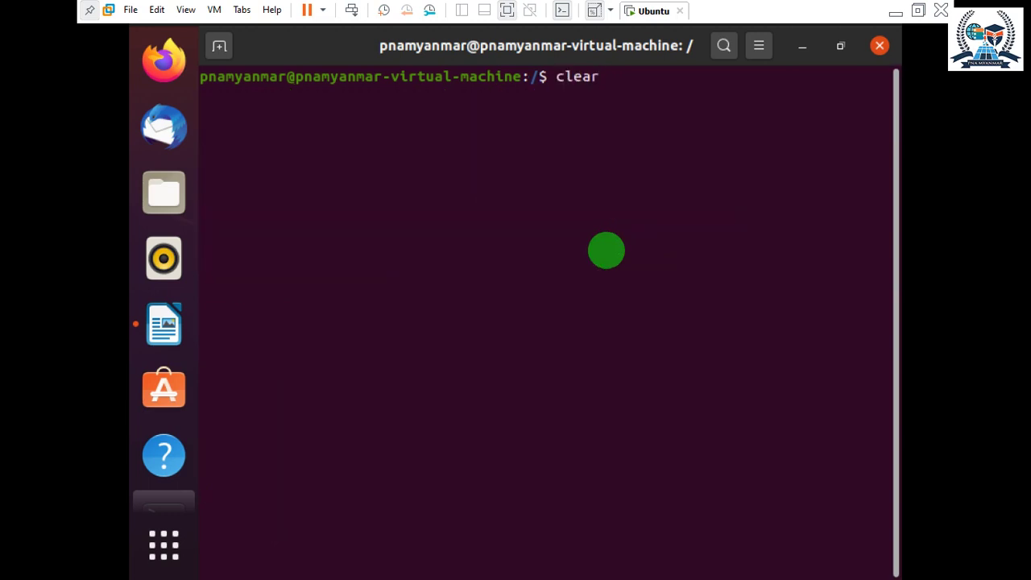
Run 'sudo -s' and enter the sudo password to open a root shell.
key("Up")
key("BackSpace")
type("sudo -s")
key("Return")
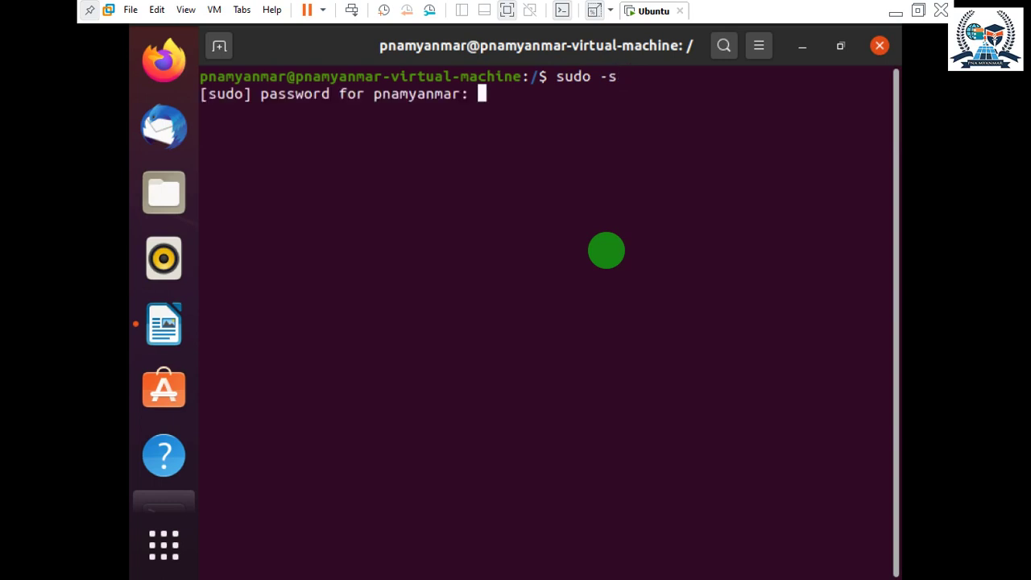
key("Return")
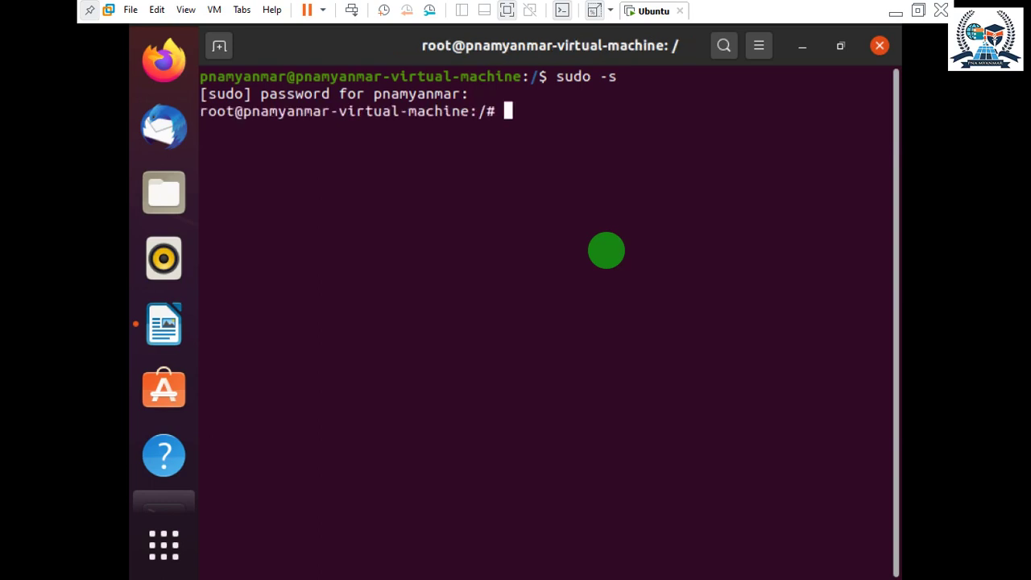
Highlight parts of the root prompt, then begin typing clear.
mouse_move(502, 111)
left_mouse_down()
mouse_move(475, 111)
mouse_move(502, 120)
left_mouse_up()
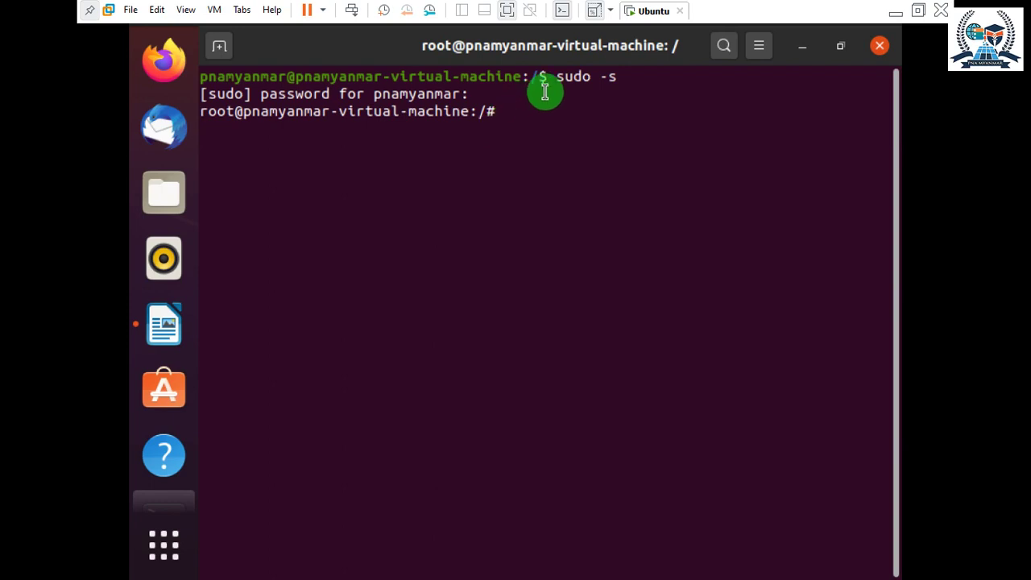
left_click_drag(529, 75, 548, 76)
left_click(567, 102)
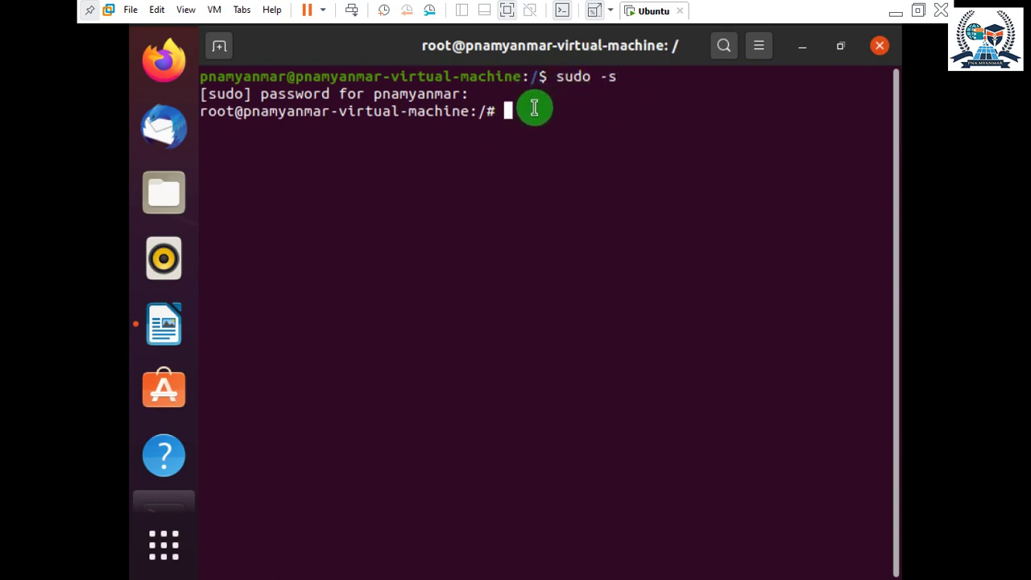
type("clear")
key("BackSpace")
key("BackSpace")
key("BackSpace")
Type and erase trial commands, leaving an empty root command line.
key("BackSpace")
key("BackSpace")
type("sudo apt-get remove apache2")
key("Up")
key("BackSpace")
key("BackSpace")
key("BackSpace")
key("BackSpace")
key("BackSpace")
type("sudo -")
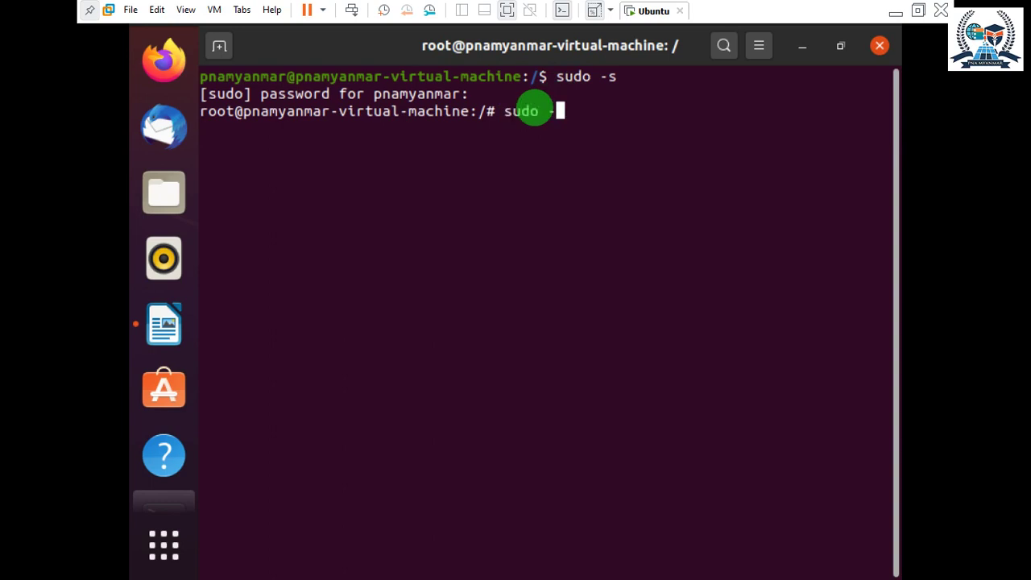
type("s")
key("BackSpace")
type("u")
key("BackSpace")
type("su")
key("BackSpace")
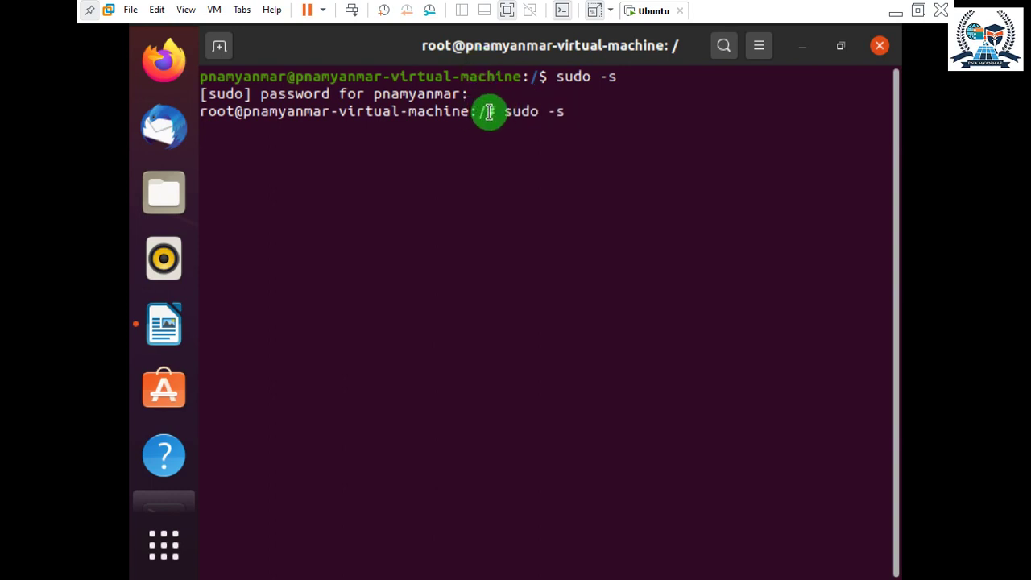
left_click_drag(621, 114, 469, 113)
key("BackSpace")
key("BackSpace")
key("BackSpace")
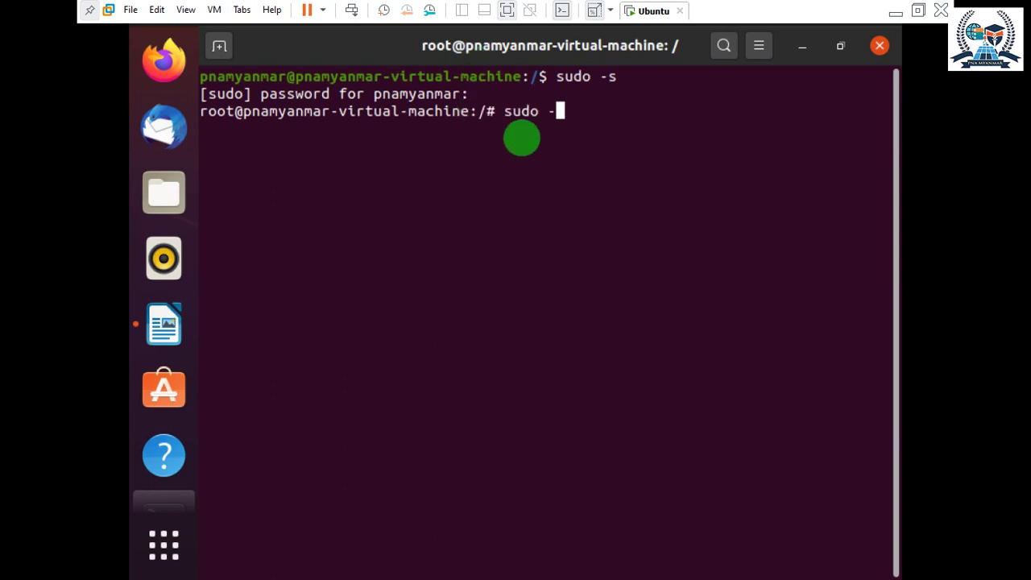
key("BackSpace")
key("BackSpace")
key("BackSpace")
key("BackSpace")
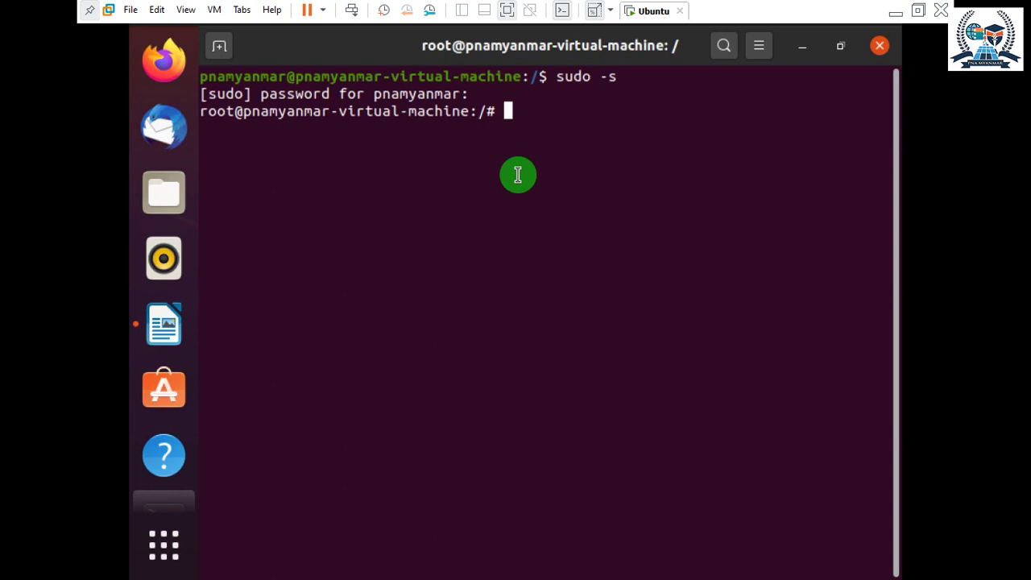
Type 'sudo apt-get update -y', correcting the 'upadat' typo.
type("sudo ")
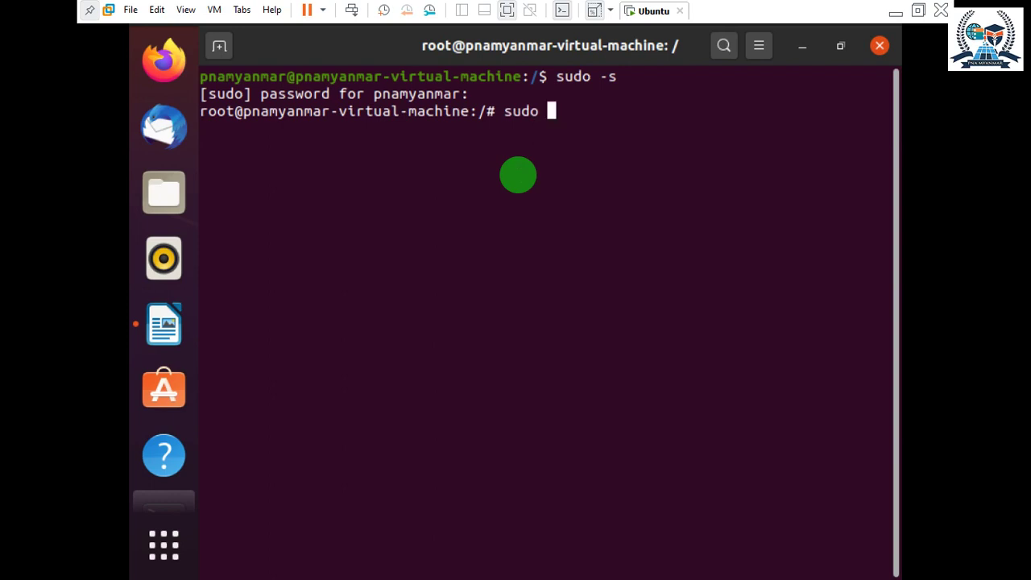
type("apt-get upa")
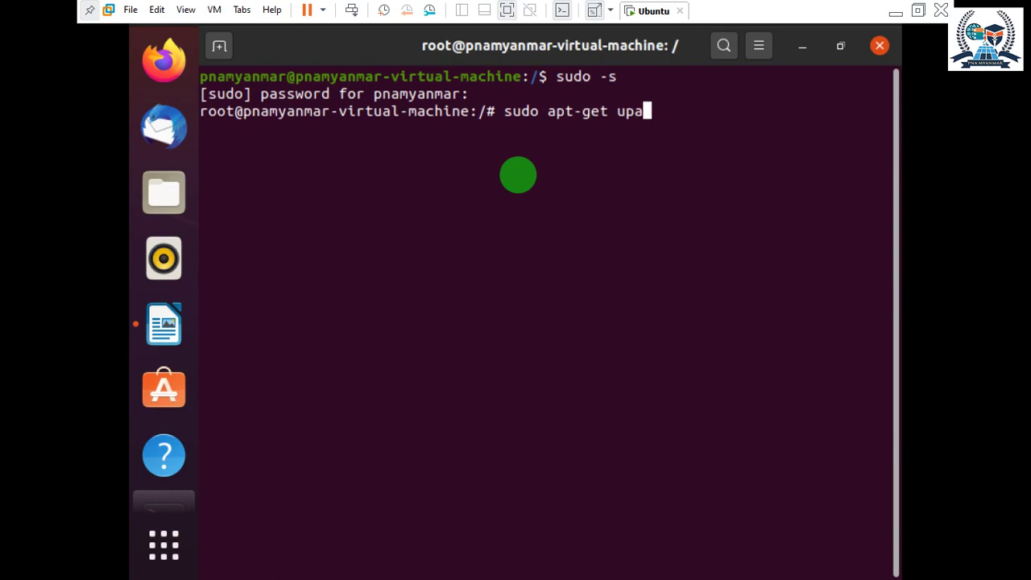
type("dat")
key("BackSpace")
key("BackSpace")
key("BackSpace")
key("BackSpace")
type("date -y")
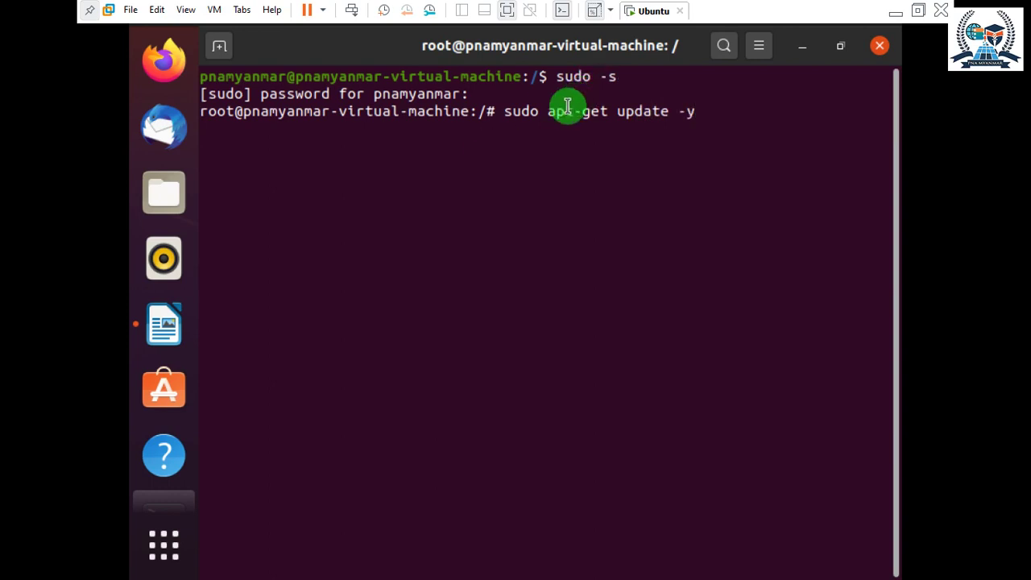
left_click_drag(572, 111, 532, 117)
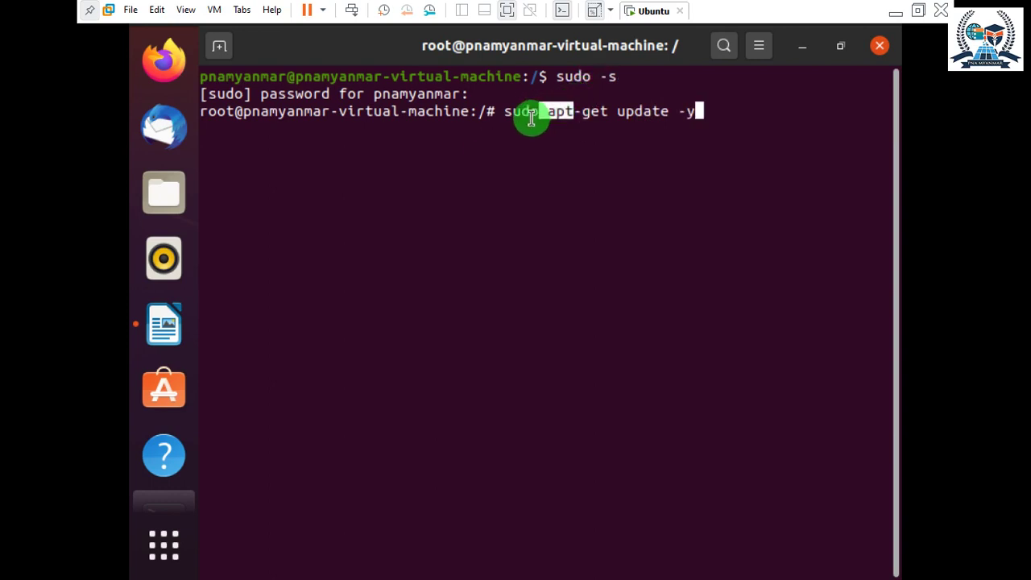
left_click(615, 112)
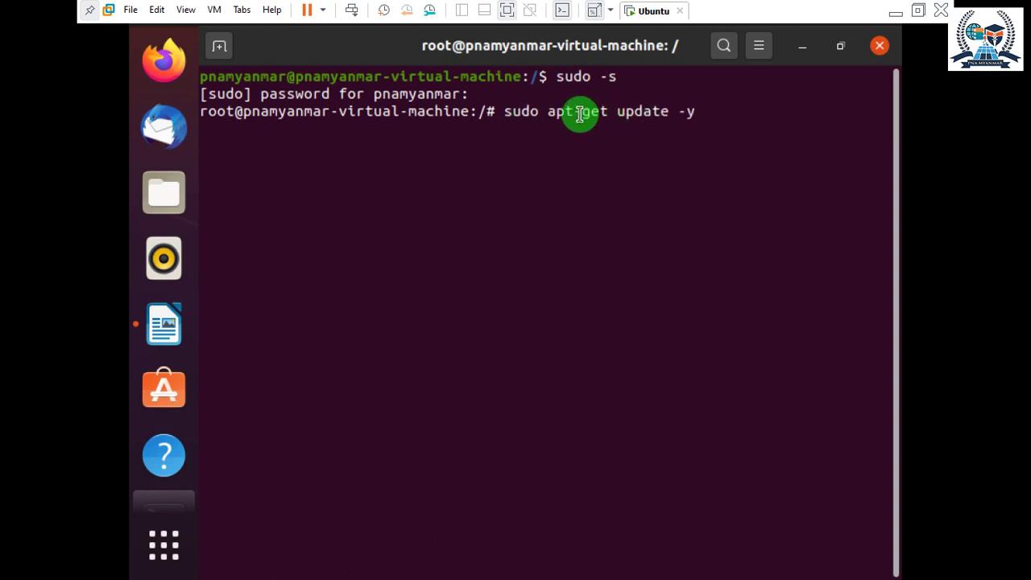
left_click_drag(608, 112, 529, 114)
left_click(557, 140)
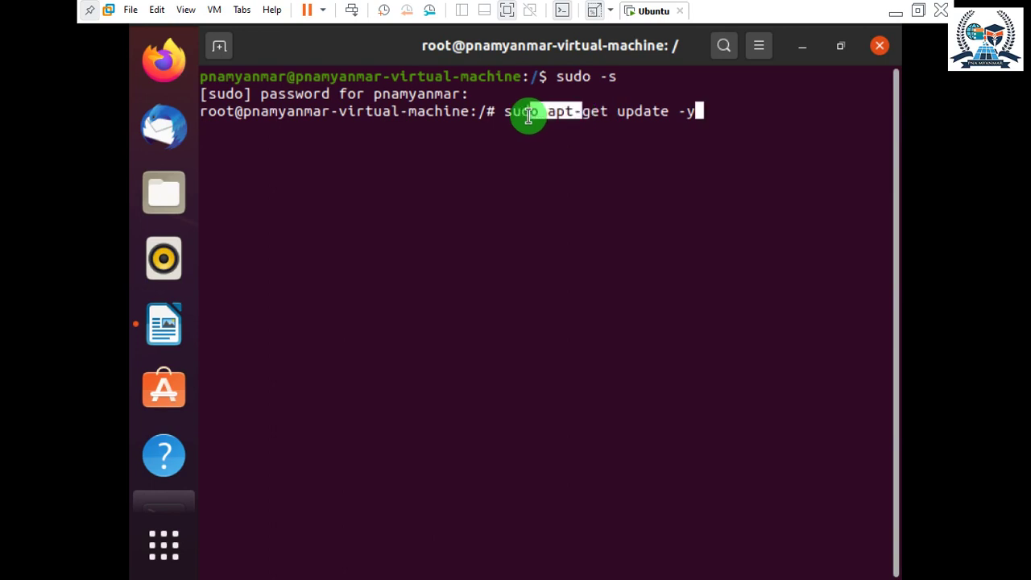
Retype the -y option and run the apt-get update command.
left_click(516, 138)
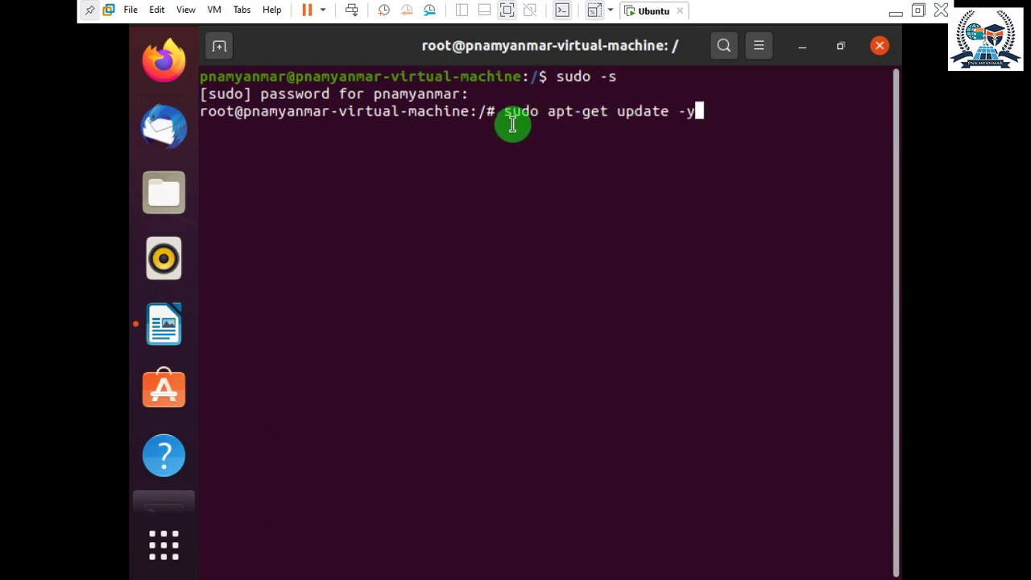
triple_click(486, 122)
left_click(546, 112)
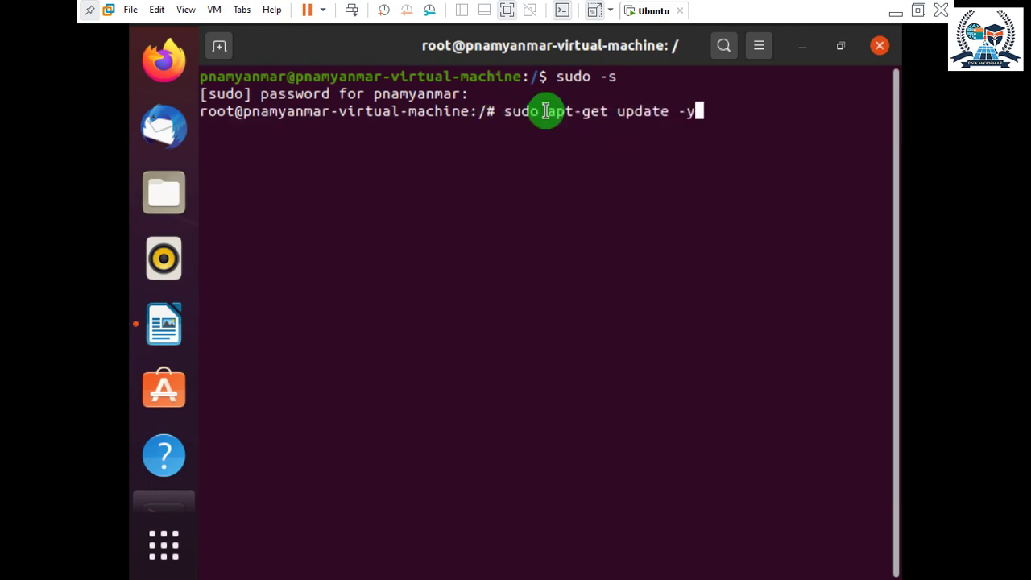
left_click_drag(580, 113, 512, 113)
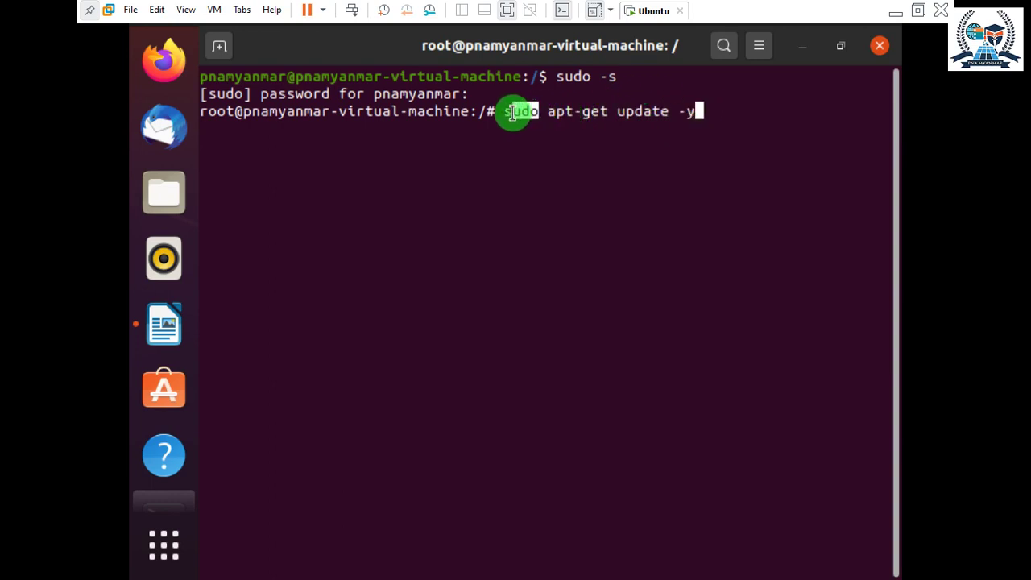
left_click(514, 113)
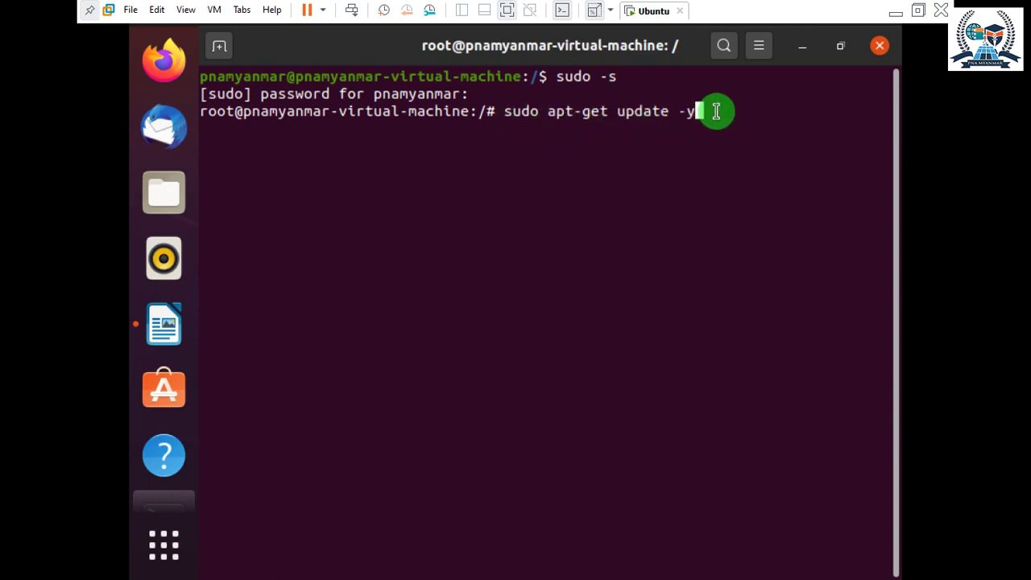
key("BackSpace")
key("BackSpace")
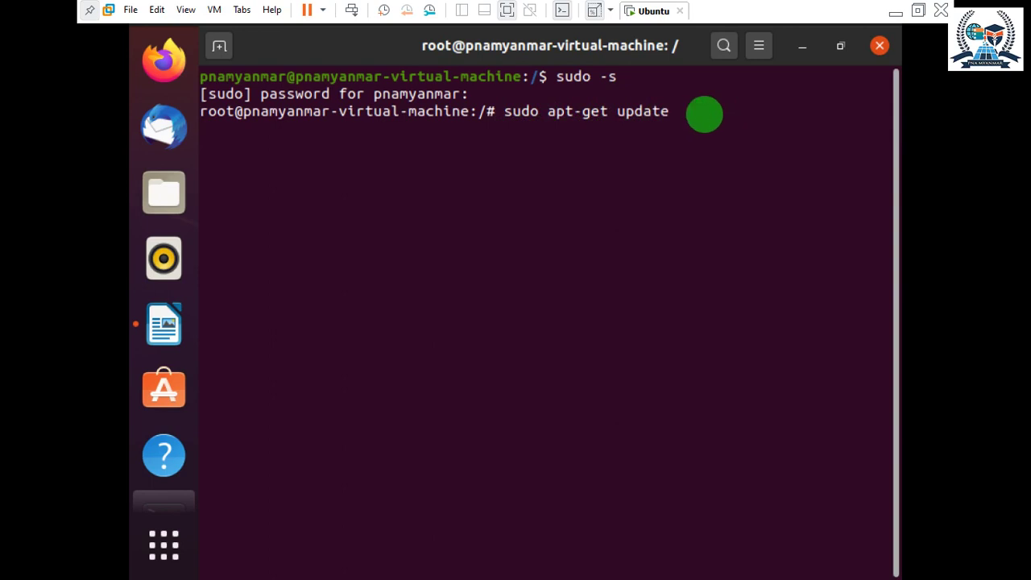
type("-y")
key("Return")
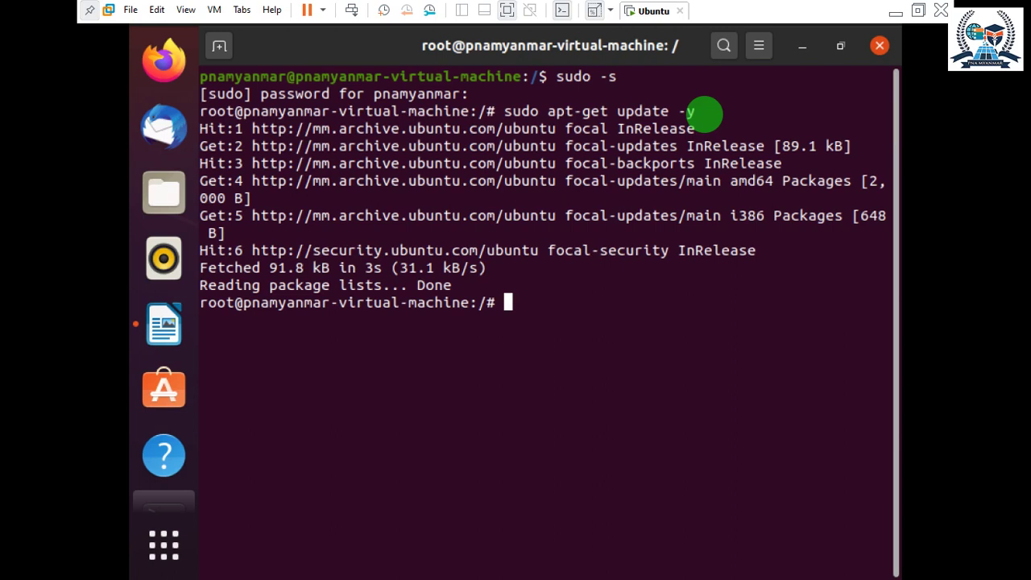
Install apache2 with 'sudo apt-get install apache2 -y', then clear the screen.
type("sudo apt-g")
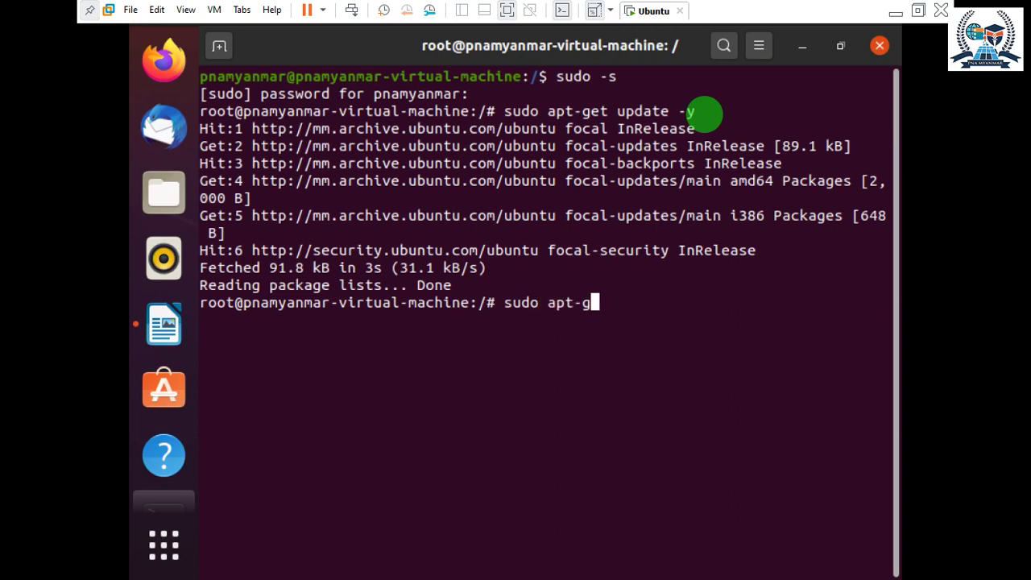
type("et ins")
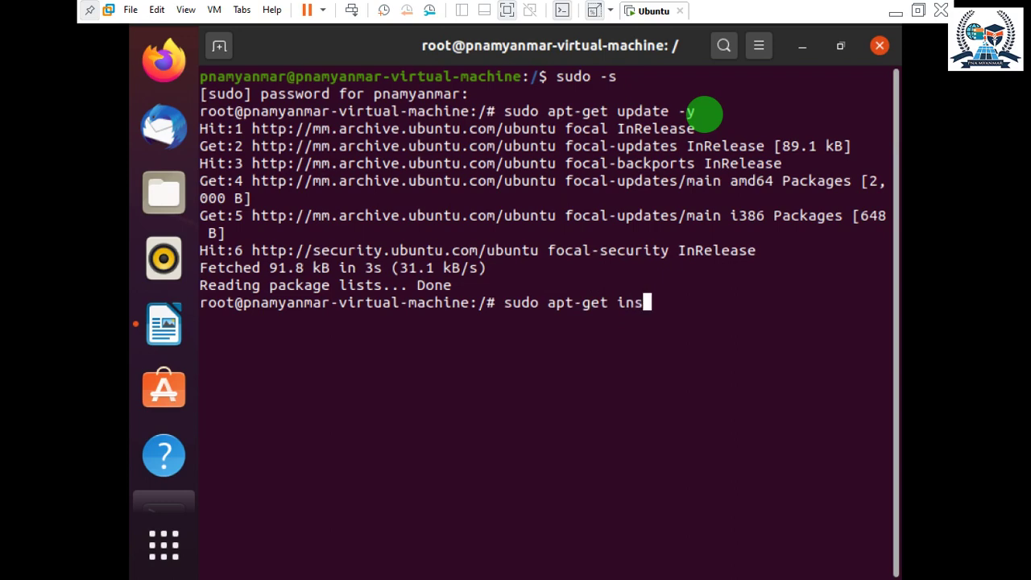
type("tall")
type("apa")
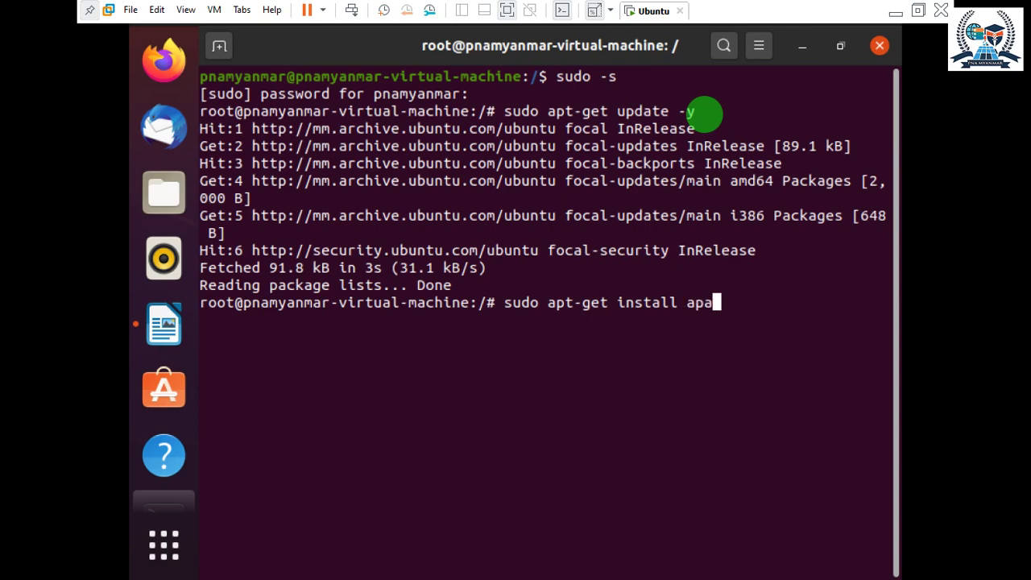
type("che2 -y")
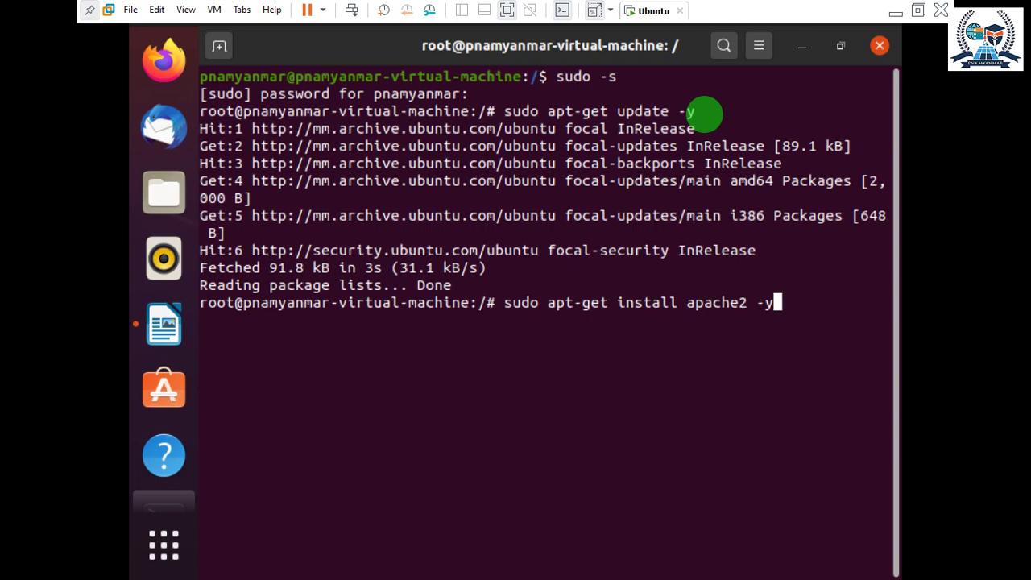
key("Return")
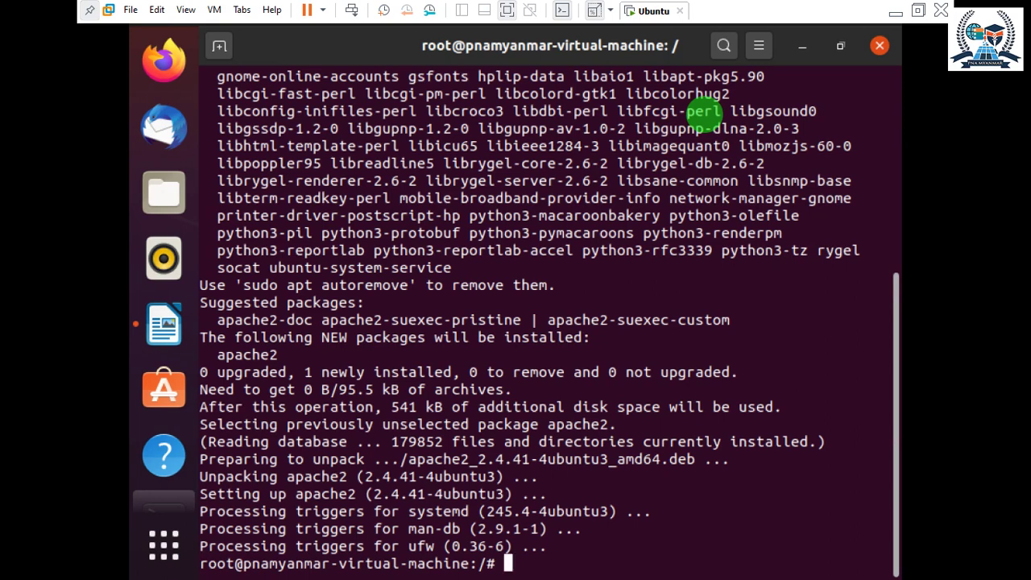
type("clear")
key("Return")
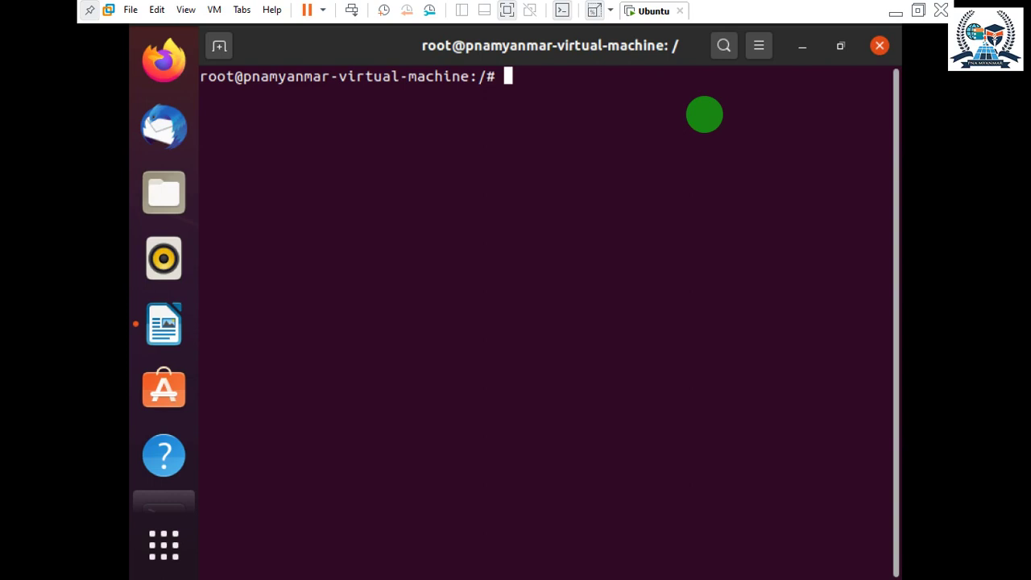
Install mariadb-server and mariadb-client with -y, then clear the screen.
type("sudo ")
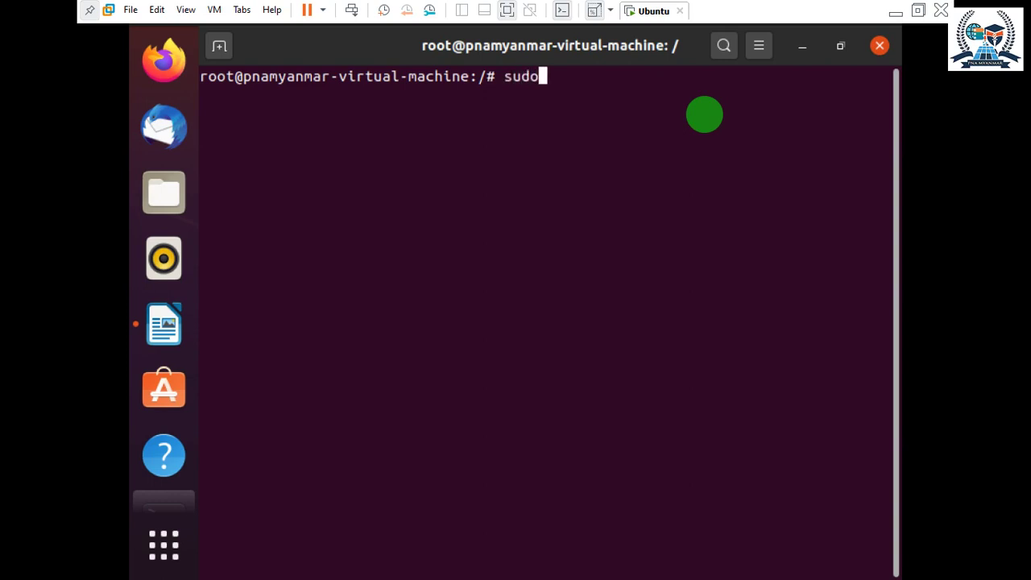
type("apt")
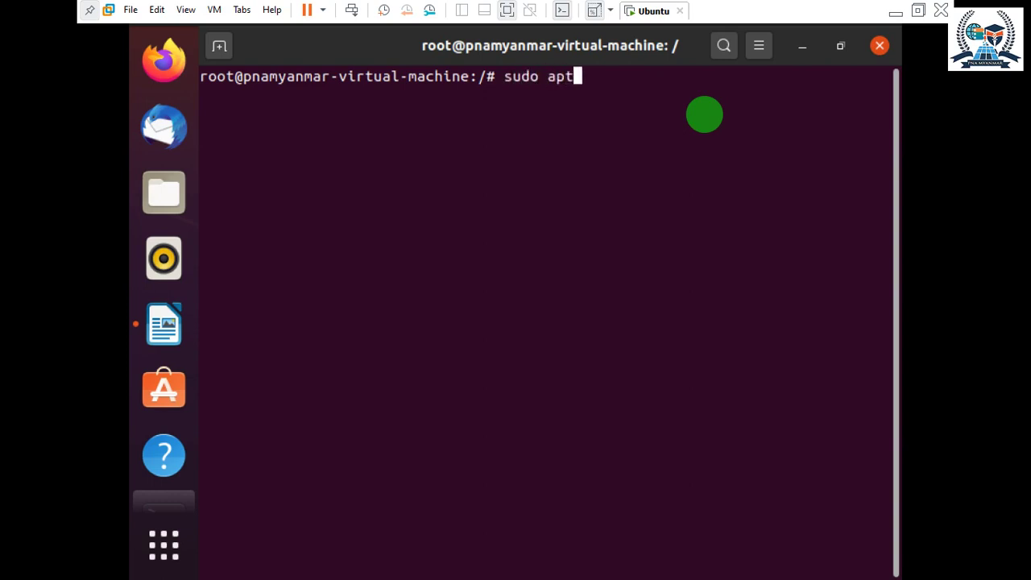
type("-get in")
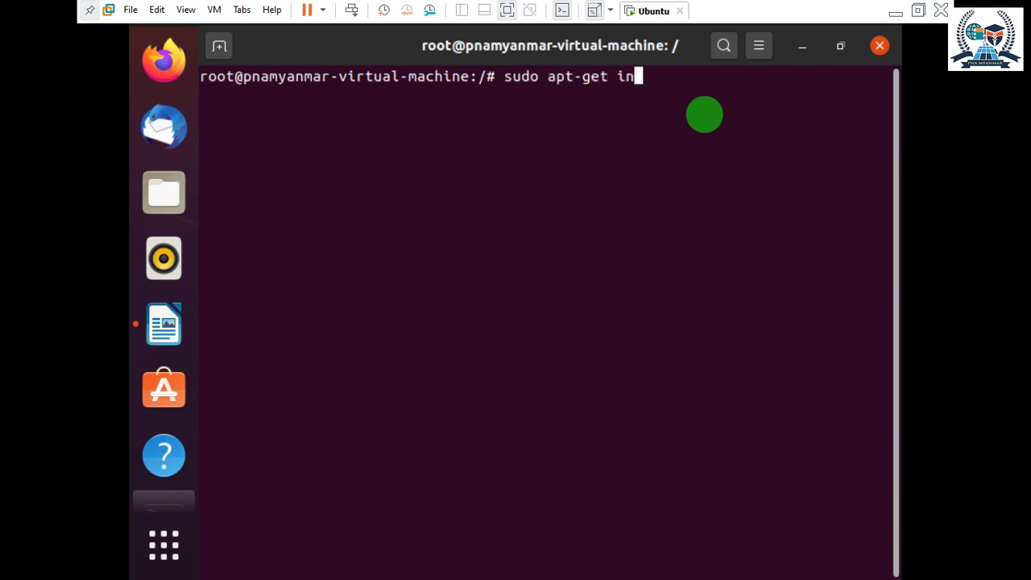
type("stall ")
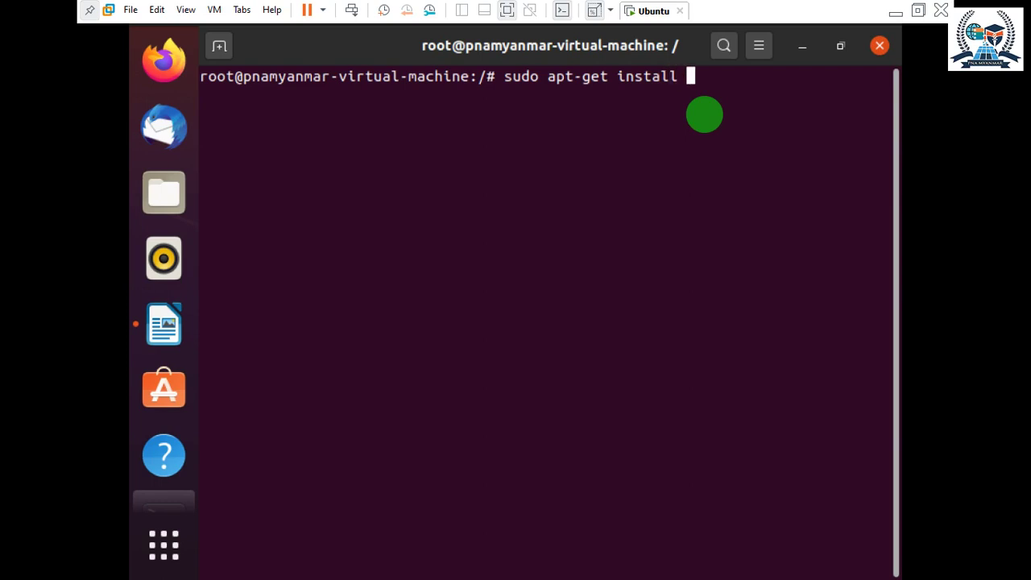
type("maria")
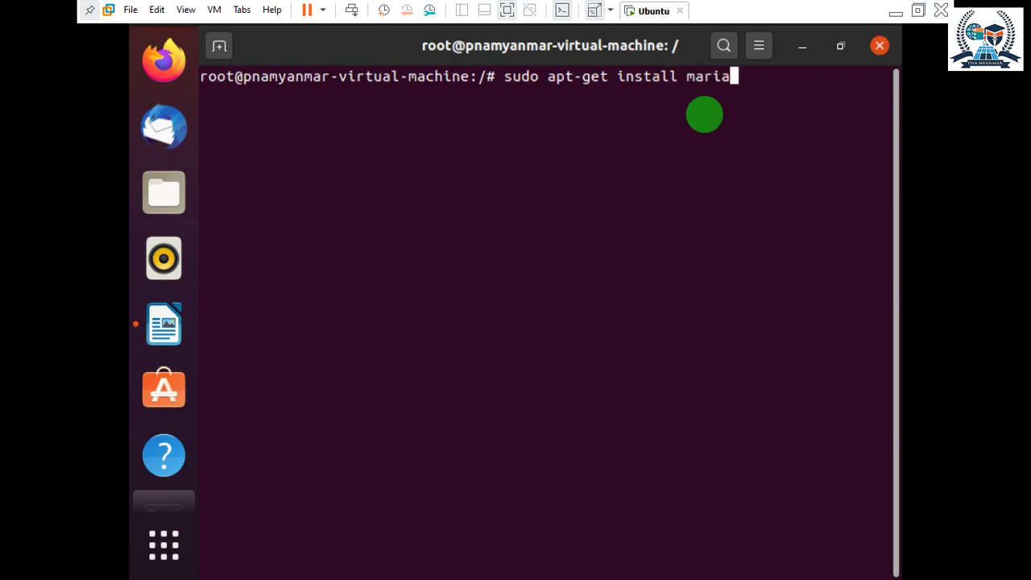
type("db-serveer")
key("BackSpace")
key("BackSpace")
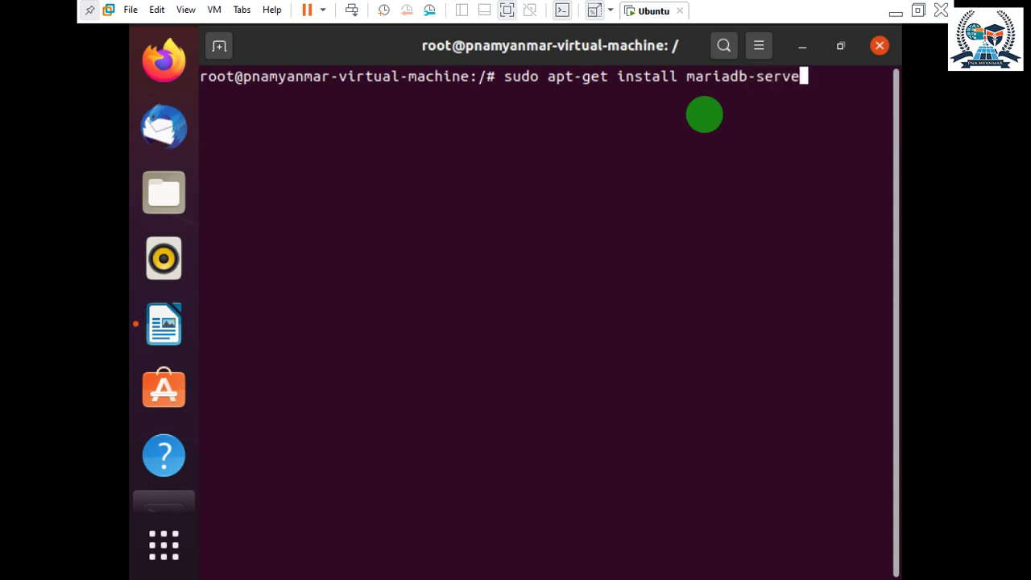
type("r maria")
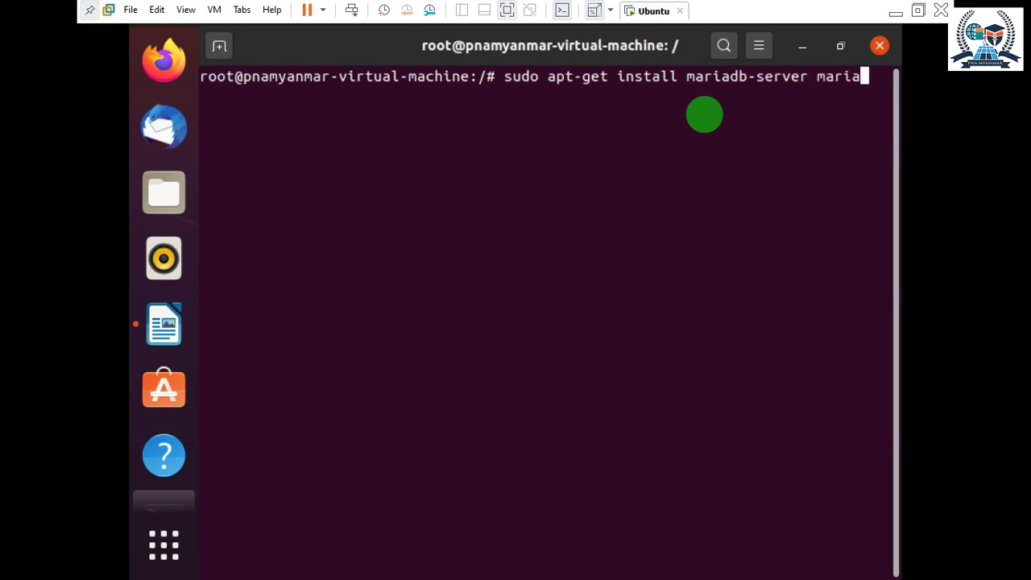
type("db-client")
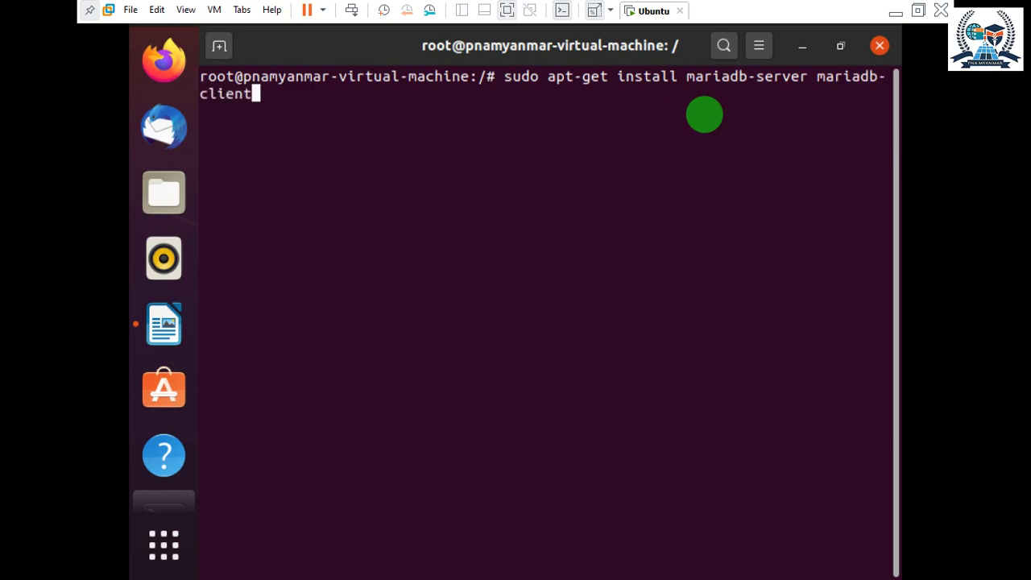
type(" -y")
key("Return")
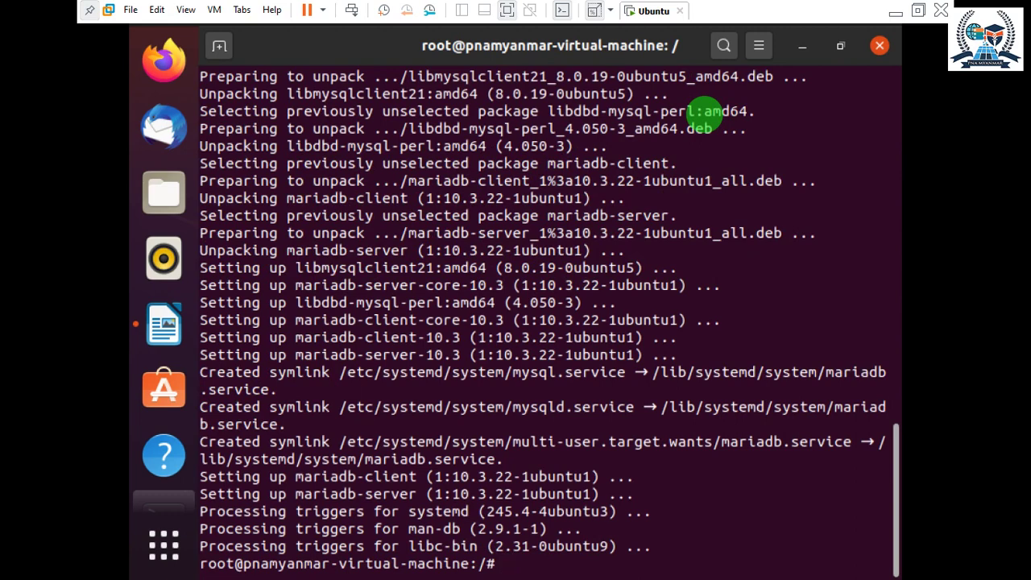
type("clear")
key("Return")
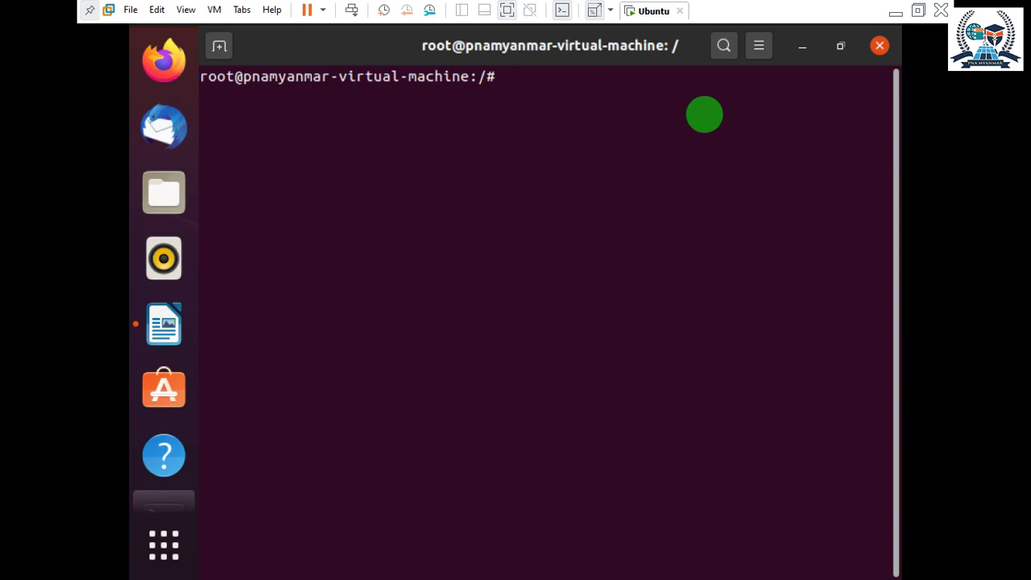
Restart MariaDB with 'sudo systemctl restart mariadb'.
type("s")
type("u")
type("so")
key("BackSpace")
key("BackSpace")
type("dio")
key("BackSpace")
key("BackSpace")
type("o system")
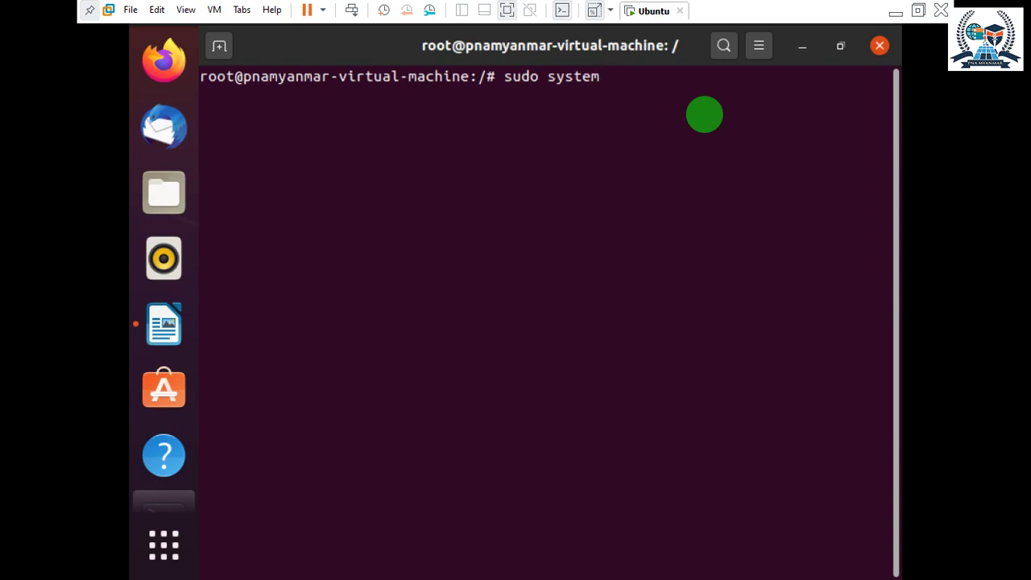
type("ctl rest")
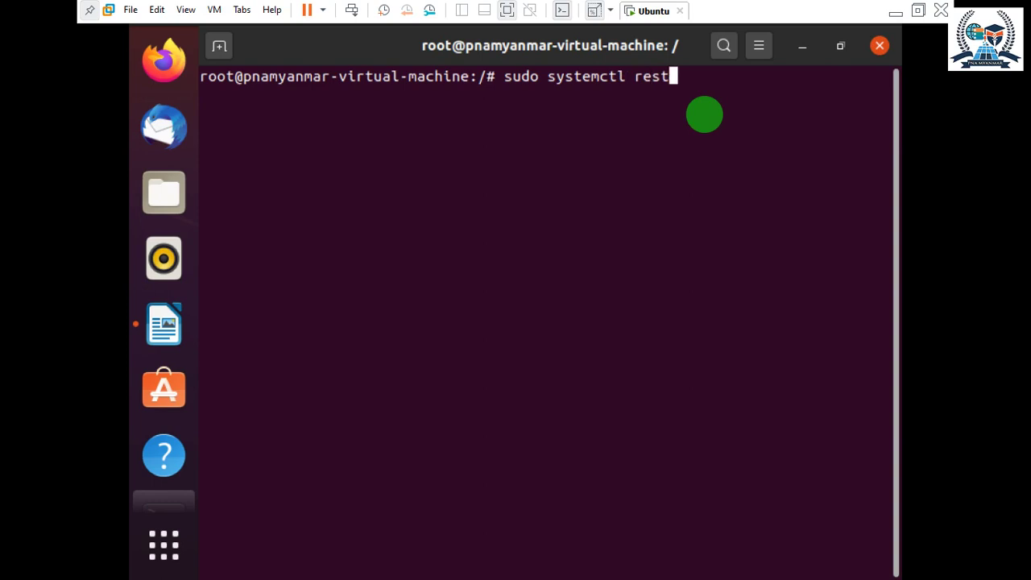
type("art mariadb")
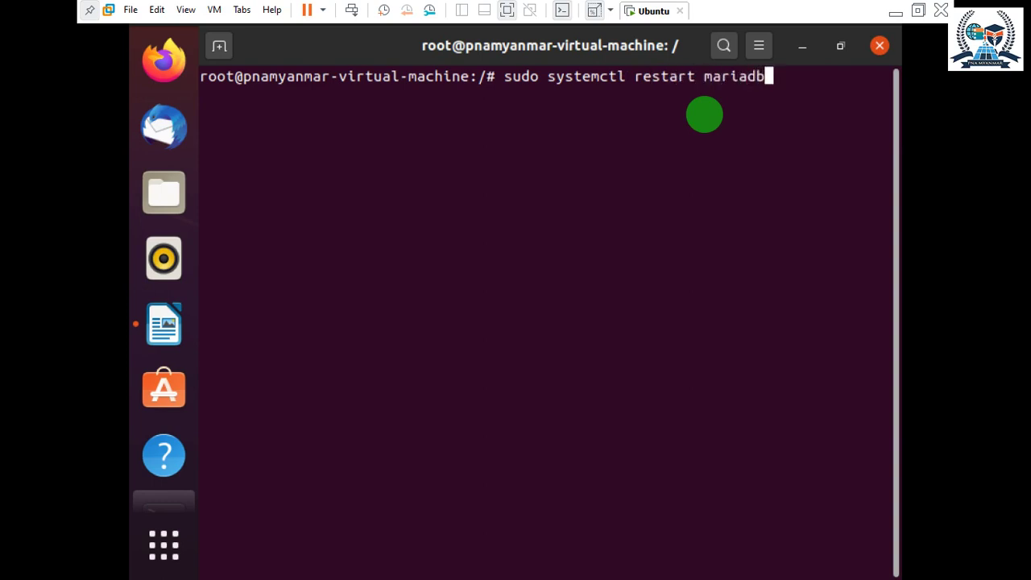
key("Return")
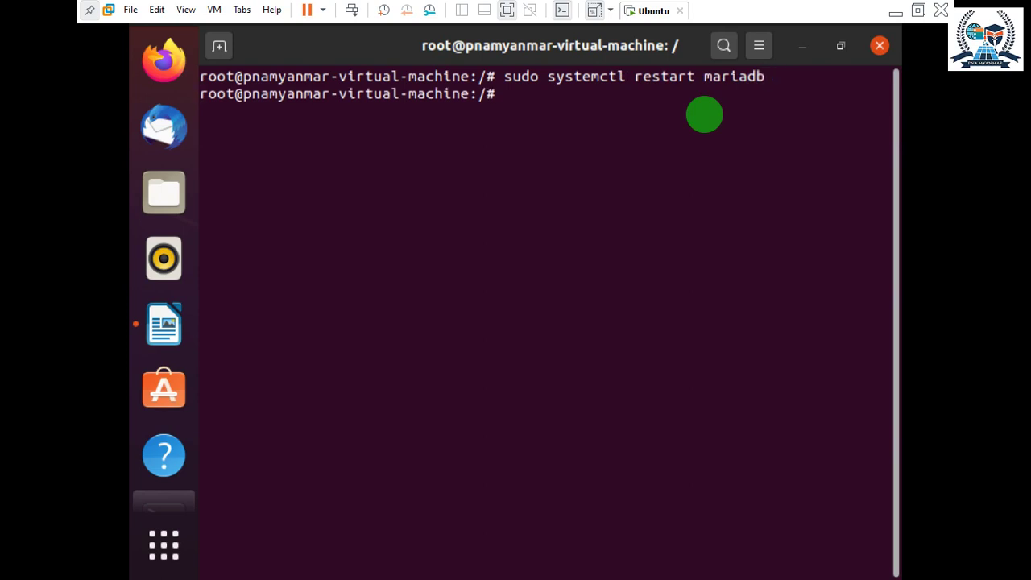
Start MariaDB with 'sudo systemctl start mariadb'.
key("Up")
key("Left")
key("Left")
key("Left")
key("Left")
key("Left")
key("Left")
key("Left")
key("Left")
key("Left")
key("Left")
key("Left")
key("Left")
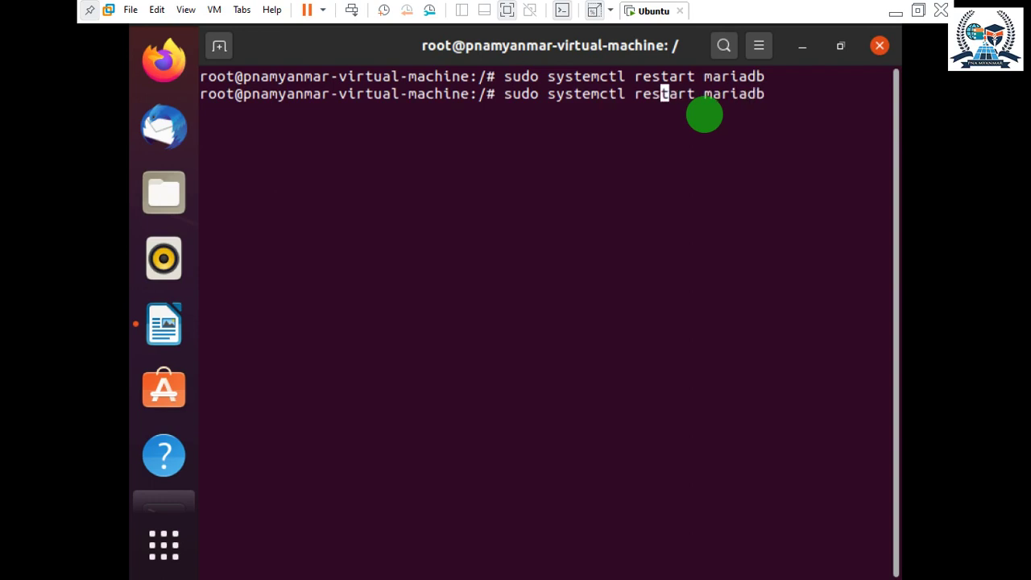
key("BackSpace")
key("BackSpace")
key("BackSpace")
type("s")
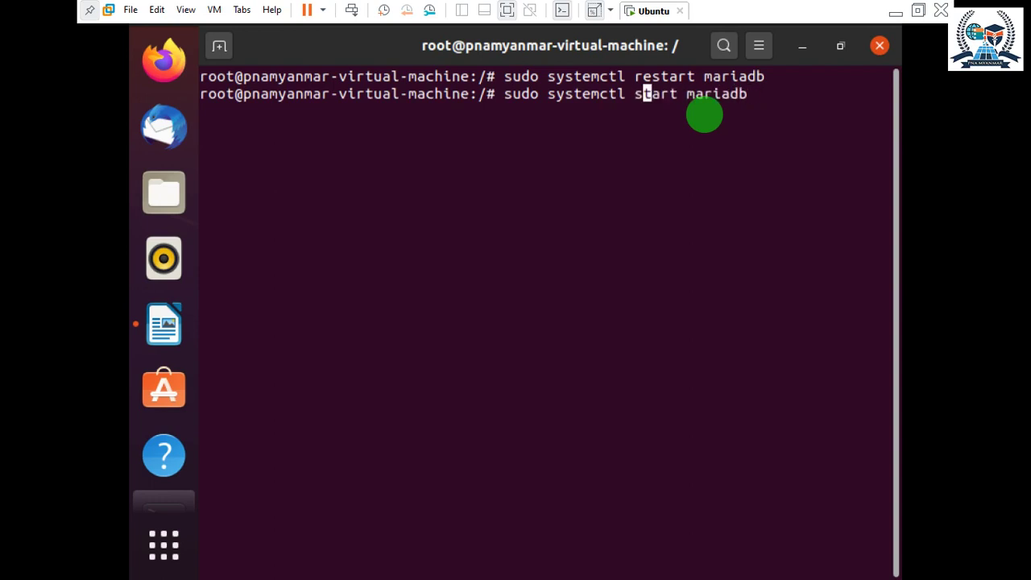
key("Return")
Check 'sudo systemctl status mariadb' shows active (running), then quit the pager.
key("Up")
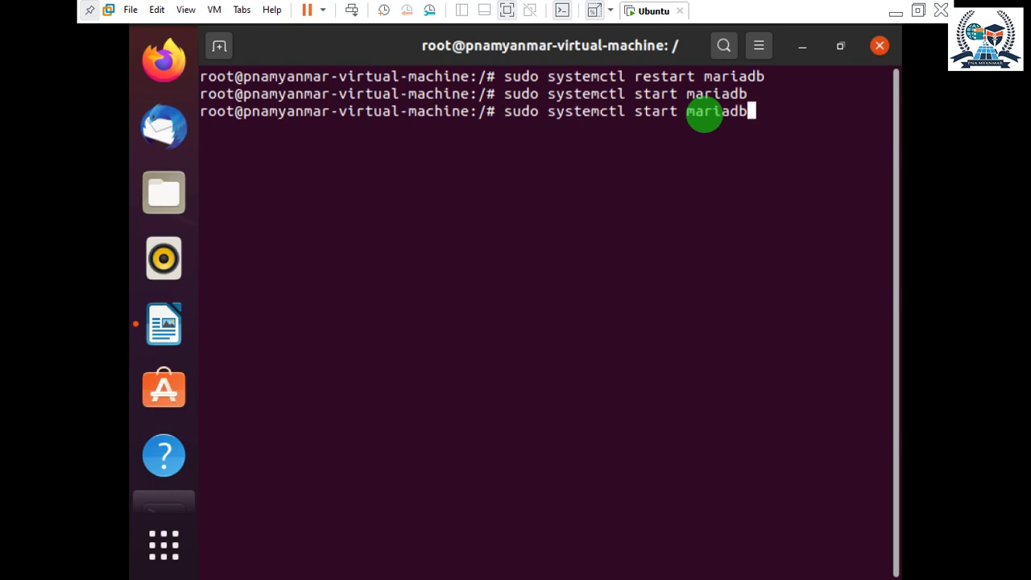
key("Left")
key("Left")
key("Left")
key("Left")
key("Left")
key("Left")
key("Left")
key("Left")
key("BackSpace")
key("BackSpace")
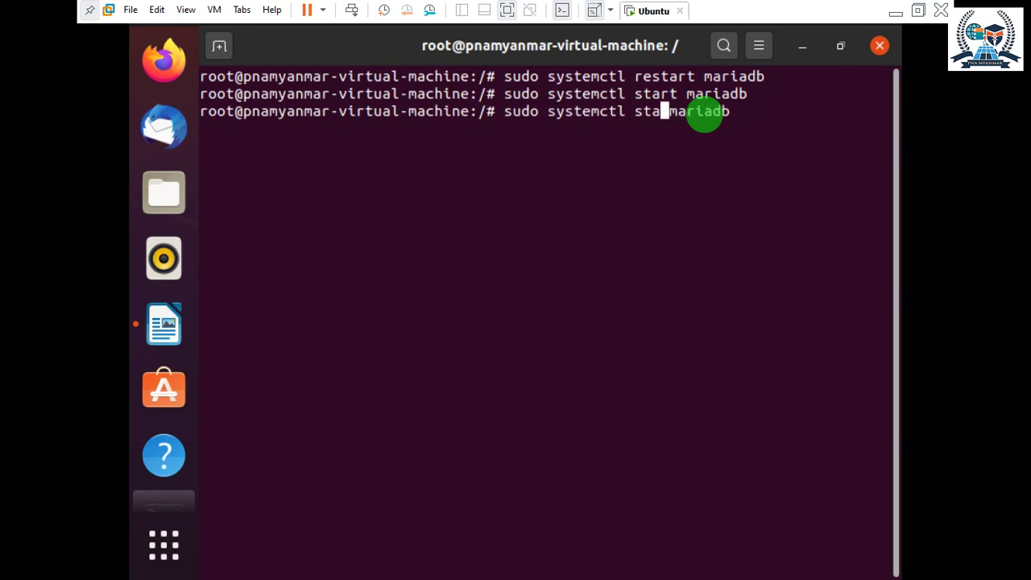
key("BackSpace")
key("BackSpace")
key("BackSpace")
type("status")
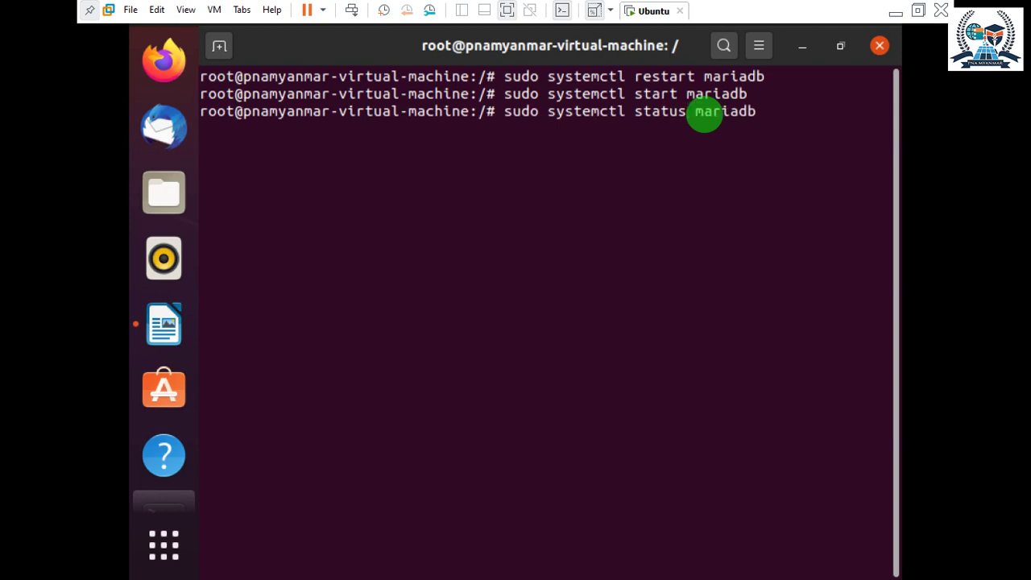
key("Return")
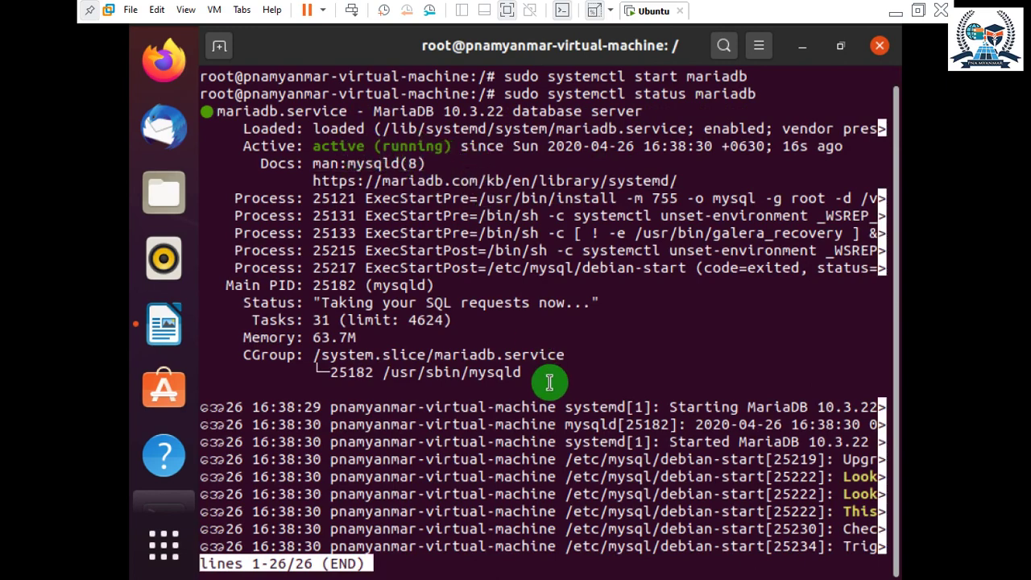
scroll(636, 395, "up", 1)
scroll(661, 371, "down", 1)
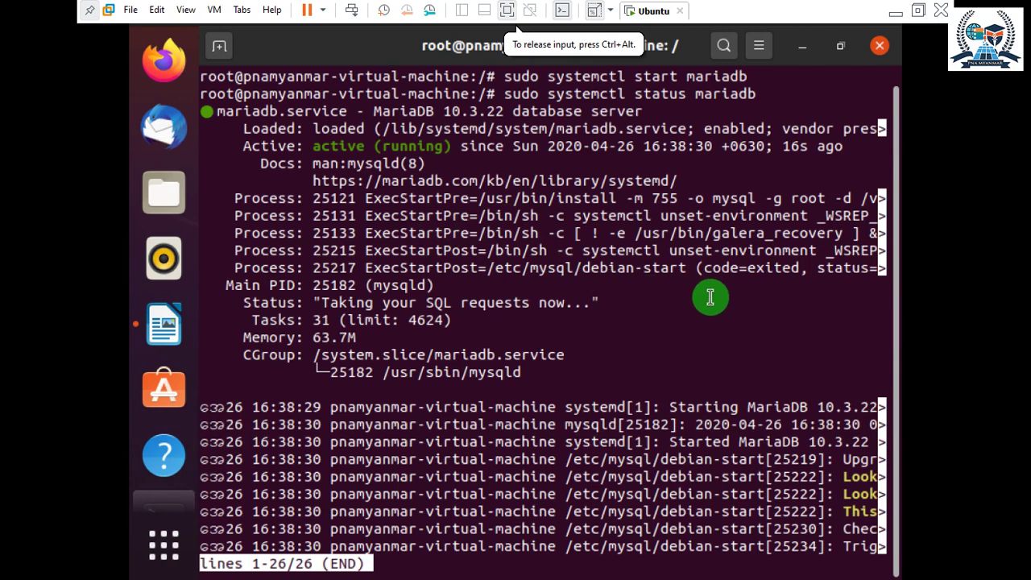
key("q")
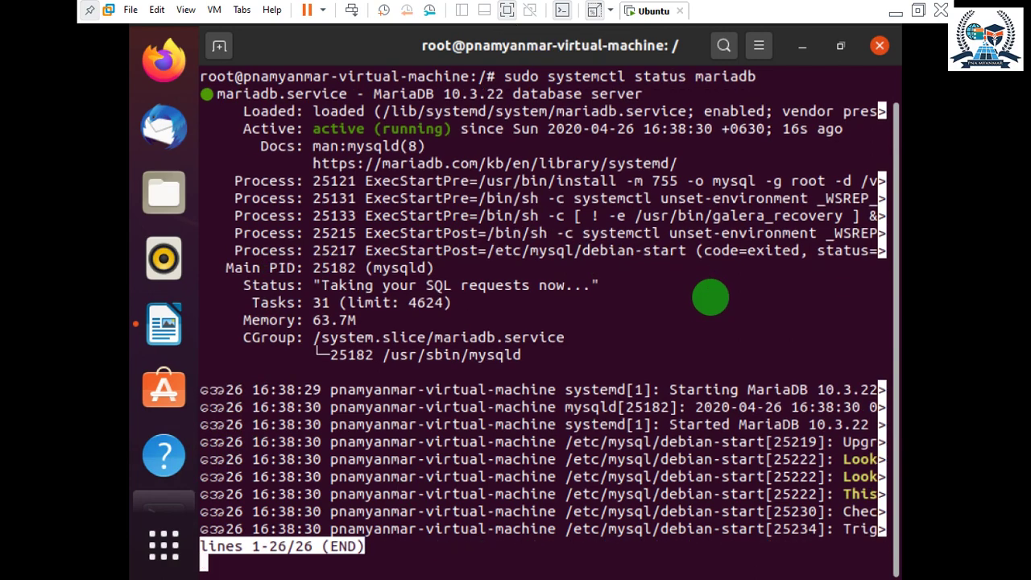
Clear the terminal back to a fresh root prompt.
key("ctrl+c")
key("Return")
type("clear")
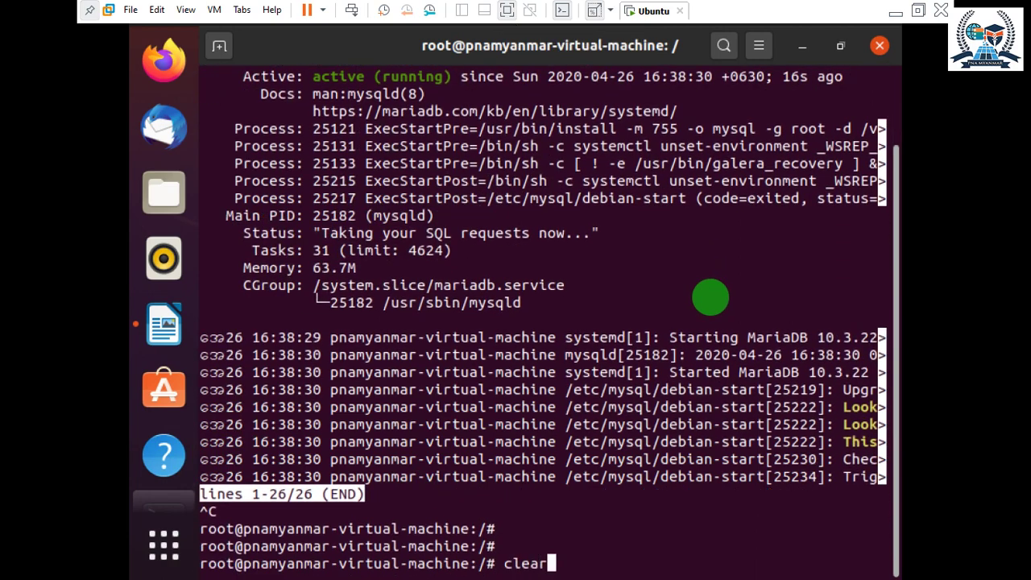
key("Return")
type("cls")
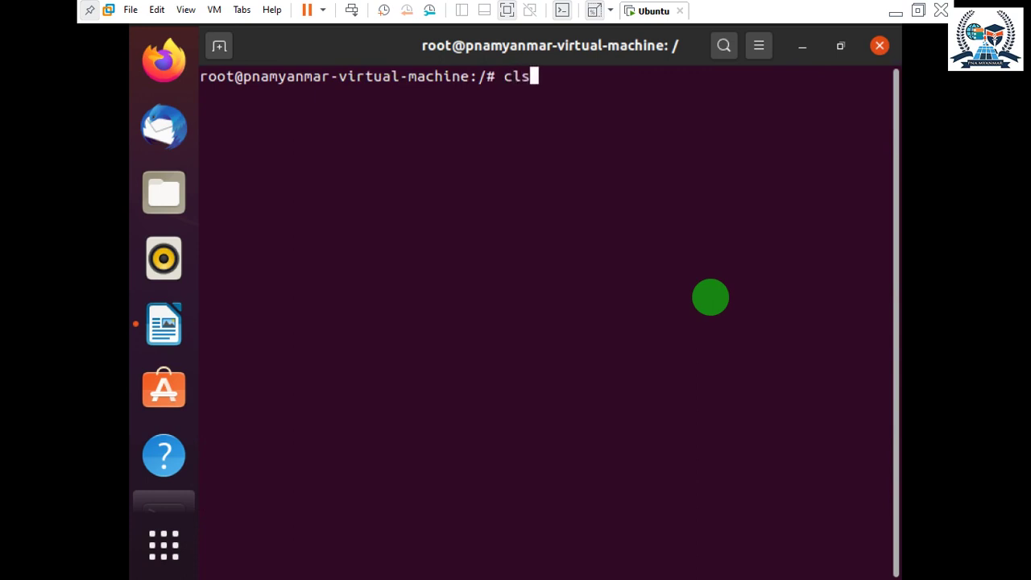
key("BackSpace")
key("BackSpace")
key("BackSpace")
type("clear")
key("Return")
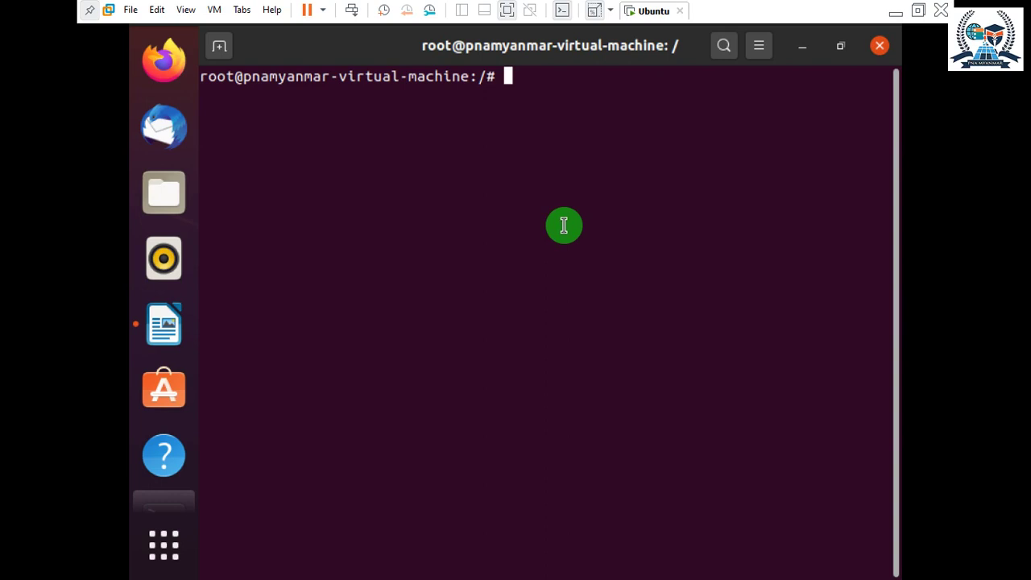
Run 'sudo apt-get install php -y', which reports PHP 2:7.4+75 already newest.
type("sudo")
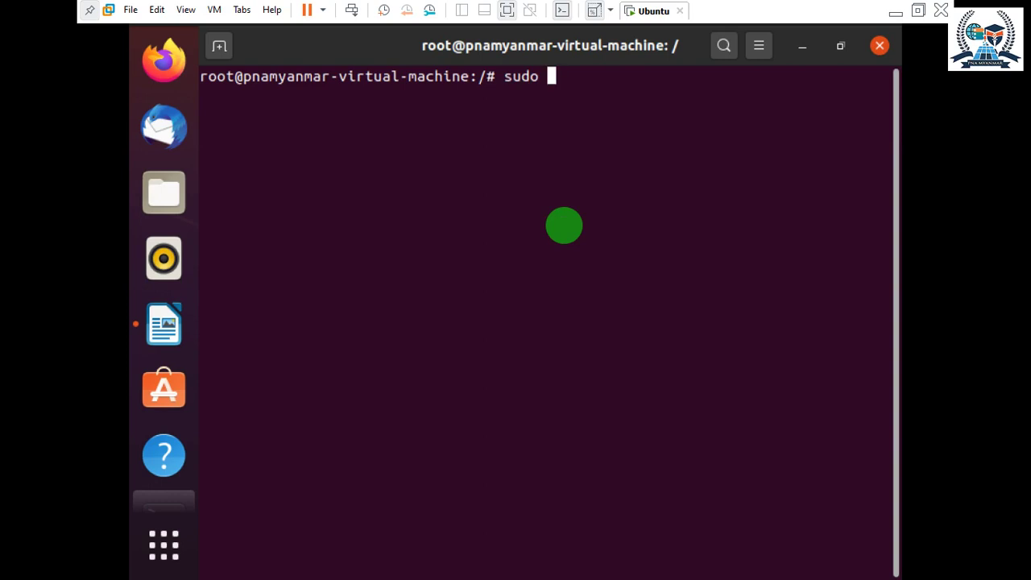
type(" apt-get in")
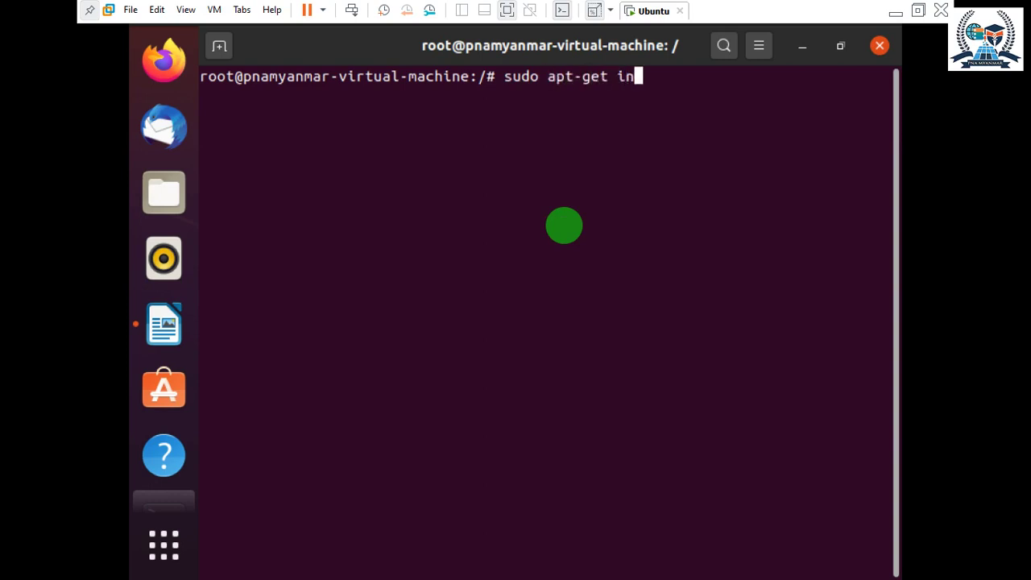
type("stall")
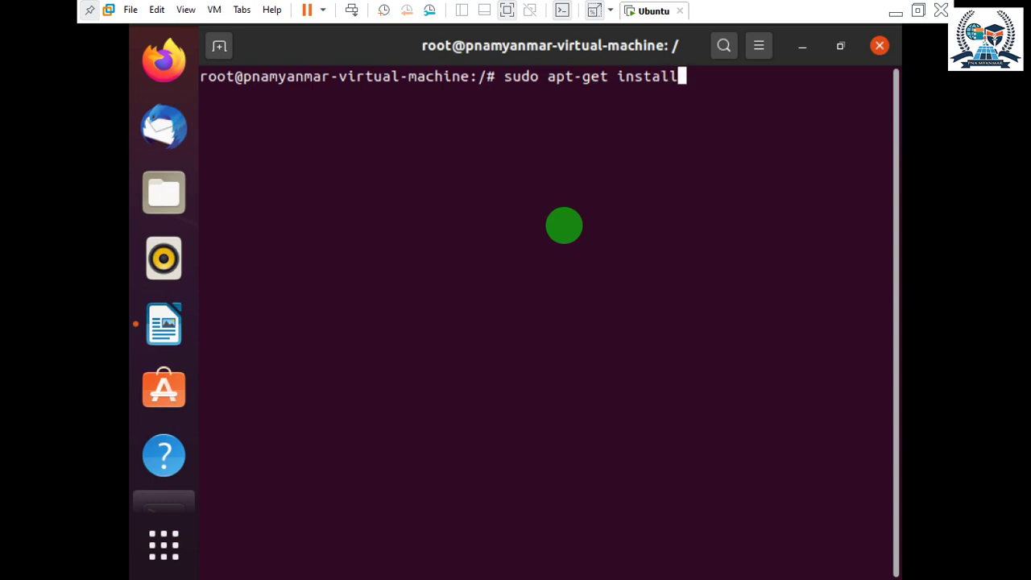
type(" php")
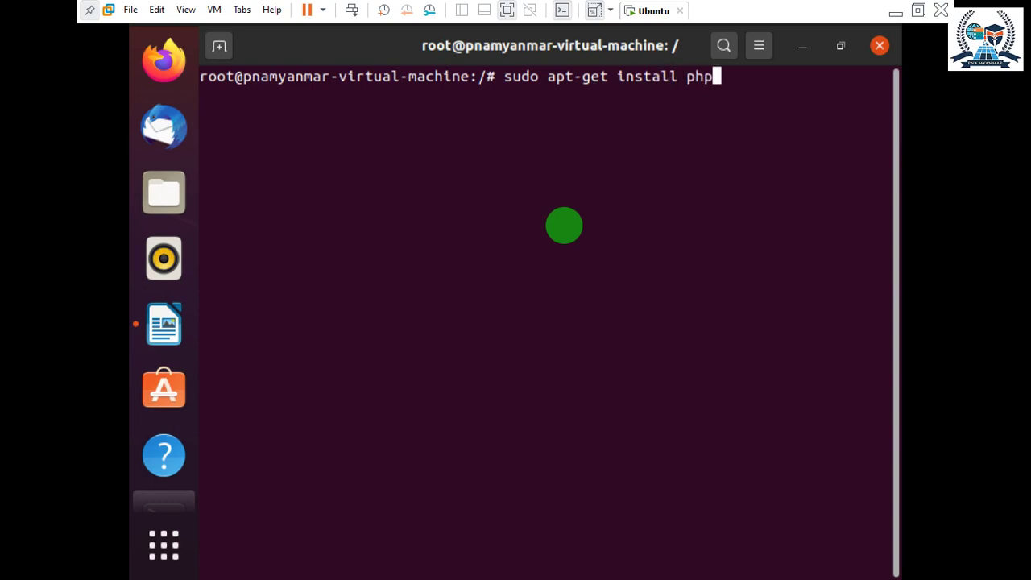
type(" -y")
key("Return")
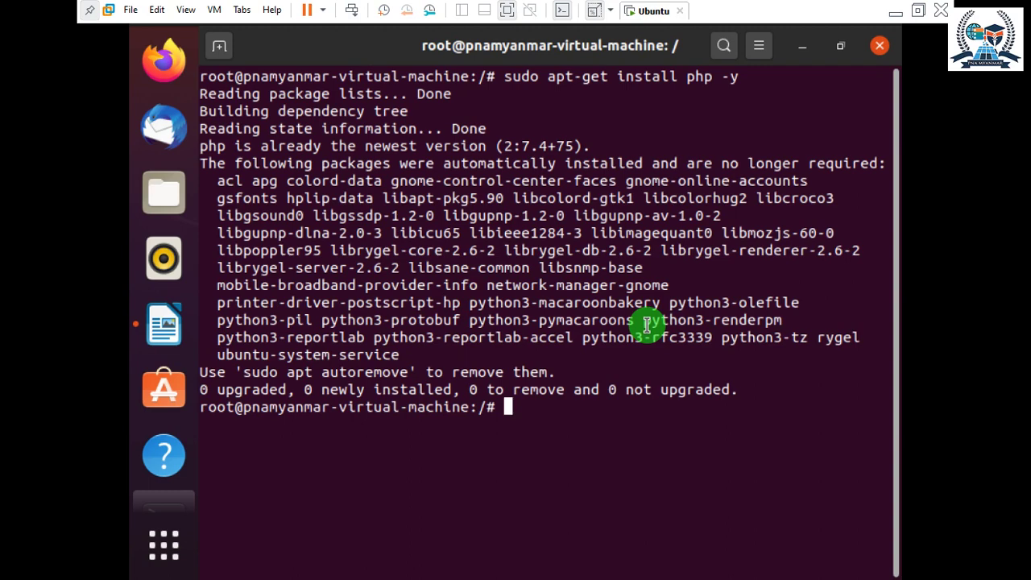
Run sudo apt-get install wget -y (already 1.20.3-1ubuntu1), then empty the recalled command line.
type("sudo")
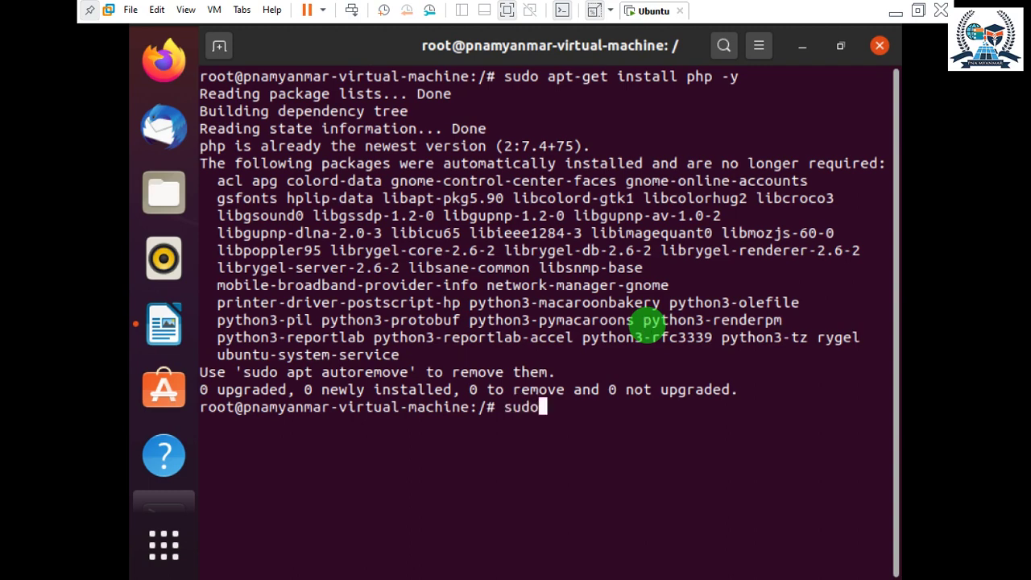
type(" s")
type("pt")
key("BackSpace")
key("BackSpace")
key("BackSpace")
type("apt-")
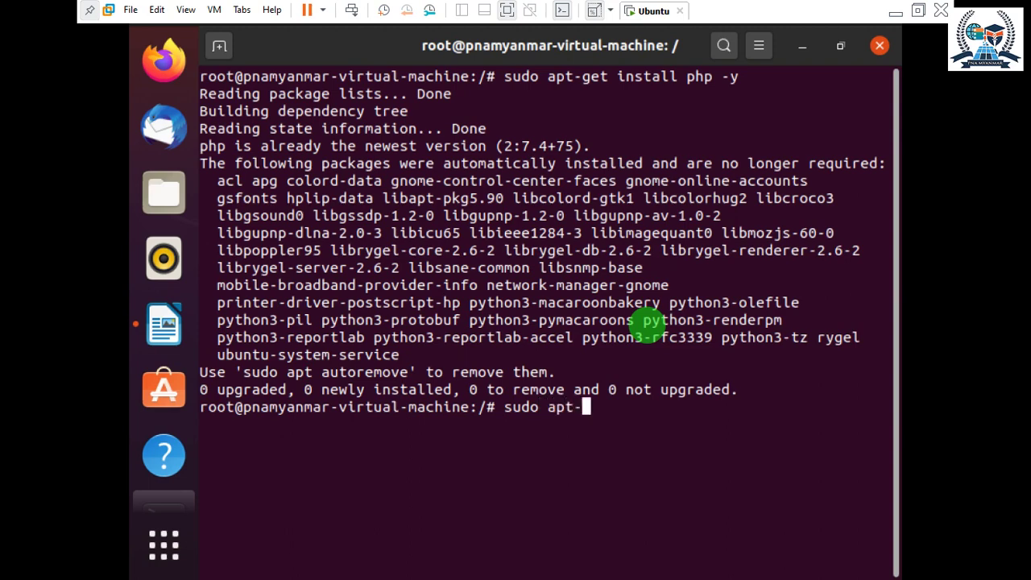
type("get install w")
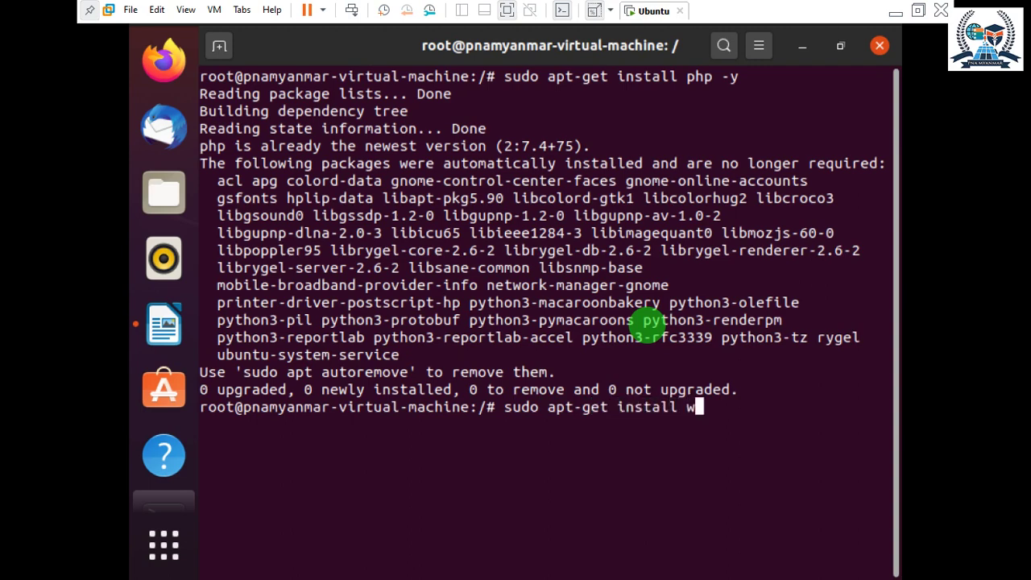
type("get")
type("-y")
key("Return")
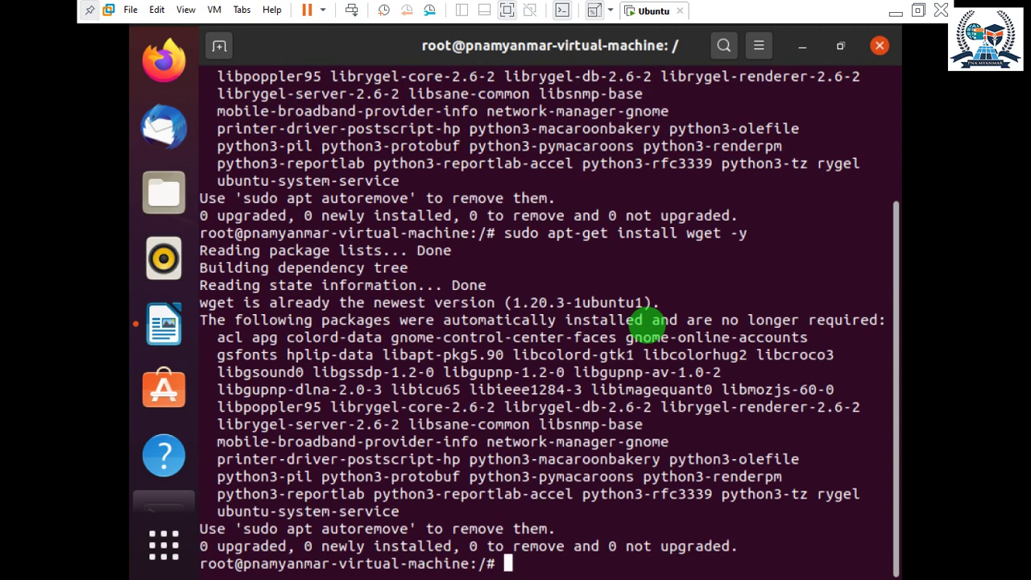
key("Up")
key("BackSpace")
key("BackSpace")
key("BackSpace")
key("BackSpace")
key("BackSpace")
key("BackSpace")
key("BackSpace")
key("BackSpace")
key("BackSpace")
key("BackSpace")
key("BackSpace")
key("BackSpace")
key("BackSpace")
key("BackSpace")
key("BackSpace")
key("BackSpace")
key("BackSpace")
key("BackSpace")
key("BackSpace")
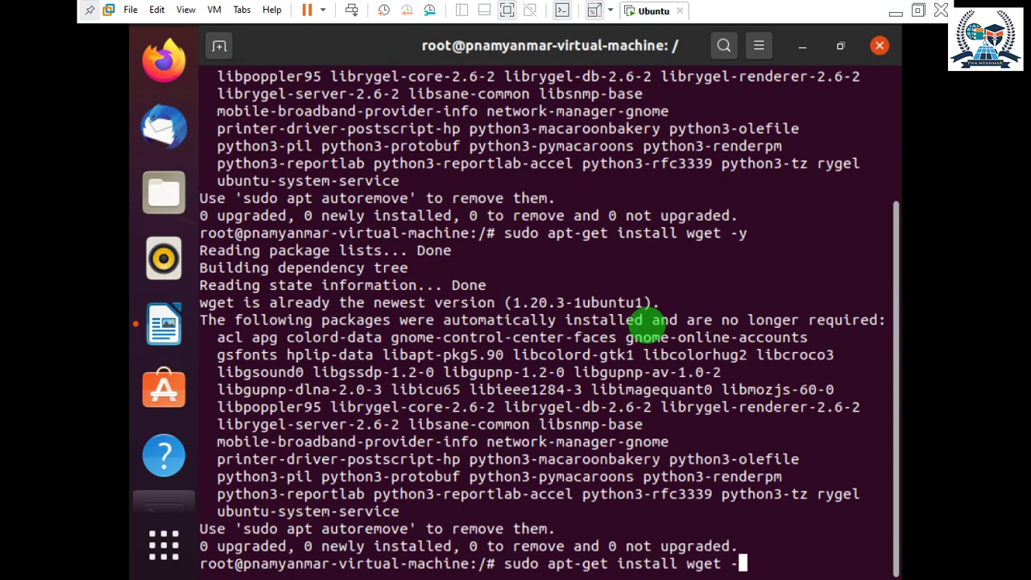
key("BackSpace")
key("BackSpace")
key("BackSpace")
key("BackSpace")
key("BackSpace")
key("BackSpace")
key("BackSpace")
key("BackSpace")
key("BackSpace")
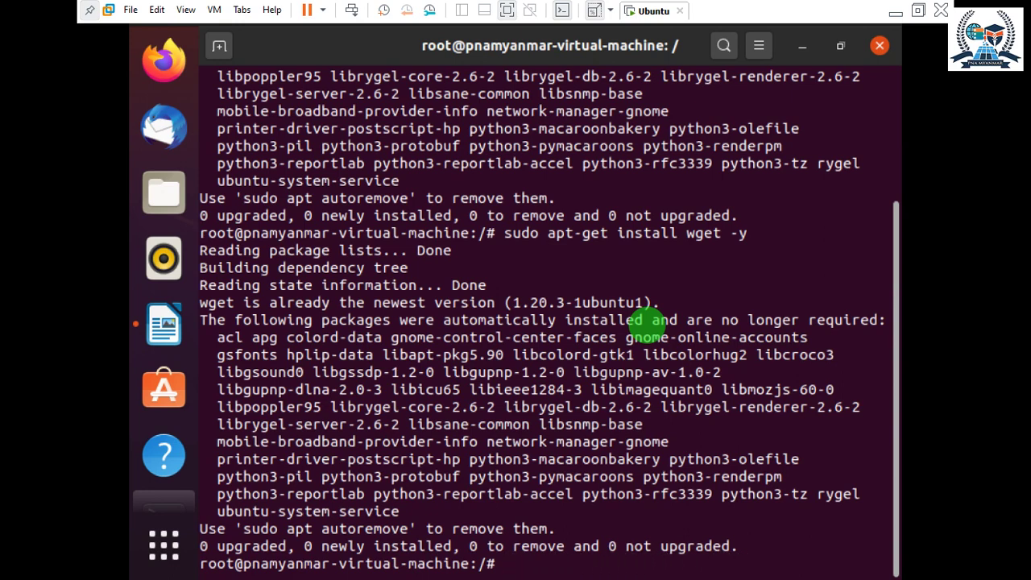
type("wget https")
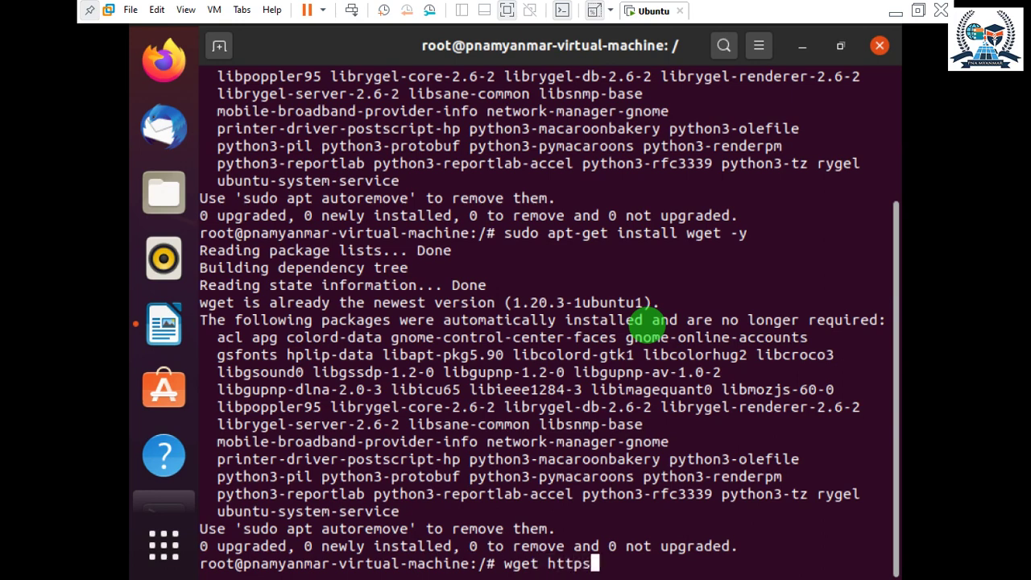
type("://wor")
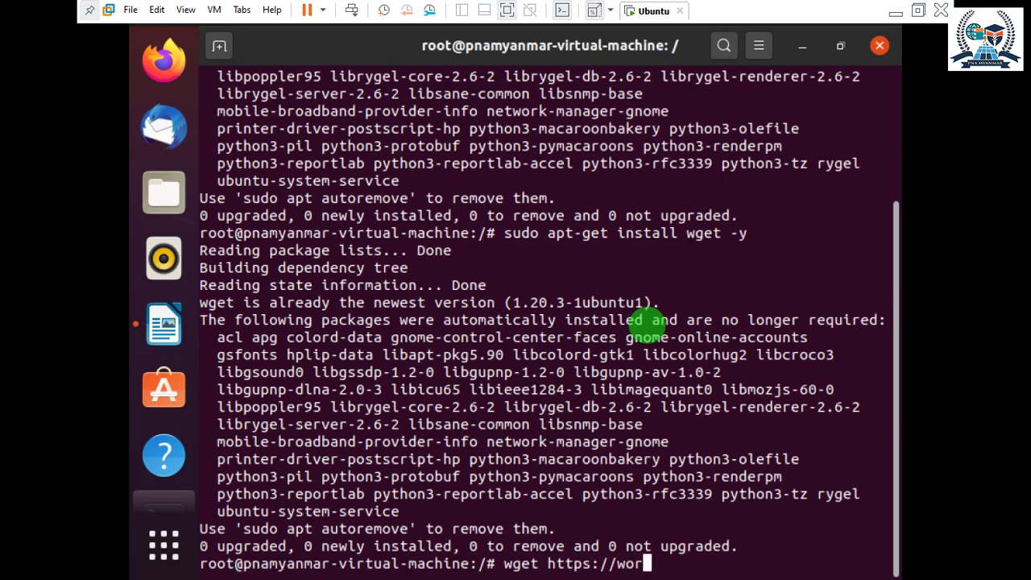
type("dpress.")
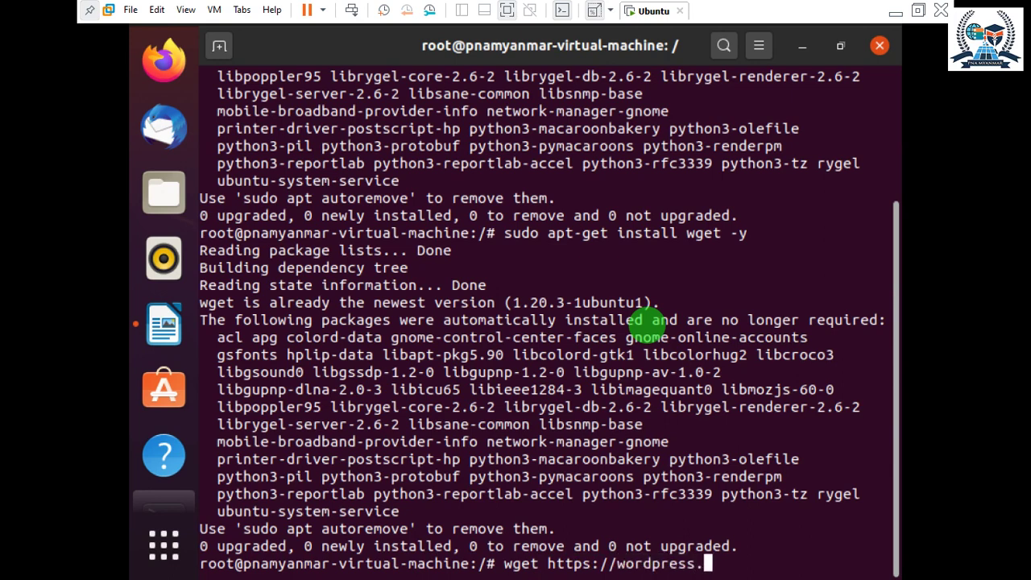
type("org/")
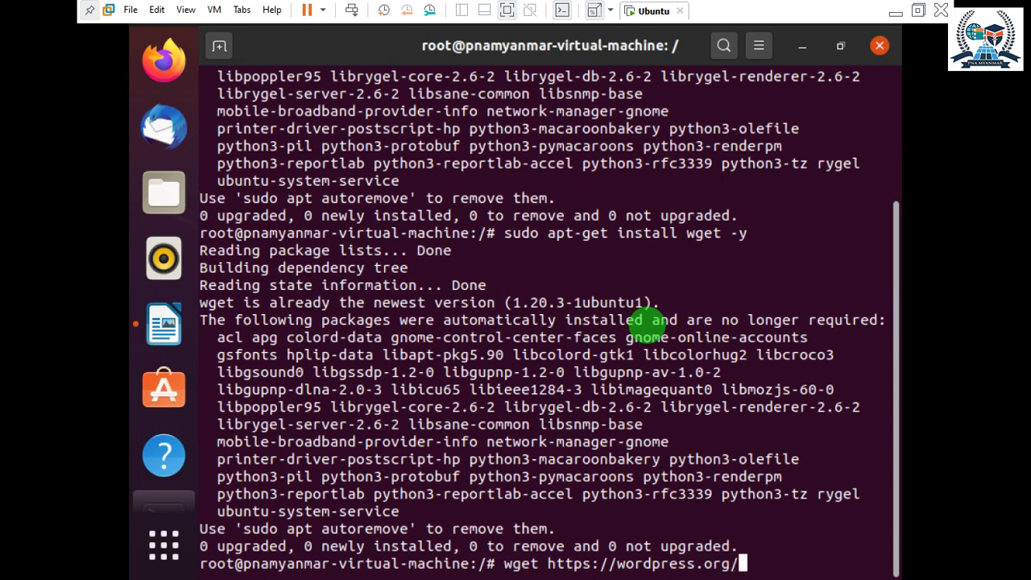
type("last")
key("BackSpace")
key("BackSpace")
type("t")
type("es")
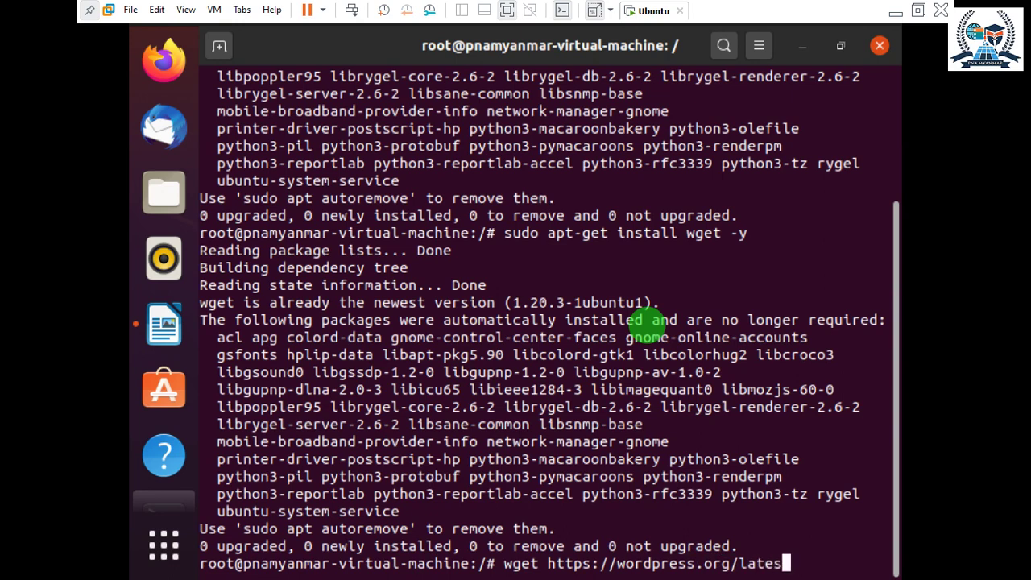
type("t.zip")
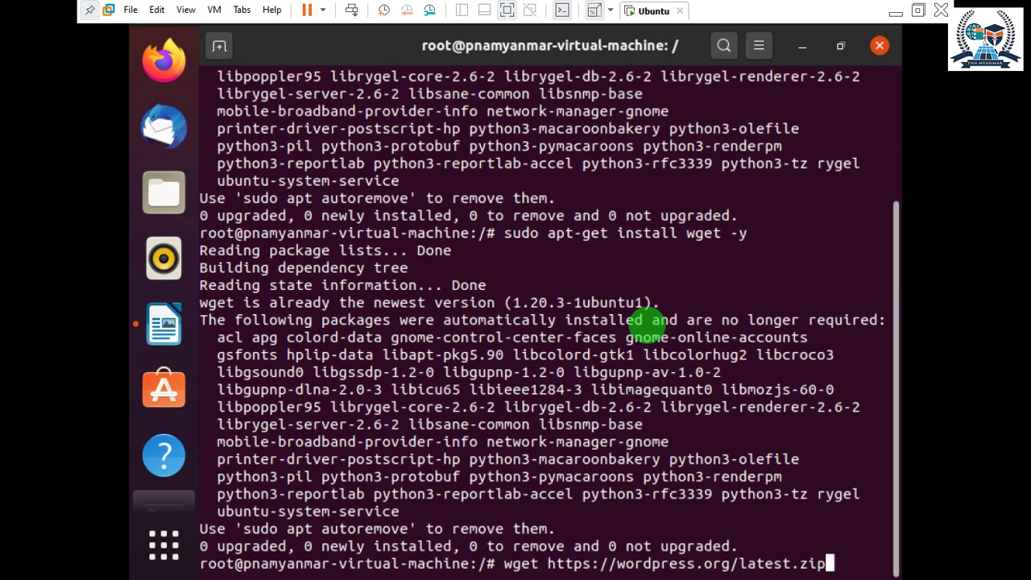
key("Return")
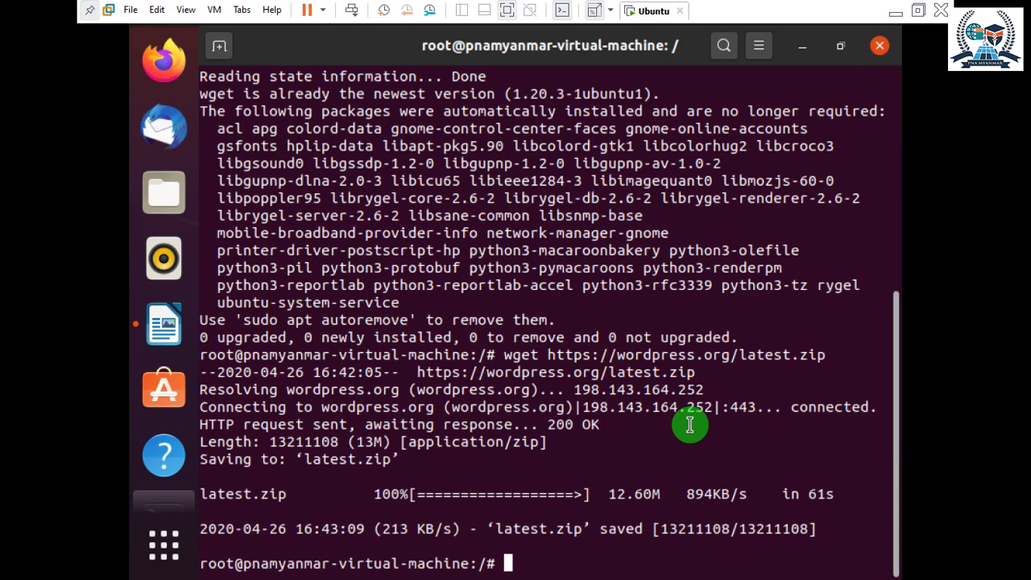
List the root directory with ls and highlight latest.zip in the output.
type("ls")
key("Return")
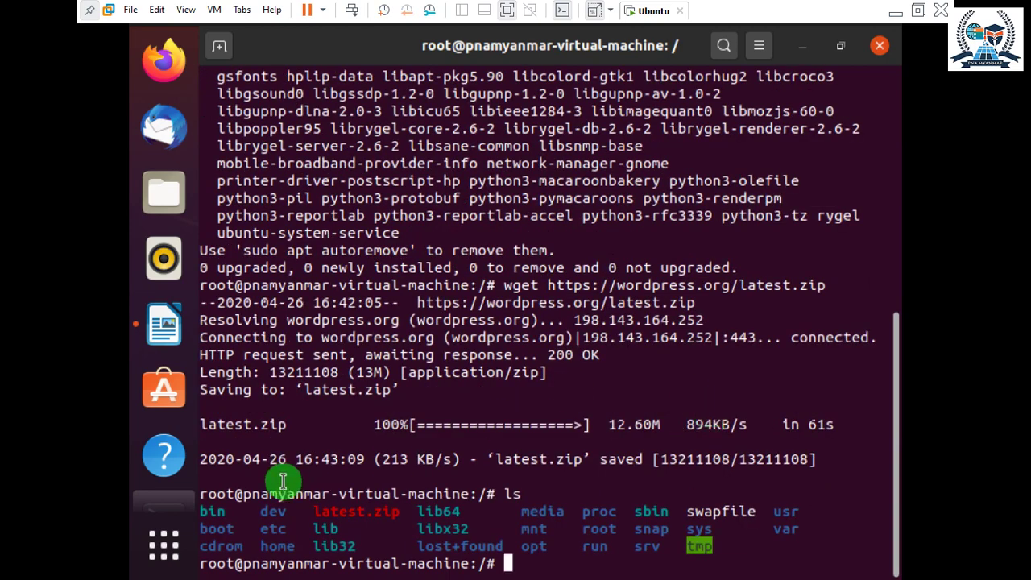
left_click_drag(314, 512, 382, 511)
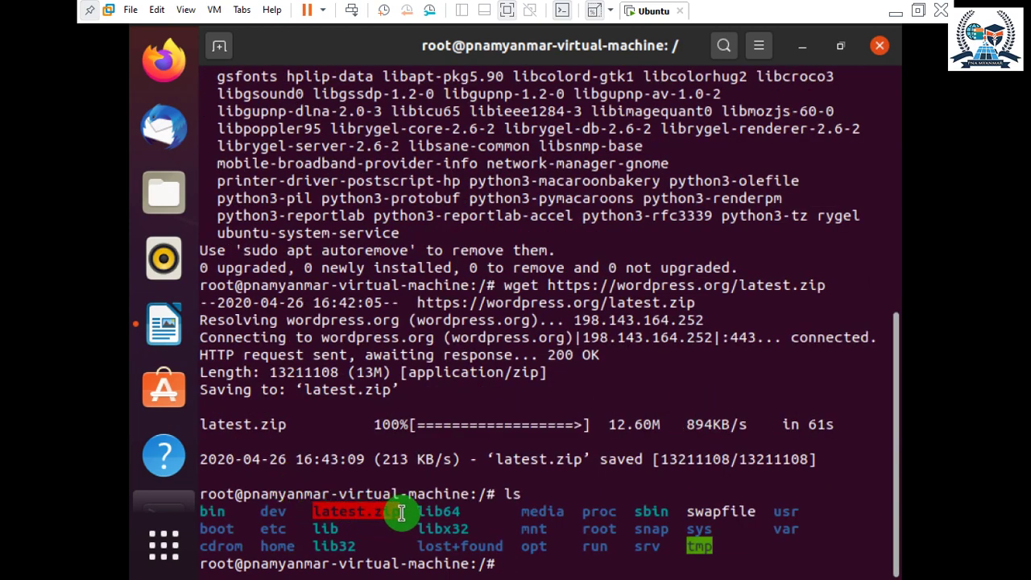
left_click(397, 513)
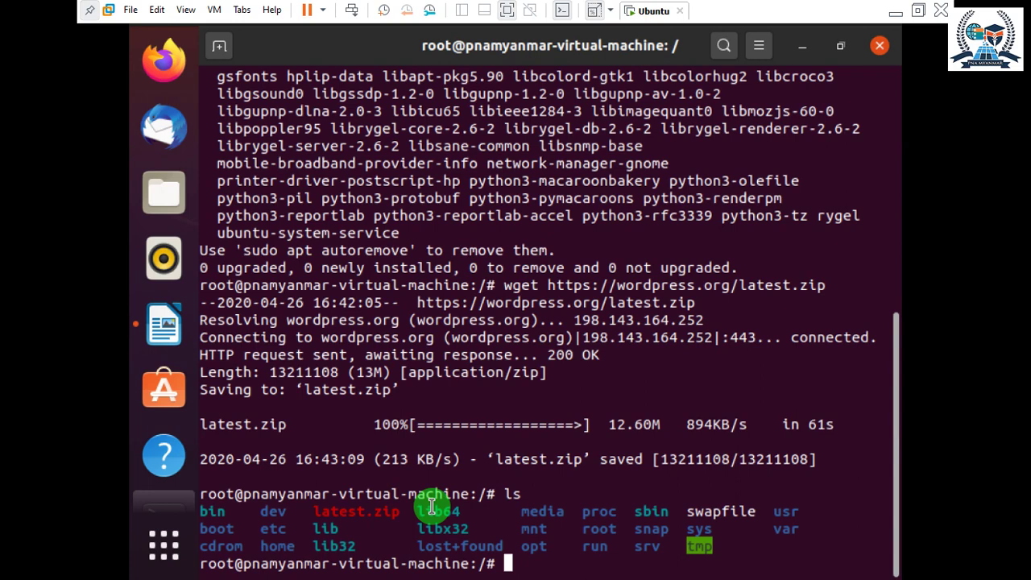
Run sudo apt-get install unzip -y, confirming unzip 6.0-25ubuntu1 is already installed.
key("alt+Tab")
key("alt+Tab")
type("sud")
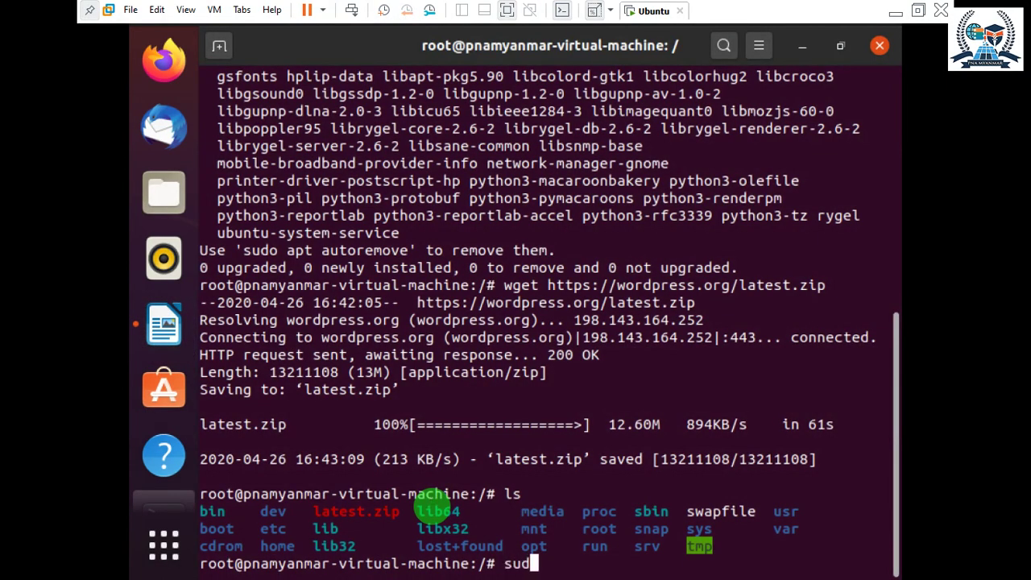
type("o")
type("apt-g")
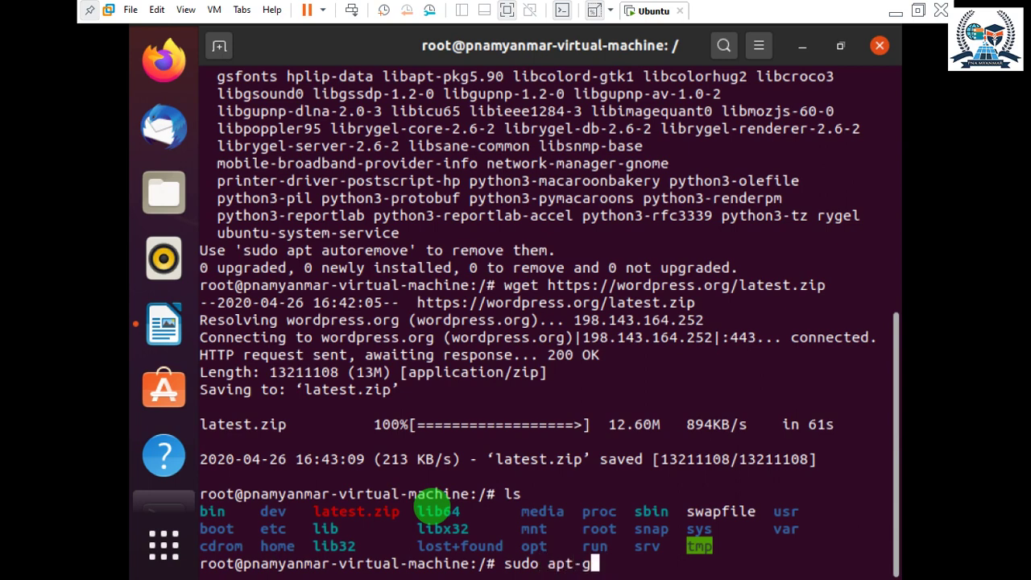
type("et in")
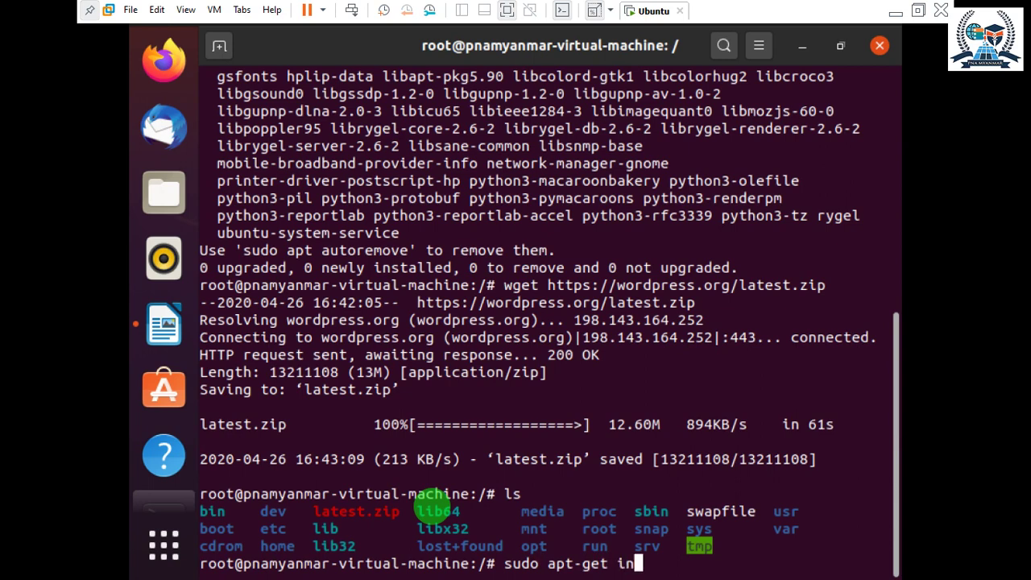
type("stall")
type("un")
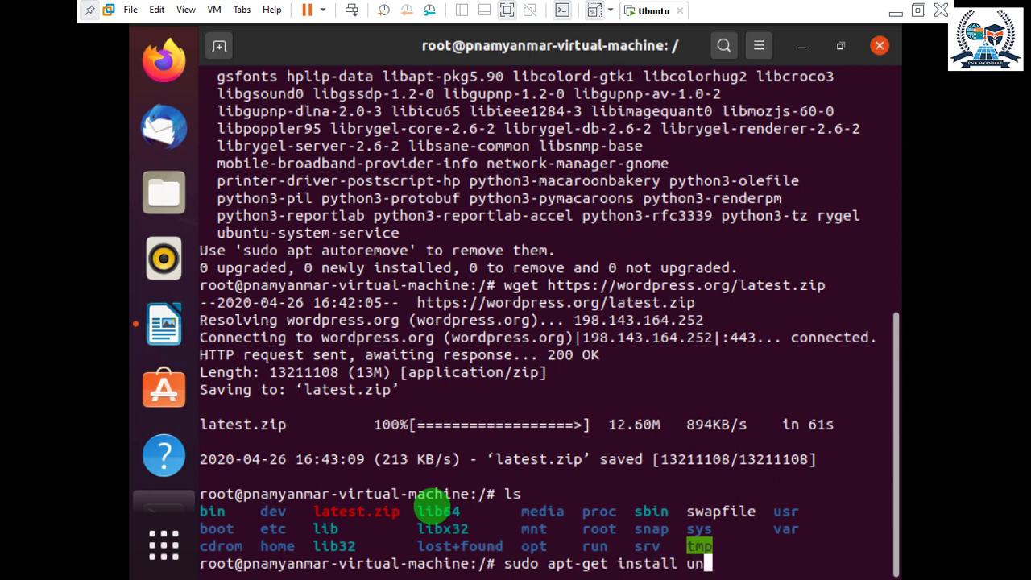
type("zip -y")
key("Return")
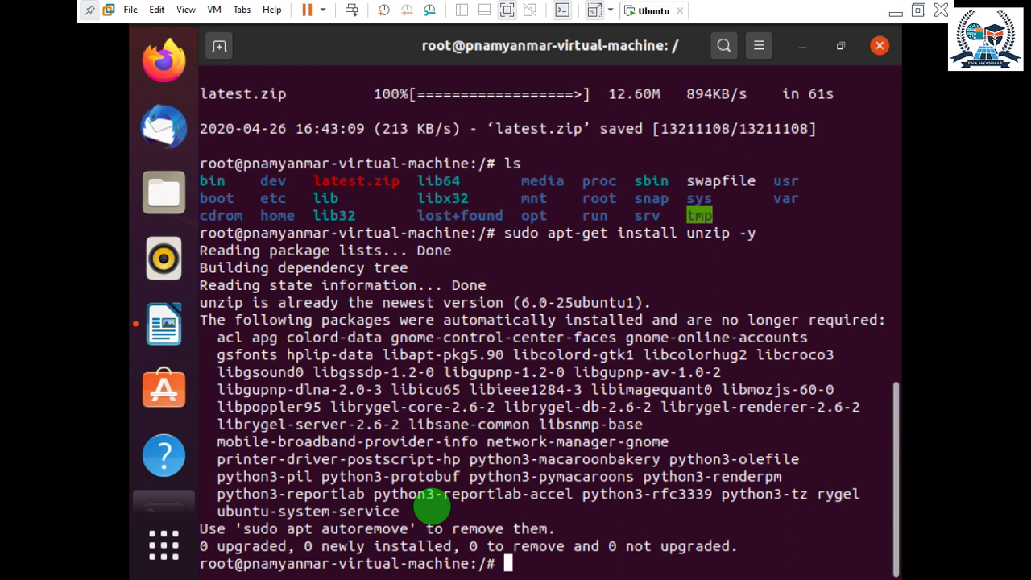
type("unzip late")
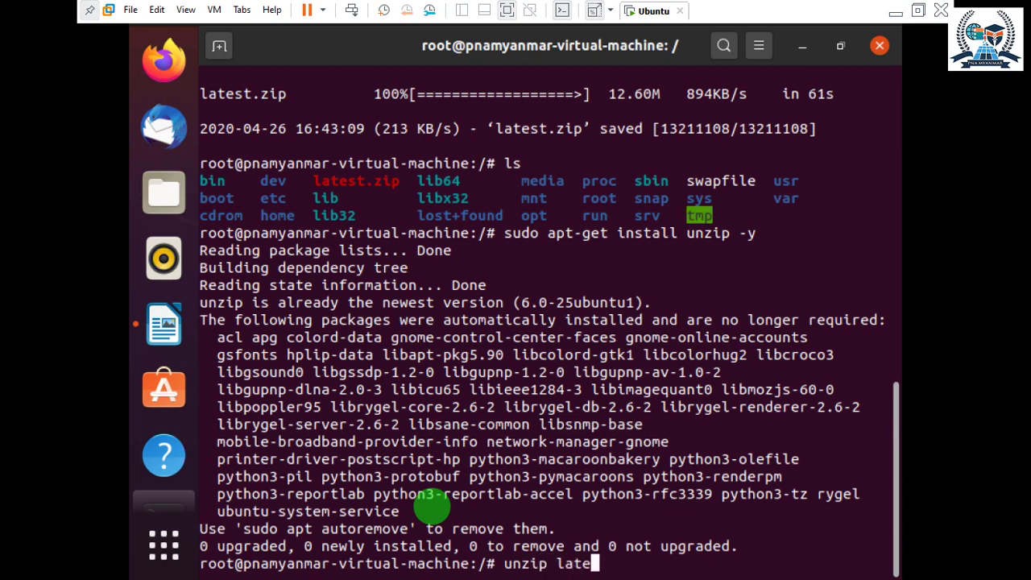
type("st.zip")
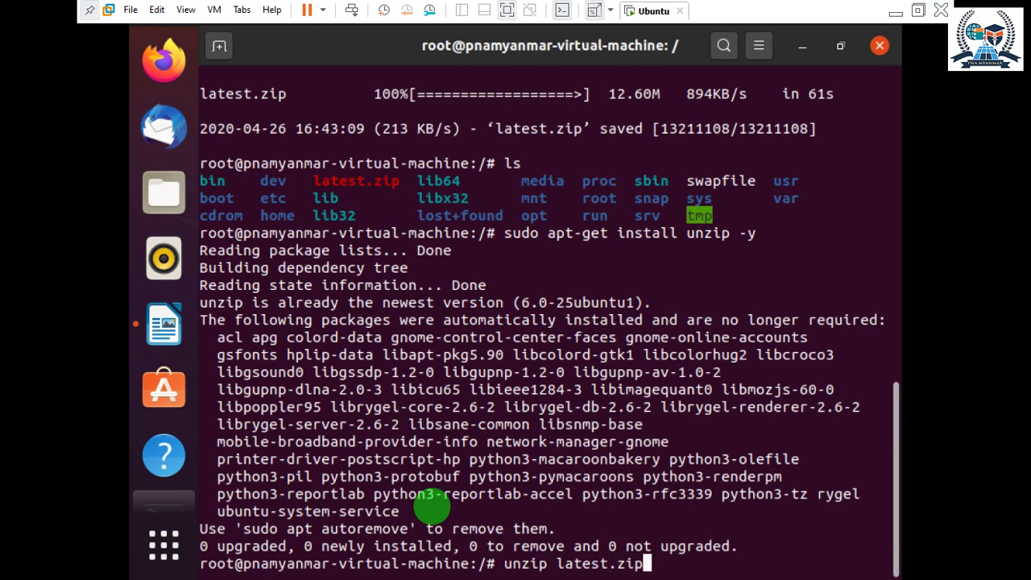
Extract latest.zip and list the root directory, which now shows a wordpress folder.
key("Return")
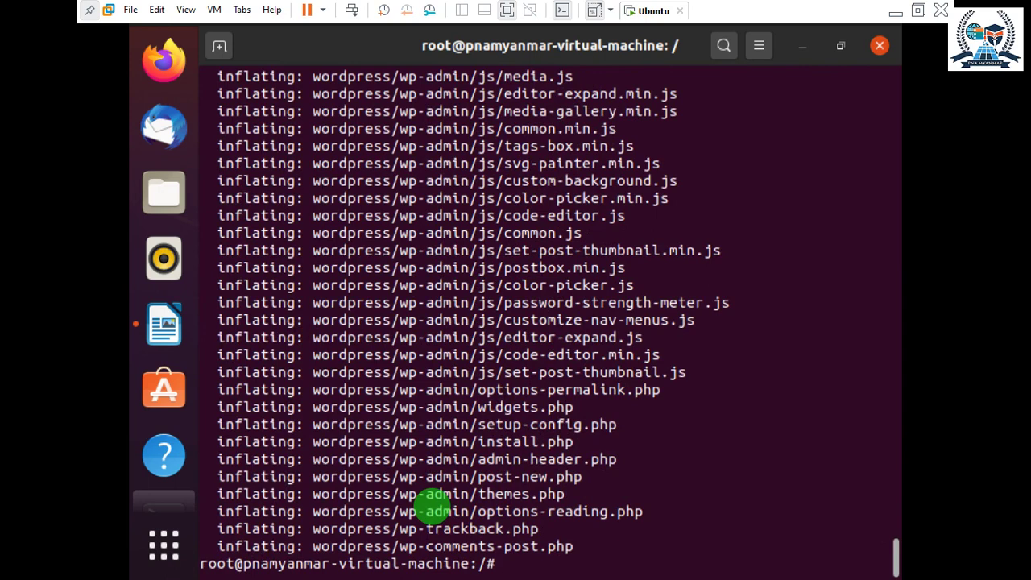
type("ls")
key("Return")
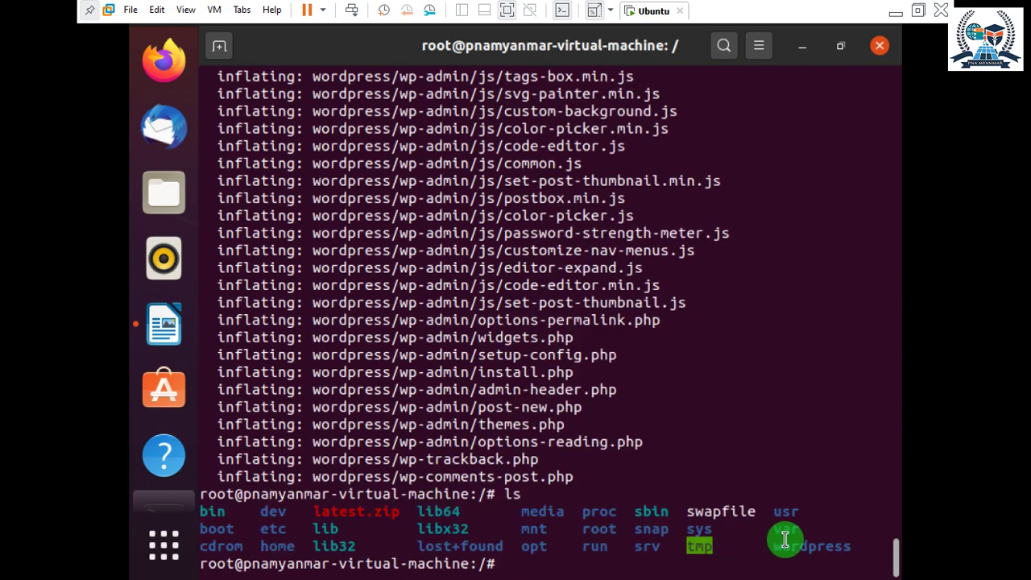
Highlight the new wordpress folder and latest.zip in the ls output.
left_click_drag(775, 545, 850, 546)
left_click_drag(397, 507, 339, 507)
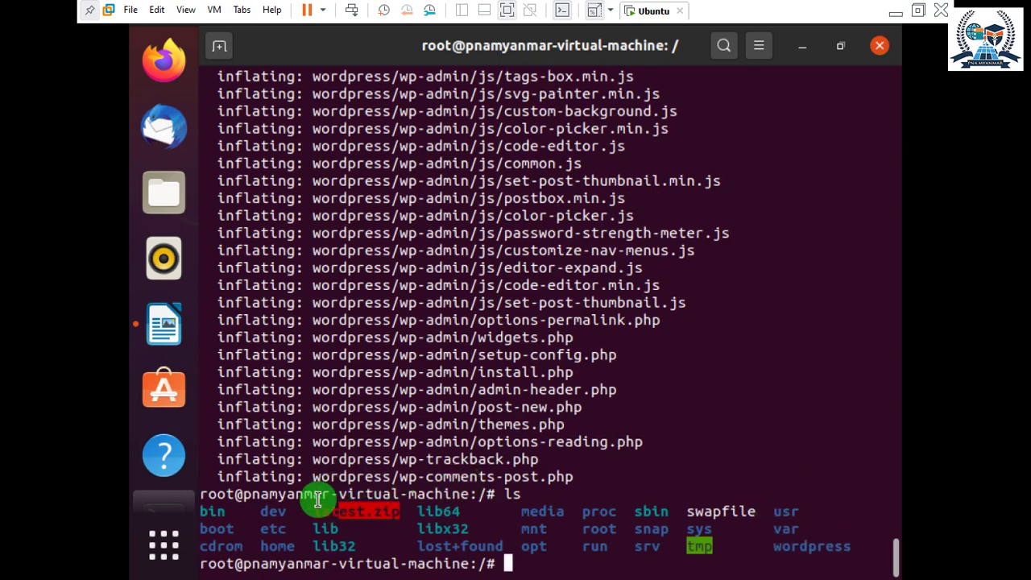
triple_click(323, 495)
left_click(805, 550)
Scroll back through the output, mark latest.zip again, then clear the screen.
scroll(753, 325, "up", 8)
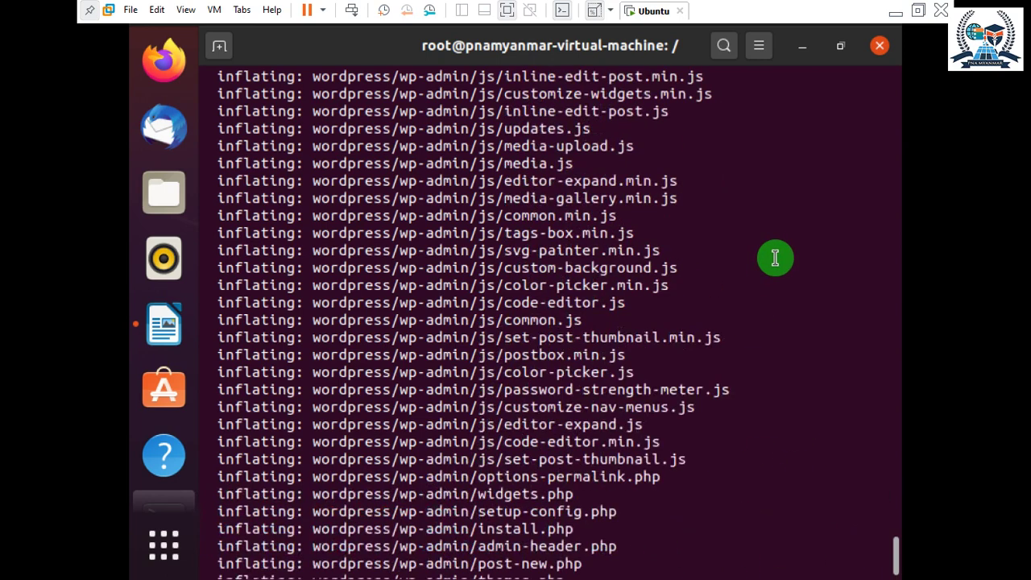
left_click_drag(894, 544, 765, 212)
scroll(765, 212, "up", 12)
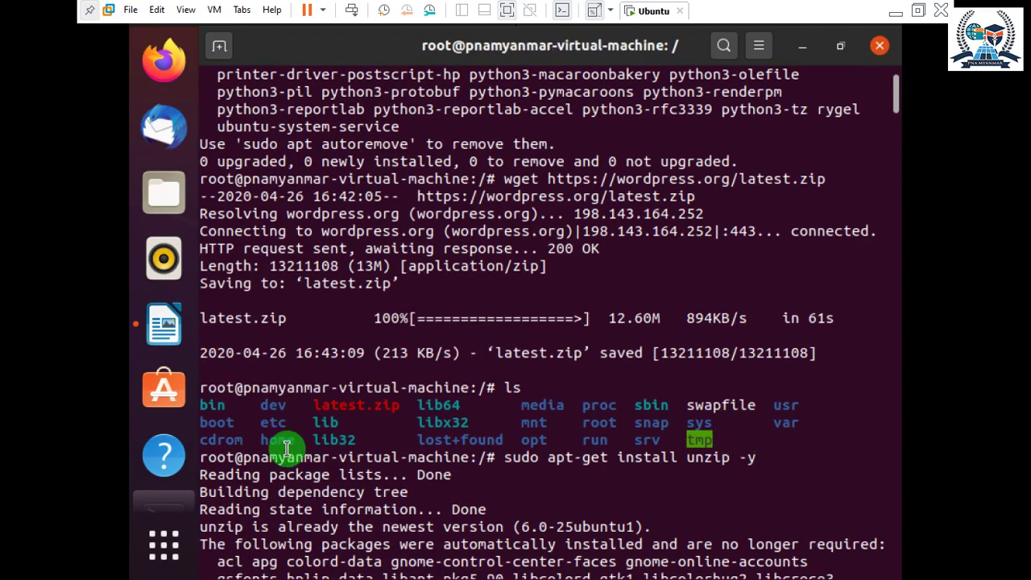
double_click(331, 412)
scroll(331, 412, "down", 5)
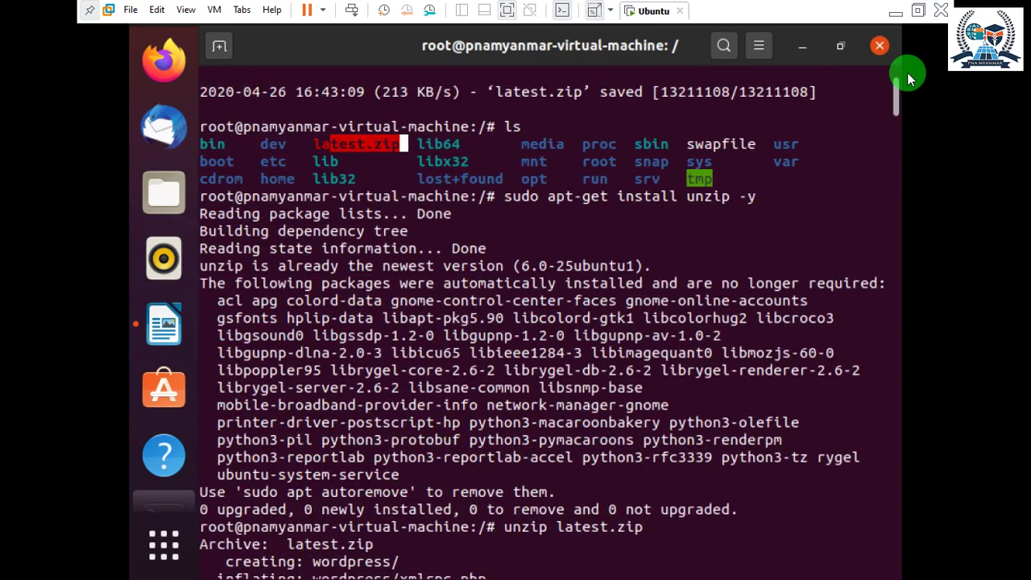
left_click_drag(894, 95, 853, 546)
left_click(826, 446)
type("clear")
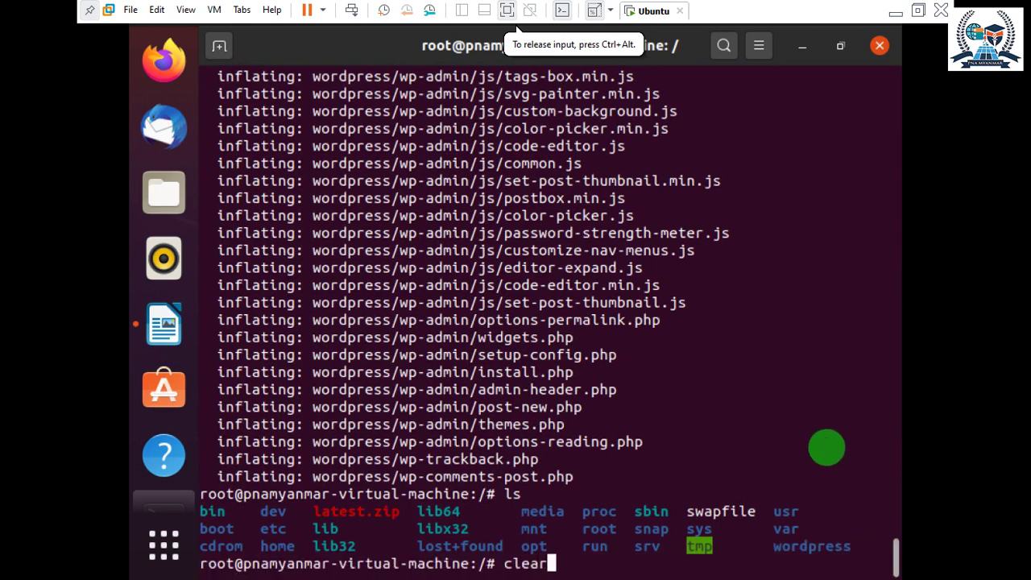
key("Return")
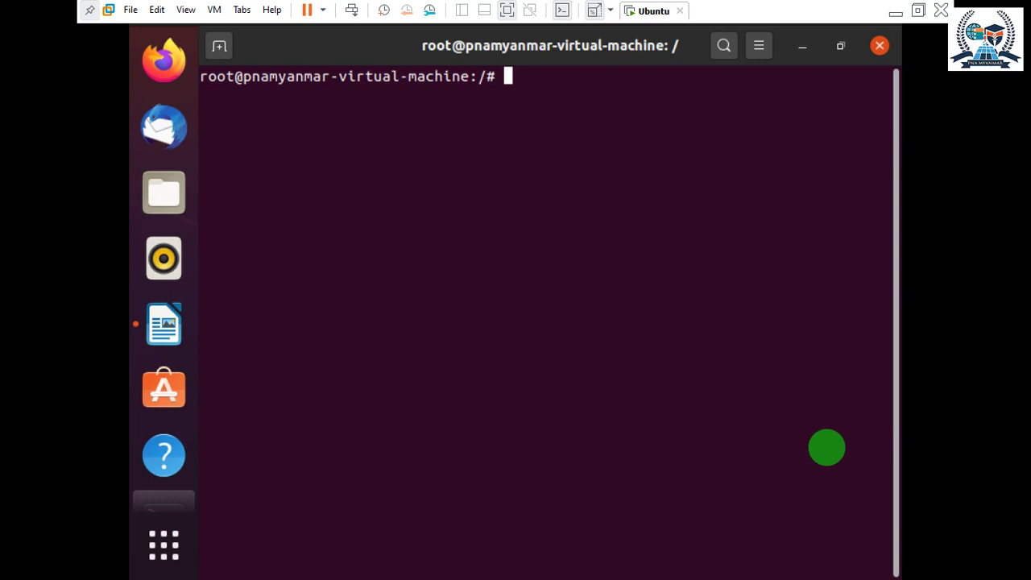
Run sudo systemctl status mariadb, fixing the 'staus' typo, see active (running), then quit.
type("sudo")
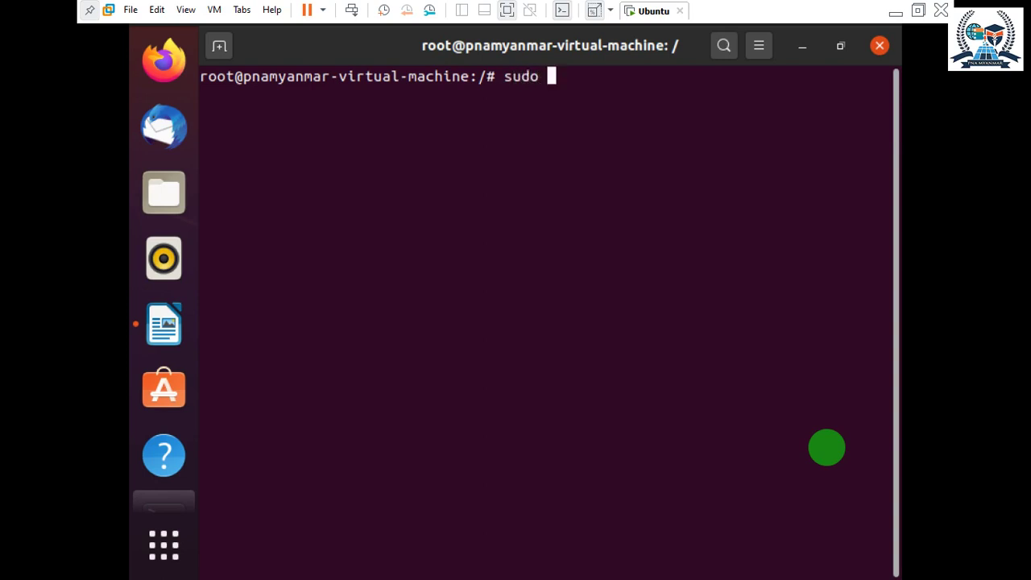
type(" syste")
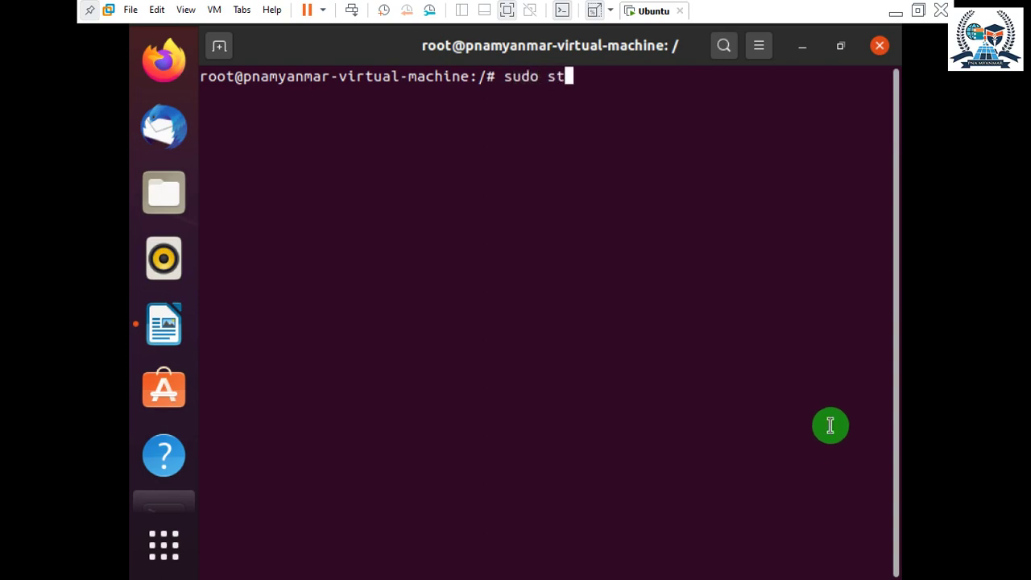
type("m")
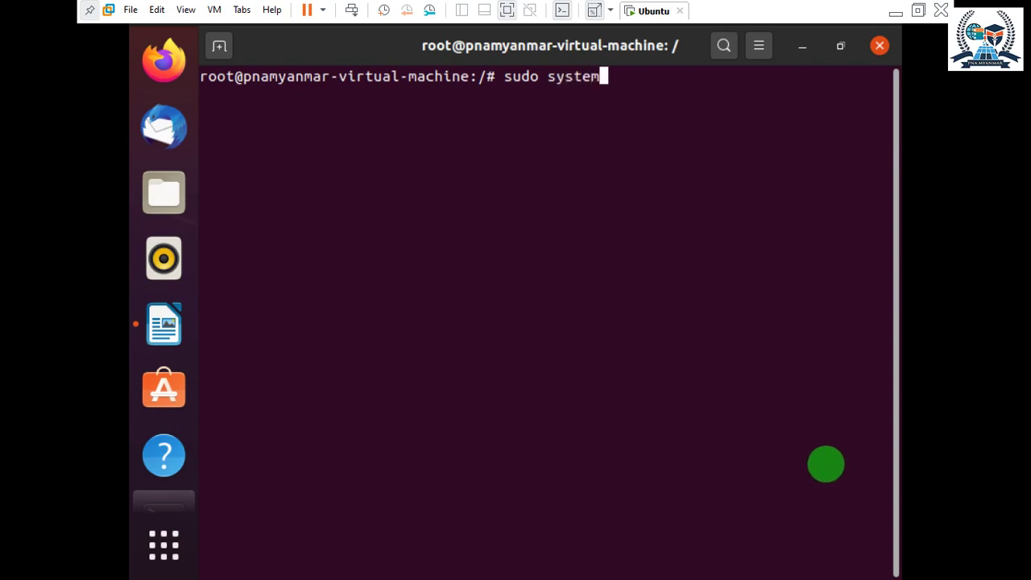
type("ctl staus")
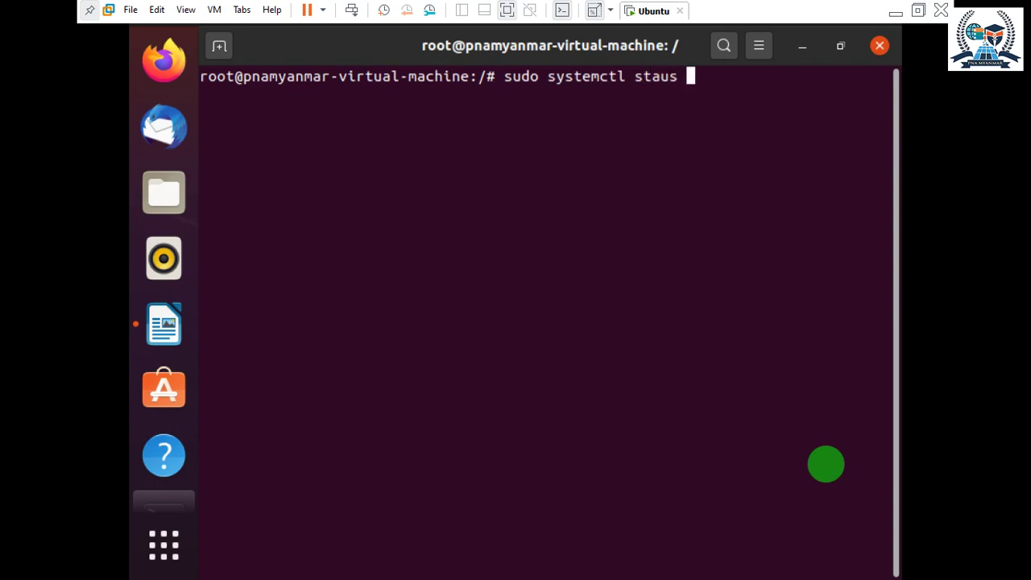
type(" mariadb")
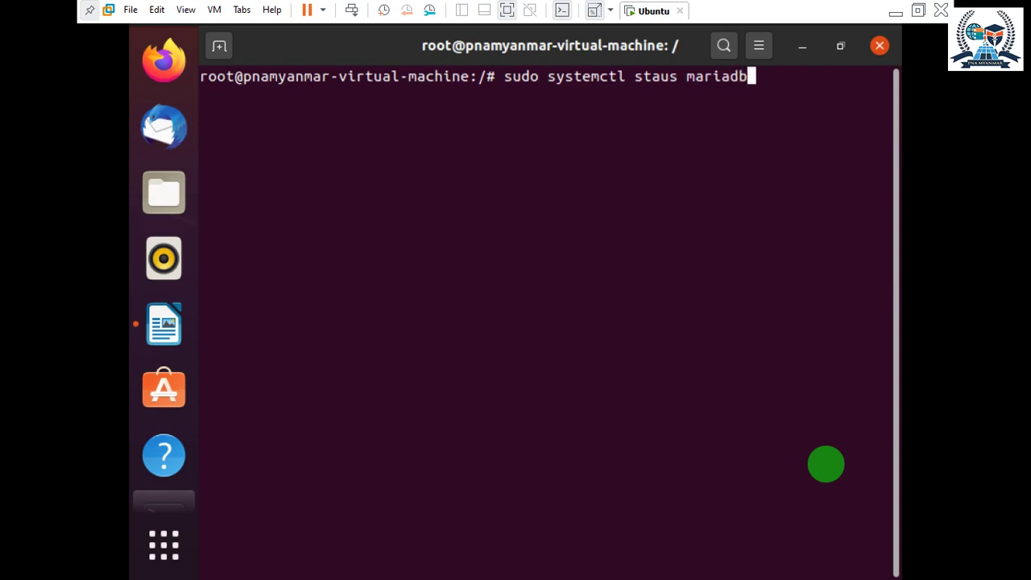
key("Return")
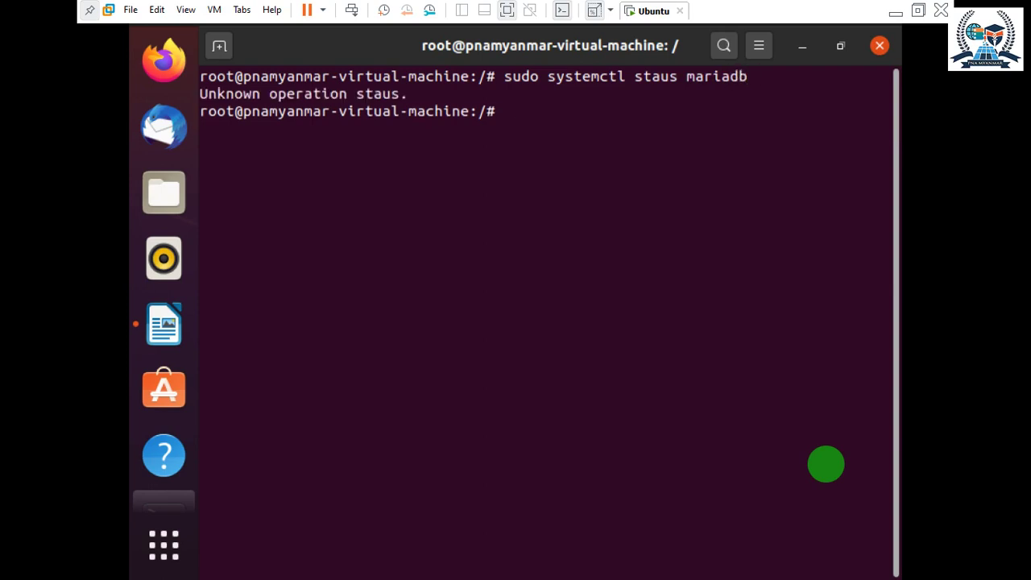
key("Up")
key("Left")
key("Left")
key("Left")
key("Left")
key("Left")
key("Left")
key("Left")
key("Left")
key("Left")
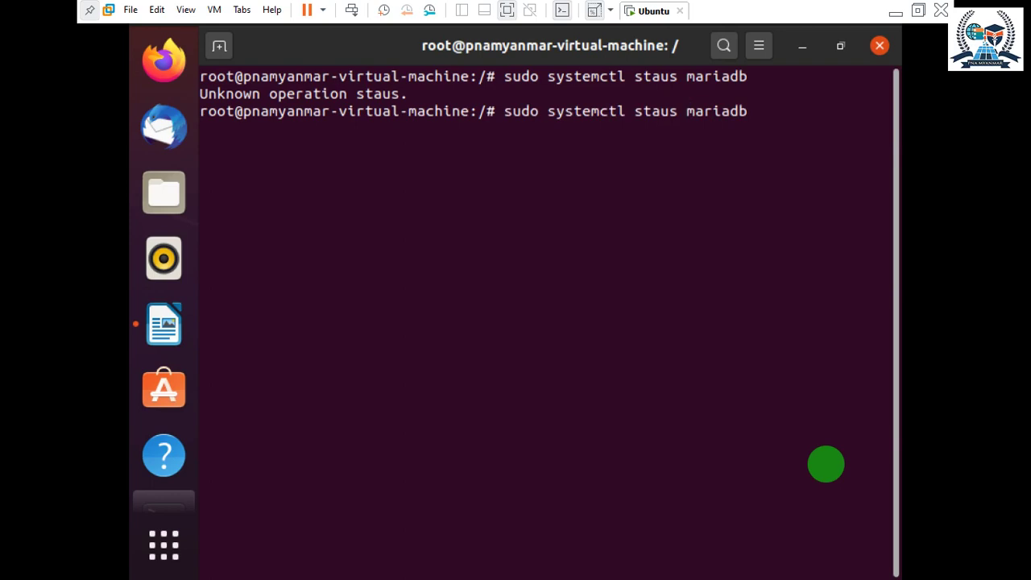
type("t")
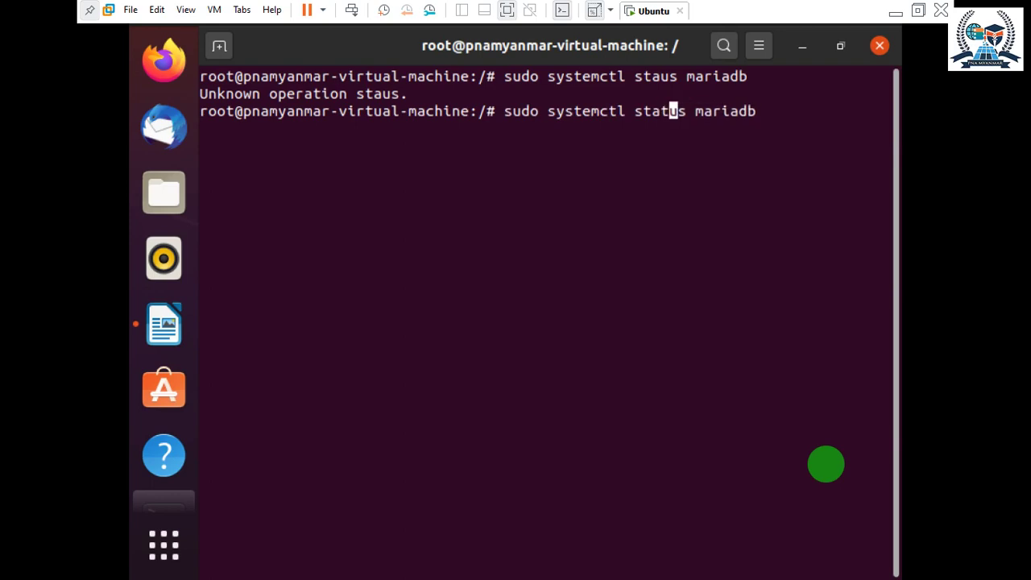
key("Return")
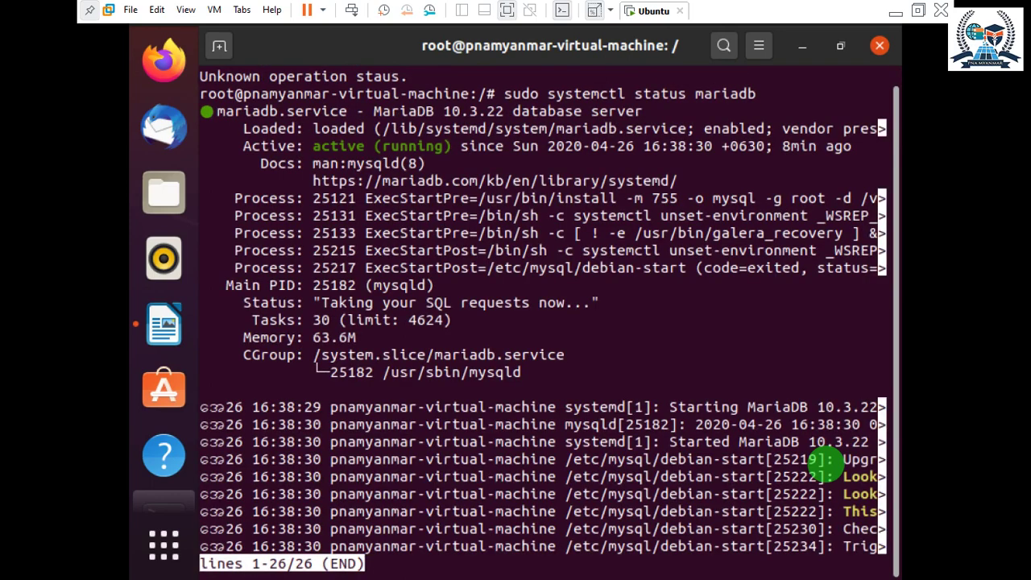
key("q")
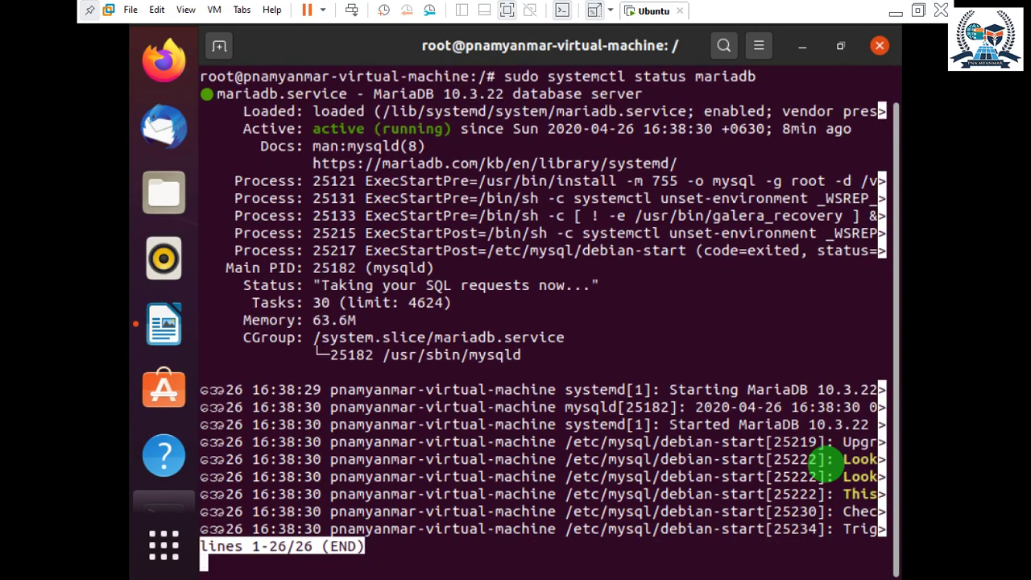
key("ctrl+c")
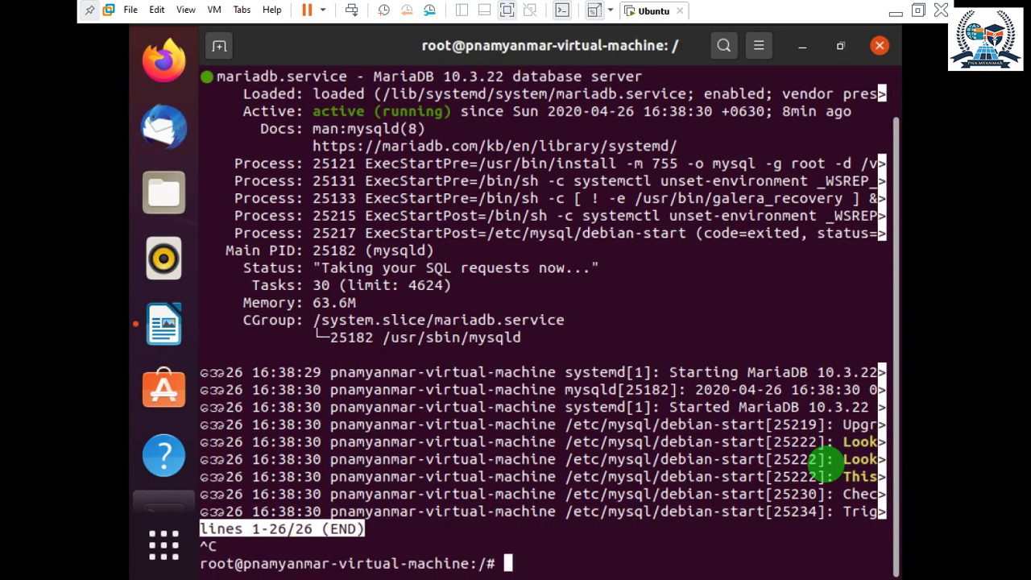
Launch sudo mysql_secure_installation, correcting the misspelled script name.
type("s")
key("BackSpace")
type("sudo mysql")
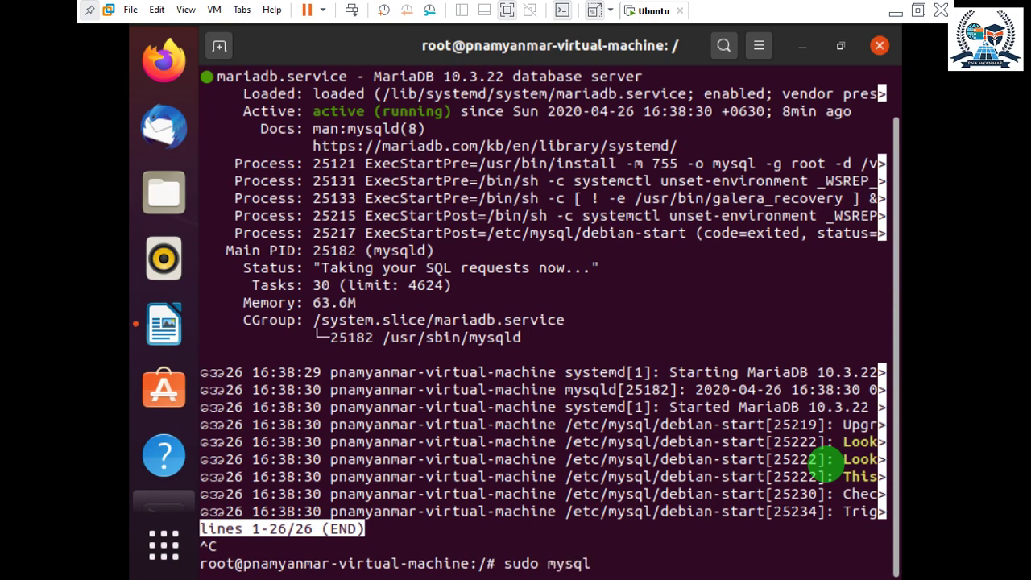
type("_secure_inst")
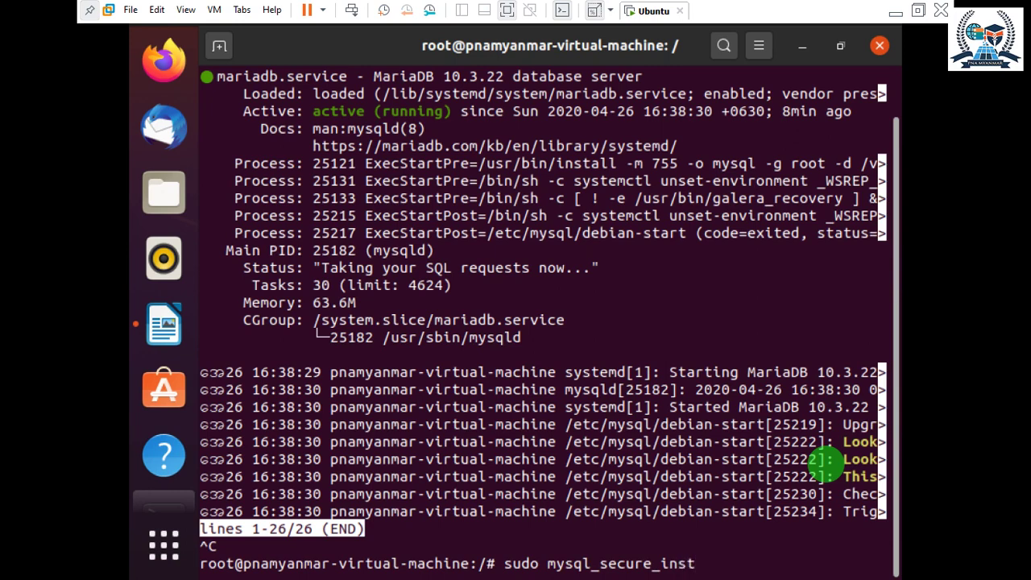
type("aa")
key("BackSpace")
type("llation")
key("Return")
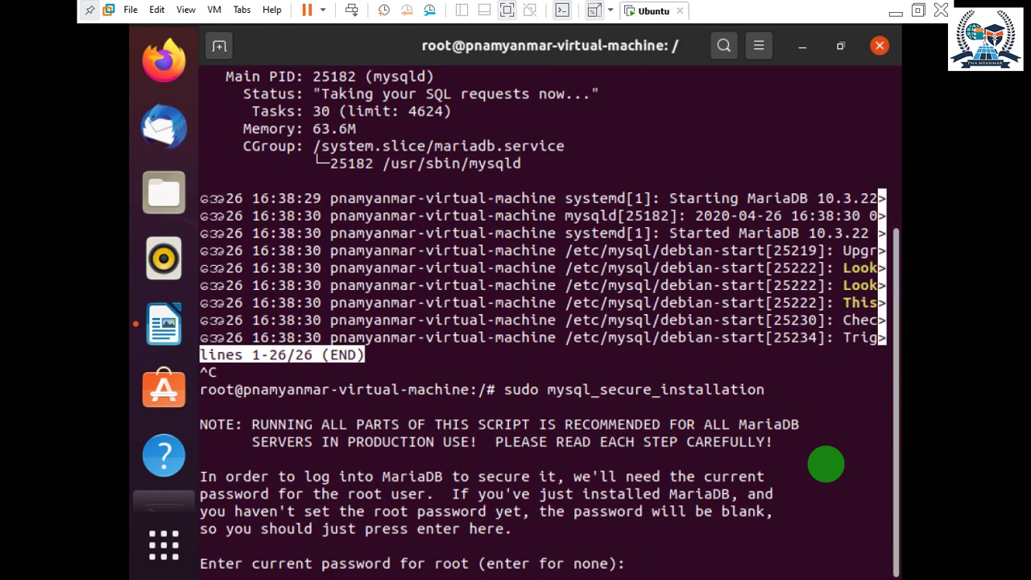
Keep the blank root password (n), then answer y to all remaining security prompts.
key("Return")
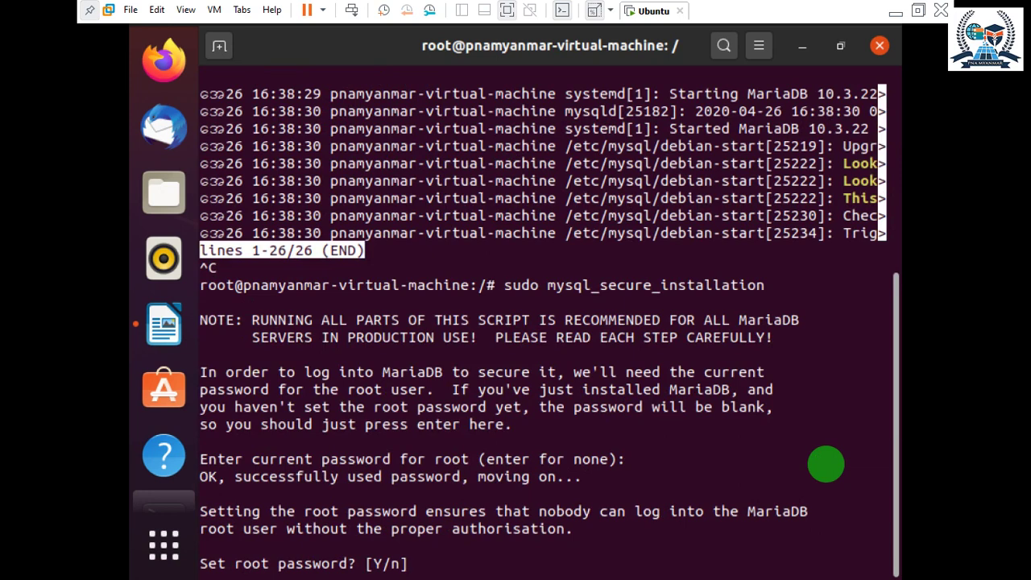
type("n")
key("Return")
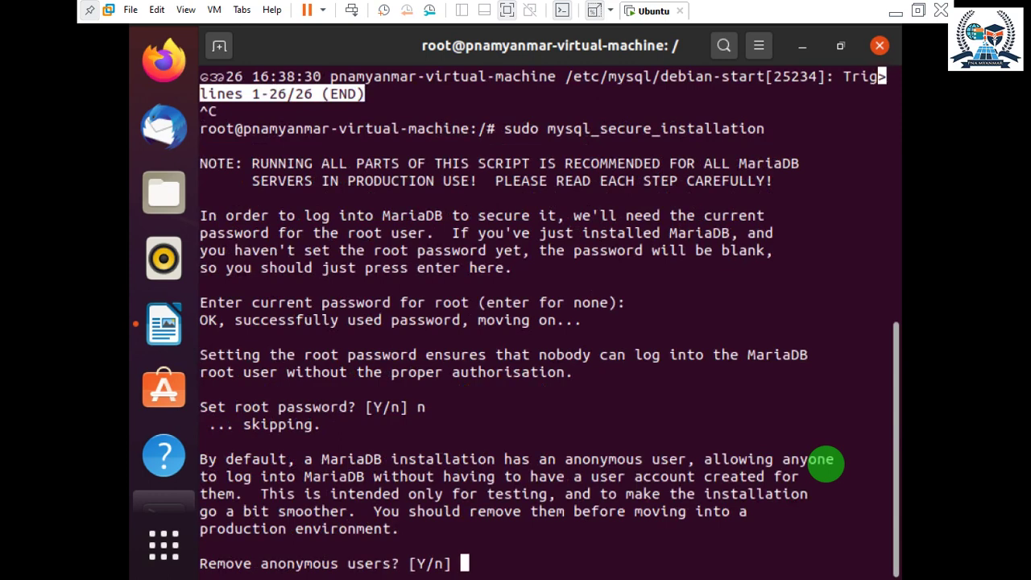
type("y")
key("Return")
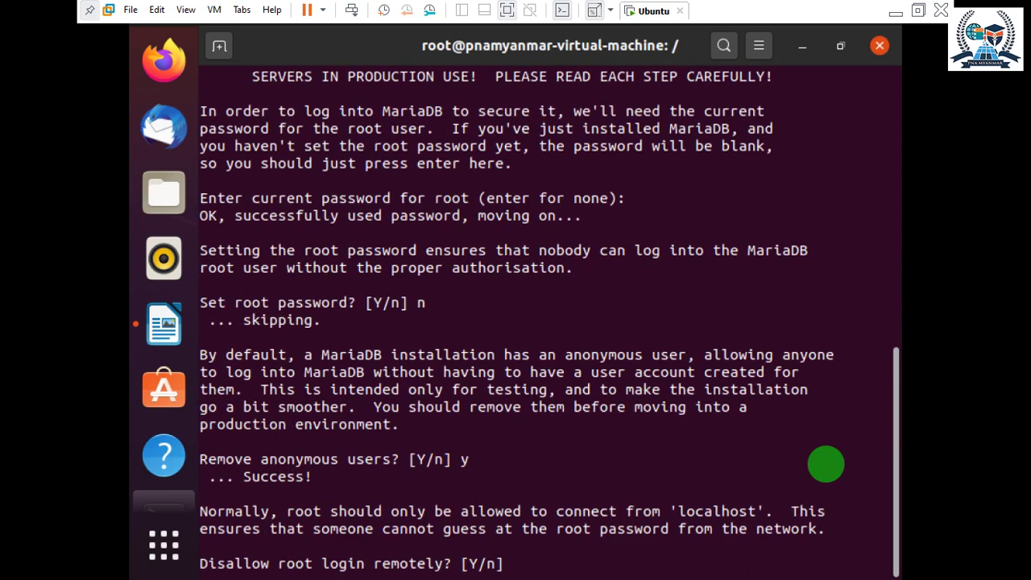
type("y")
key("Return")
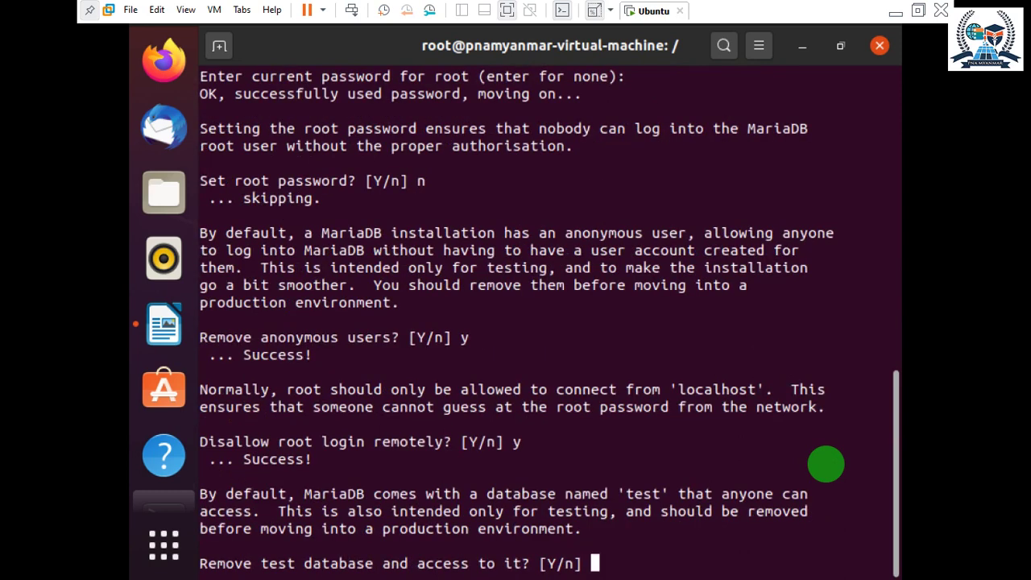
type("y")
key("Return")
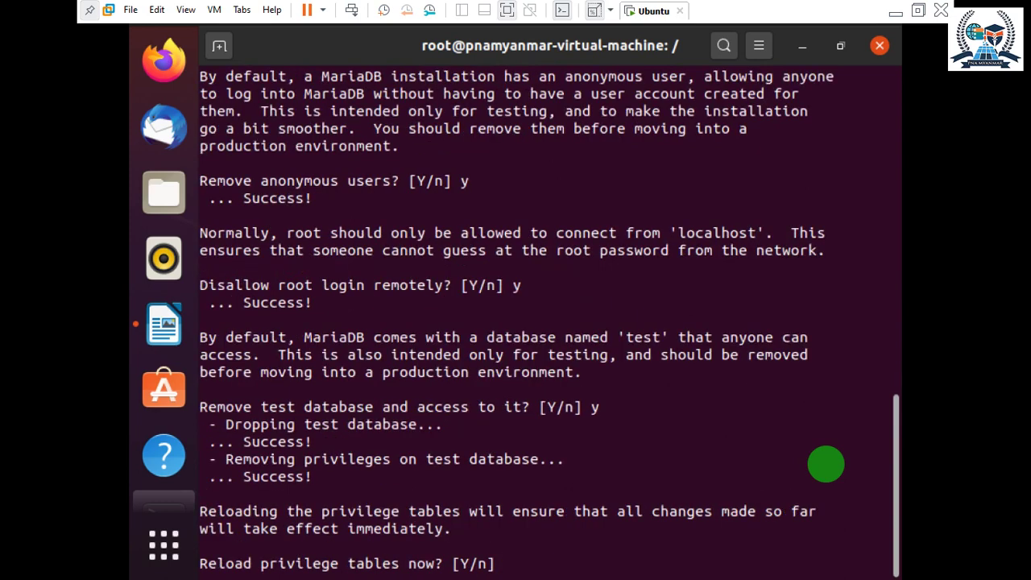
type("y")
key("Return")
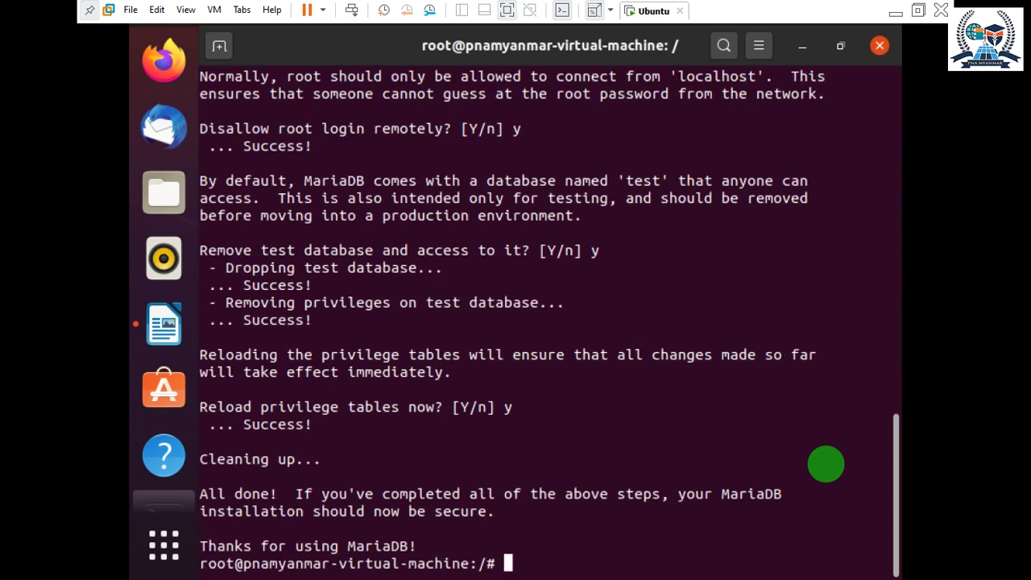
key("Return")
key("Return")
key("Return")
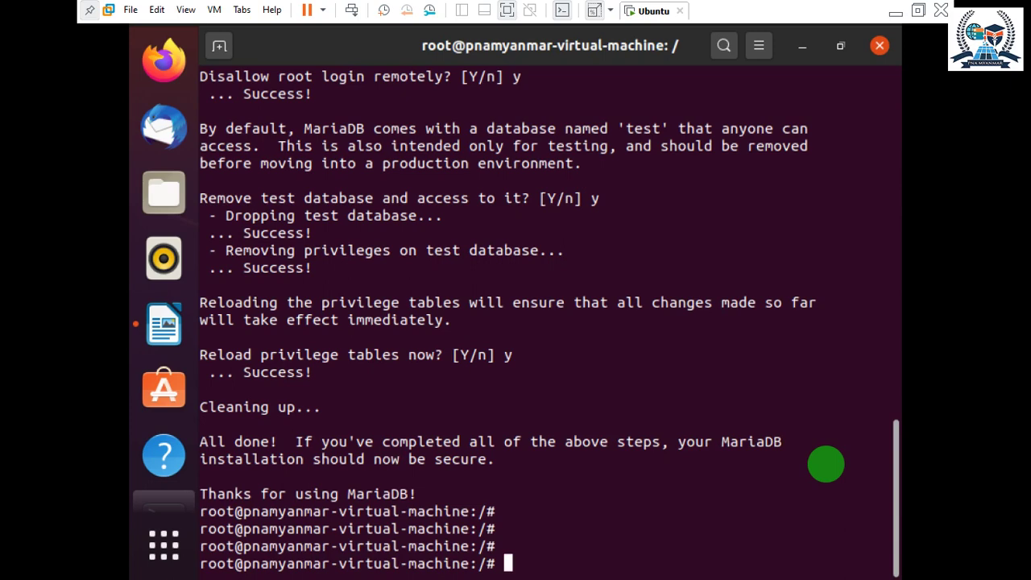
List the root directory, clear the screen, and list it again.
type("ls")
key("Return")
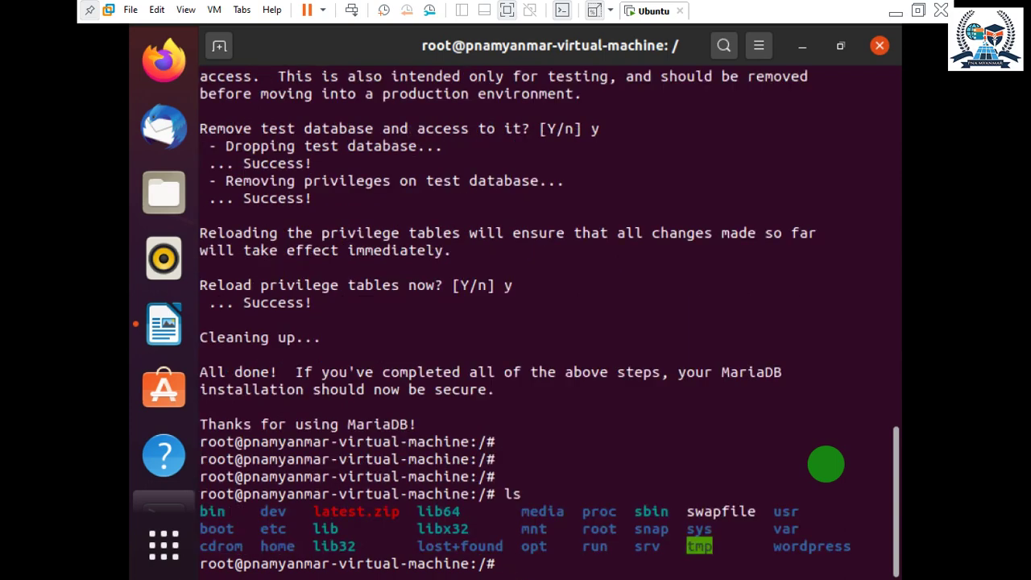
type("clae")
key("BackSpace")
key("BackSpace")
type("ear")
key("Return")
type("ls")
key("Return")
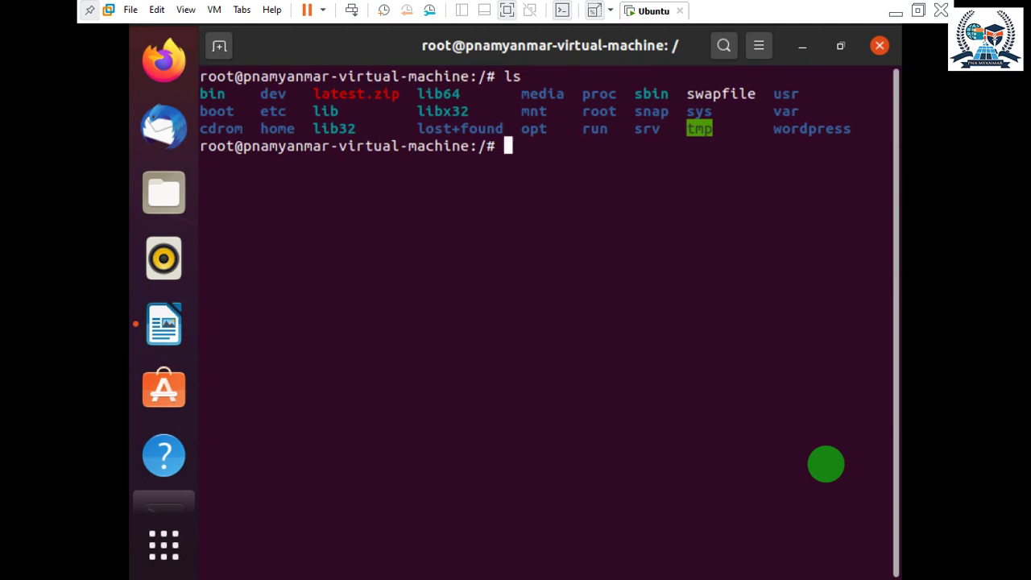
Browse into /var and then /var/www, listing each to see www holds only html.
left_click_drag(766, 112, 799, 111)
left_click(770, 199)
type("cd ")
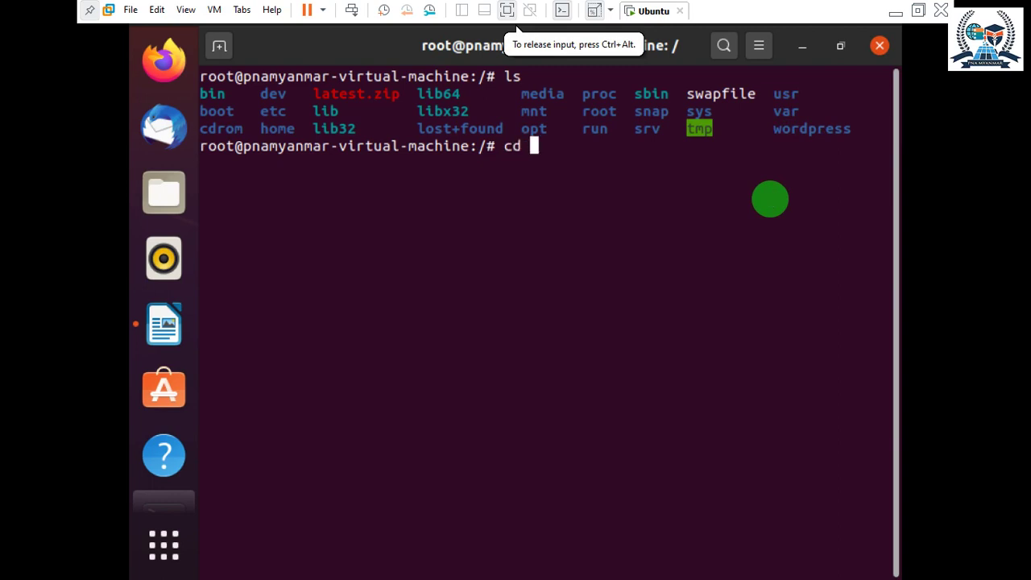
type("/var/")
key("Return")
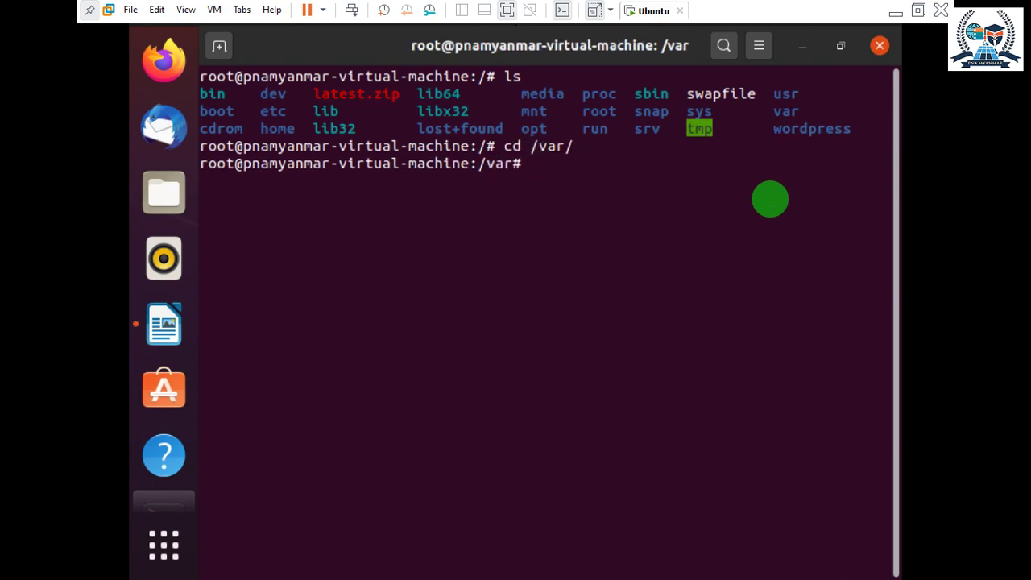
type("ls")
key("Return")
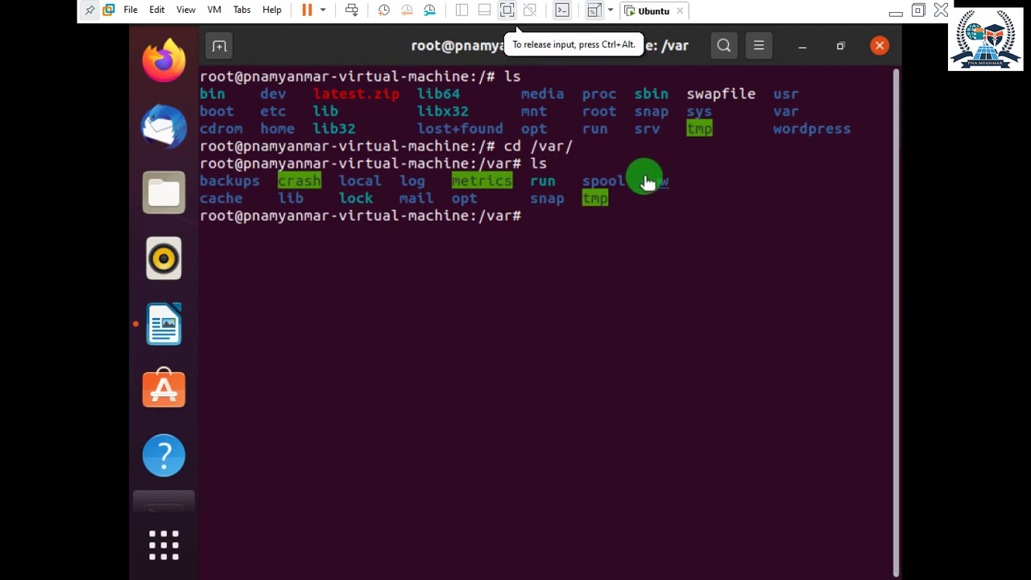
mouse_move(647, 177)
left_mouse_down()
mouse_move(681, 186)
mouse_move(649, 179)
left_mouse_up()
left_click(699, 197)
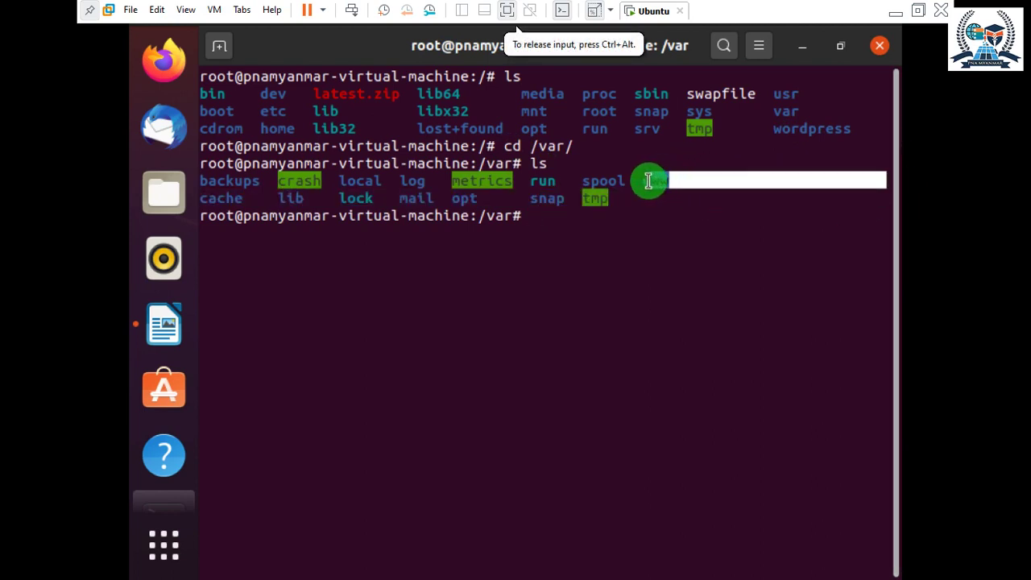
left_click(725, 248)
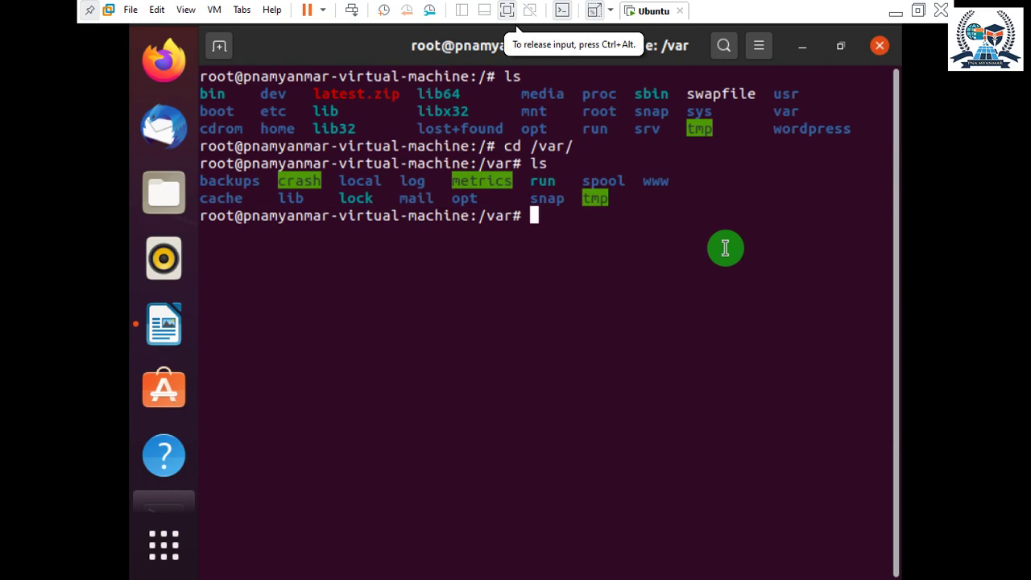
type("cd w")
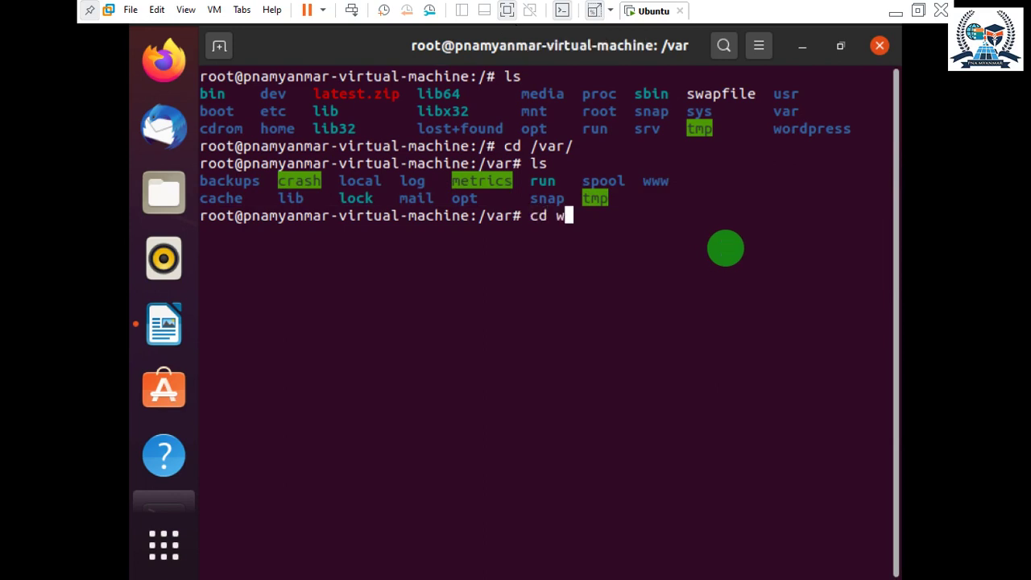
key("Tab")
key("Return")
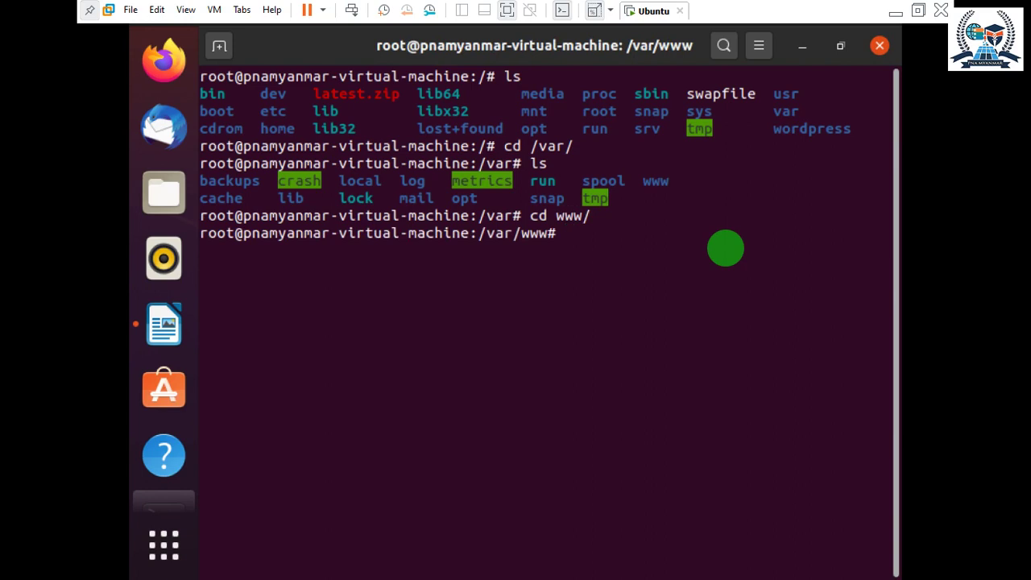
type("ls")
key("Return")
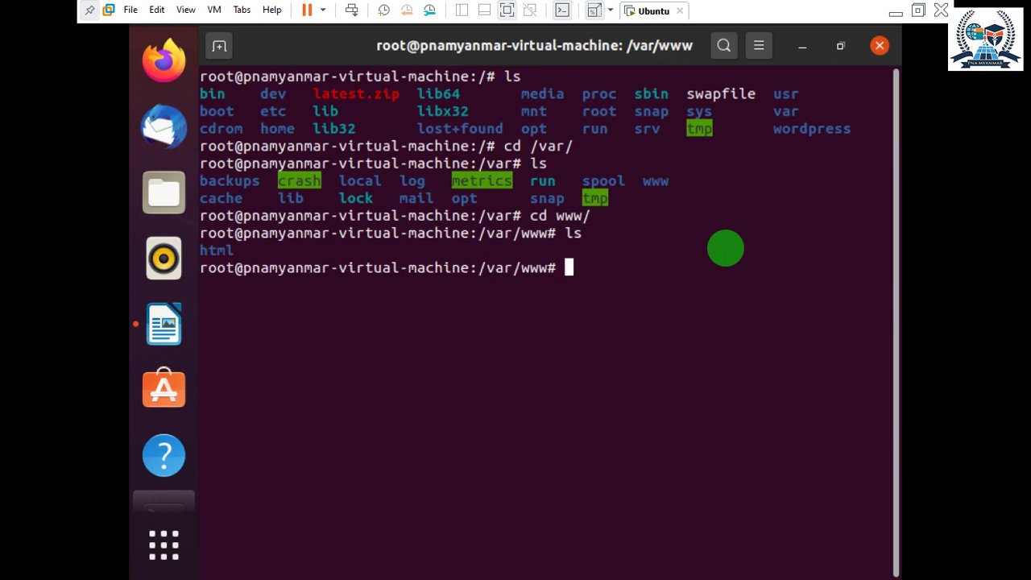
Return to / and list the unpacked WordPress files inside /wordpress.
type("cd ")
type("/")
key("Return")
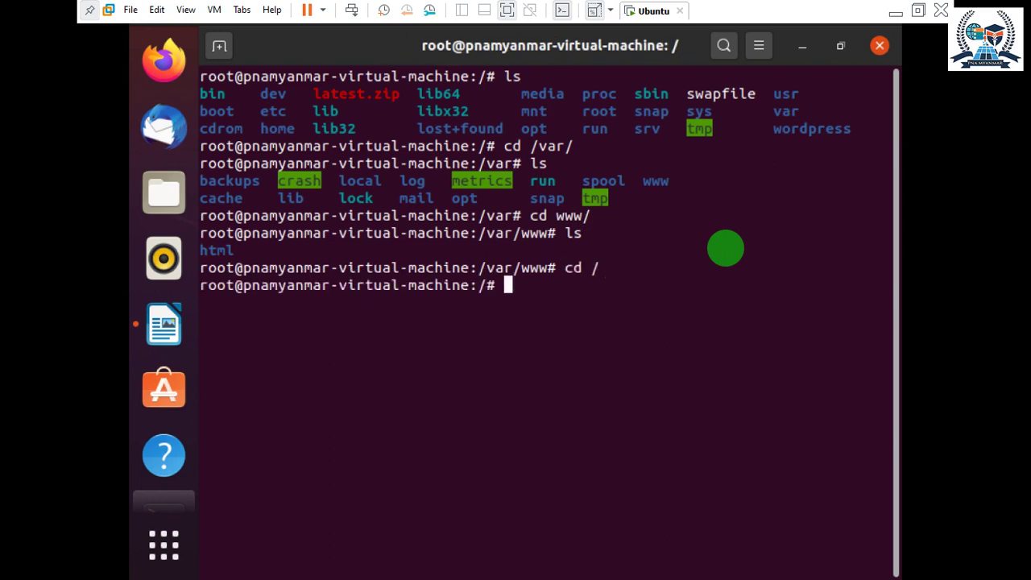
type("ls")
key("Return")
type("cd w")
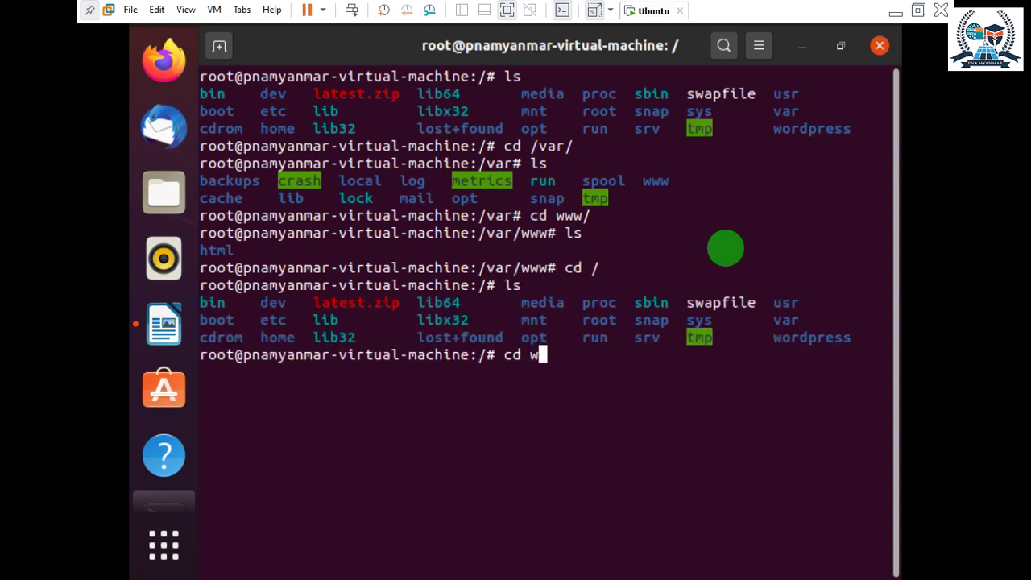
key("Tab")
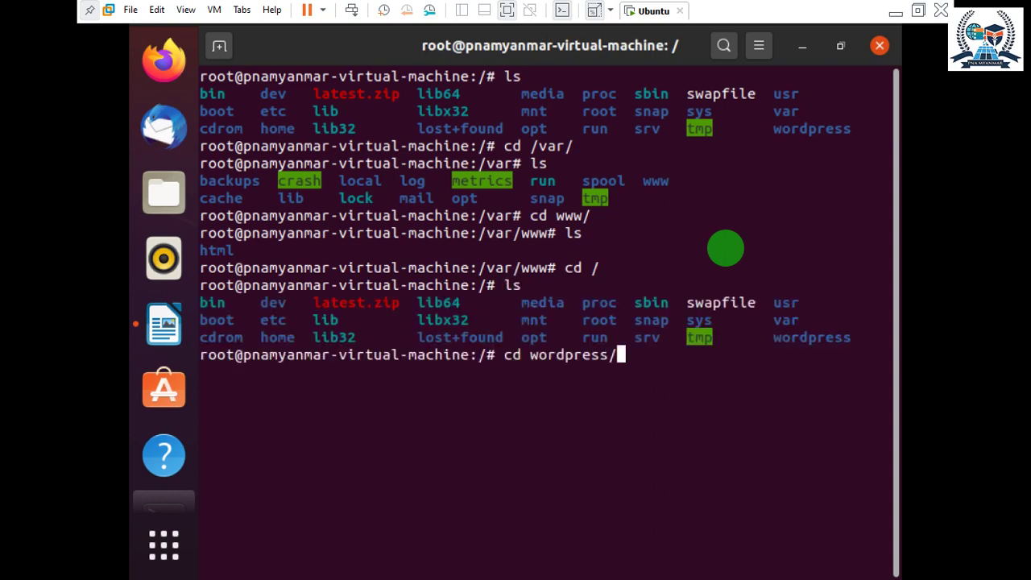
key("Return")
type("ls")
key("Return")
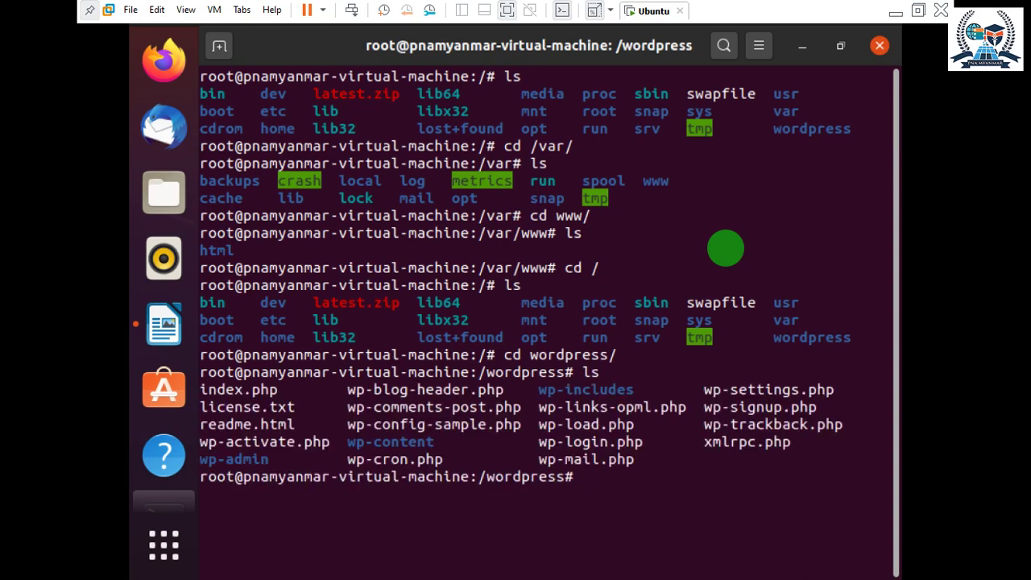
Go back to the root directory and clear the terminal screen.
type("cd /")
key("Return")
key("Return")
key("Return")
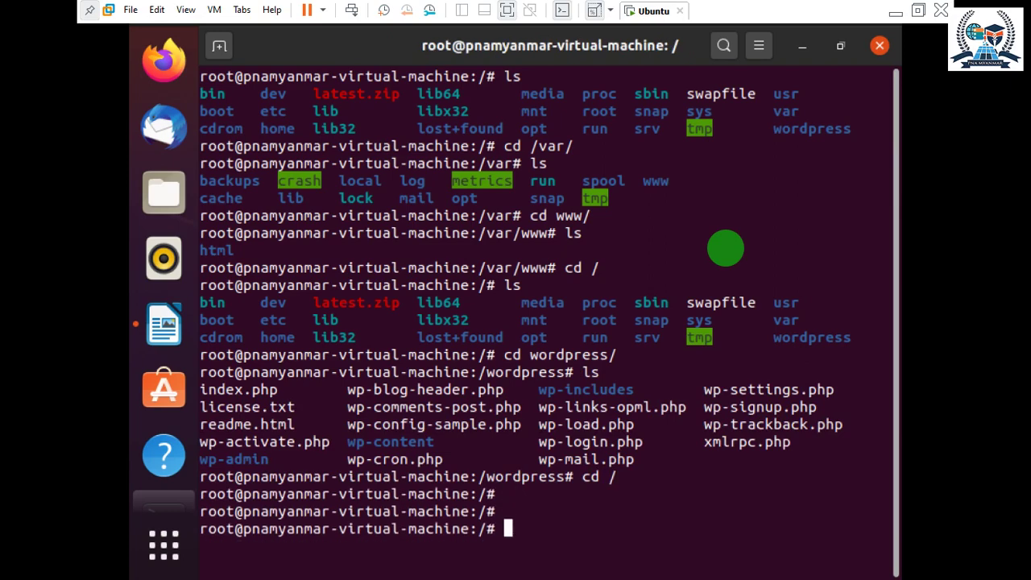
type("clear")
key("BackSpace")
type("r")
key("Return")
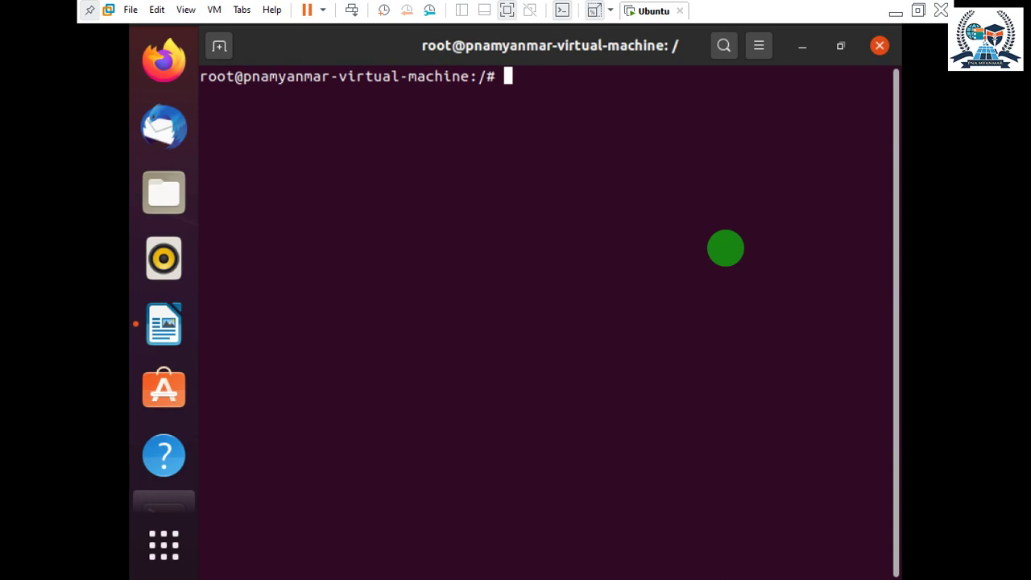
From /wordpress, copy all WordPress files recursively into /var/www/html with sudo cp -r.
type("cd /wordpress/")
key("Return")
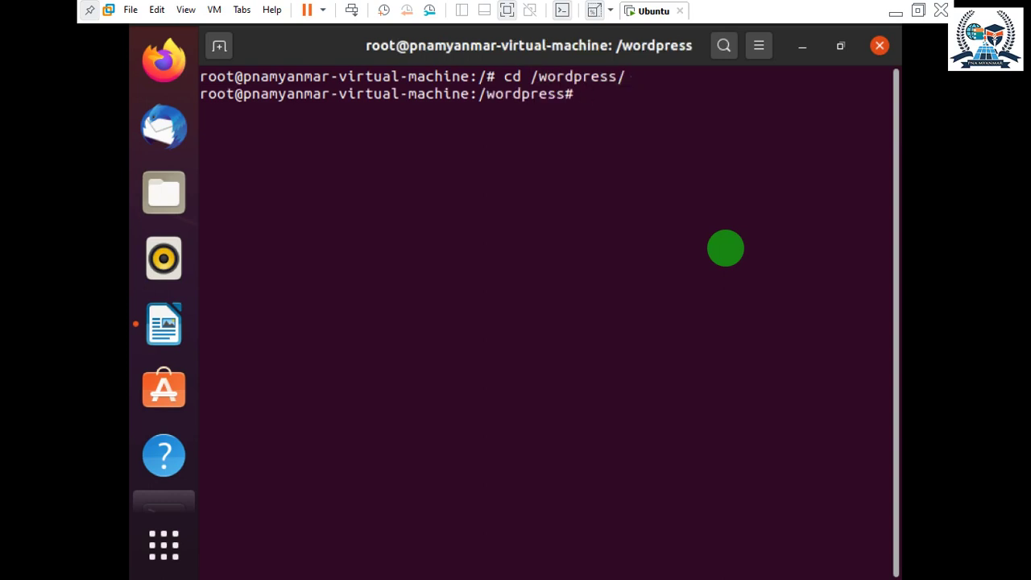
type("ls")
key("Return")
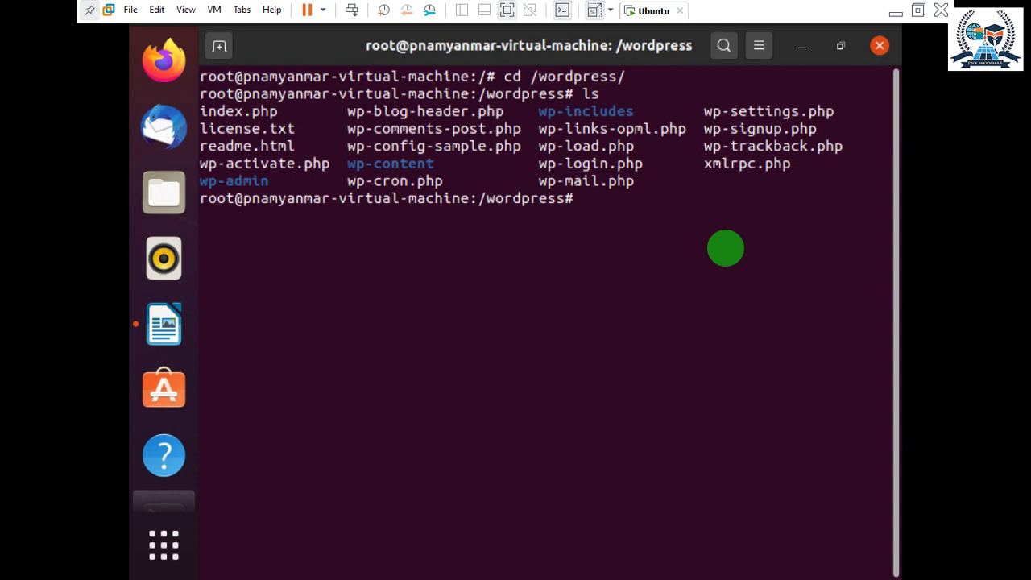
type("sudo cp -")
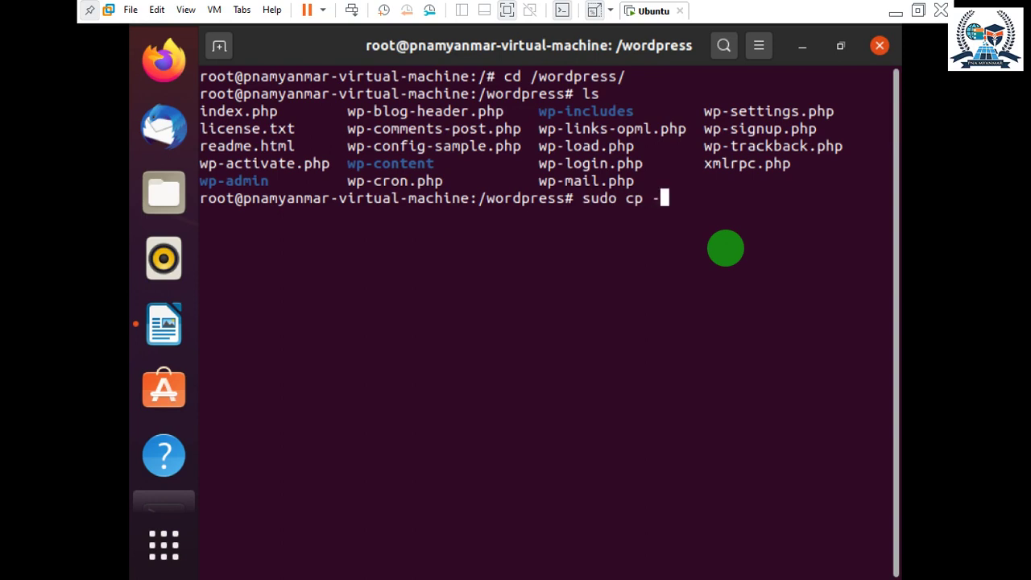
type("r * /var/w")
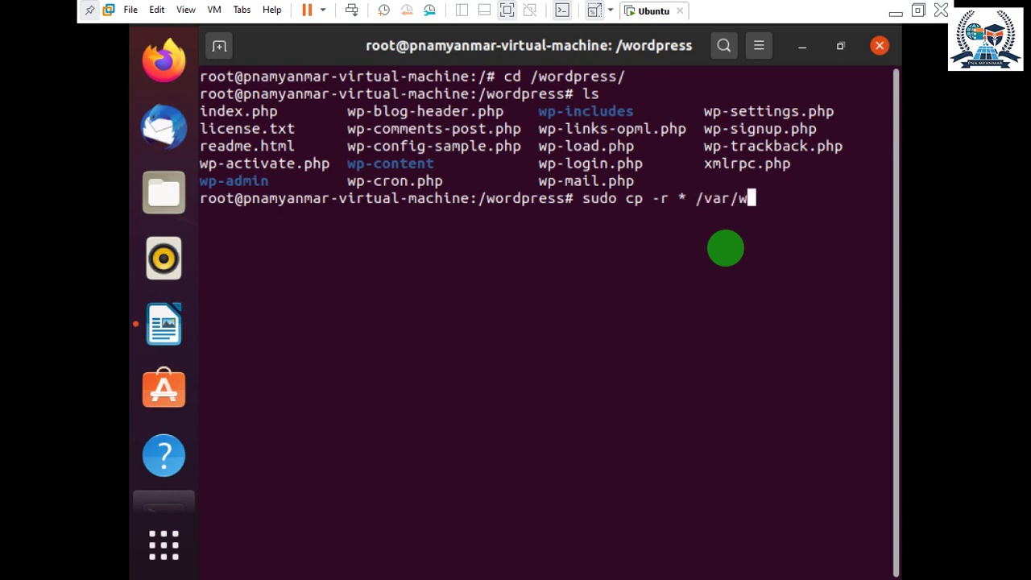
type("ww/html/")
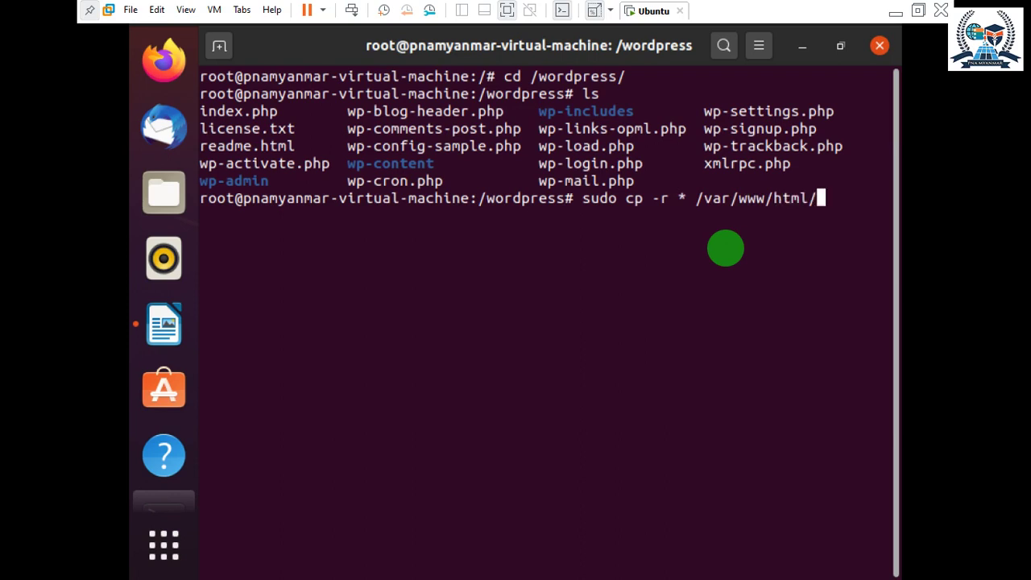
key("Return")
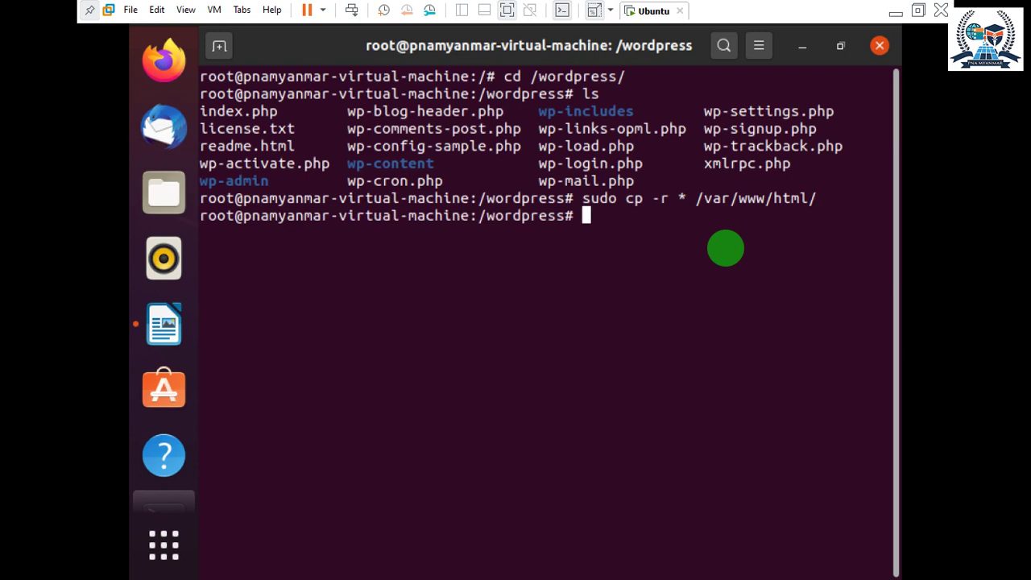
Move into /var/www/html and delete the default index.html with sudo rm -rf.
type("cd /var/")
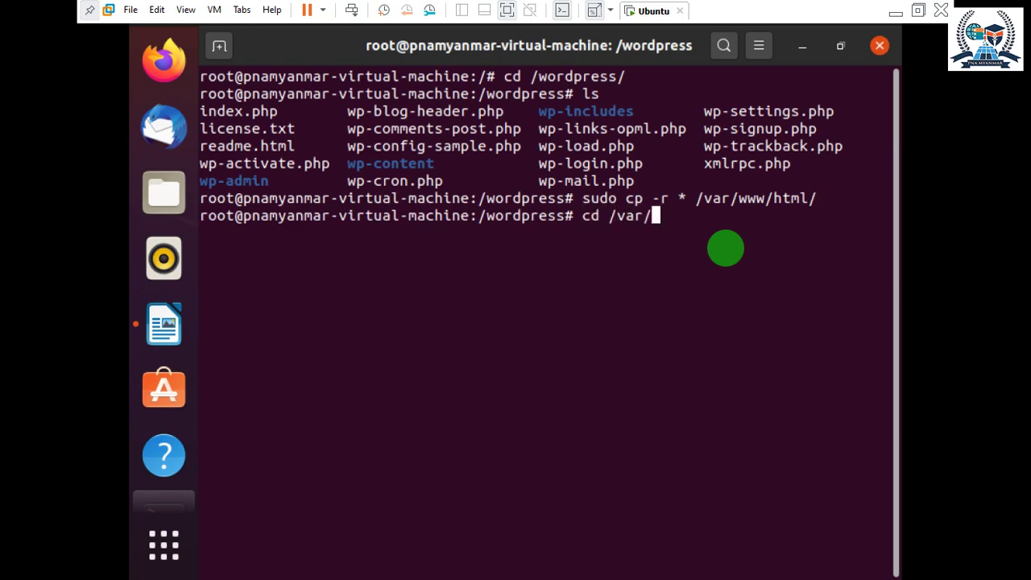
type("www/h")
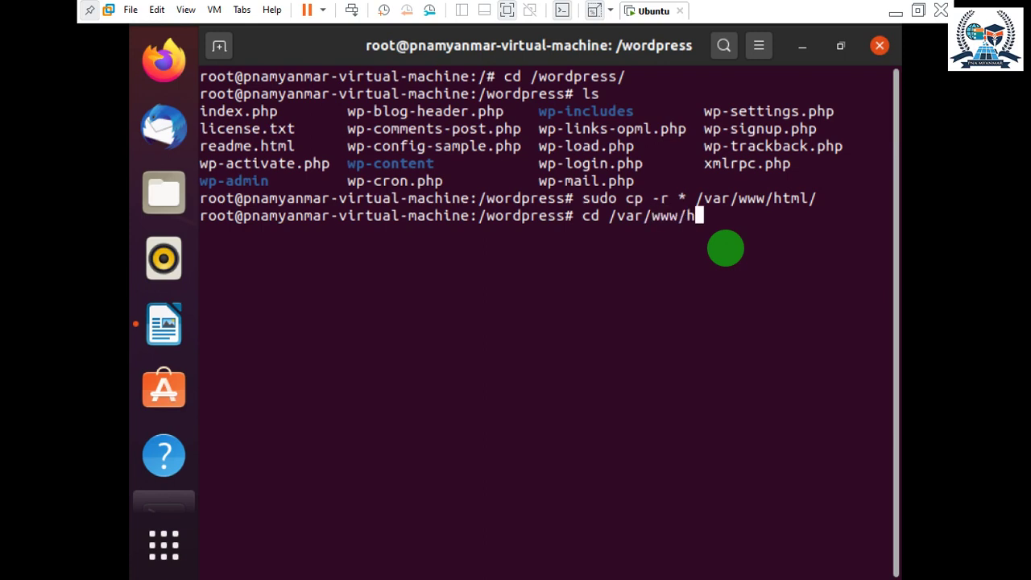
key("Tab")
key("Return")
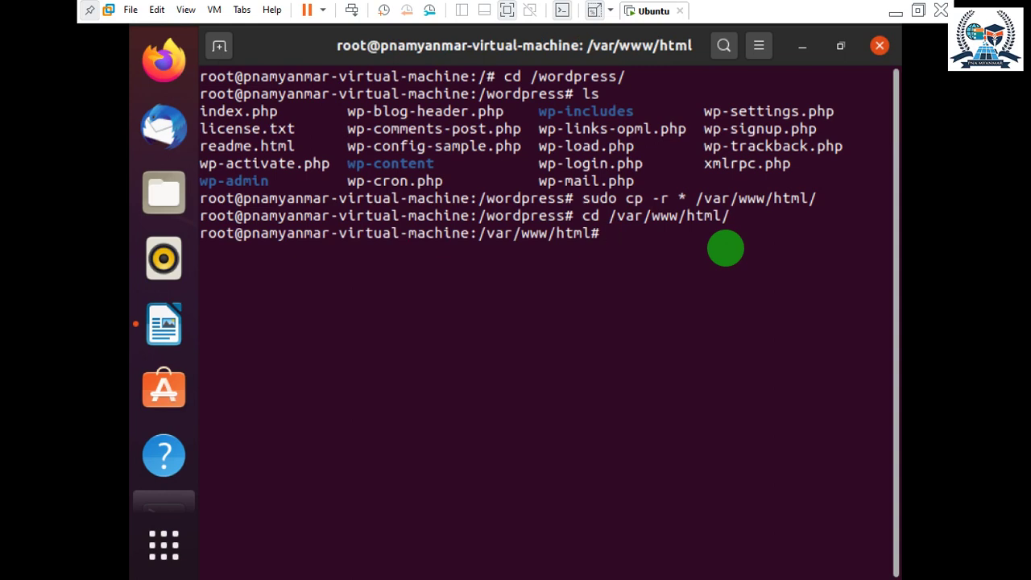
type("sudo rm -rf")
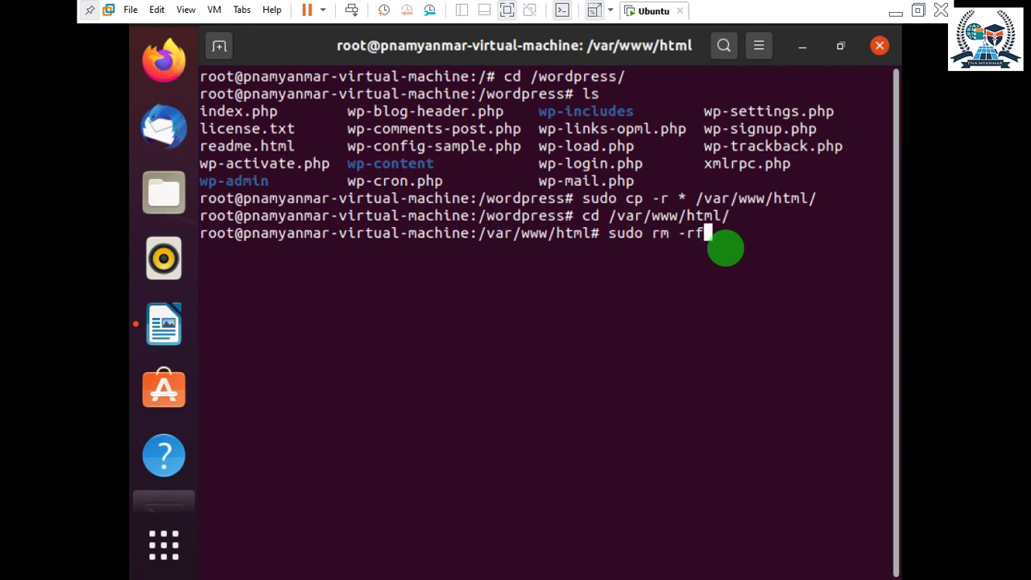
type(" in")
key("Tab")
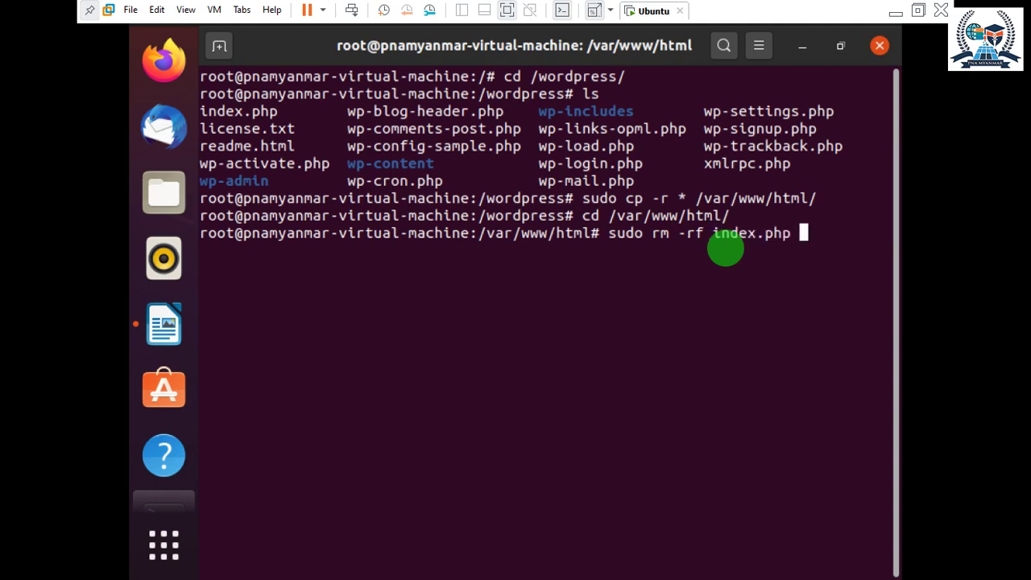
key("BackSpace")
key("BackSpace")
key("BackSpace")
key("BackSpace")
type("html")
key("Return")
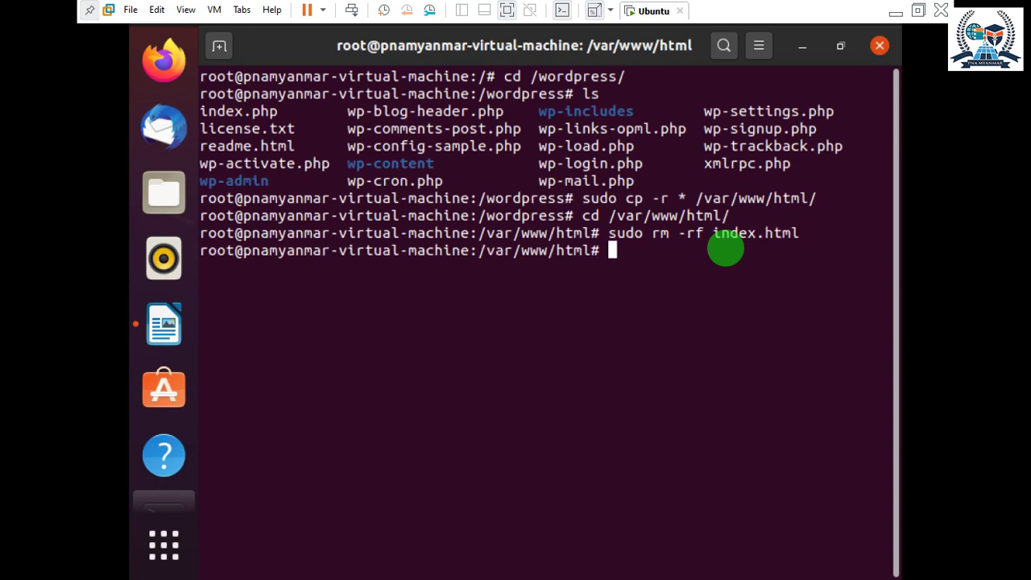
List the WordPress files now in /var/www/html.
type("ls")
key("Return")
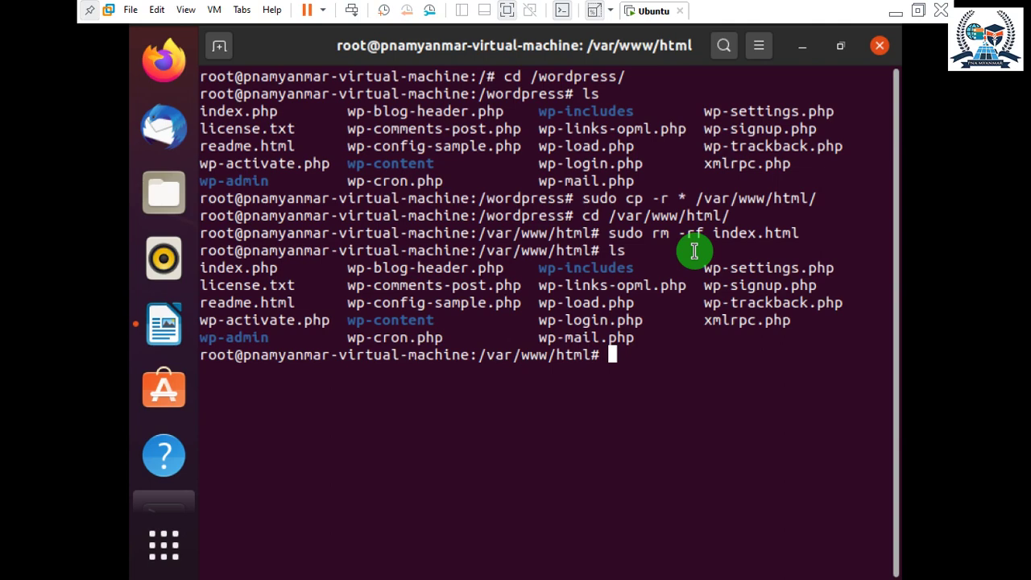
type("su")
key("BackSpace")
key("BackSpace")
Install php-mysql, php-cgi, php-cli and php-gd with sudo apt-get install -y.
type("sudo ")
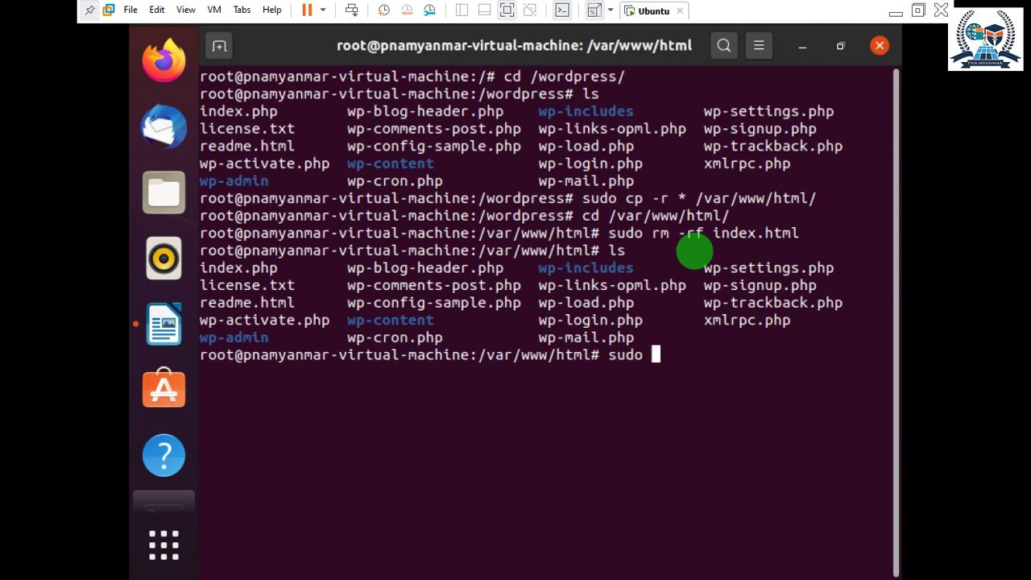
type("apt-get inst")
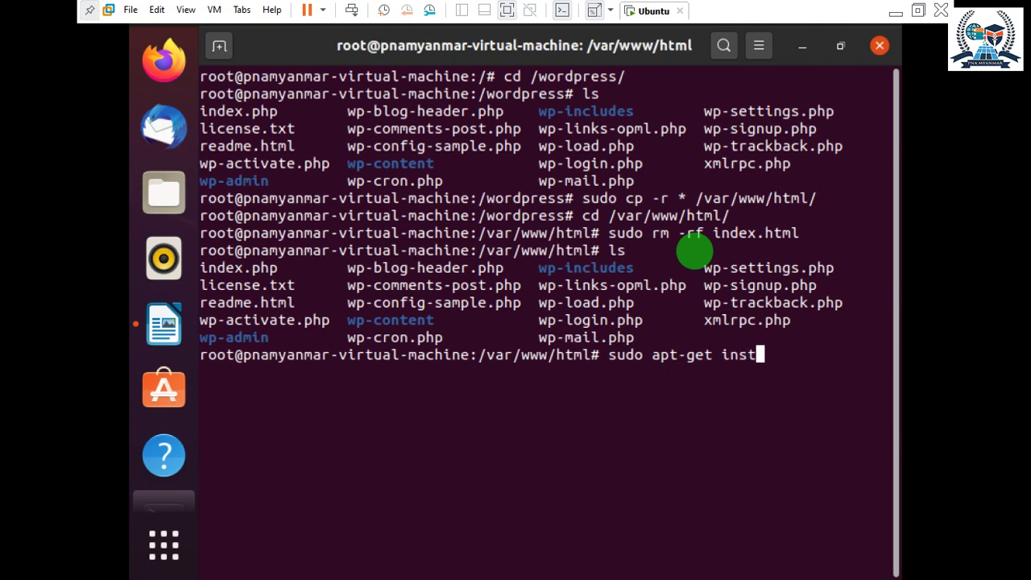
type("all ph")
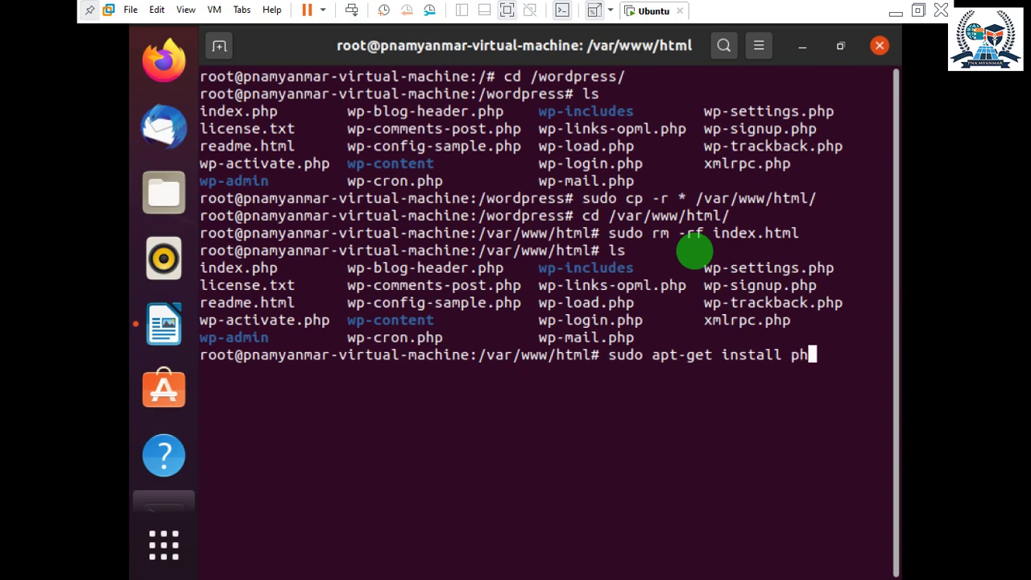
type("p-mysql php-")
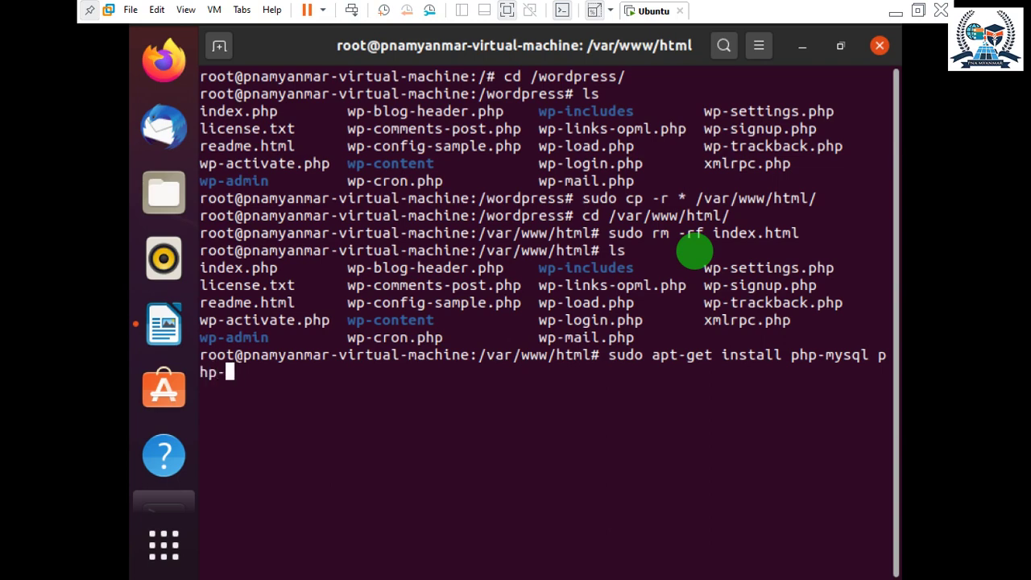
type("cgi p")
type("hp=")
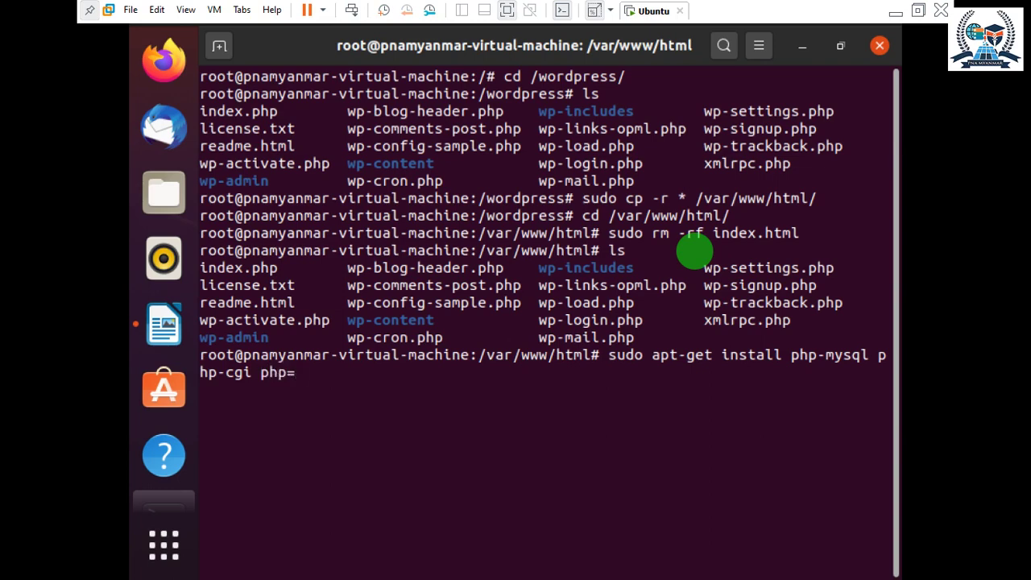
key("BackSpace")
type("-cli php-")
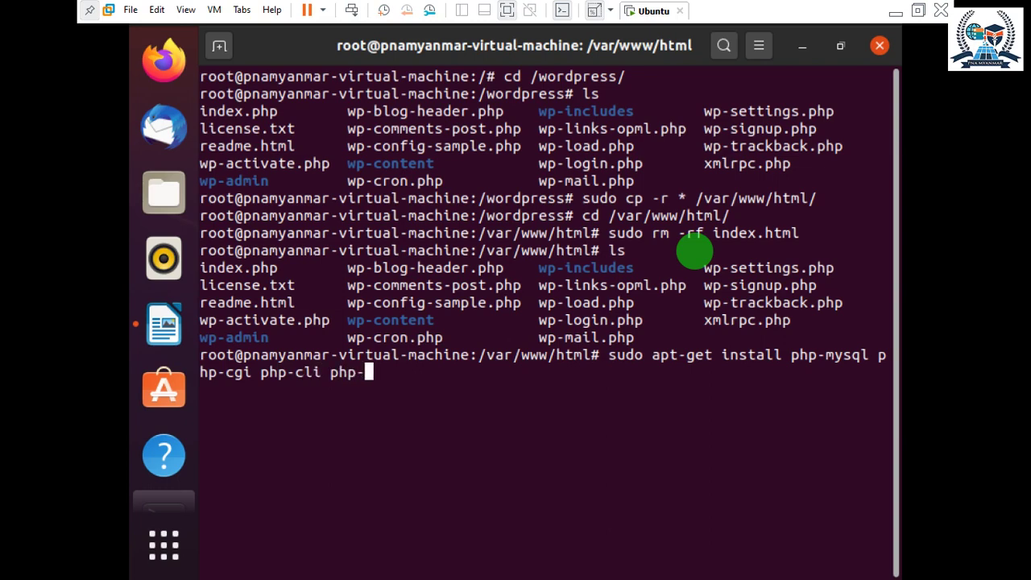
type("gd -y")
key("Return")
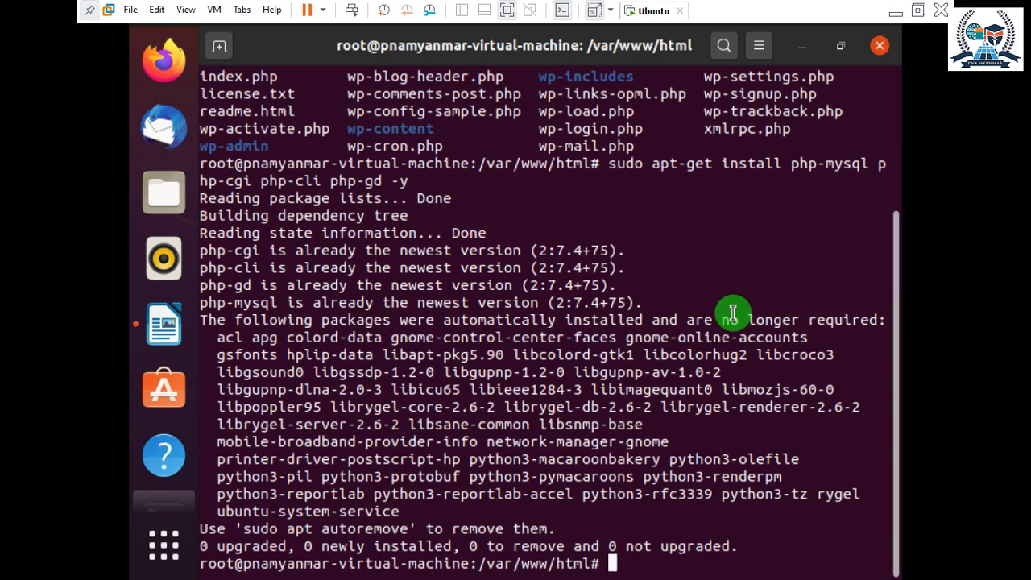
Note the already-newest messages, then clear the terminal screen.
left_click_drag(416, 302, 512, 299)
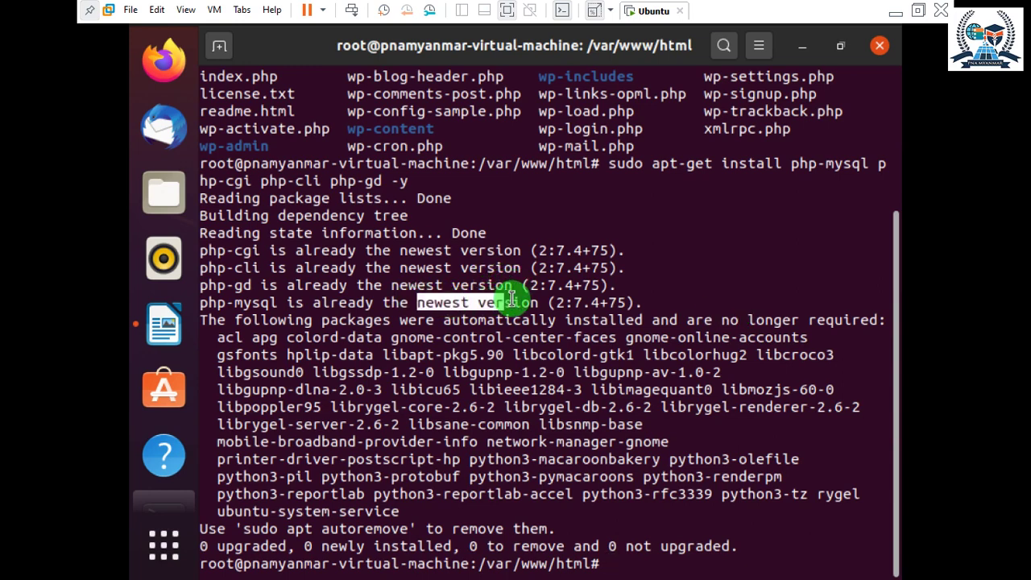
left_click(519, 299)
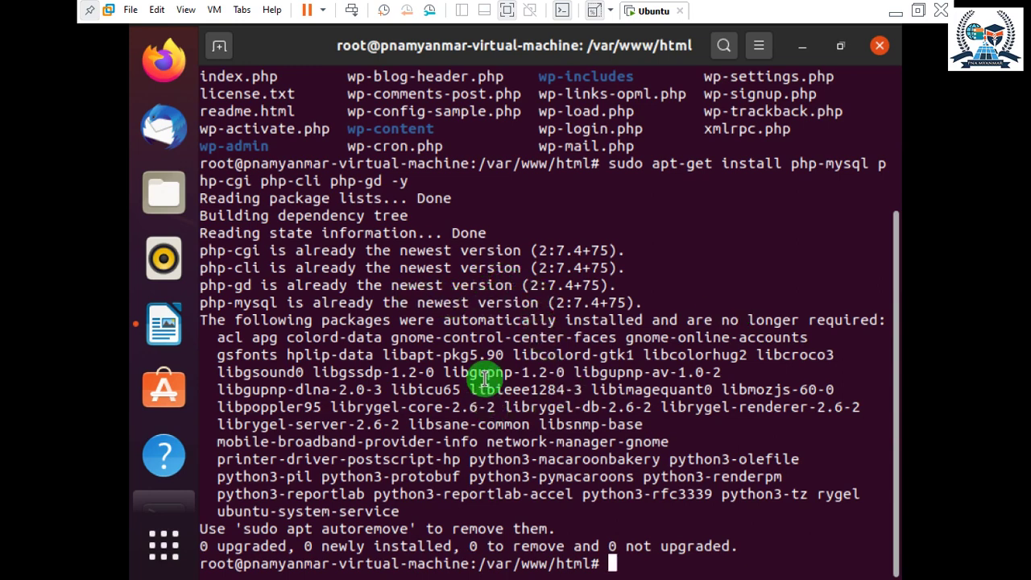
type("clear")
key("Return")
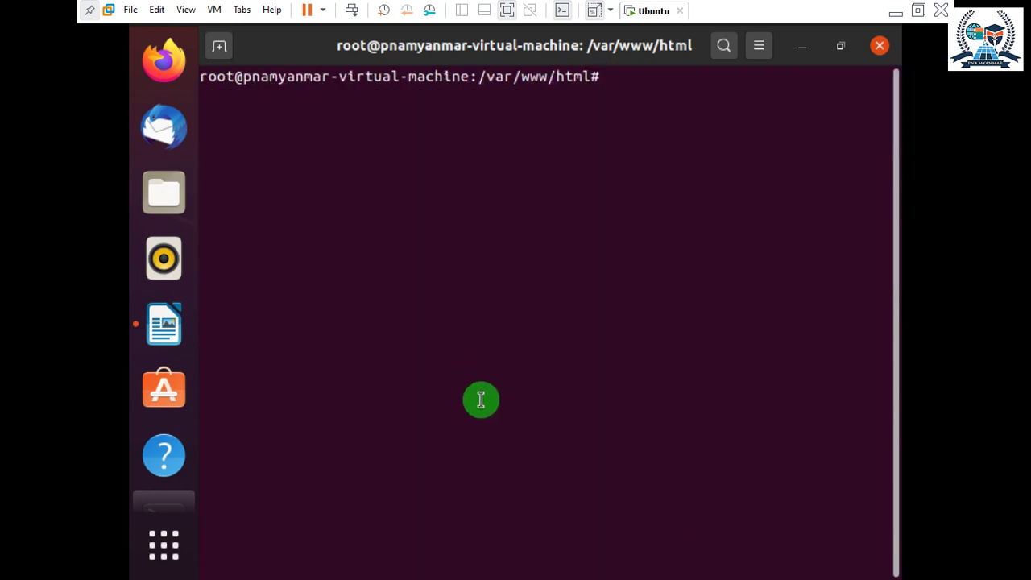
Recursively set www-data:www-data ownership on /var/www/ with sudo chown -R.
type("sudo chow")
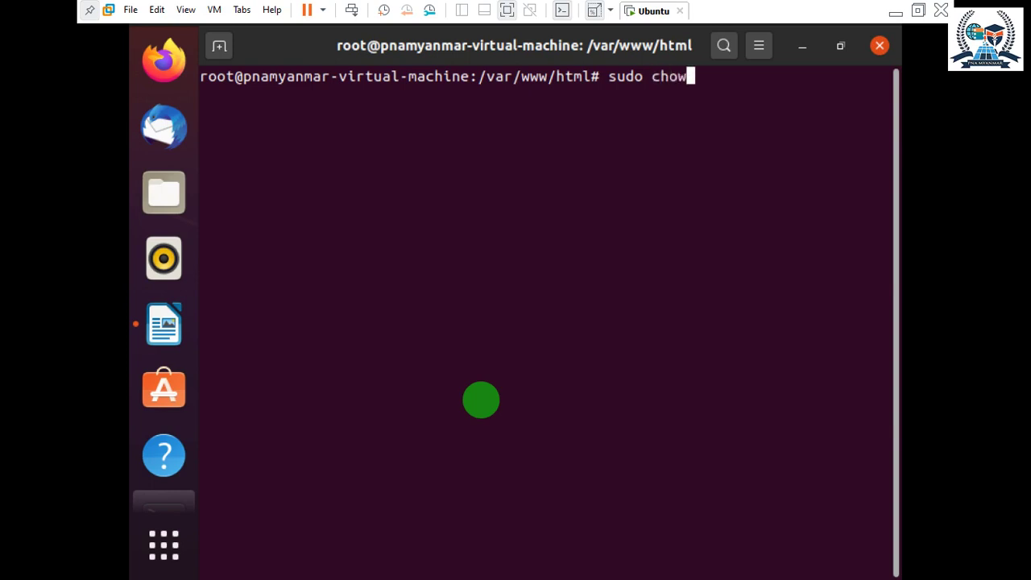
type("n -R www")
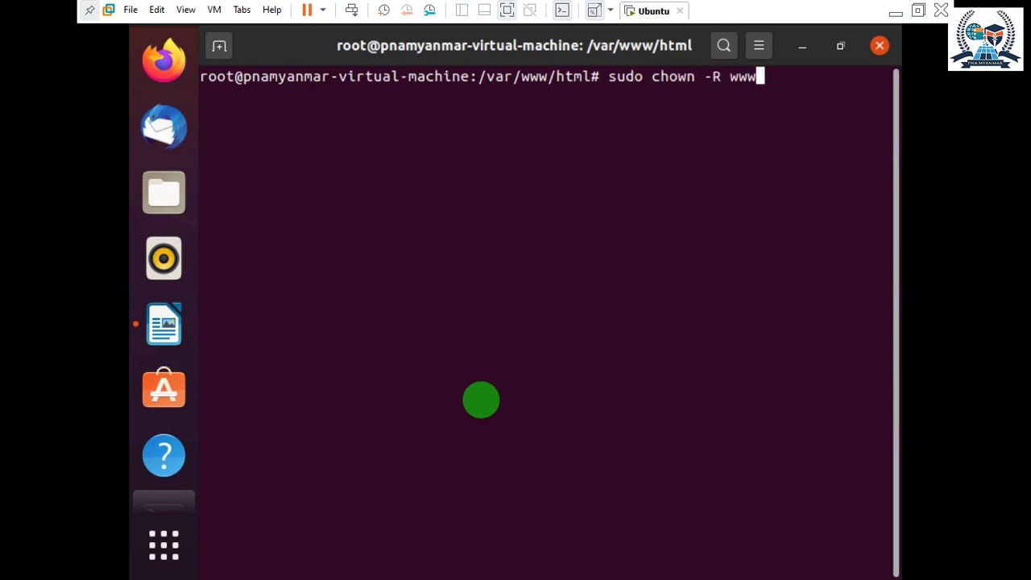
type("-data")
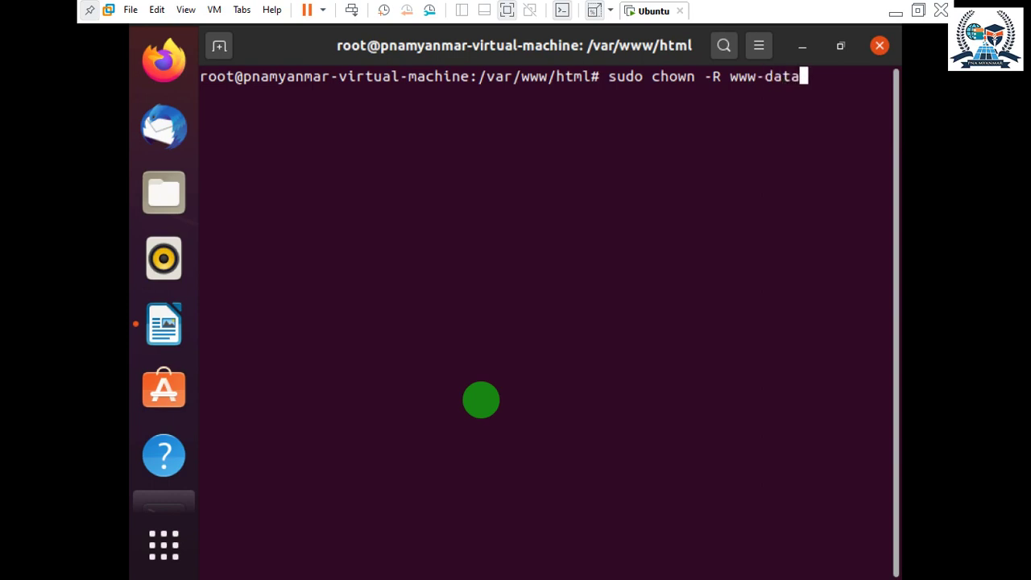
type(":www")
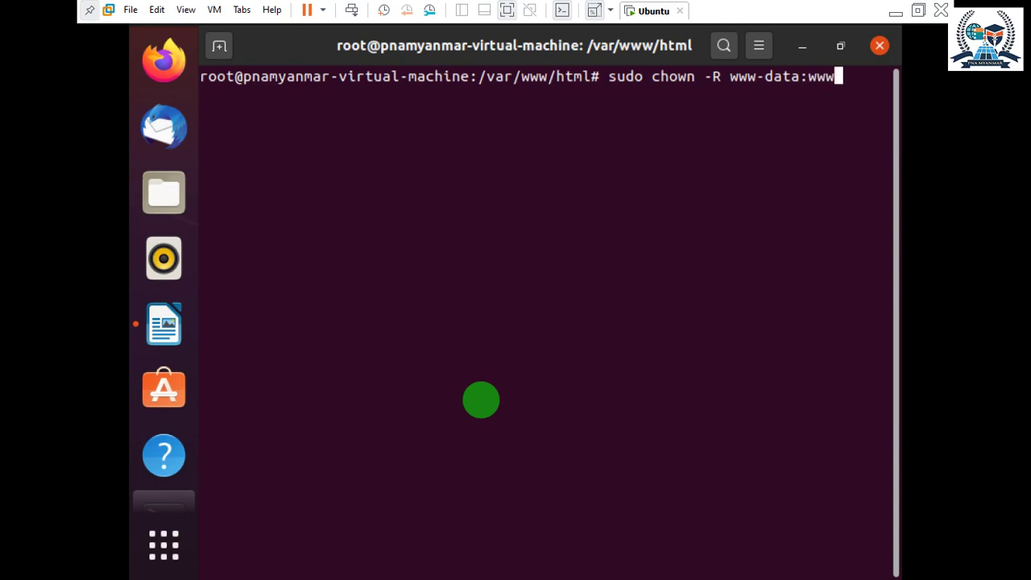
type(";")
key("BackSpace")
type("-dat")
type("a /va")
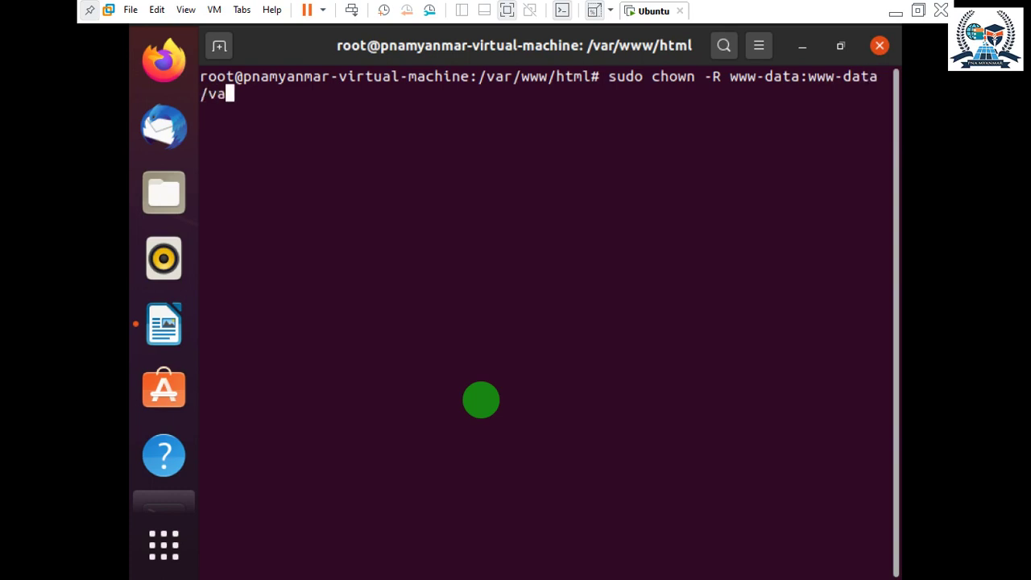
key("Tab")
type("w")
key("Tab")
key("Return")
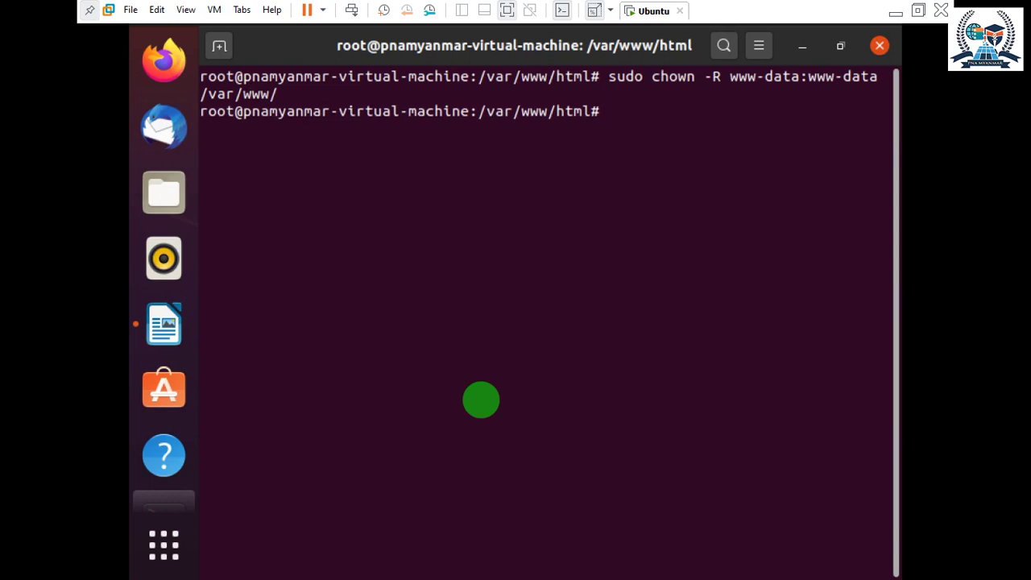
List network addresses with ip a and copy the 127.0.0.1 loopback address.
type("ip a")
key("Return")
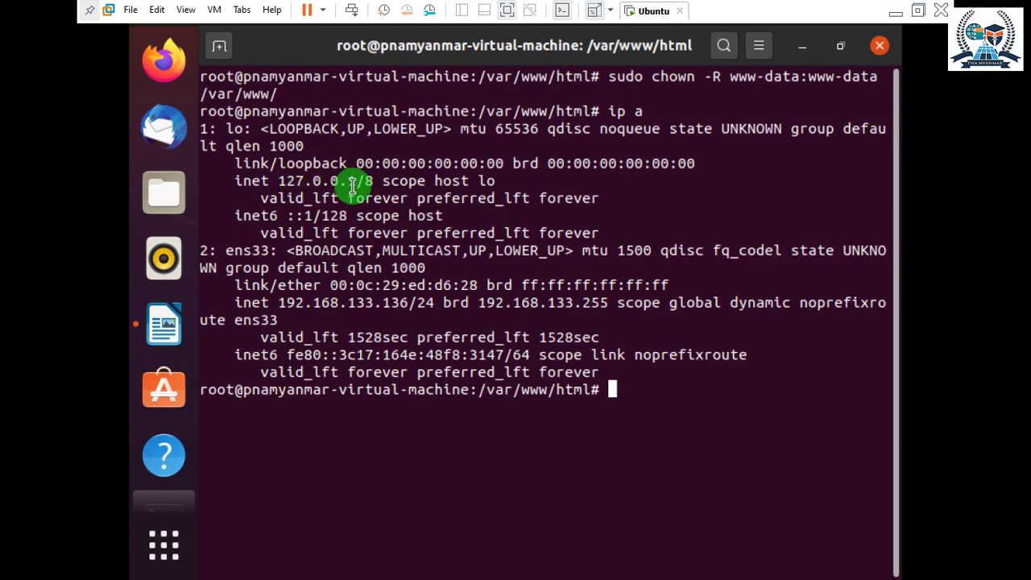
left_click_drag(277, 180, 358, 181)
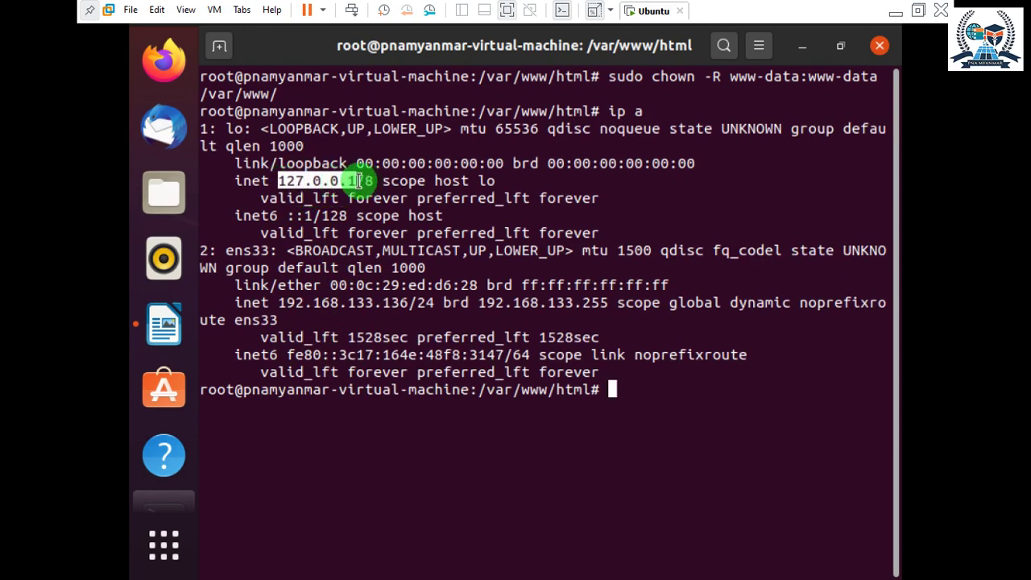
right_click(326, 177)
left_click(348, 191)
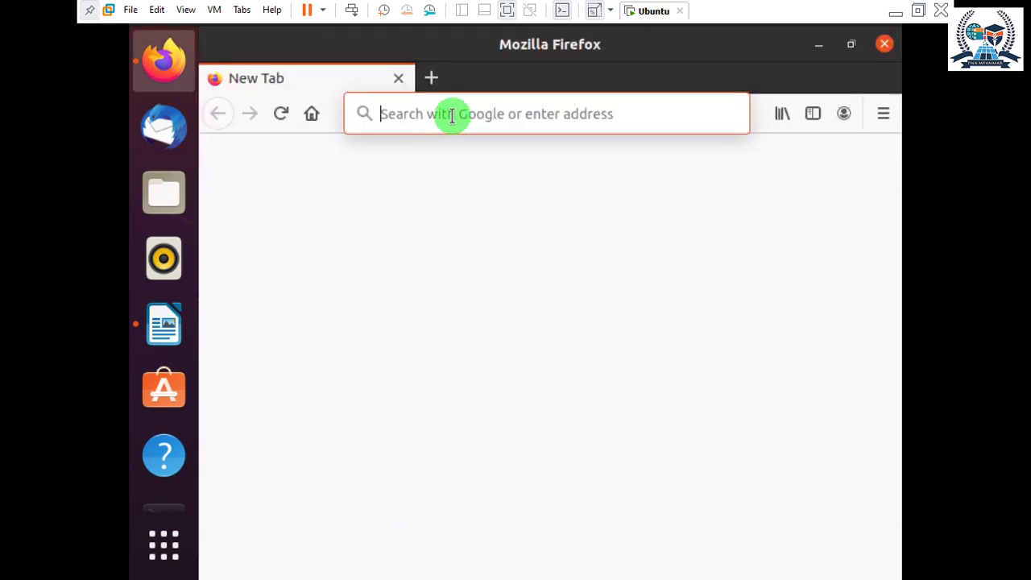
Load 127.0.0.1 in Firefox, check the WordPress language list, then minimize the browser.
type("127.0.0.1")
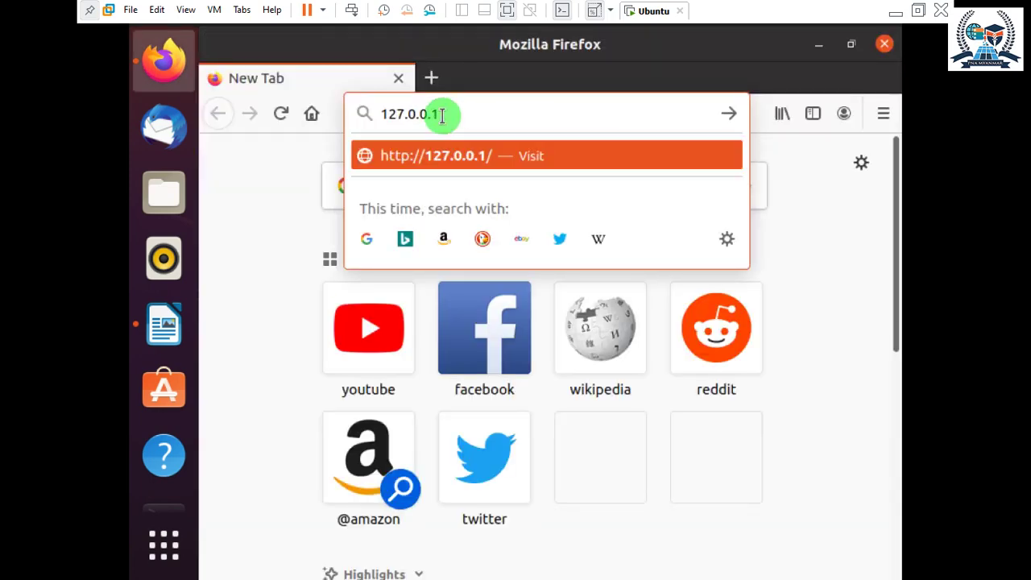
key("Return")
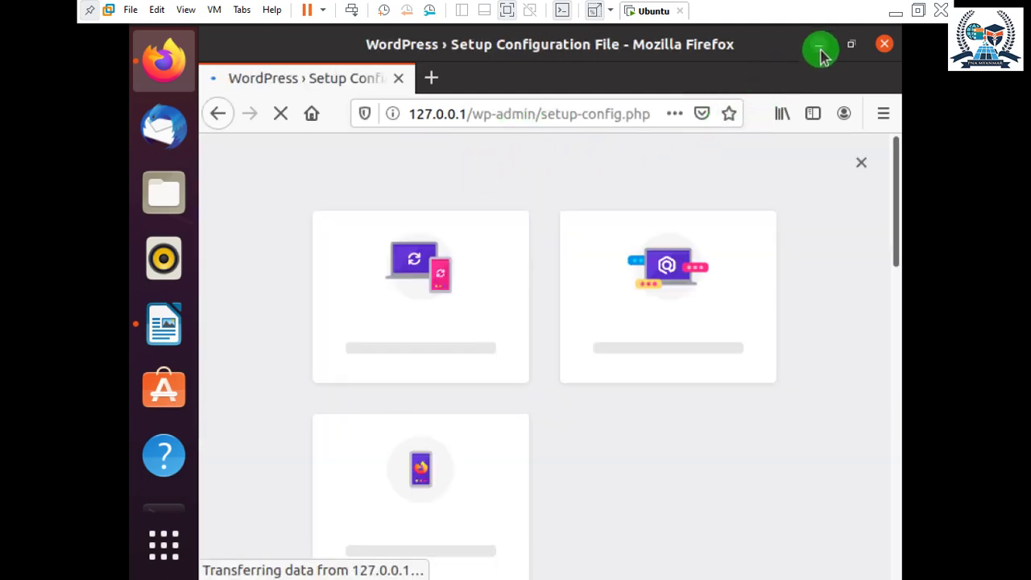
left_click(852, 45)
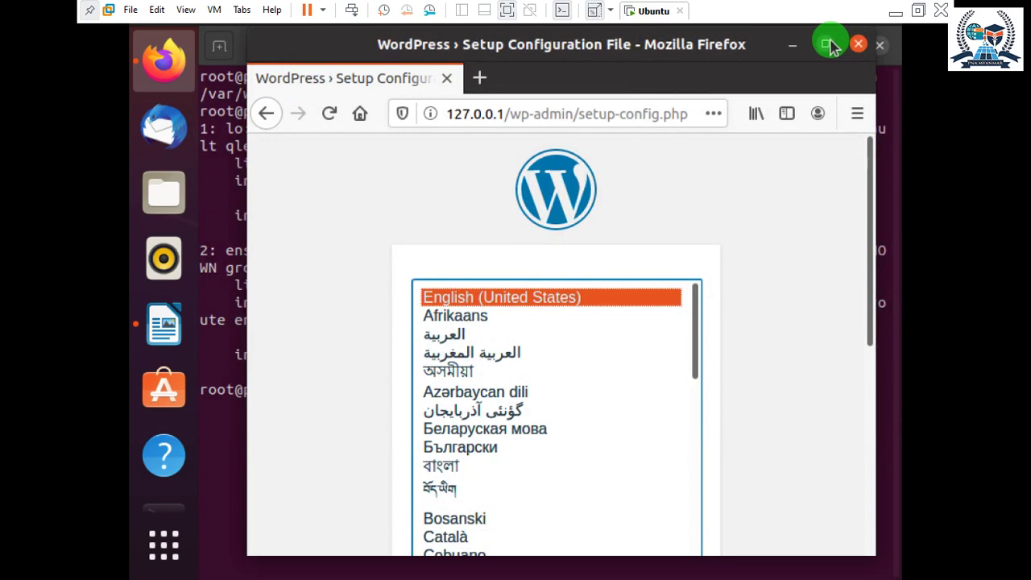
left_click(826, 43)
scroll(674, 376, "down", 3)
scroll(674, 381, "up", 3)
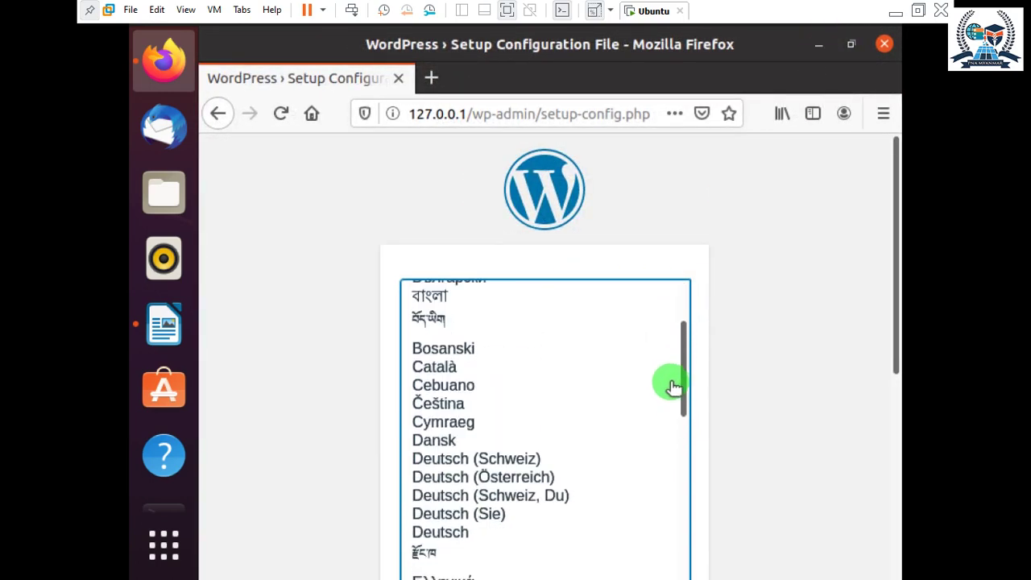
scroll(674, 371, "down", 10)
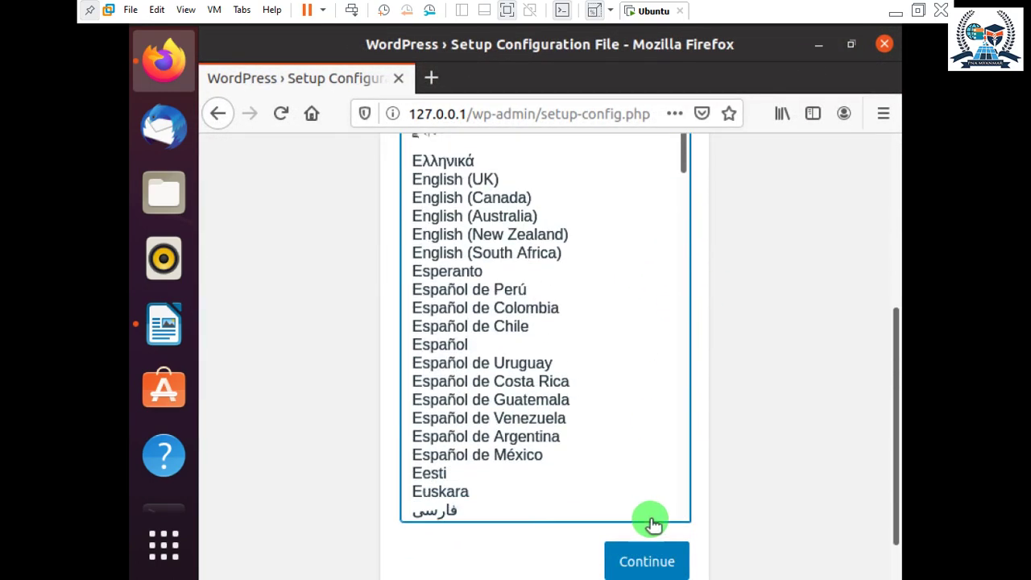
scroll(674, 371, "up", 5)
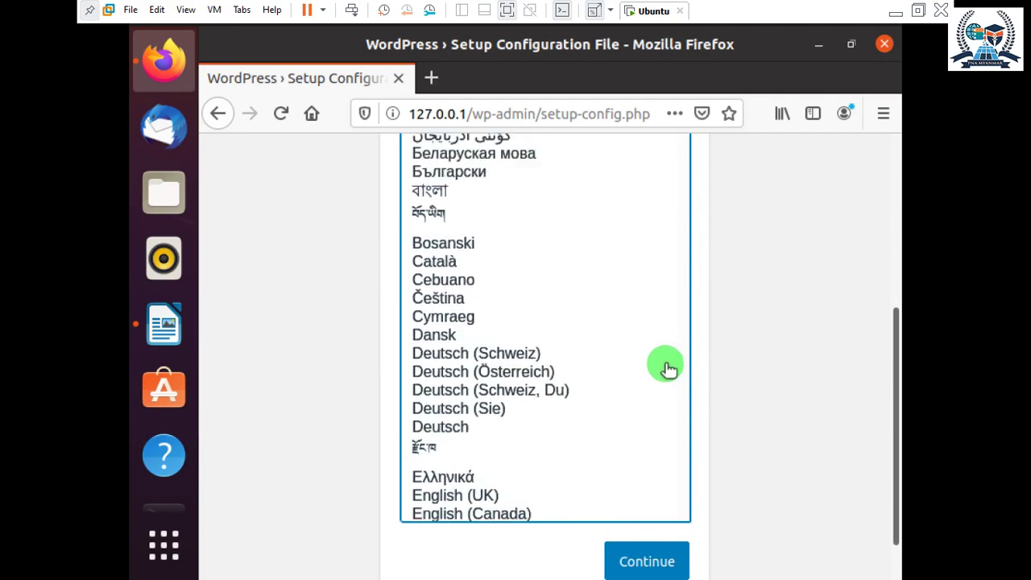
left_click(821, 46)
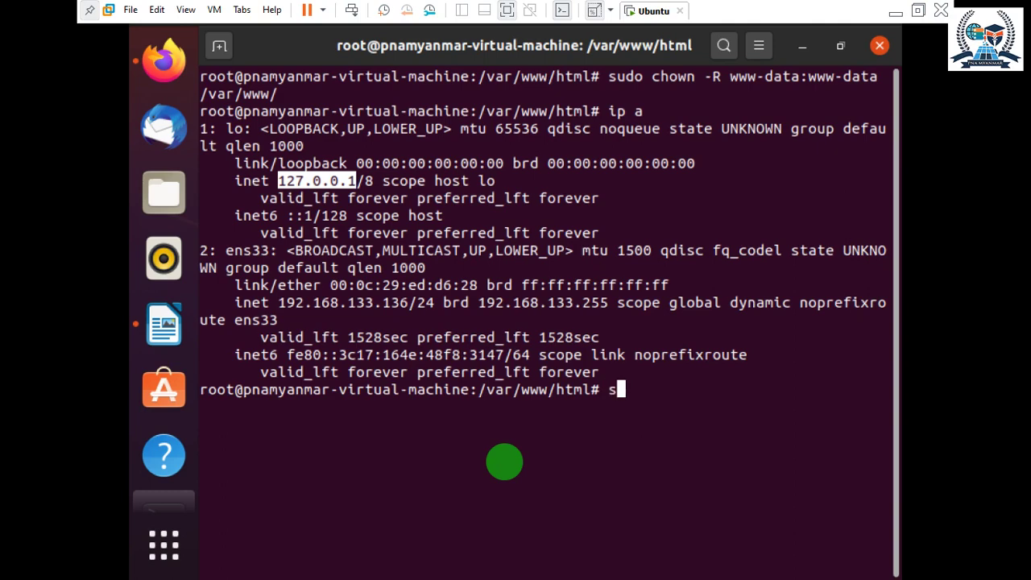
Type sudo mysql at the /var/www/html shell prompt.
type("s")
key("BackSpace")
type("sudo mysql")
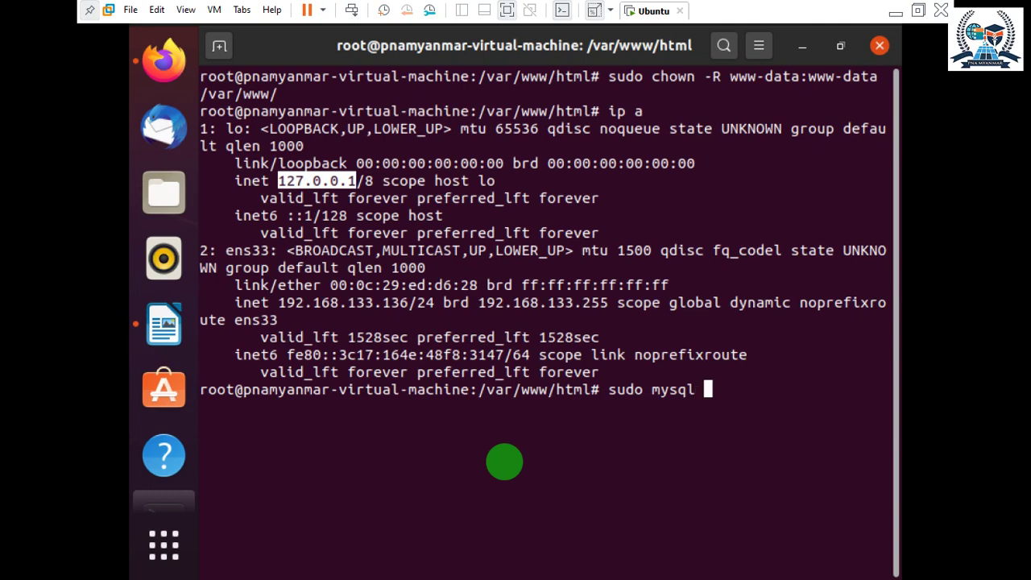
Run sudo mysql -u root -p and enter the root password to reach MariaDB.
type("-u root")
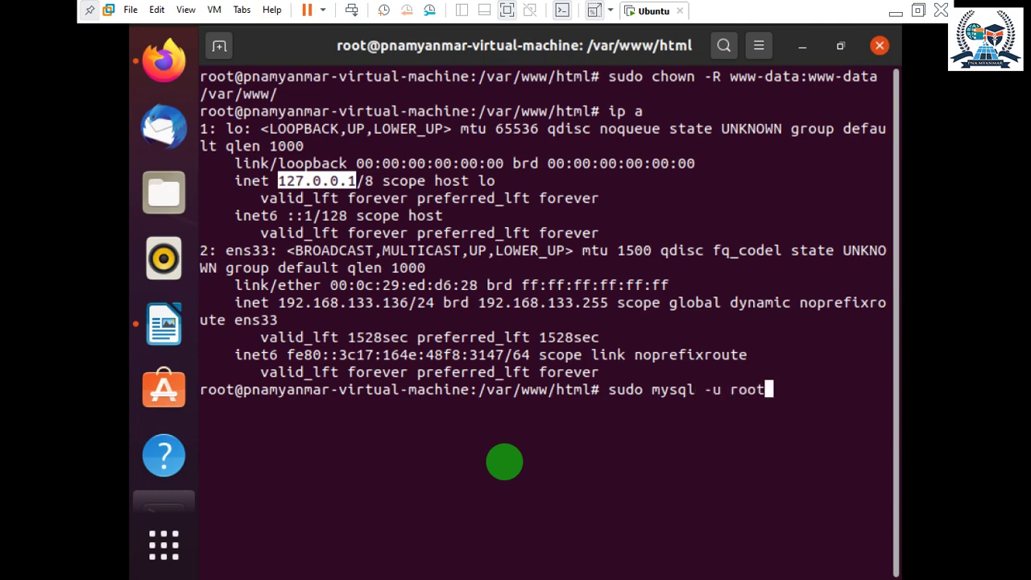
type(" -p")
key("Return")
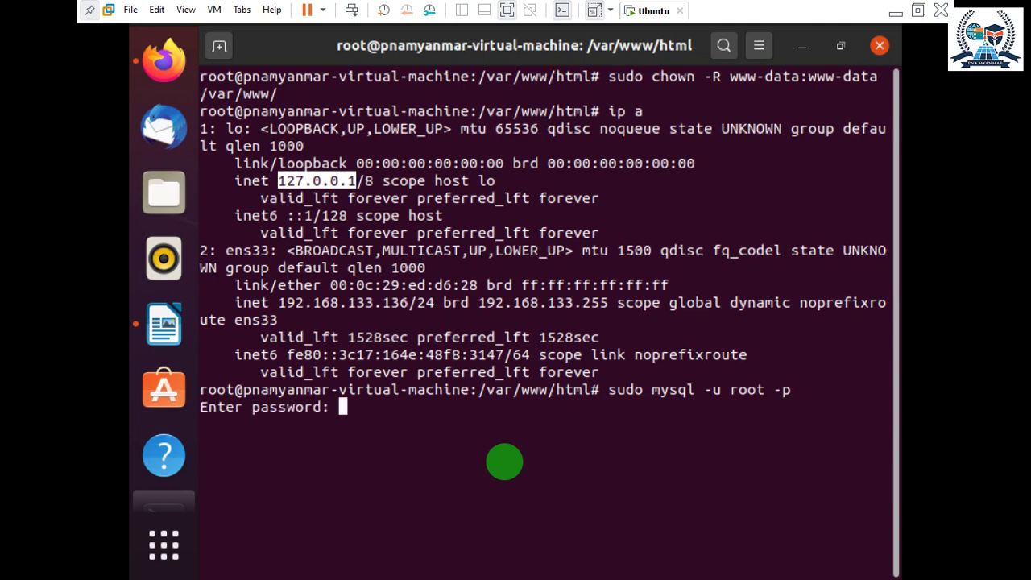
key("Return")
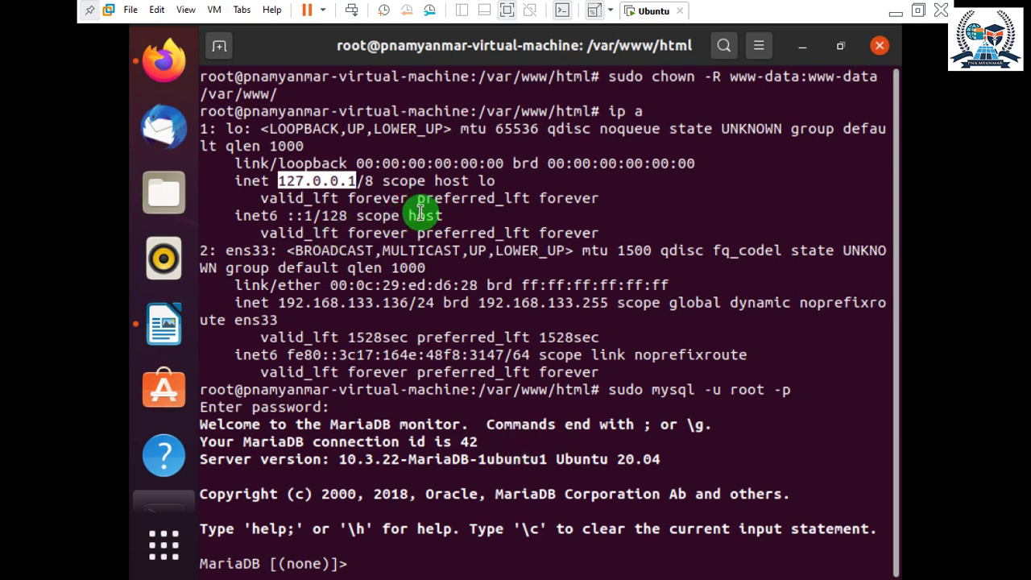
Create the pnamyanmar database with create database pnamyanmar;.
left_click(366, 560)
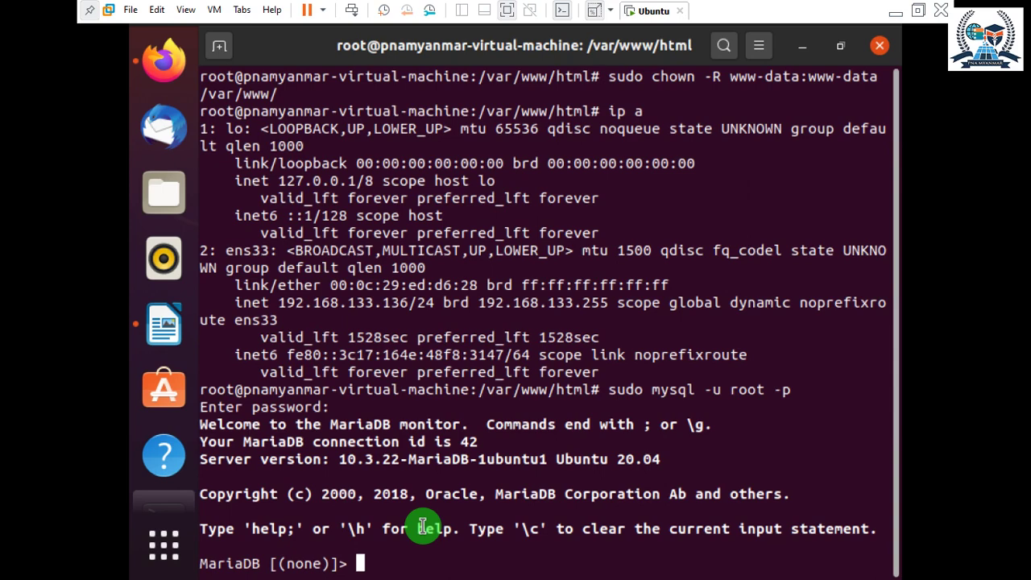
type("crs")
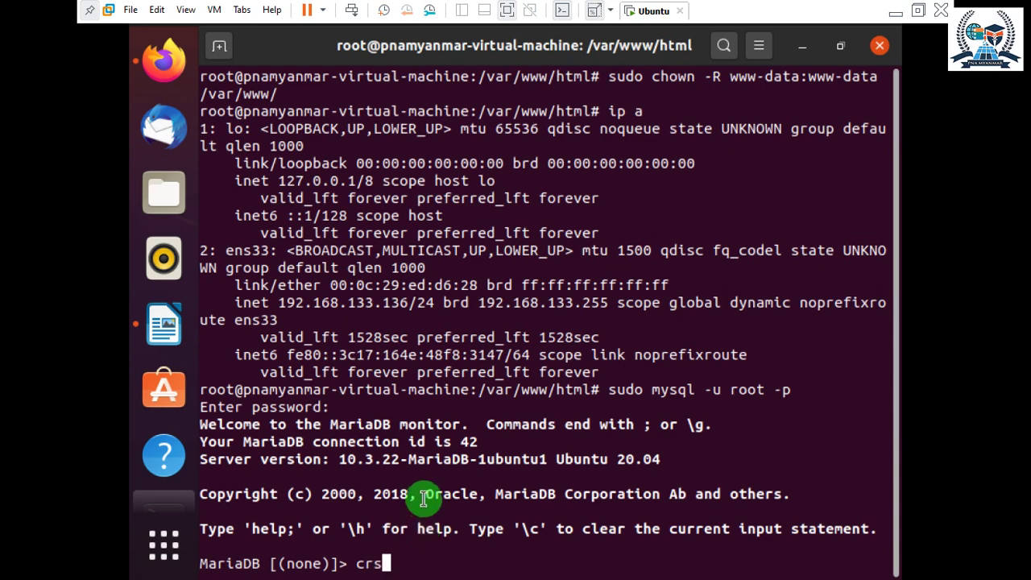
triple_click(418, 500)
key("BackSpace")
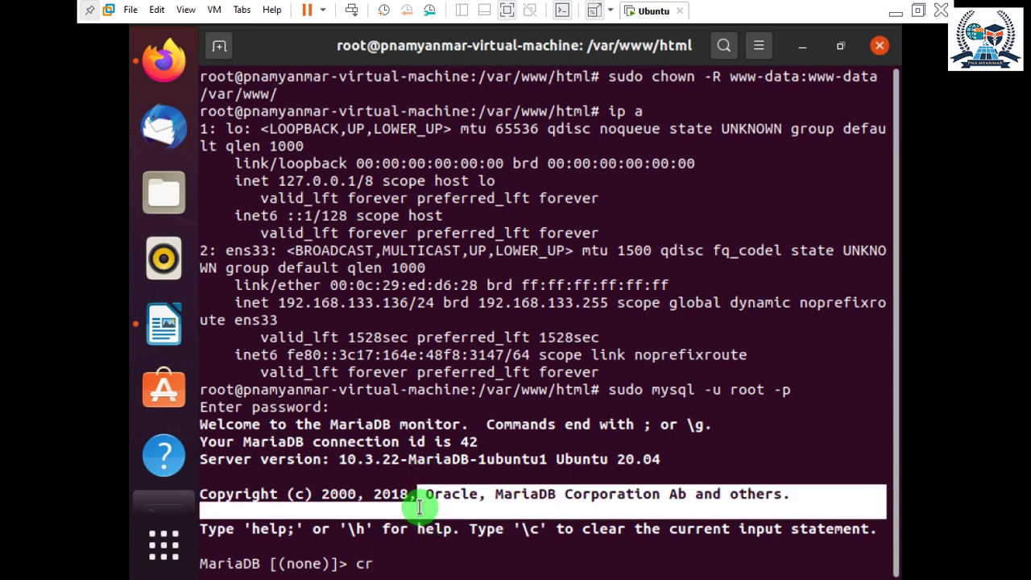
left_click(403, 567)
type("eat")
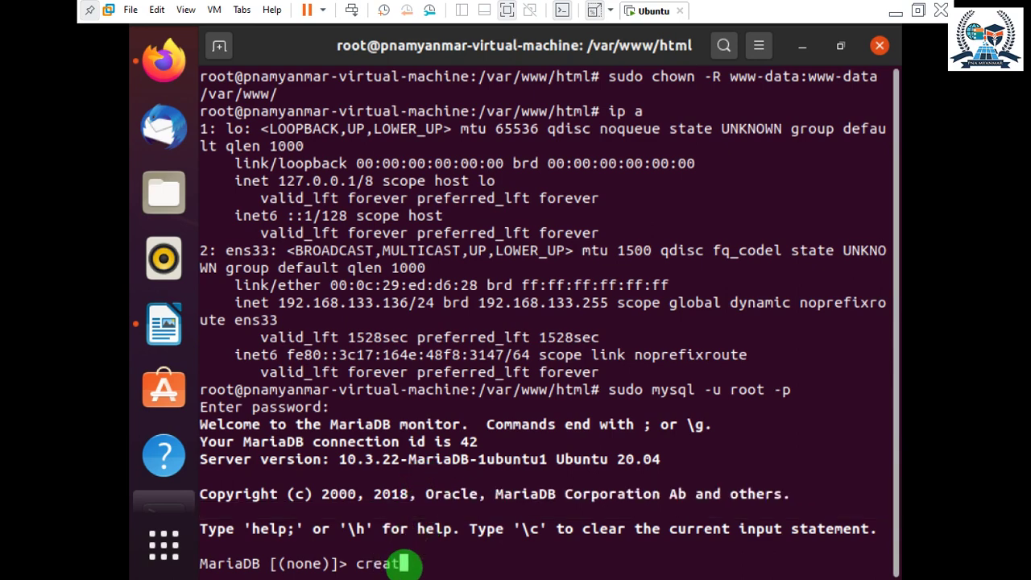
type("e data")
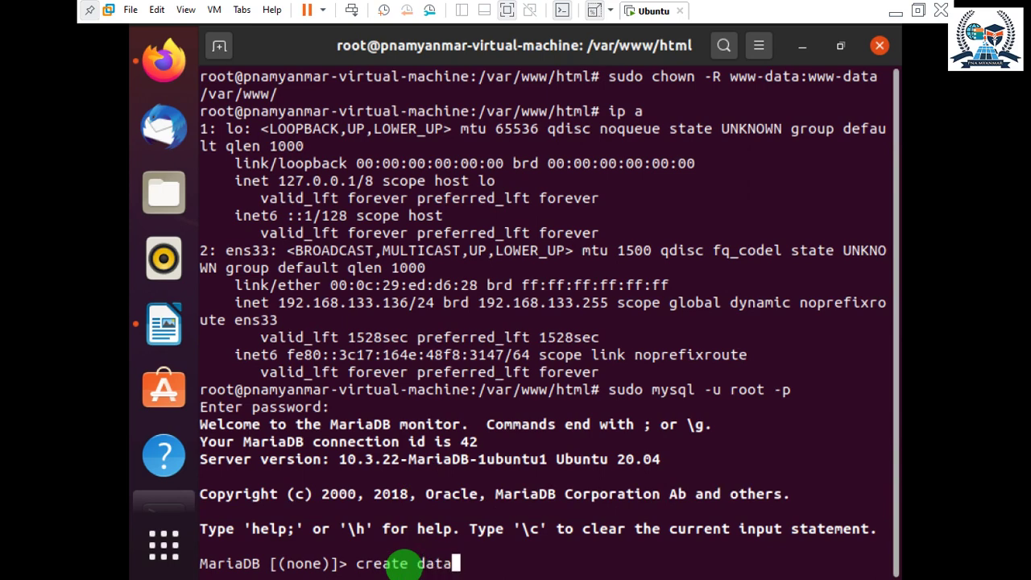
type("base p")
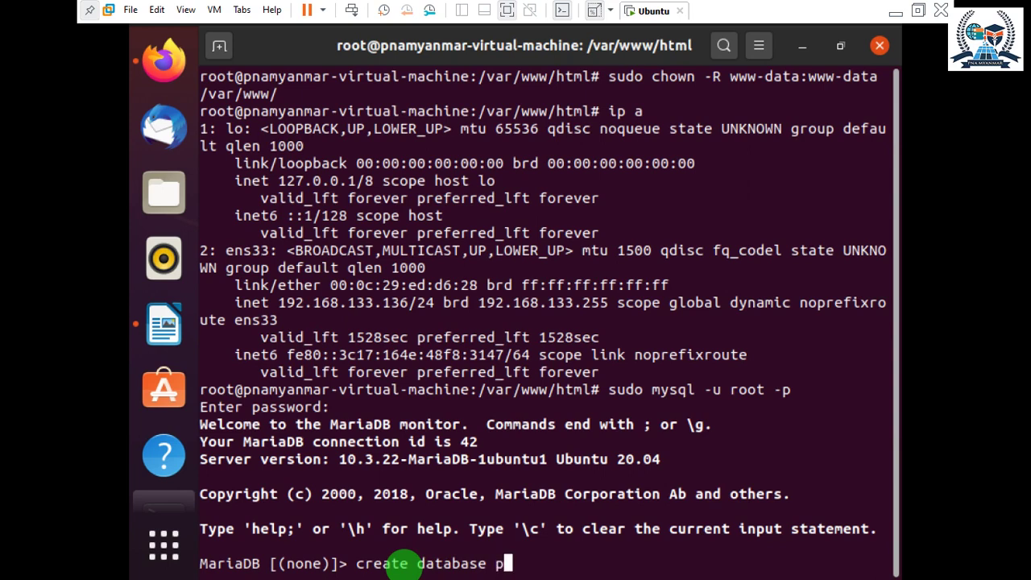
type("namyanmar")
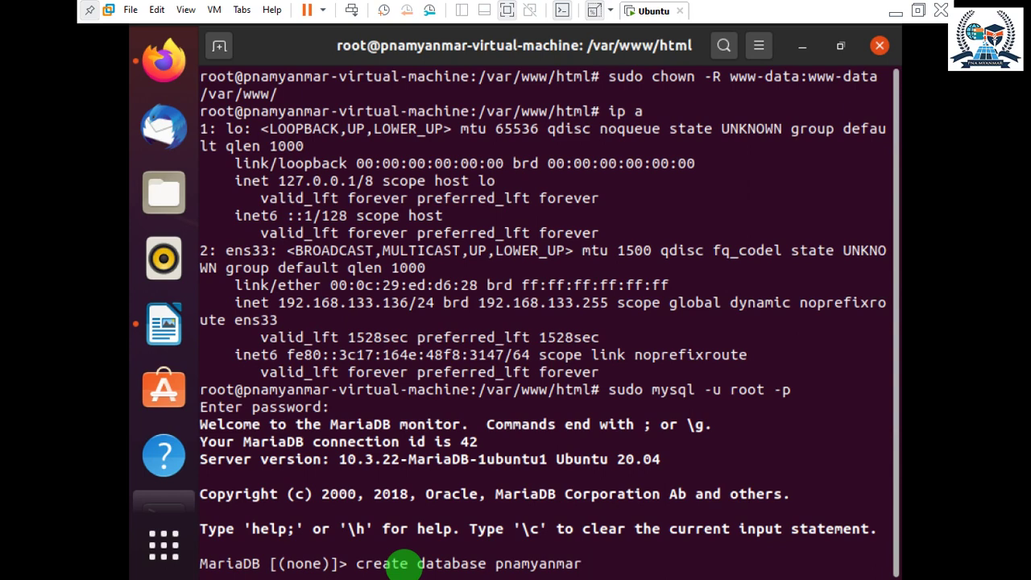
type(";")
key("Return")
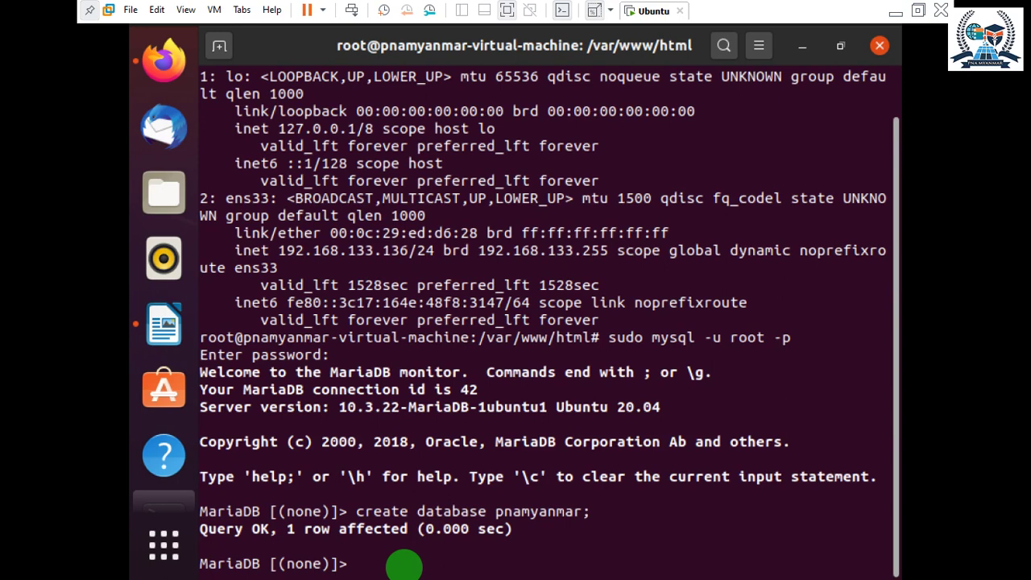
Run show databases; to confirm pnamyanmar is listed.
type("show data")
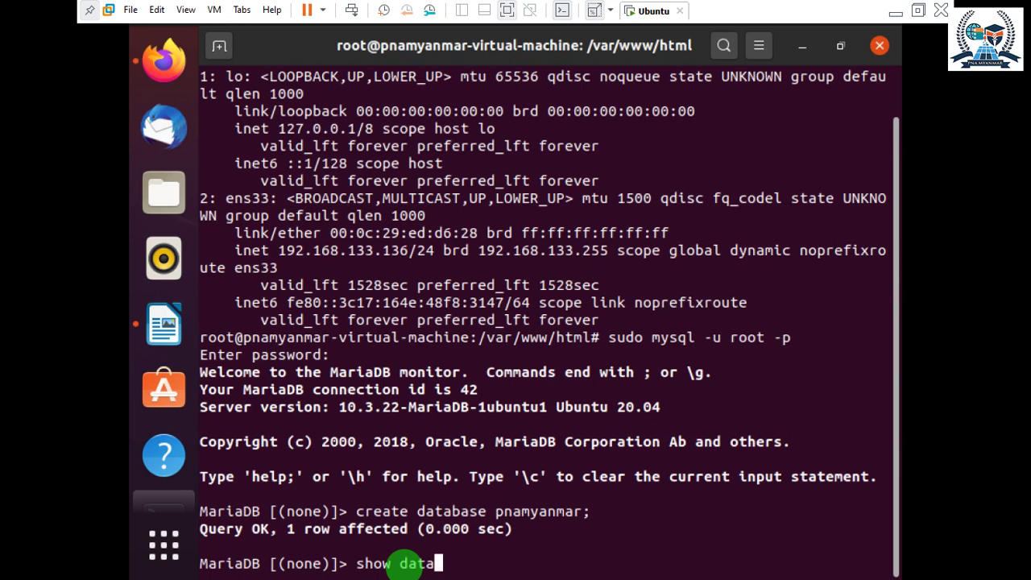
type("bases")
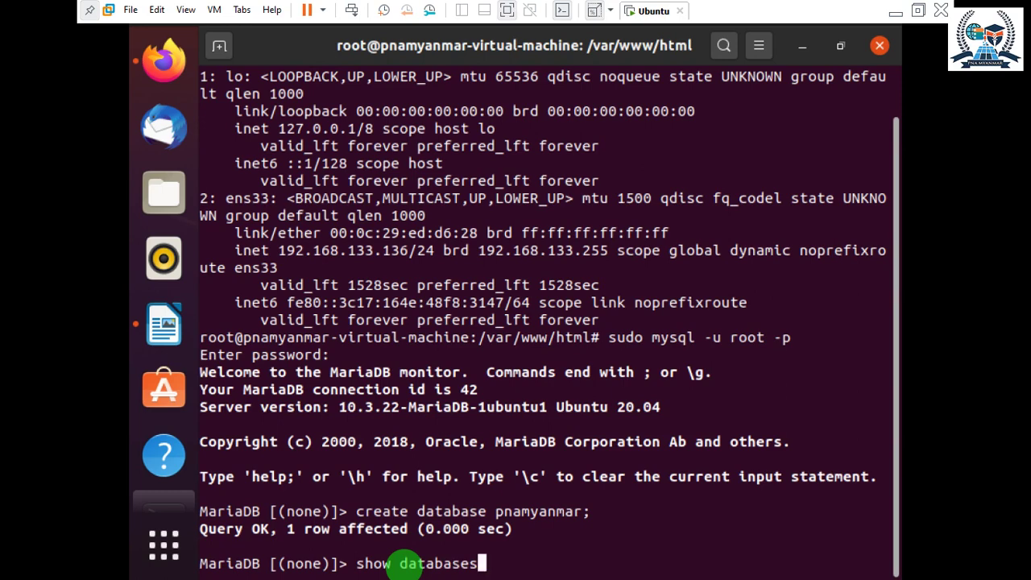
type(";")
key("Return")
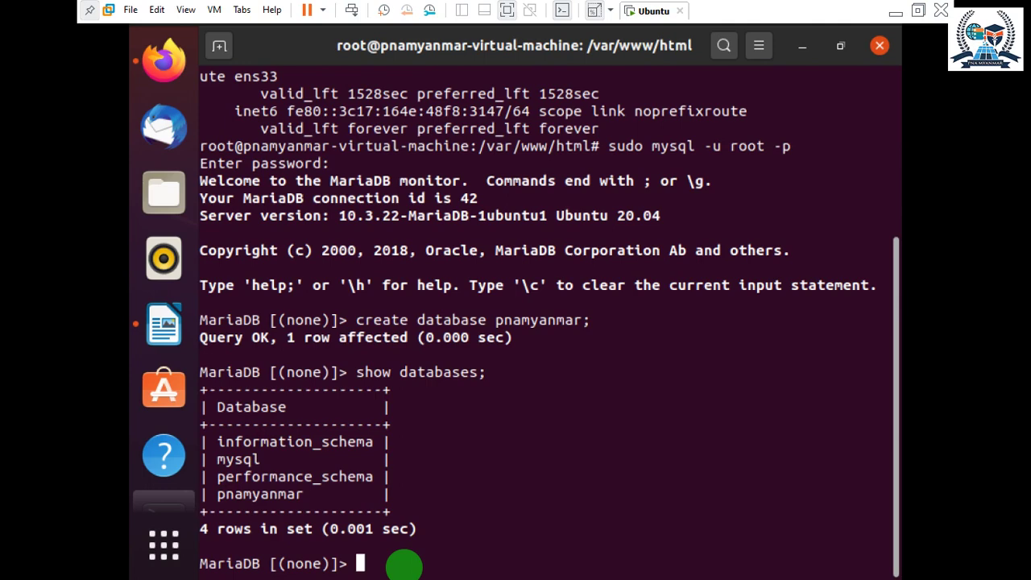
Create MariaDB user "wordpress"@"%" identified by a password.
type("create ")
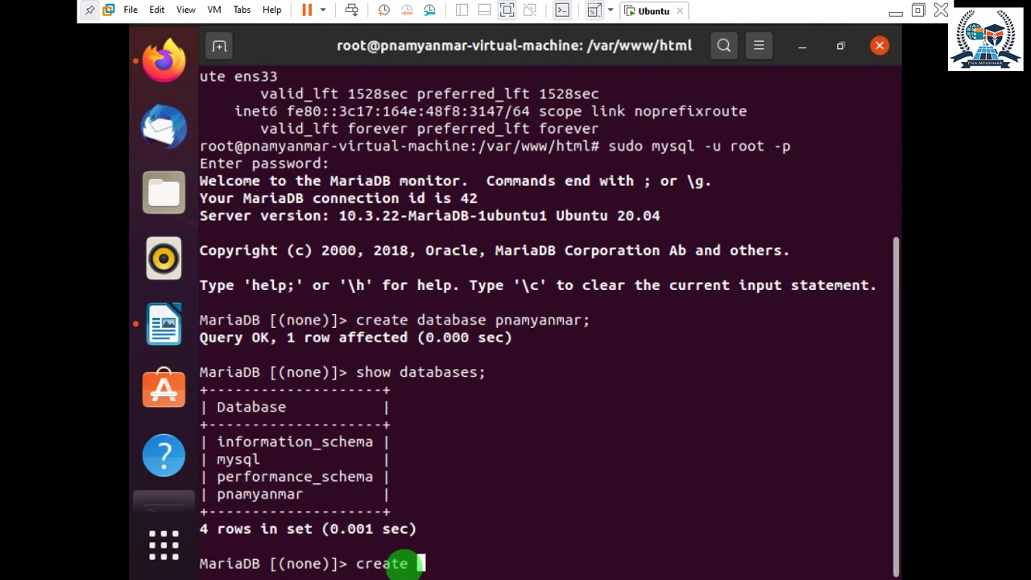
type("user \"word")
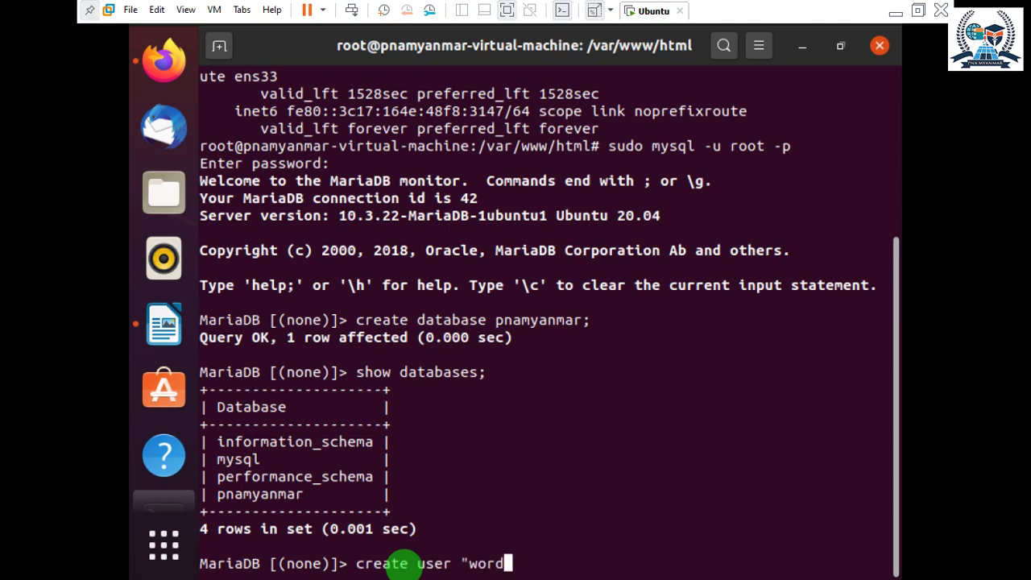
type("press\"@")
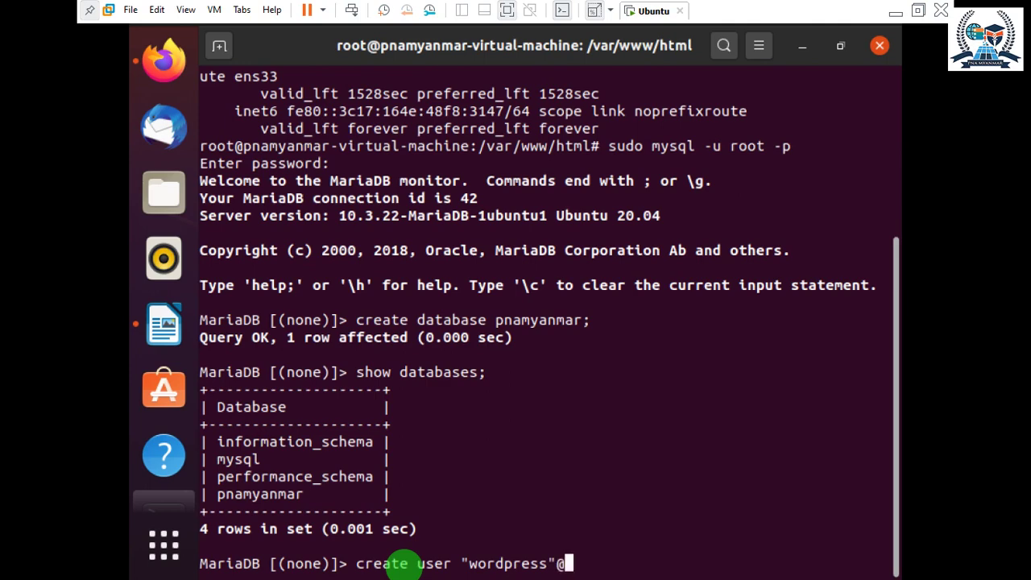
type("\"%\"i")
key("BackSpace")
type("iden")
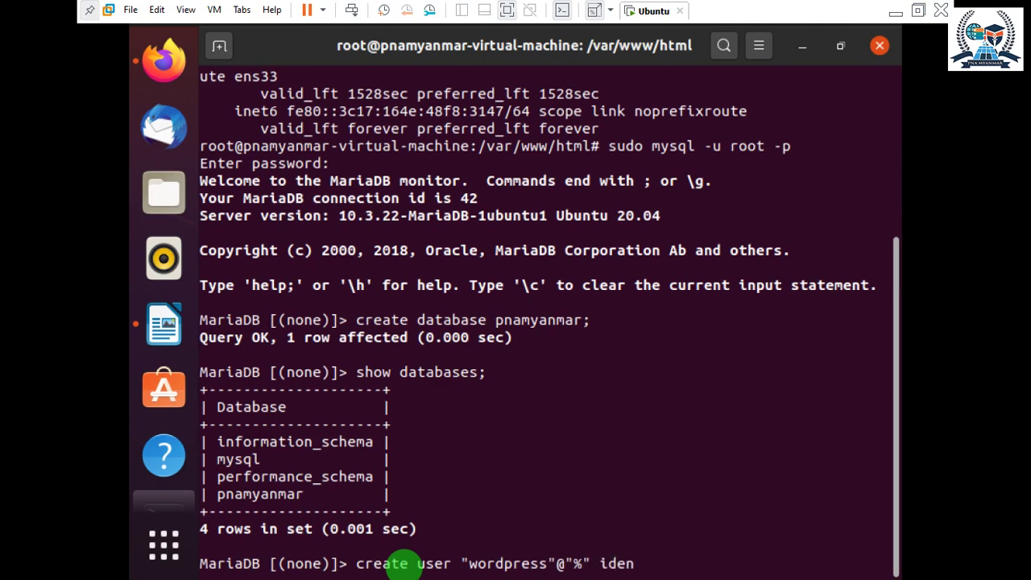
type("tified by ")
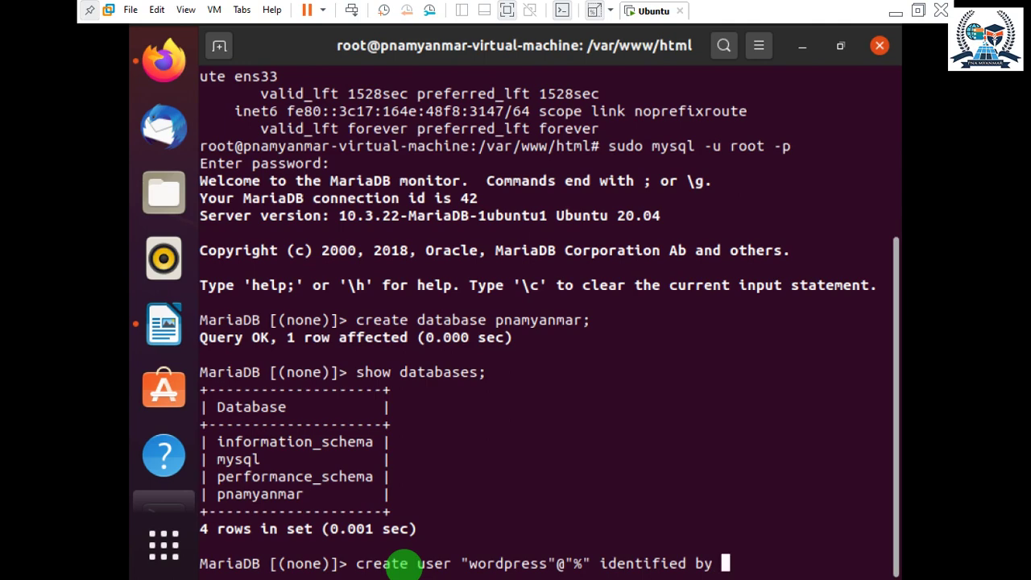
type("\"password")
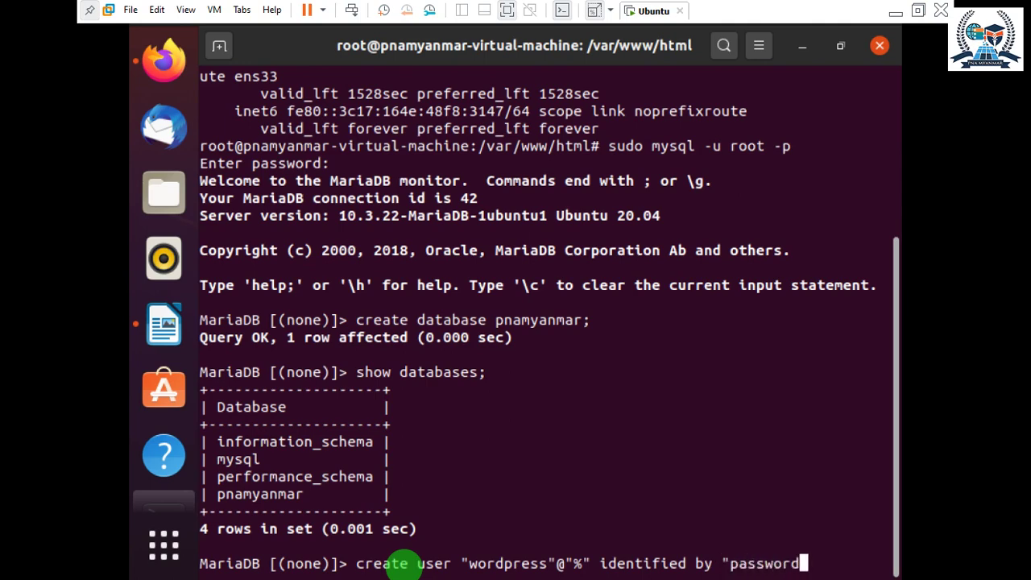
type("\";")
key("Return")
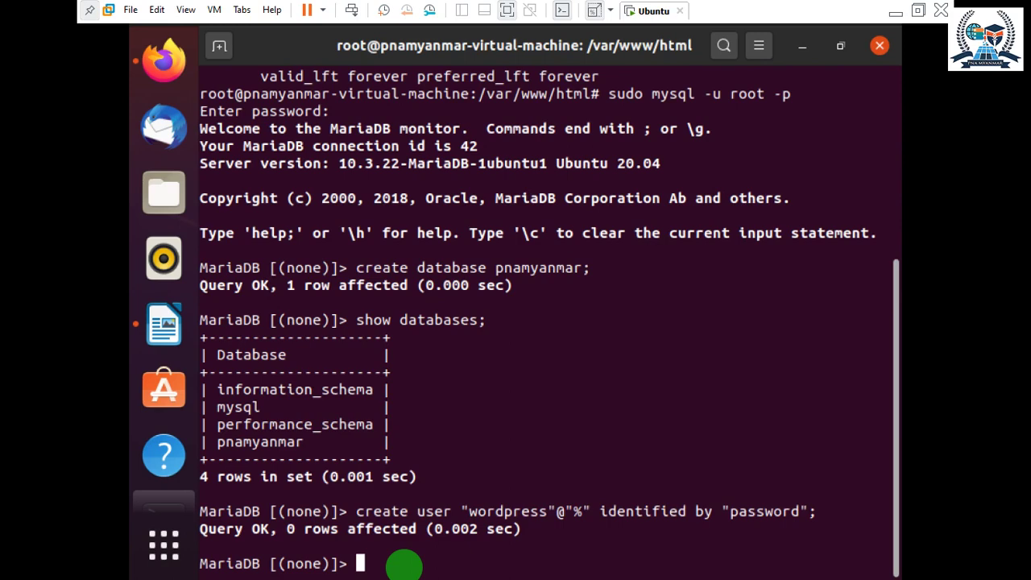
Grant all privileges on pnamyanmr.* to "pnamyanmar"@"%", which returns ERROR 1133.
type("grant")
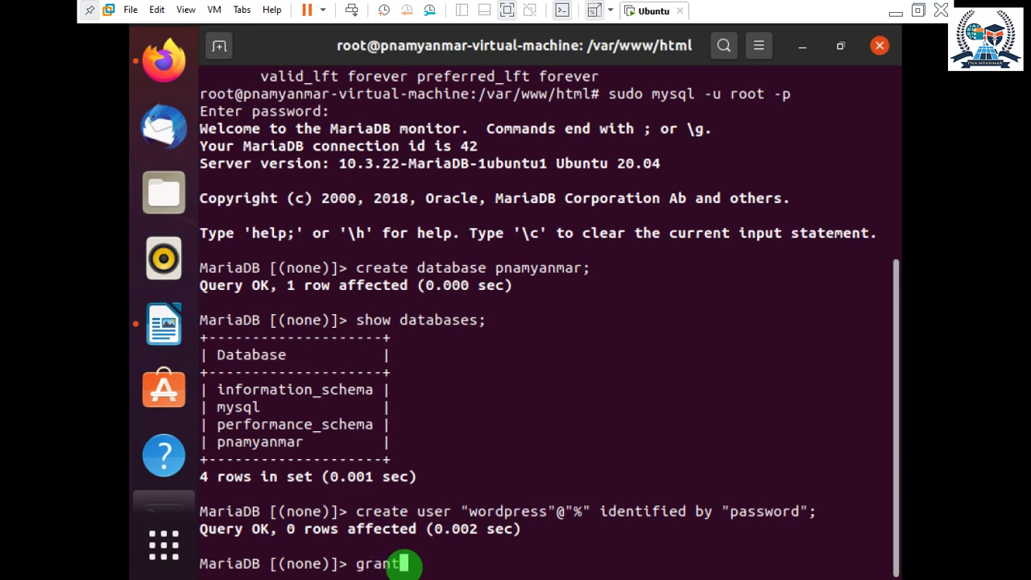
type(" all pr")
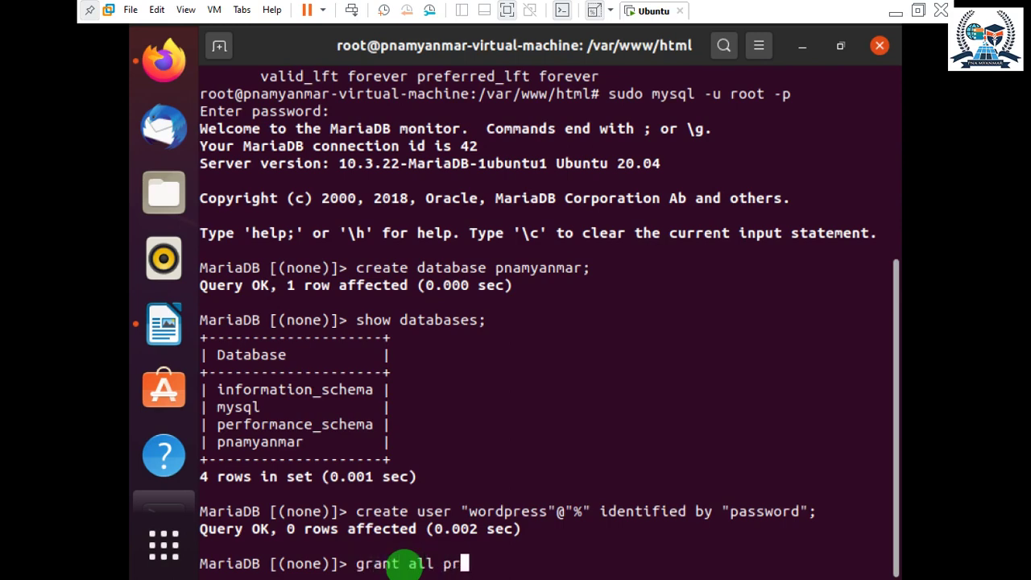
type("ivile")
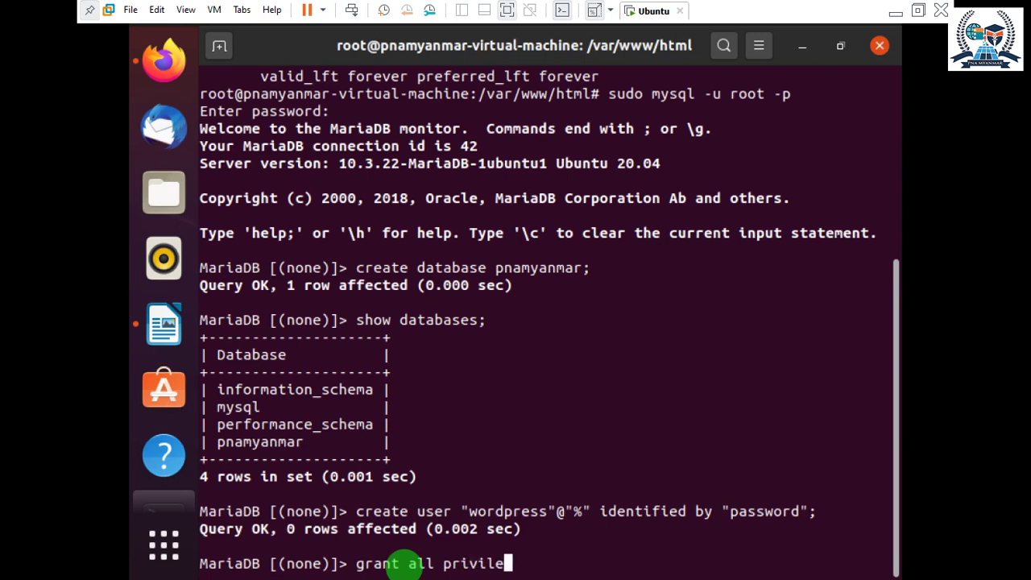
type("ges on")
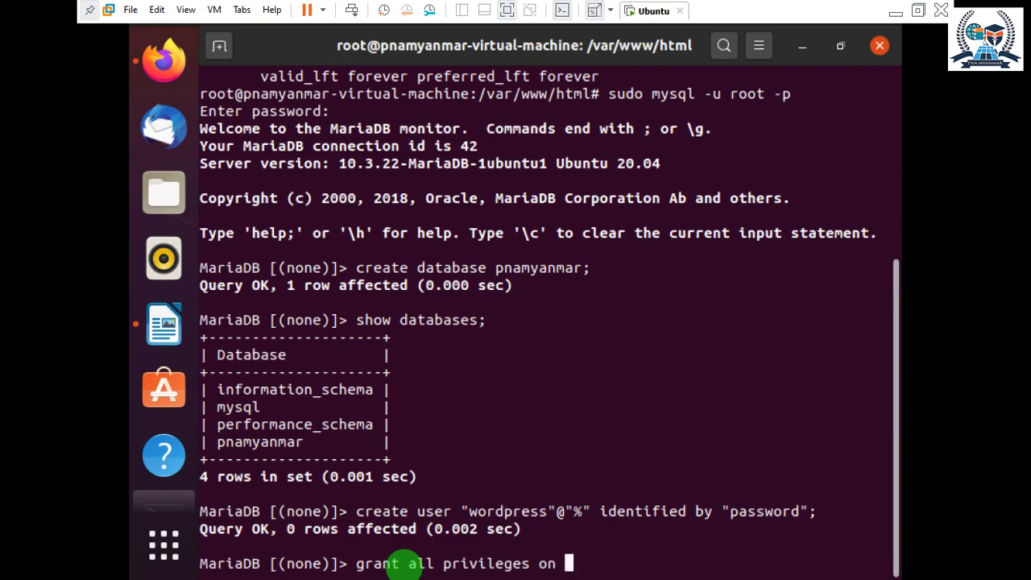
type(" pnamyan")
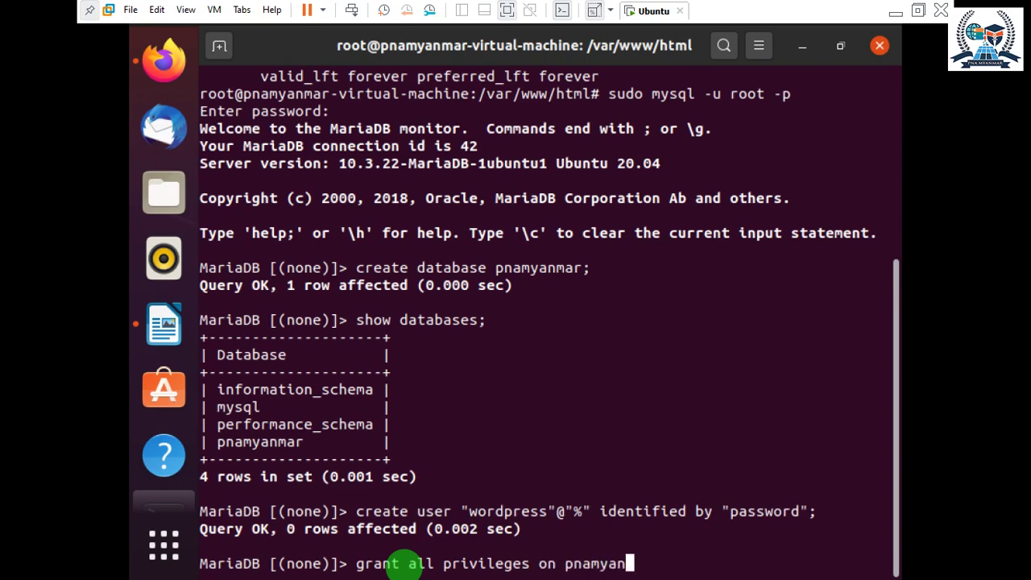
type("mr.*to\"p")
type("namyanmar\"@\"%\";")
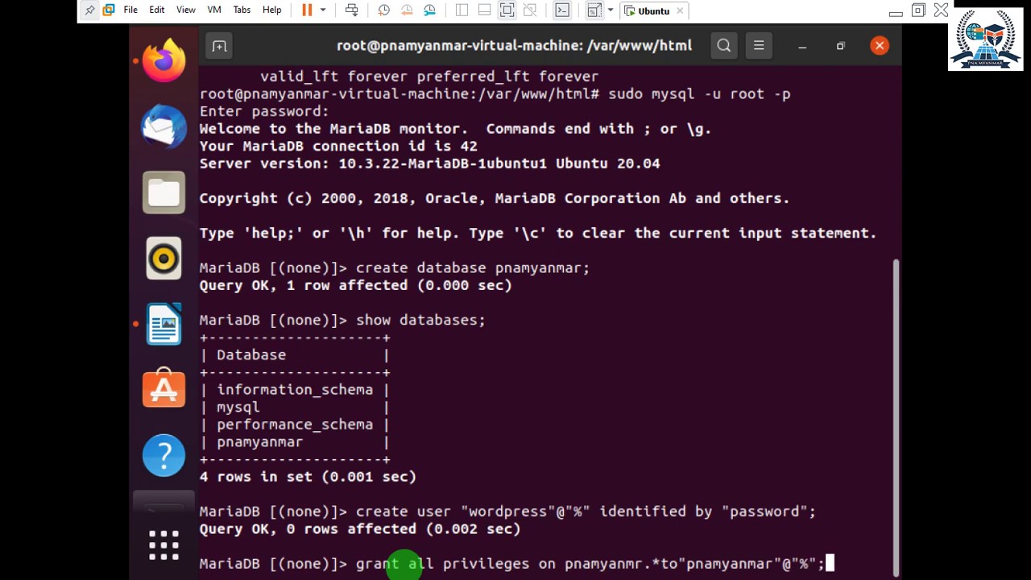
key("Return")
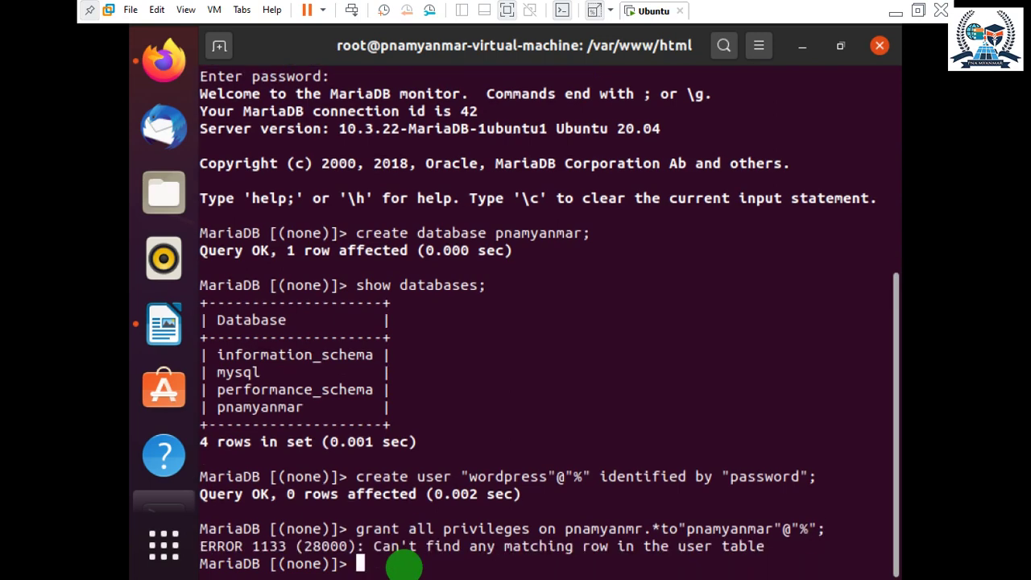
Correct the failed grant to wordpress.* for user wordpress and run it again.
key("Up")
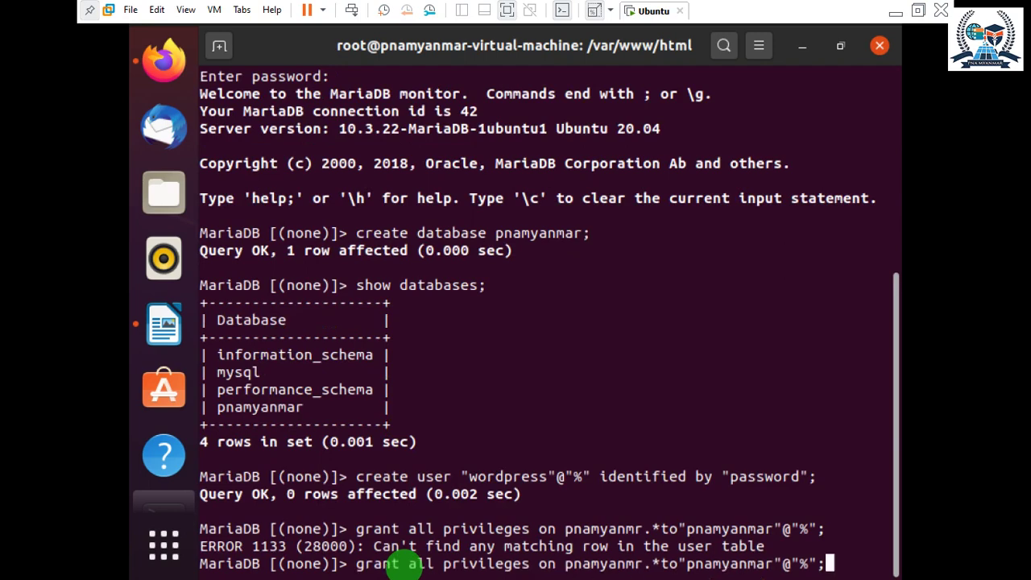
key("Left")
key("Left")
key("Left")
key("Left")
key("BackSpace")
key("BackSpace")
key("BackSpace")
key("BackSpace")
key("BackSpace")
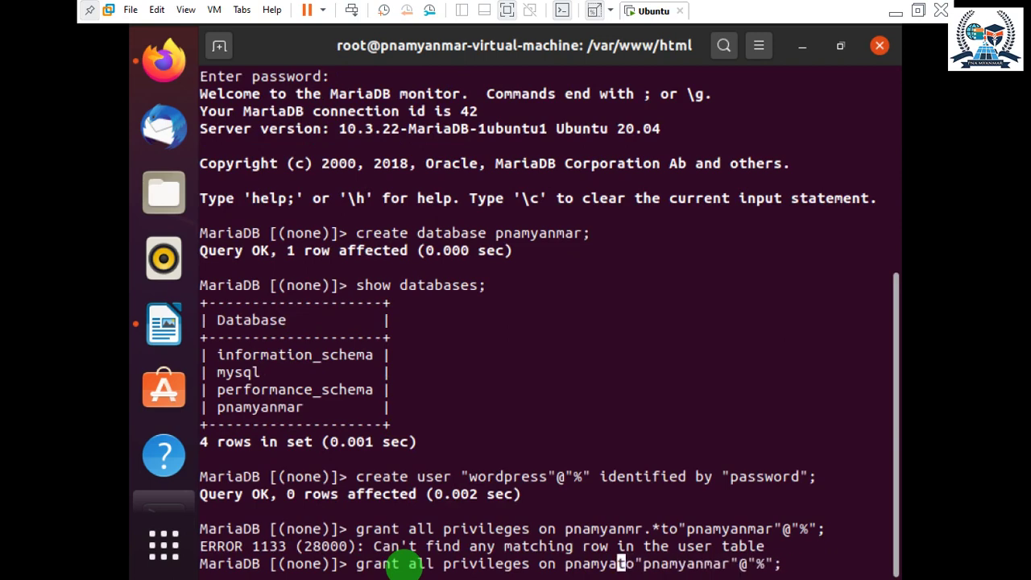
key("BackSpace")
key("BackSpace")
key("BackSpace")
key("BackSpace")
key("BackSpace")
key("BackSpace")
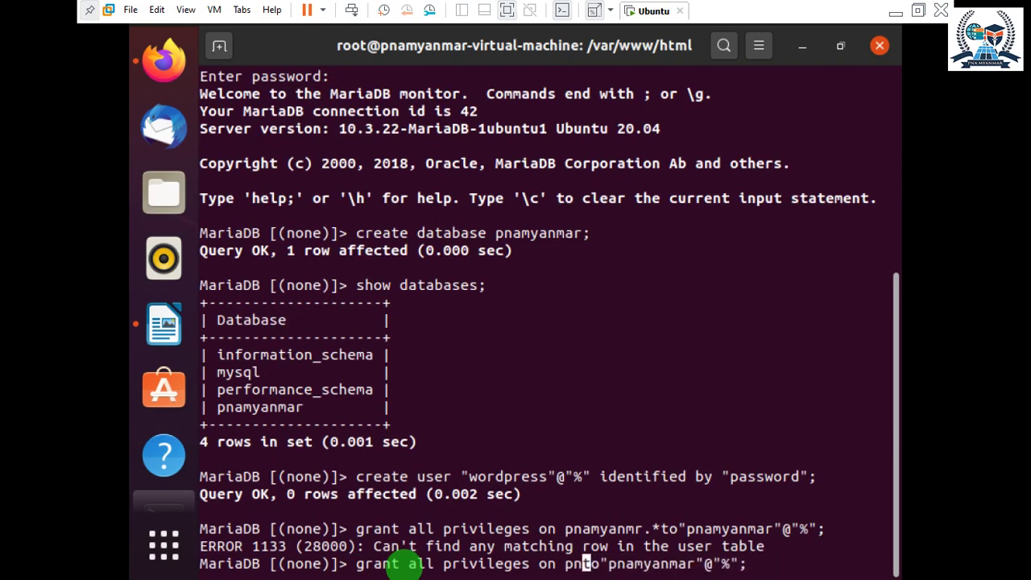
type("wordp")
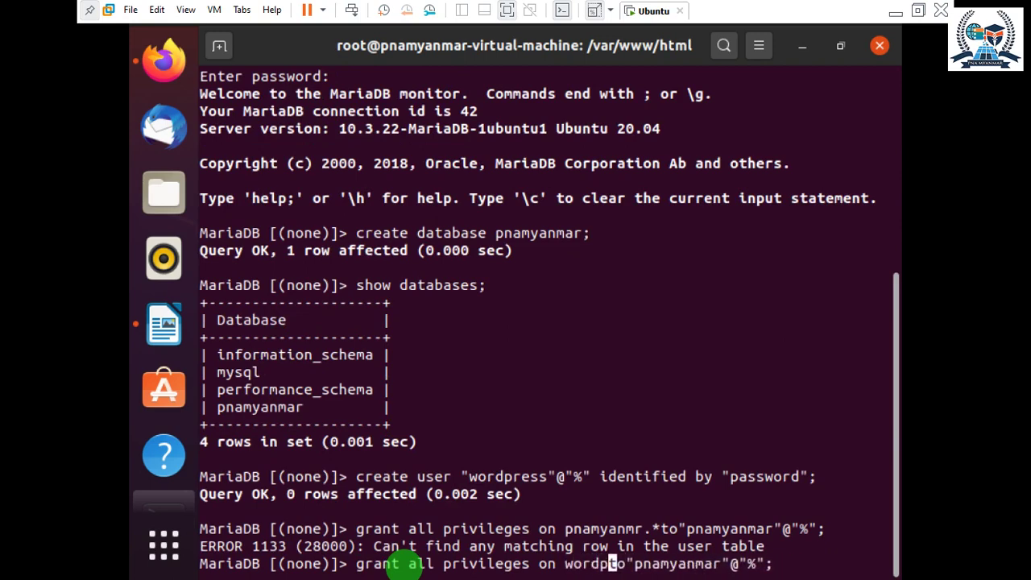
type("ress")
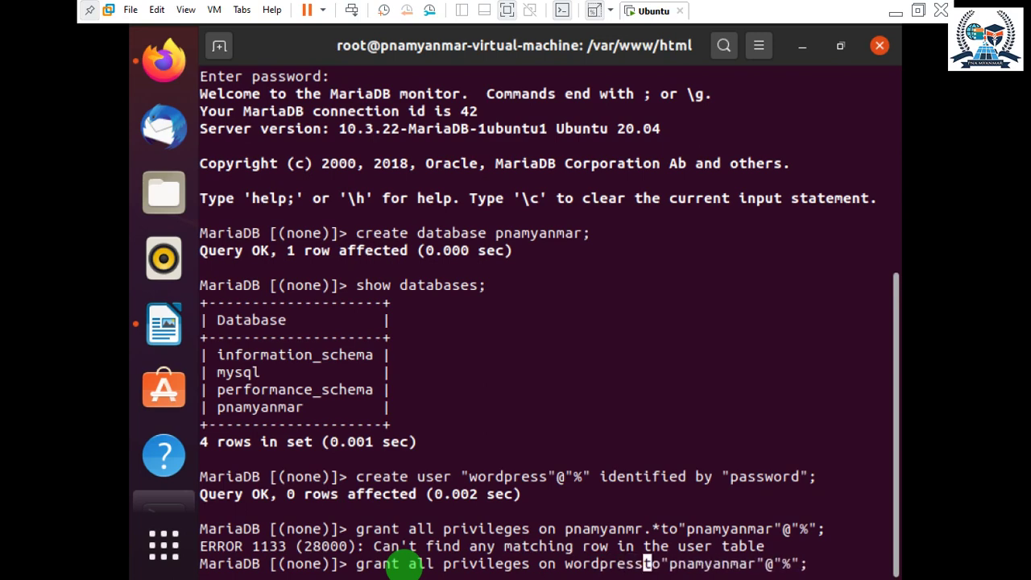
type(".")
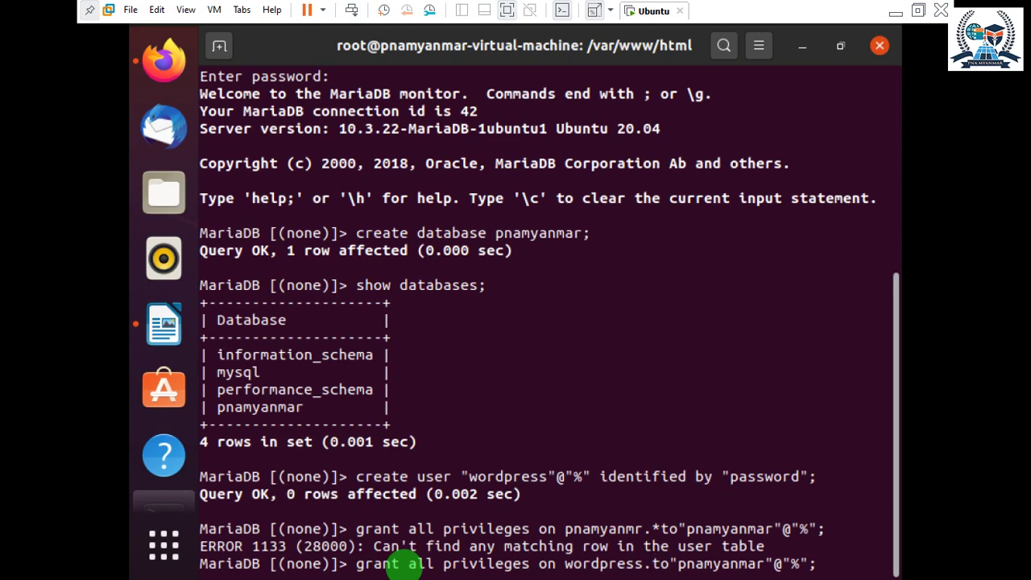
type("*")
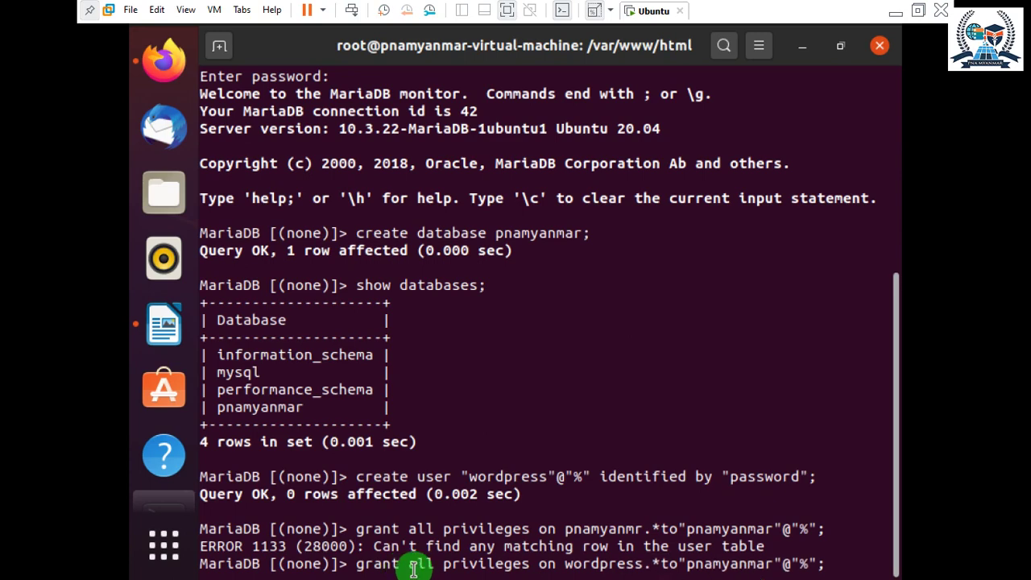
key("Right")
key("Right")
key("Right")
key("Right")
key("Right")
key("Right")
key("BackSpace")
key("BackSpace")
key("BackSpace")
key("BackSpace")
key("BackSpace")
key("BackSpace")
key("BackSpace")
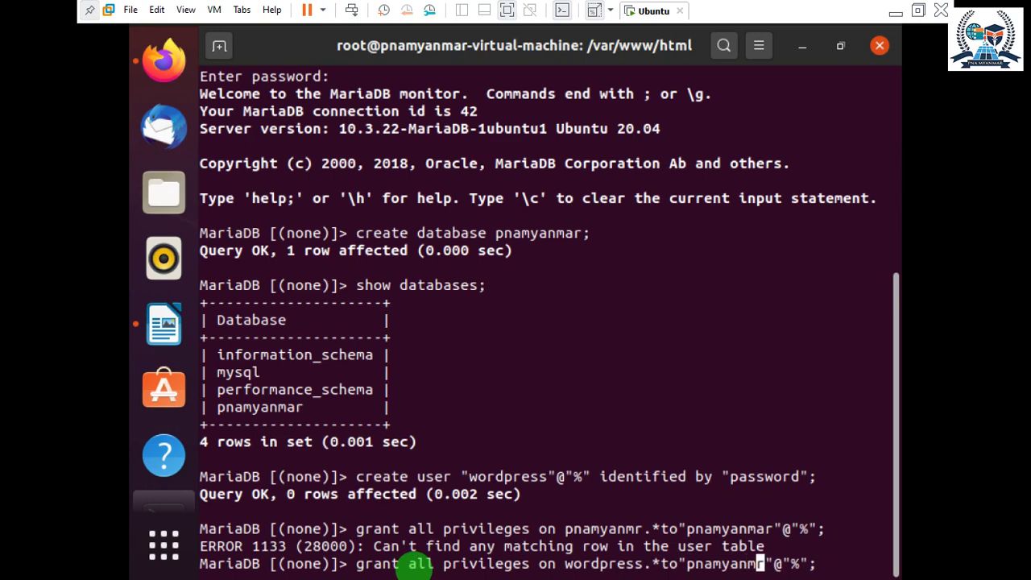
key("BackSpace")
key("BackSpace")
key("BackSpace")
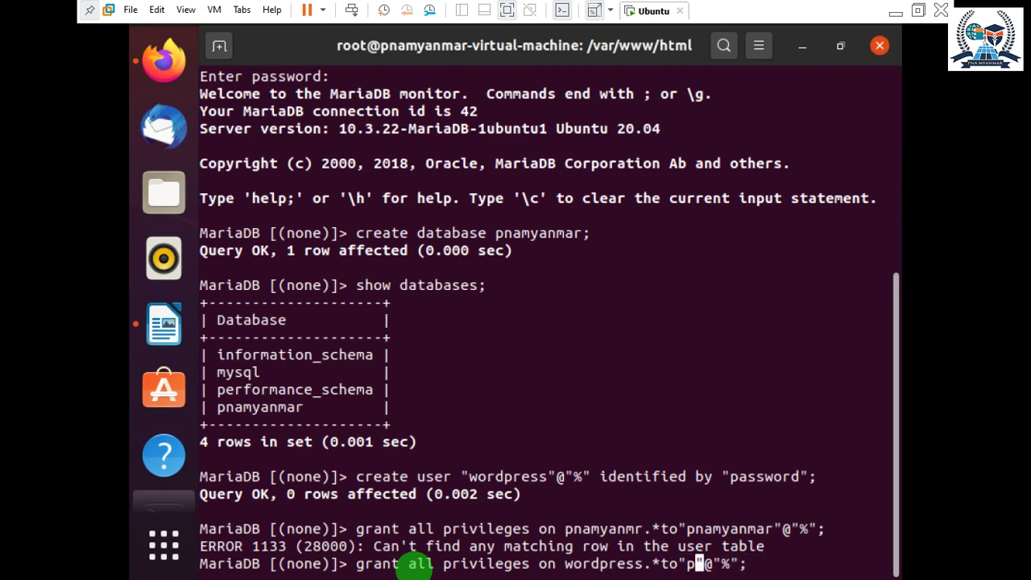
type("wordpress")
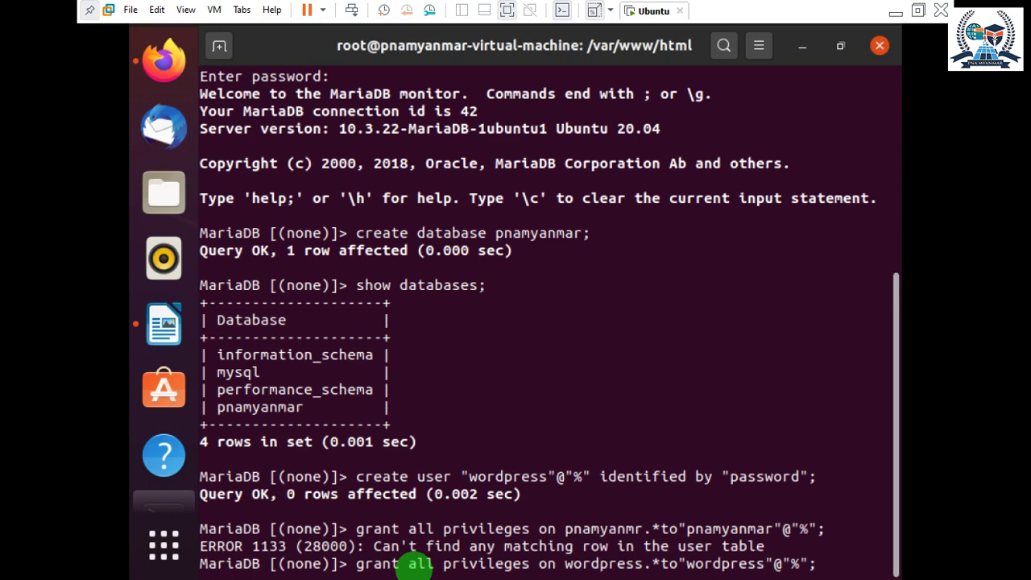
key("Return")
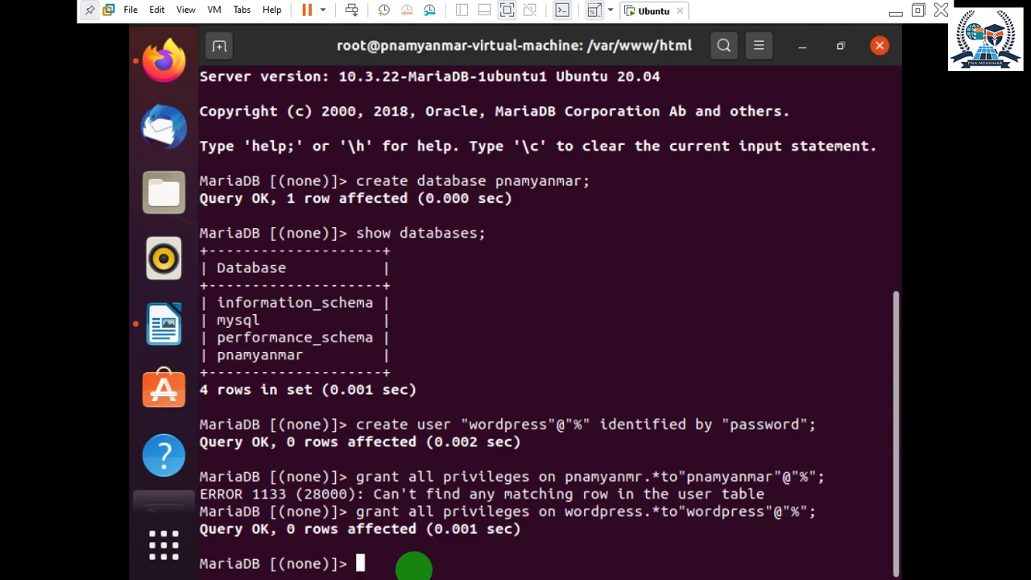
Compare the pnamyanmar and wordpress names in the grant output, glancing at the WordPress setup page.
left_click_drag(573, 476, 646, 477)
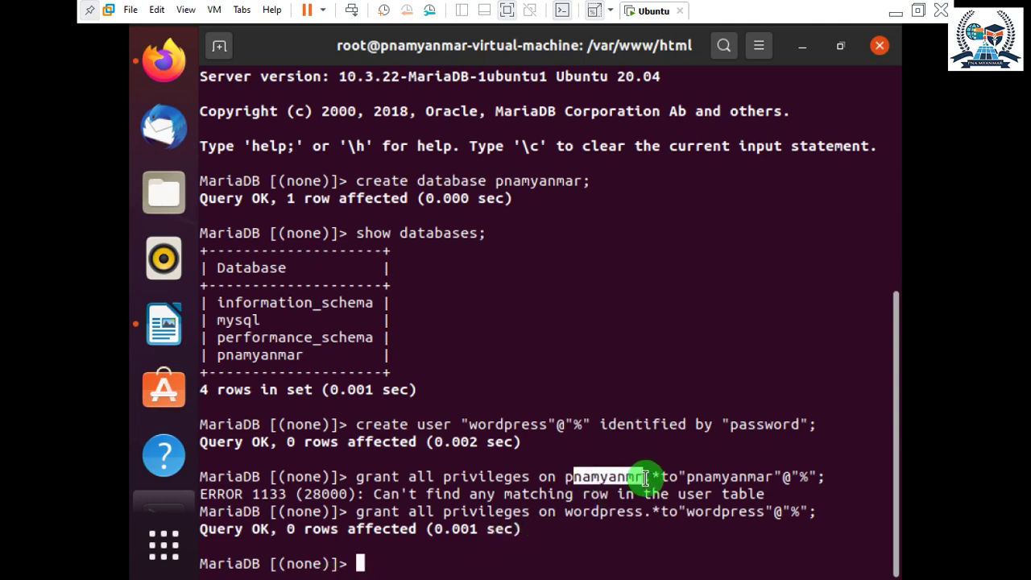
left_click(646, 477)
left_click_drag(564, 476, 625, 475)
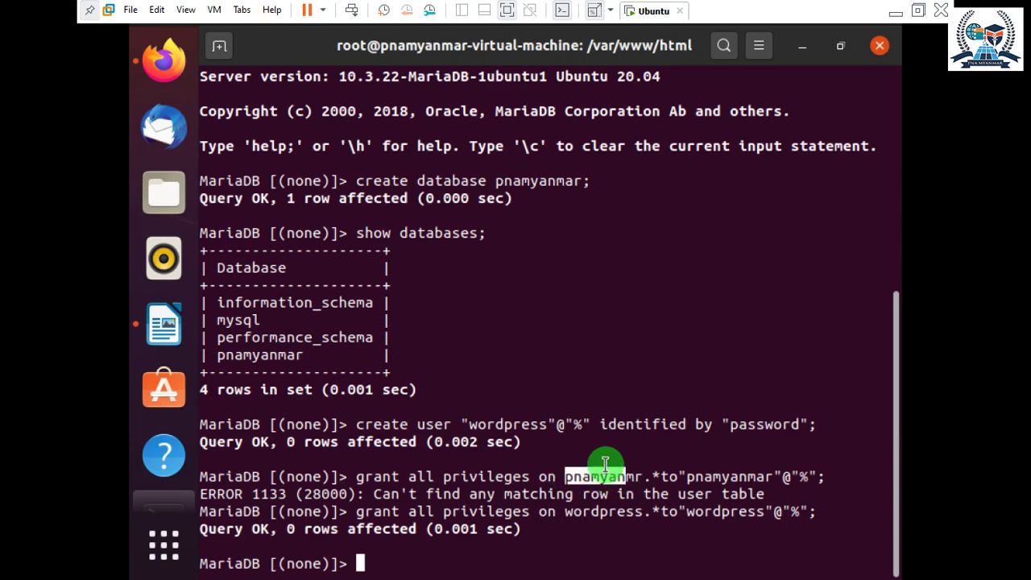
mouse_move(303, 356)
left_mouse_down()
mouse_move(222, 360)
mouse_move(299, 352)
left_mouse_up()
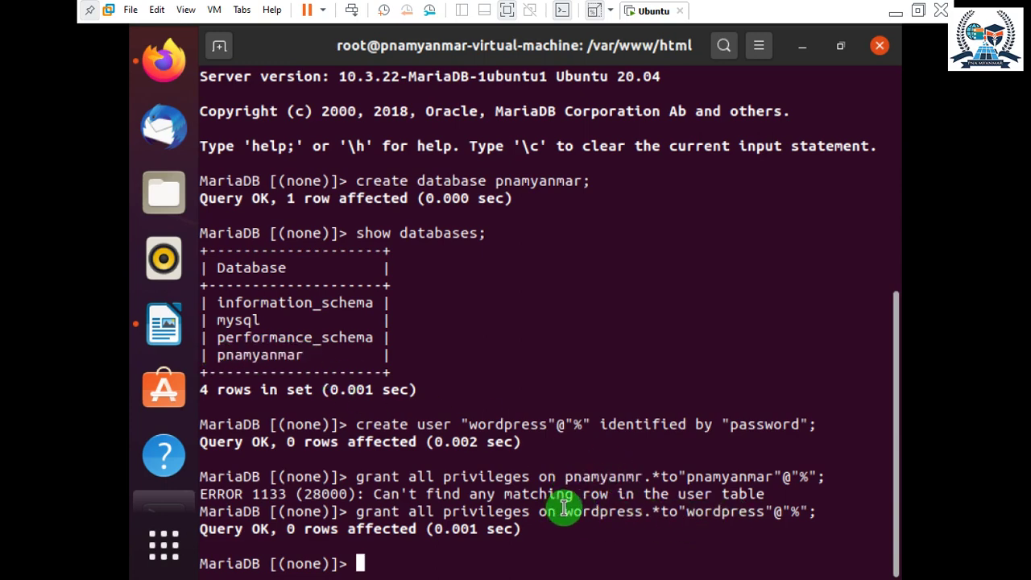
left_click_drag(564, 509, 640, 512)
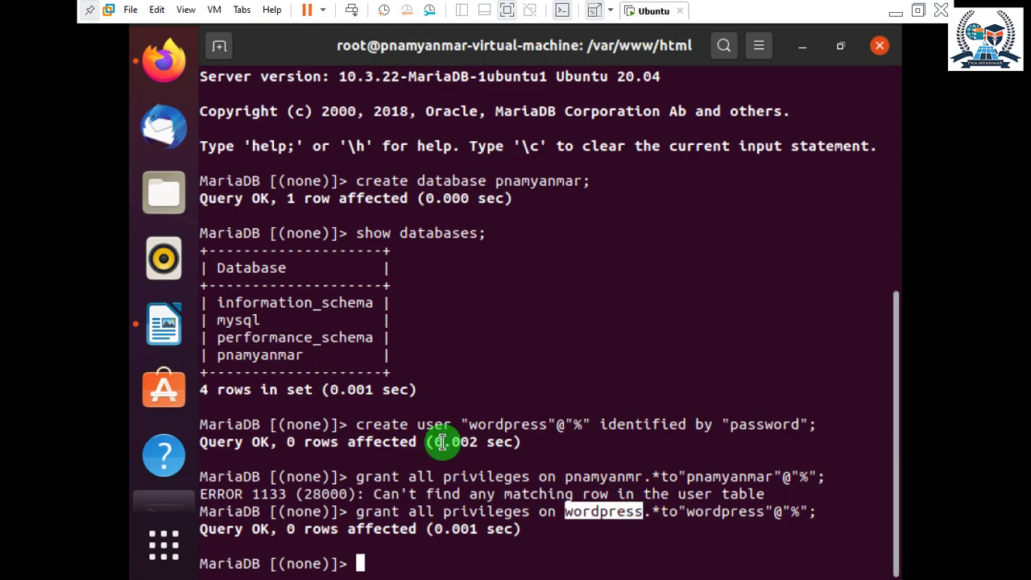
left_click_drag(313, 357, 217, 357)
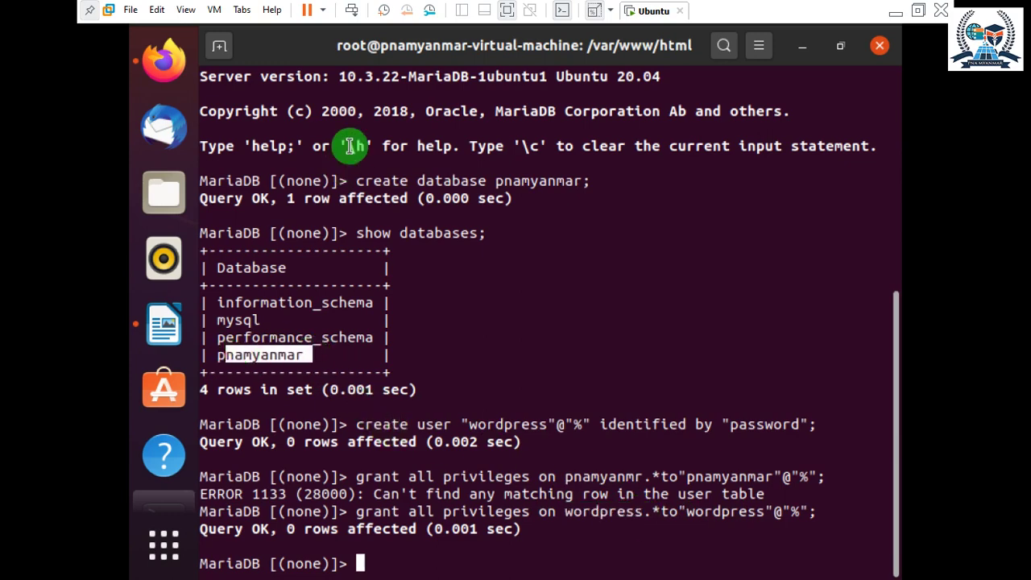
left_click(163, 60)
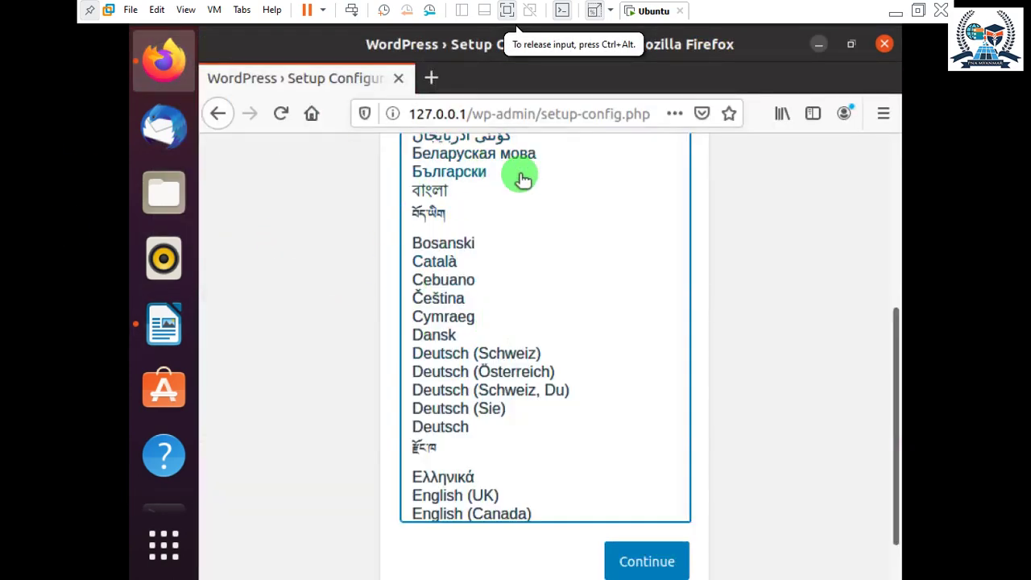
left_click(819, 44)
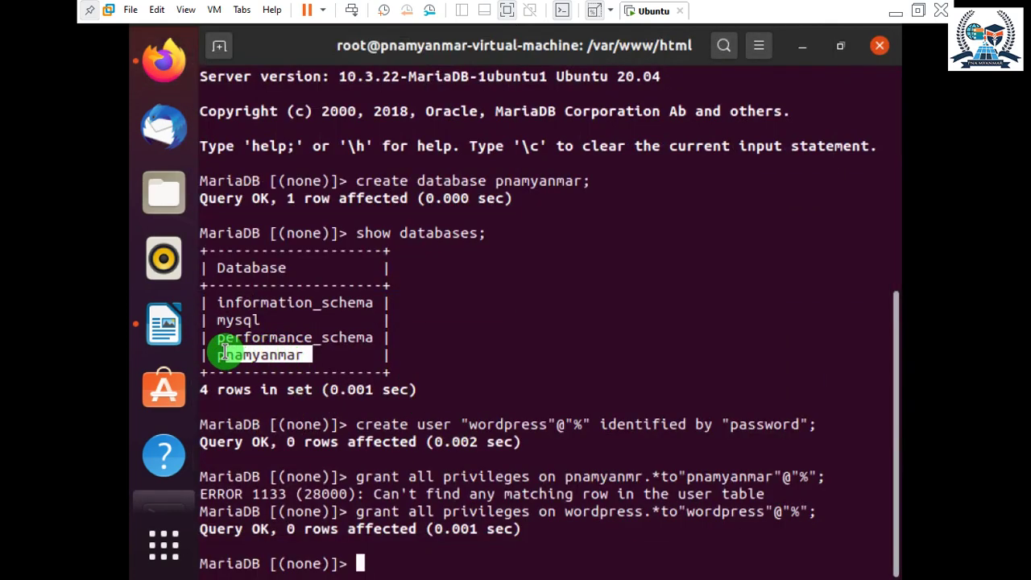
Review the pnamyanmar database row and the failed grant line in the terminal output.
left_click_drag(216, 354, 307, 355)
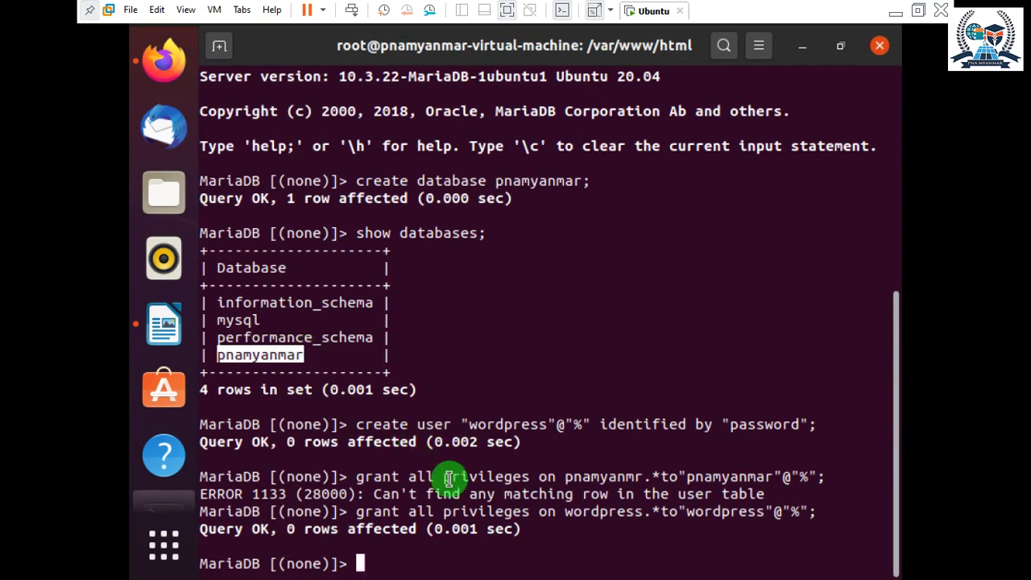
left_click(552, 460)
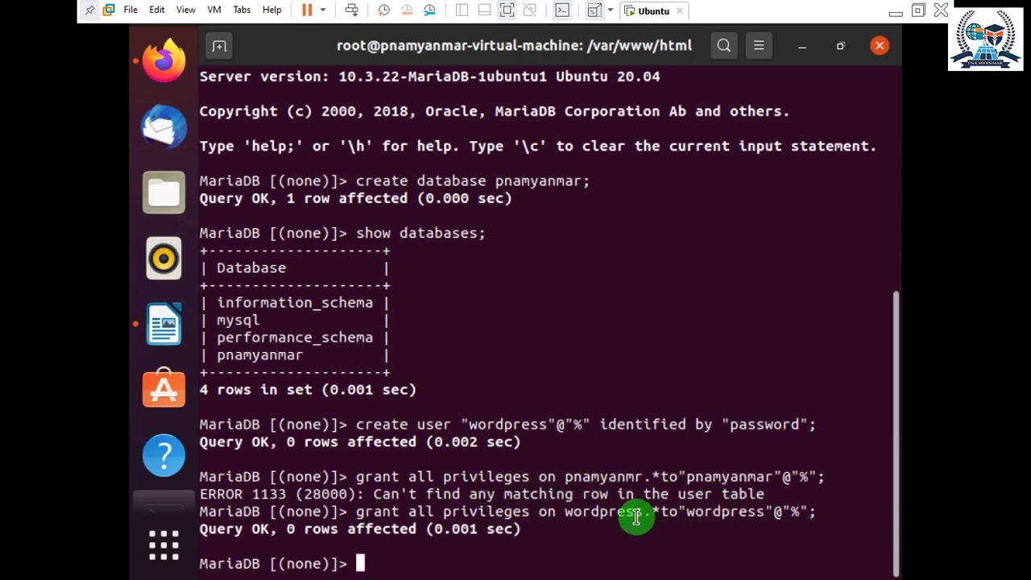
left_click_drag(571, 475, 199, 475)
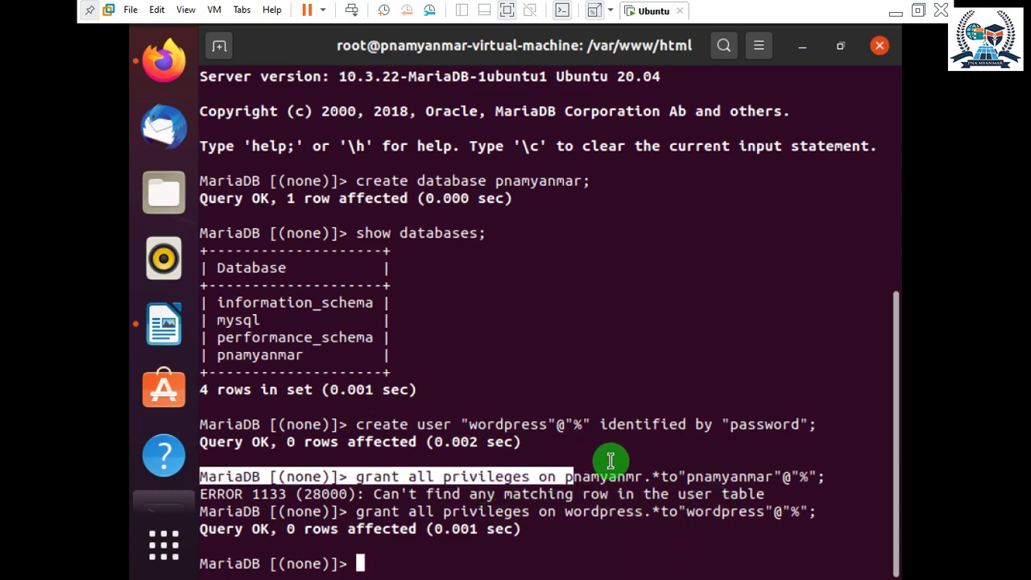
left_click(616, 458)
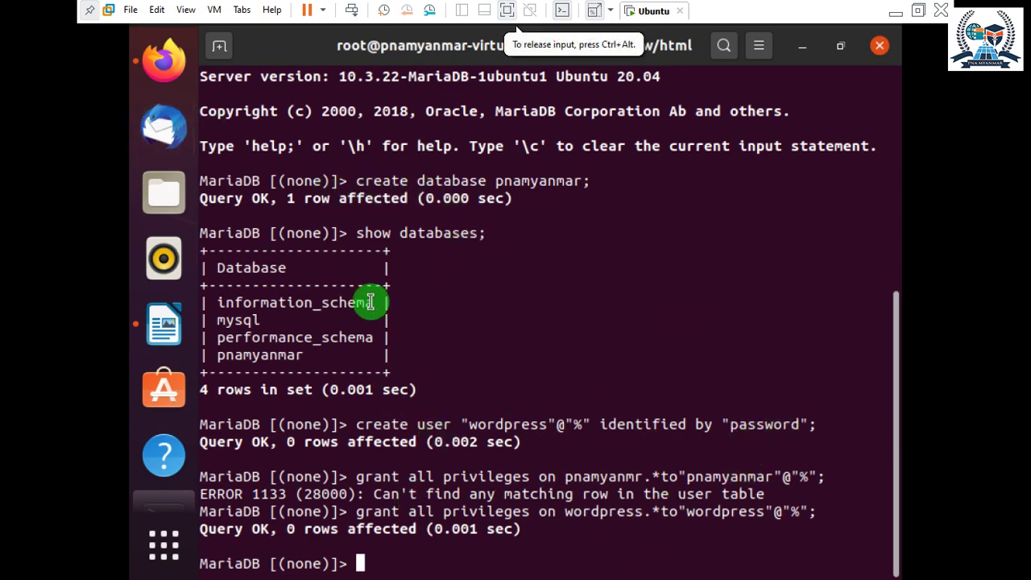
left_click_drag(224, 355, 280, 355)
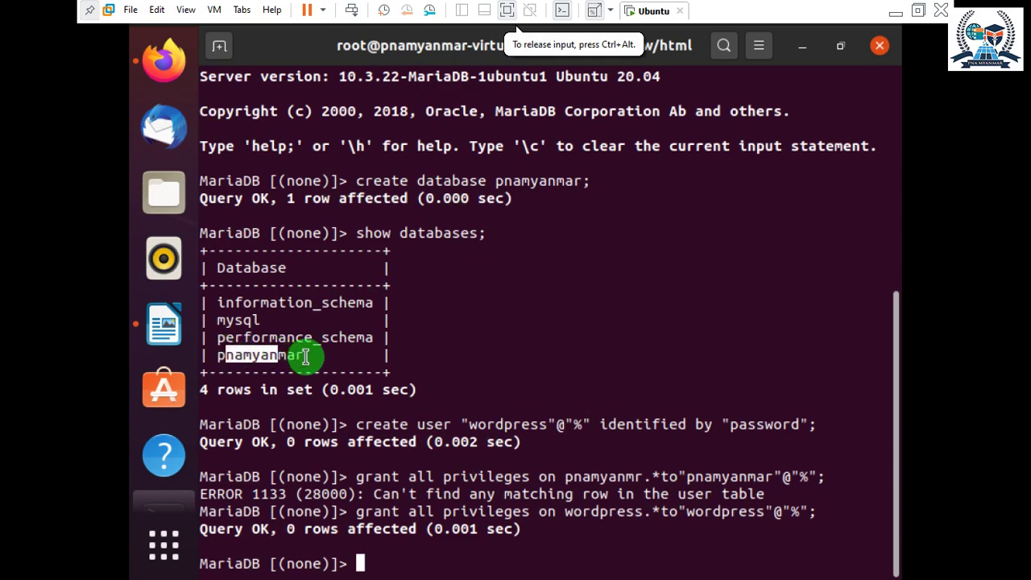
left_click(301, 357)
scroll(426, 334, "up", 2)
scroll(427, 335, "down", 2)
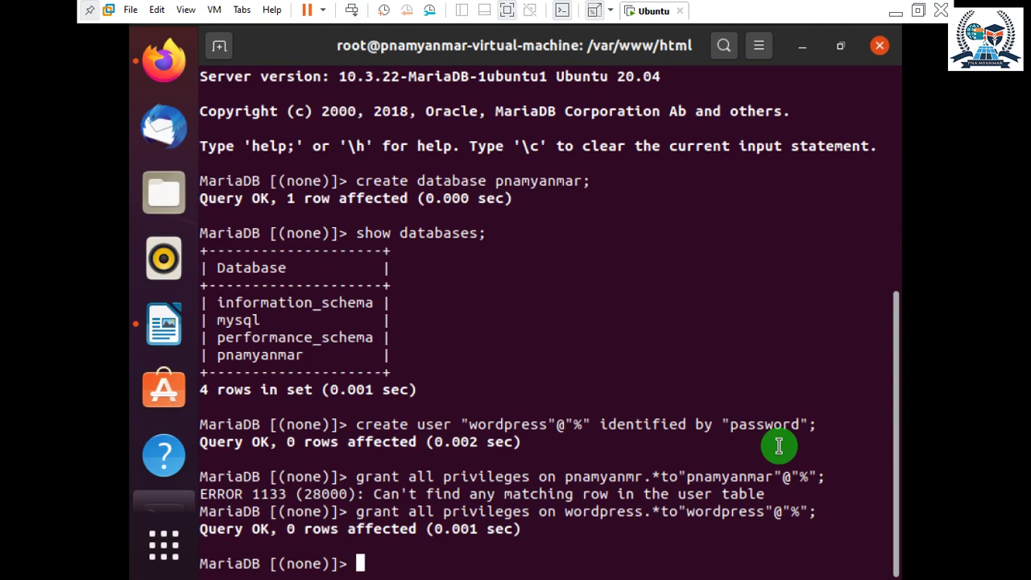
Quit MariaDB and clear the terminal screen.
type("qui")
key("Return")
key("Return")
key("Return")
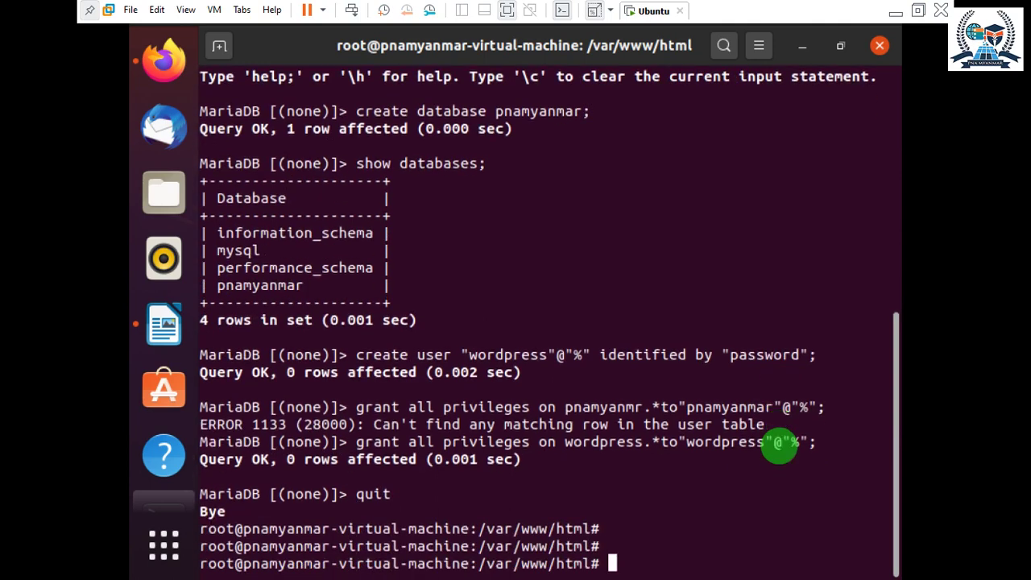
type("clear4")
key("Return")
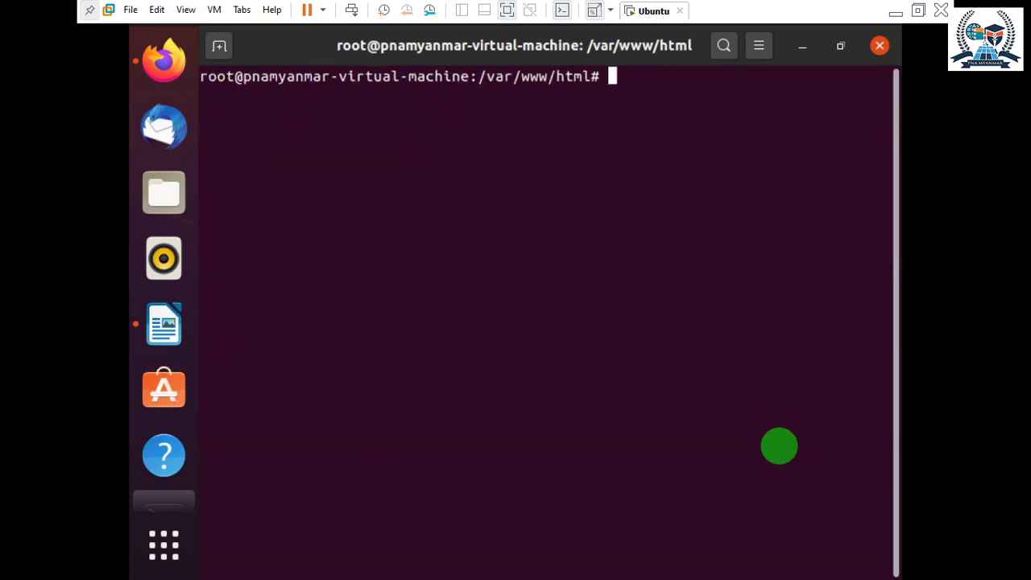
Bring Firefox forward and continue the WordPress setup with English (United States).
left_click(165, 58)
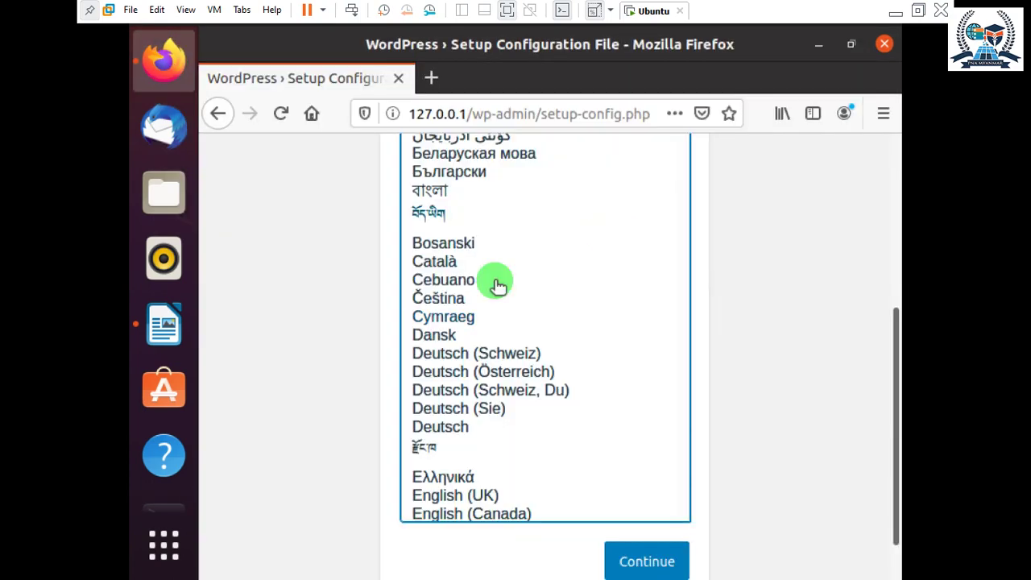
scroll(664, 325, "up", 6)
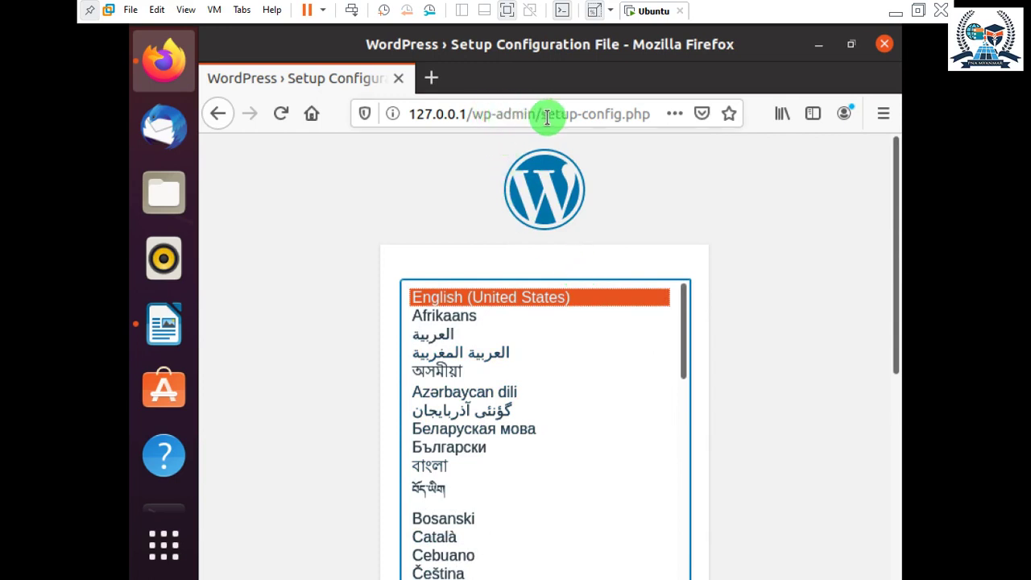
left_click_drag(548, 115, 649, 110)
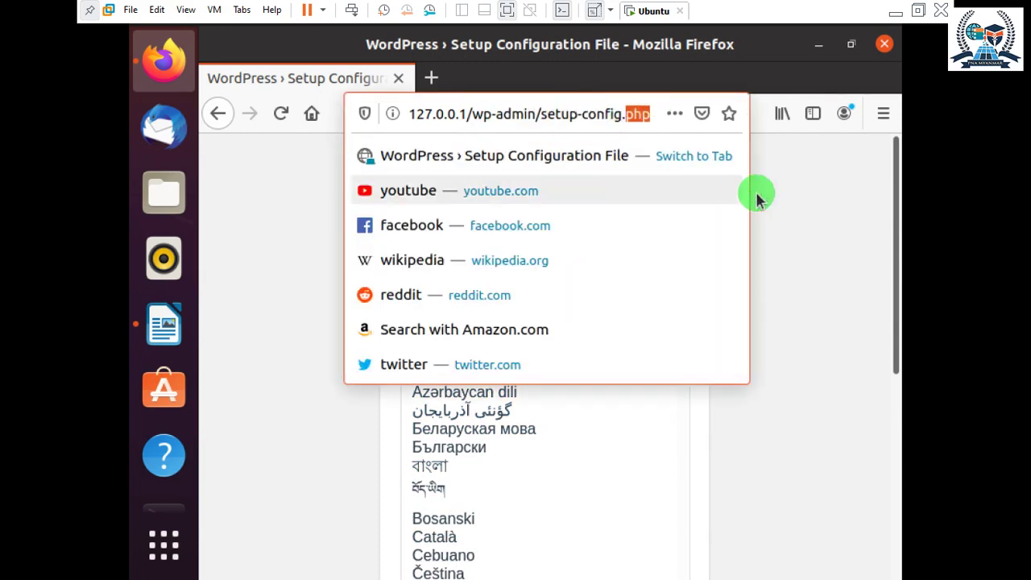
left_click(793, 190)
scroll(706, 331, "down", 5)
scroll(516, 249, "up", 5)
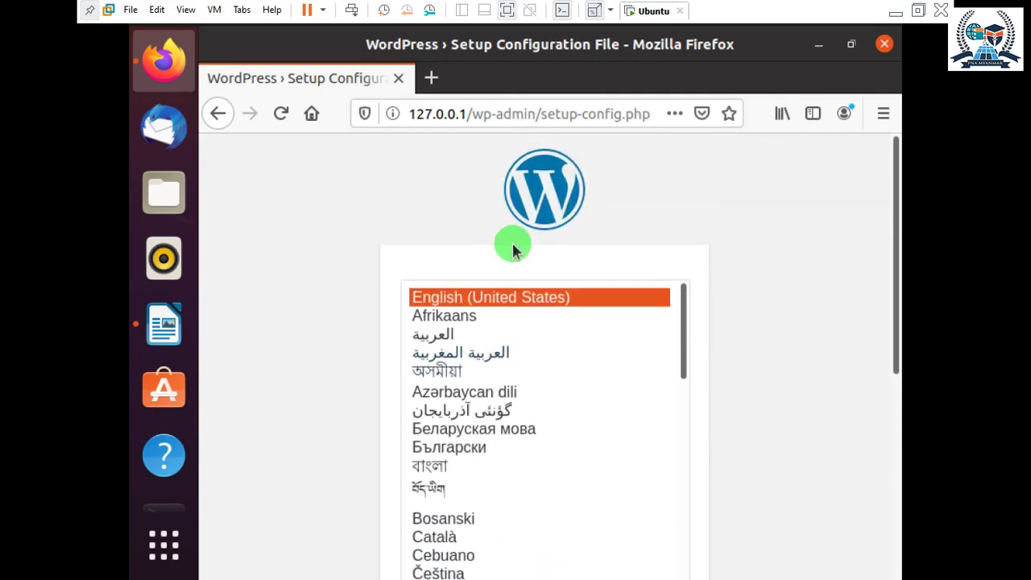
scroll(557, 307, "down", 1)
scroll(558, 307, "down", 10)
scroll(741, 392, "down", 5)
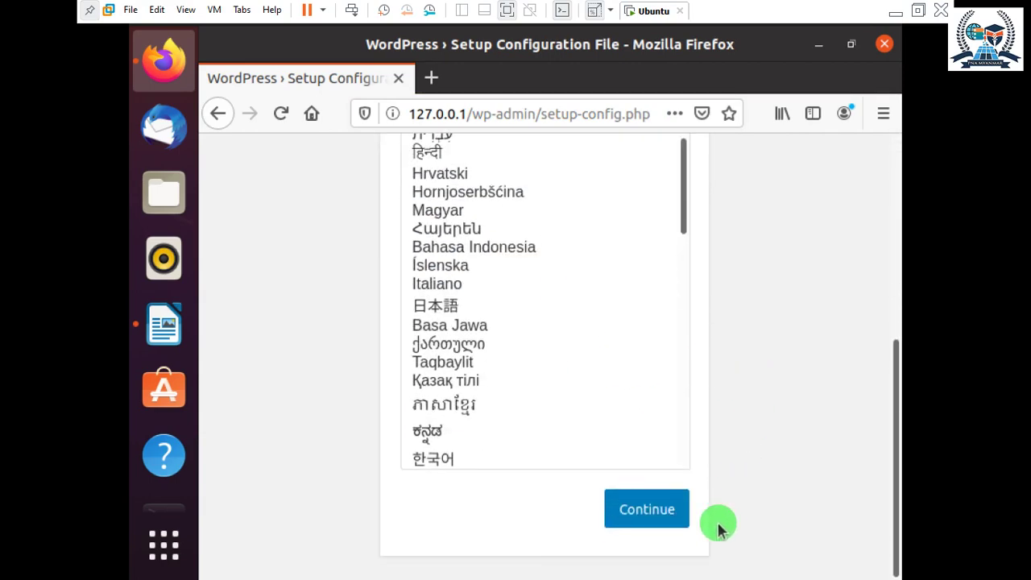
left_click(651, 517)
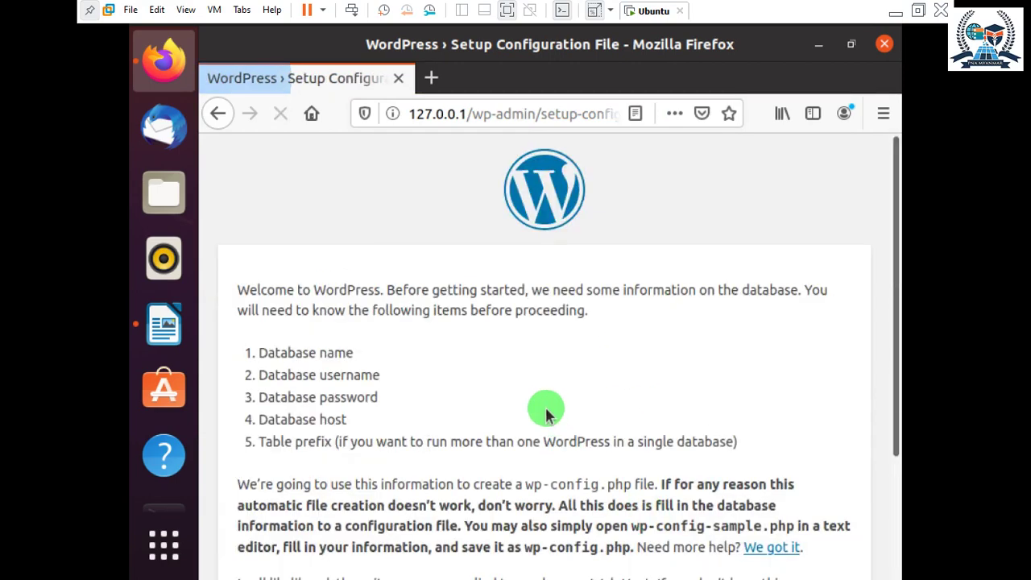
scroll(471, 376, "down", 3)
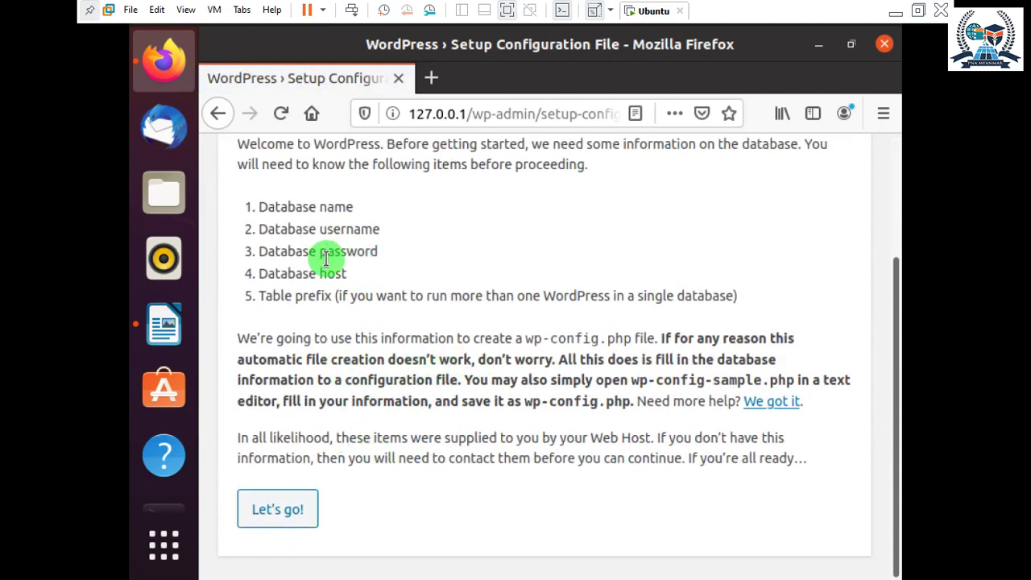
Open the connection form and enter Database Name pnamyanmar and Username root.
left_click(274, 507)
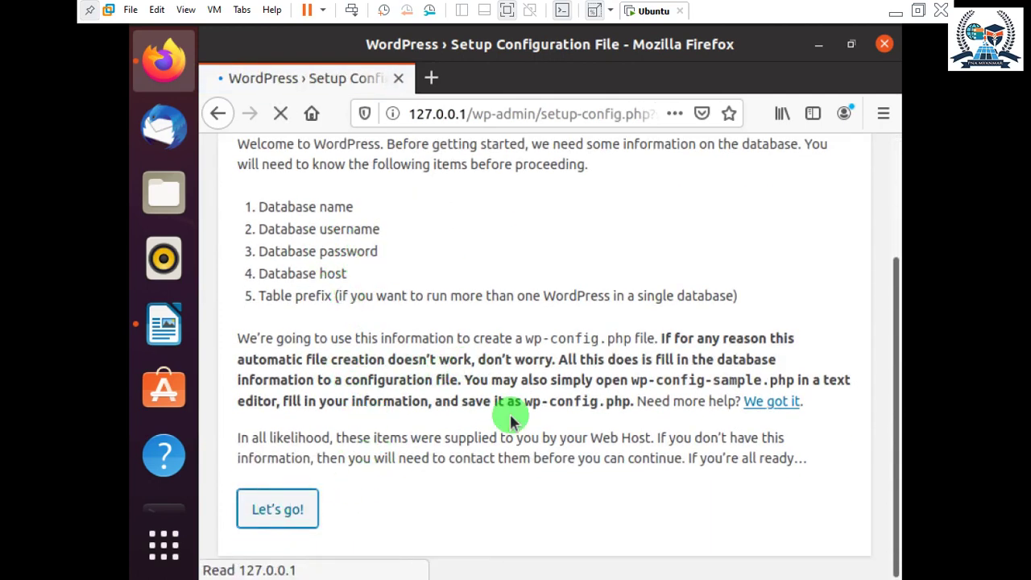
scroll(560, 405, "down", 3)
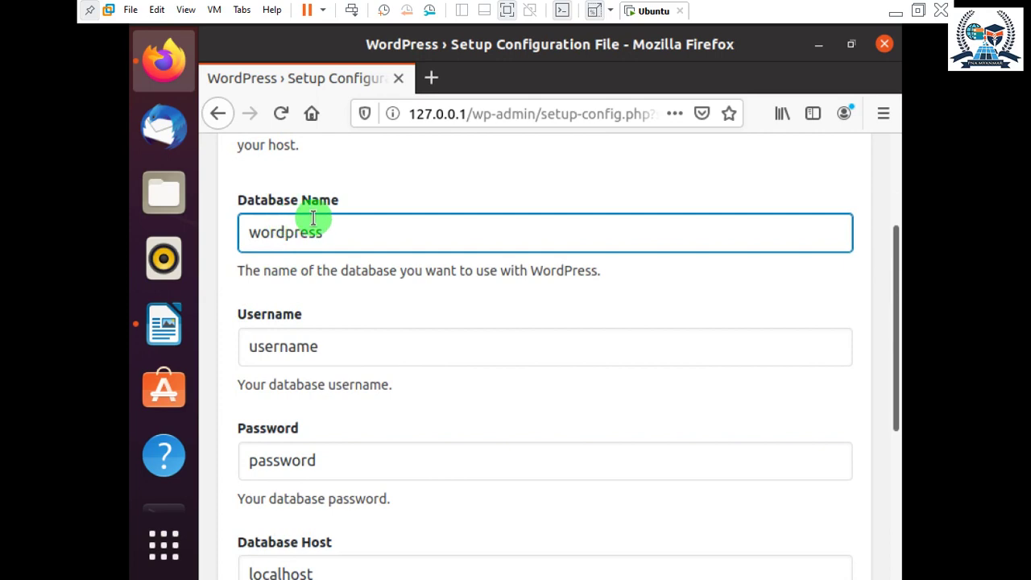
type("pna")
key("BackSpace")
key("BackSpace")
key("BackSpace")
left_click_drag(344, 223, 129, 219)
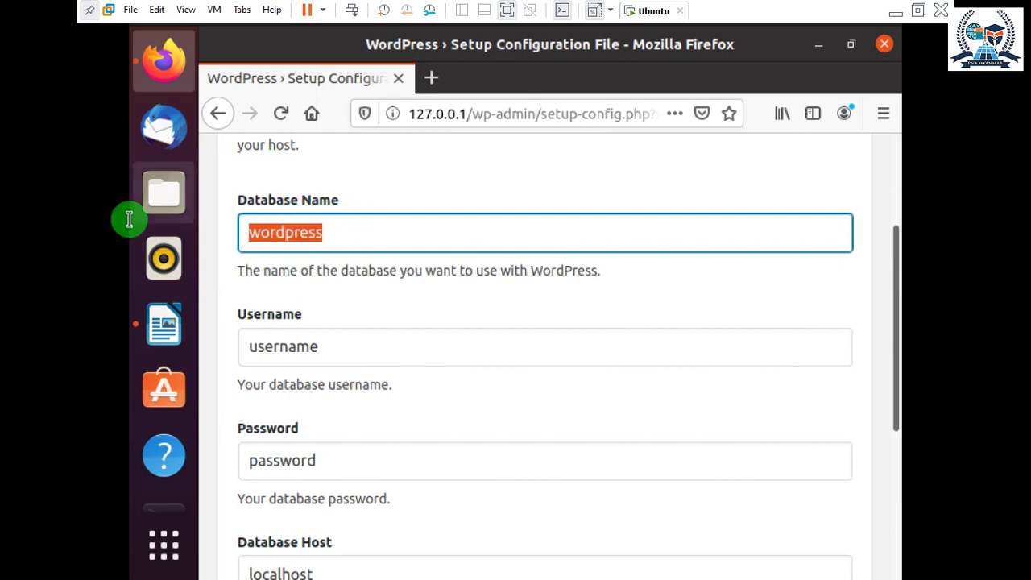
type("pnamyanmar")
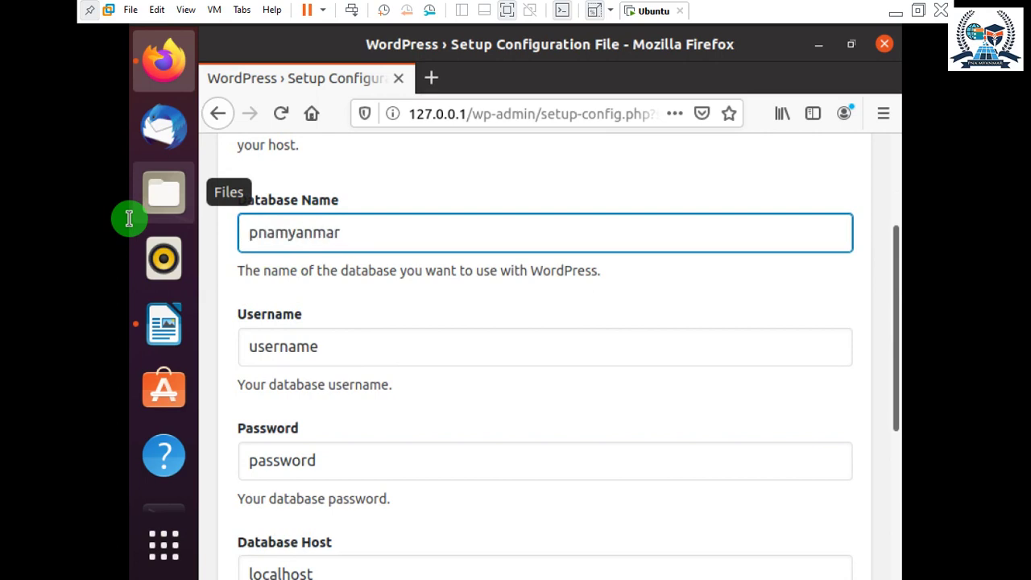
key("ctrl+a")
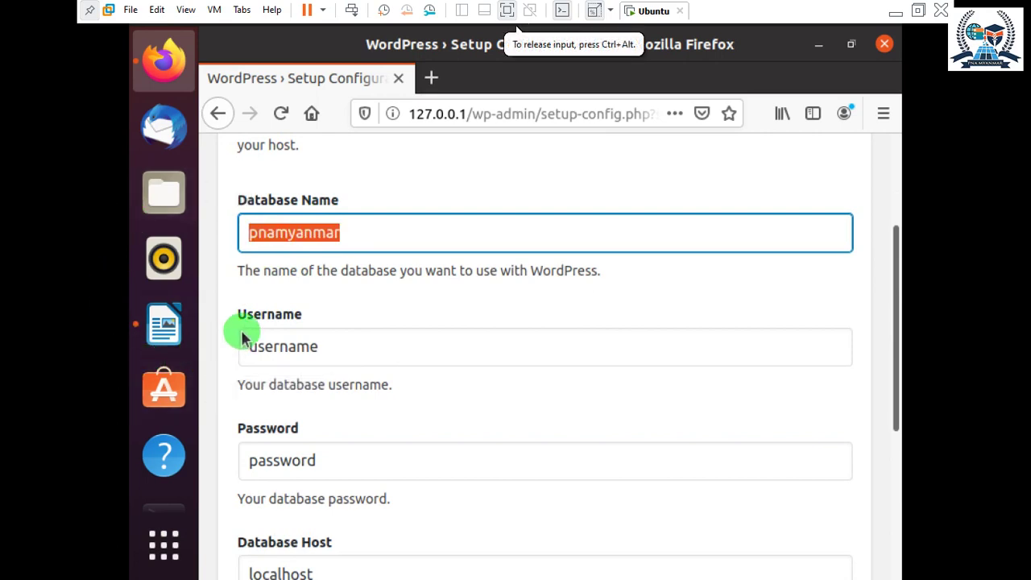
left_click_drag(341, 350, 196, 347)
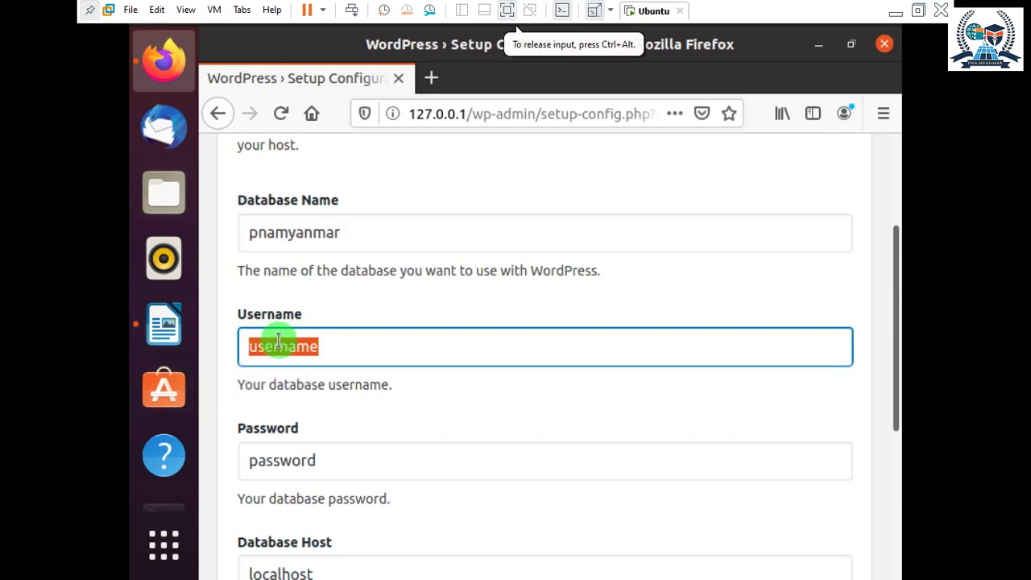
type("root")
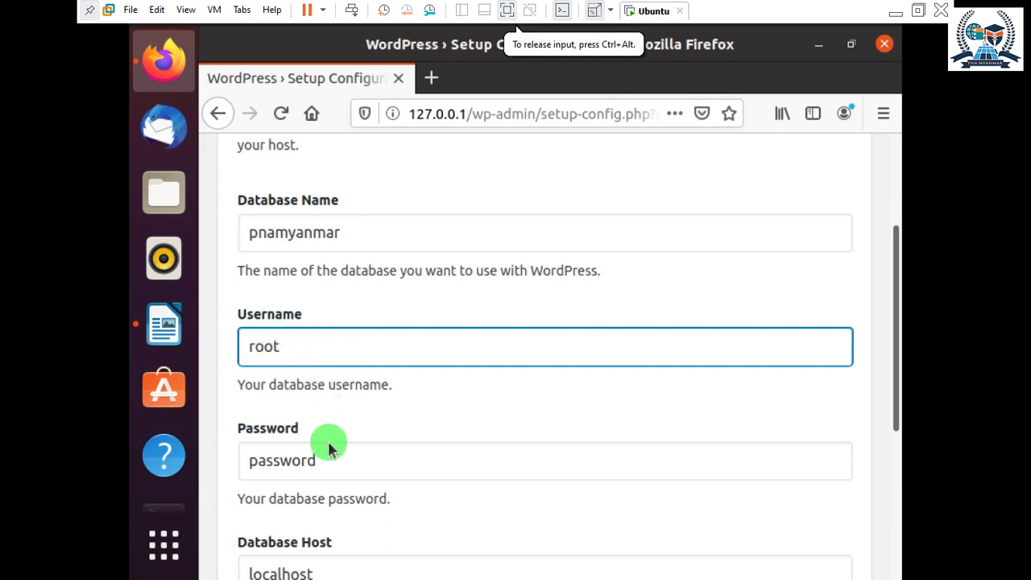
Check that Password, Database Host localhost and Table Prefix keep their default values.
left_click_drag(335, 463, 226, 462)
left_click(343, 464)
scroll(306, 362, "down", 3)
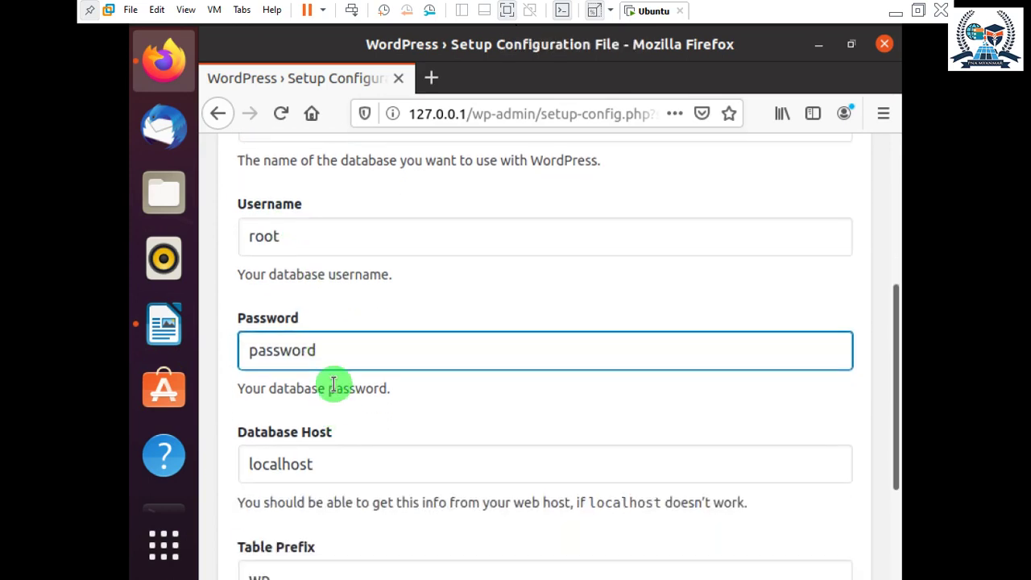
scroll(333, 384, "down", 3)
left_click(329, 369)
scroll(338, 411, "down", 2)
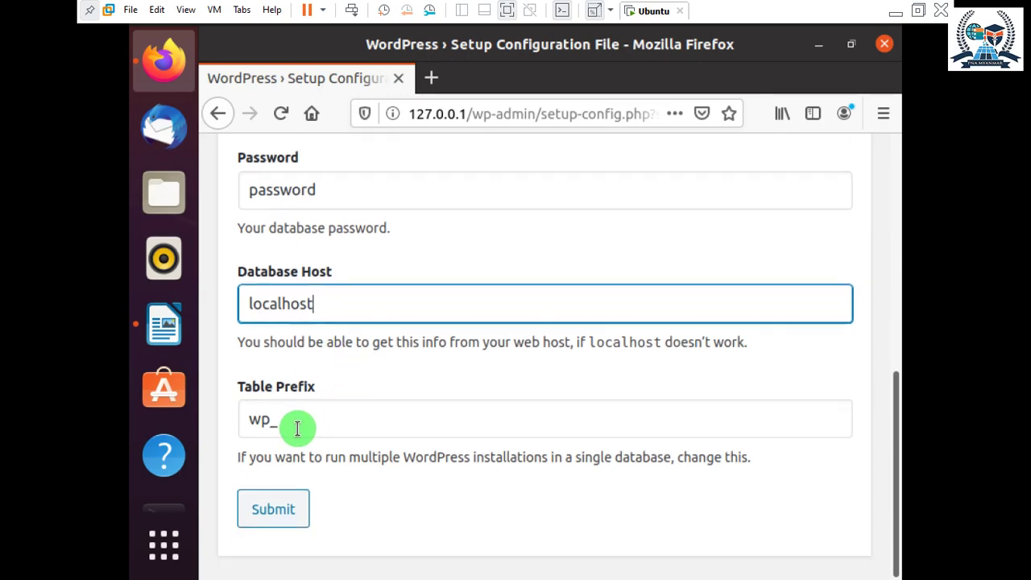
left_click(310, 431)
scroll(355, 390, "up", 8)
scroll(354, 391, "up", 1)
left_click(357, 347)
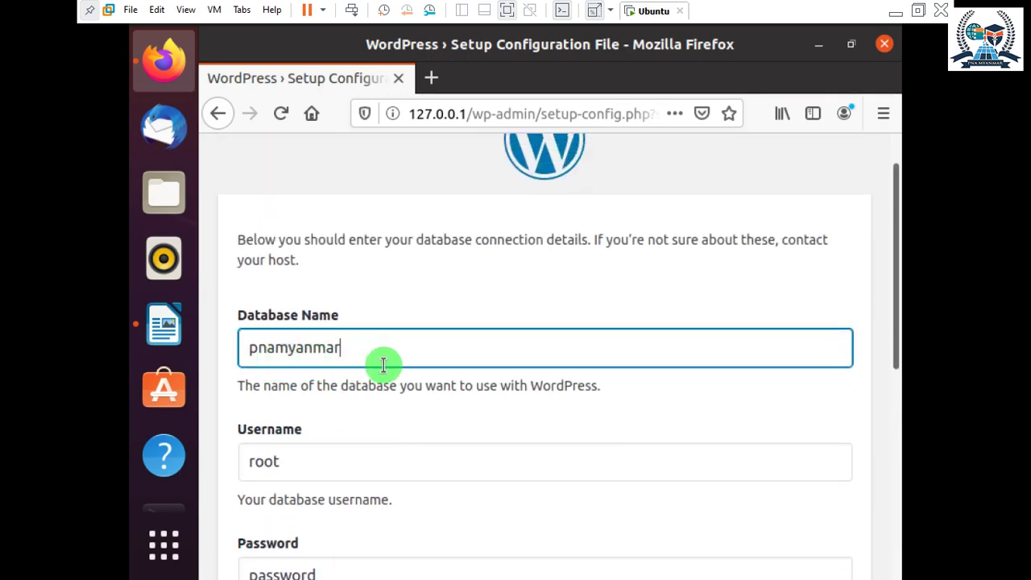
scroll(381, 364, "down", 5)
Submit the connection details, retry after the error, change the username and submit again.
left_click(298, 512)
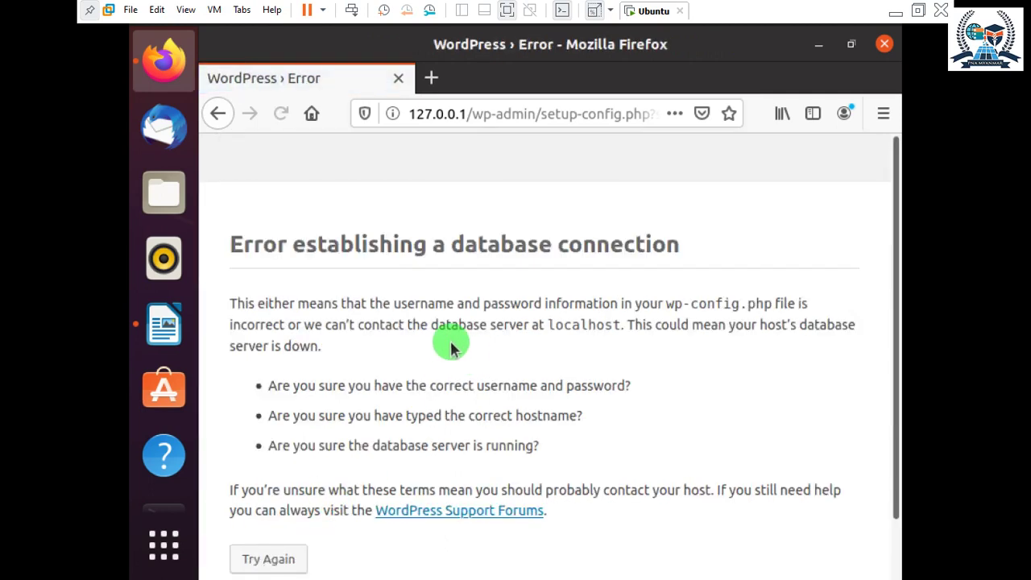
scroll(483, 270, "down", 2)
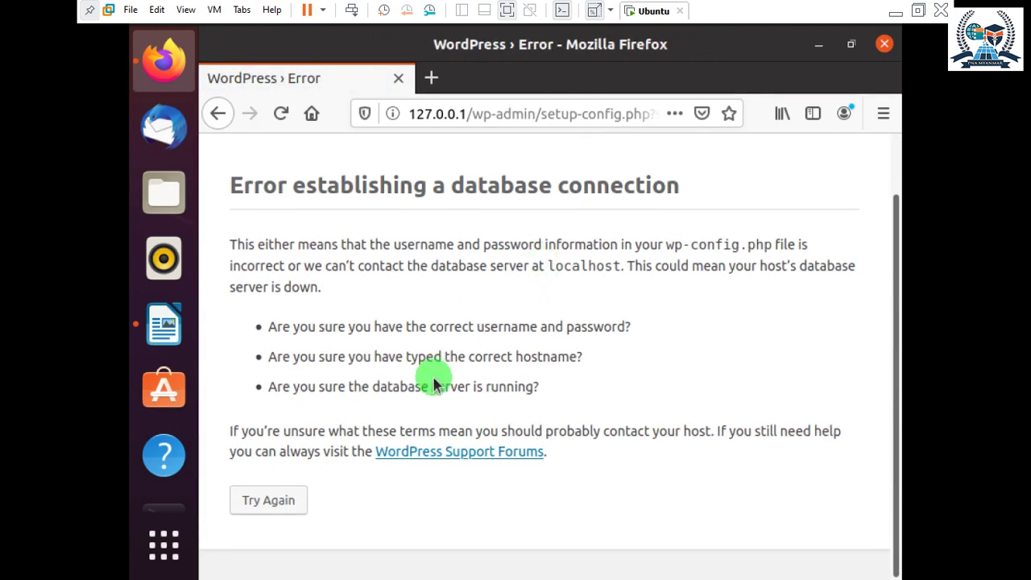
left_click(294, 498)
scroll(346, 322, "up", 4)
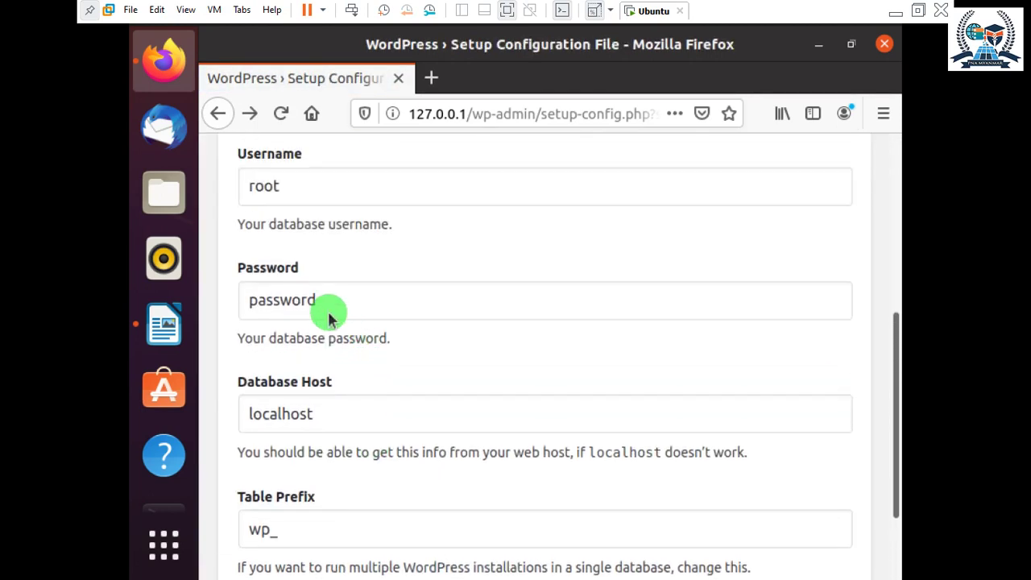
left_click_drag(291, 241, 221, 234)
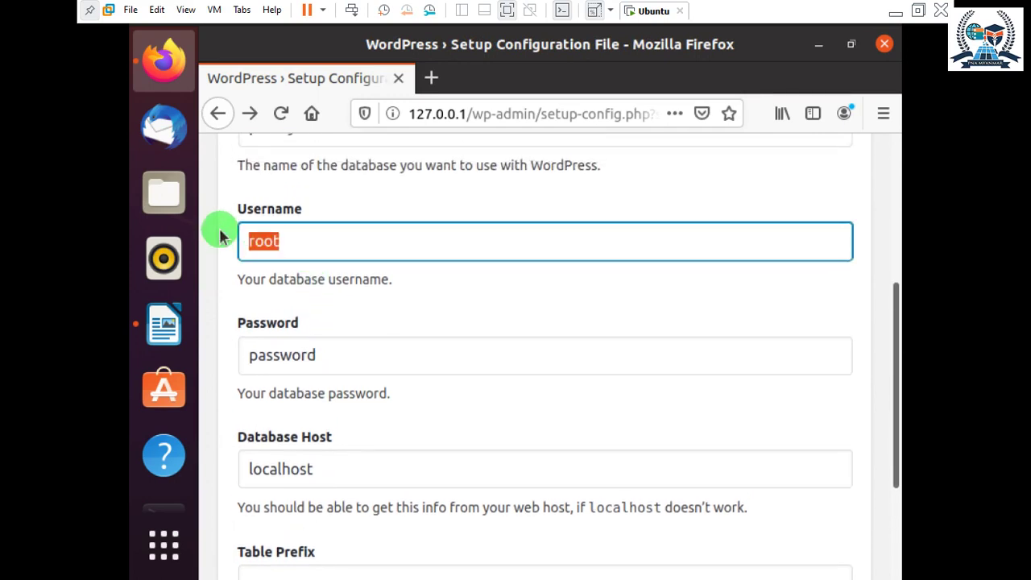
type("pnamyanmar")
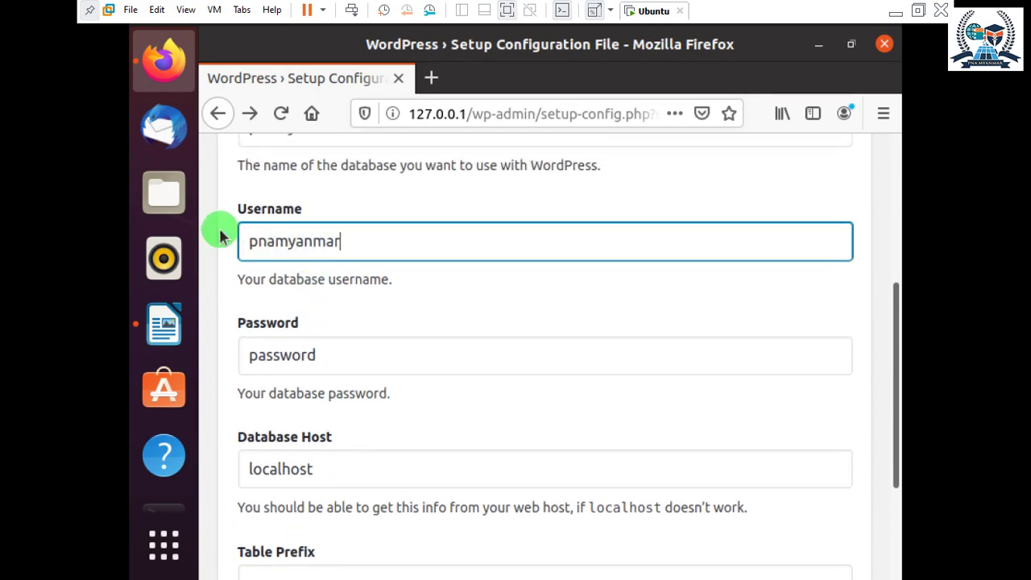
scroll(242, 241, "down", 3)
left_click(286, 523)
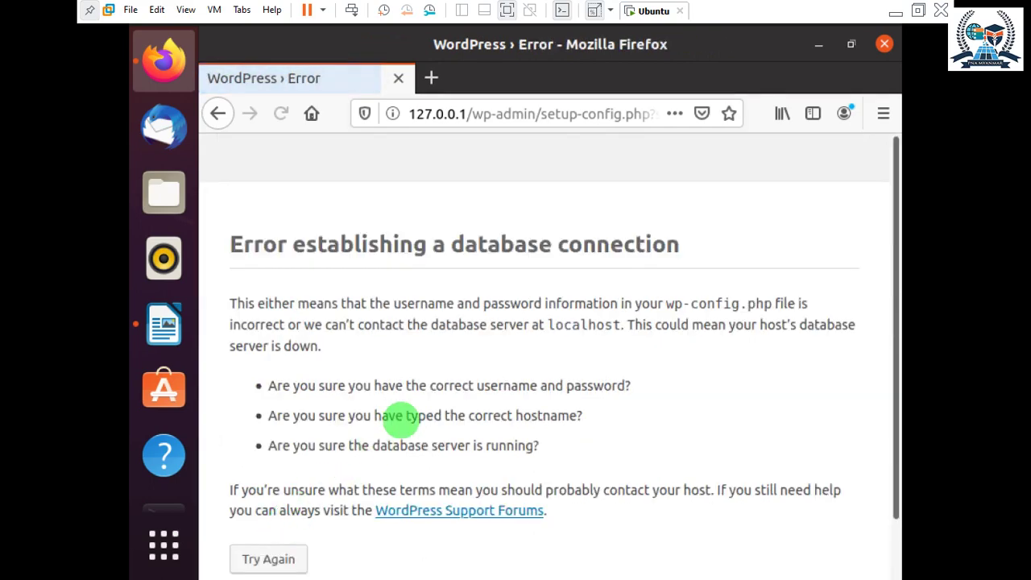
scroll(386, 403, "down", 1)
left_click(306, 499)
Change Database Name to wordpress and Username back to root, submit, and retry.
scroll(410, 342, "up", 2)
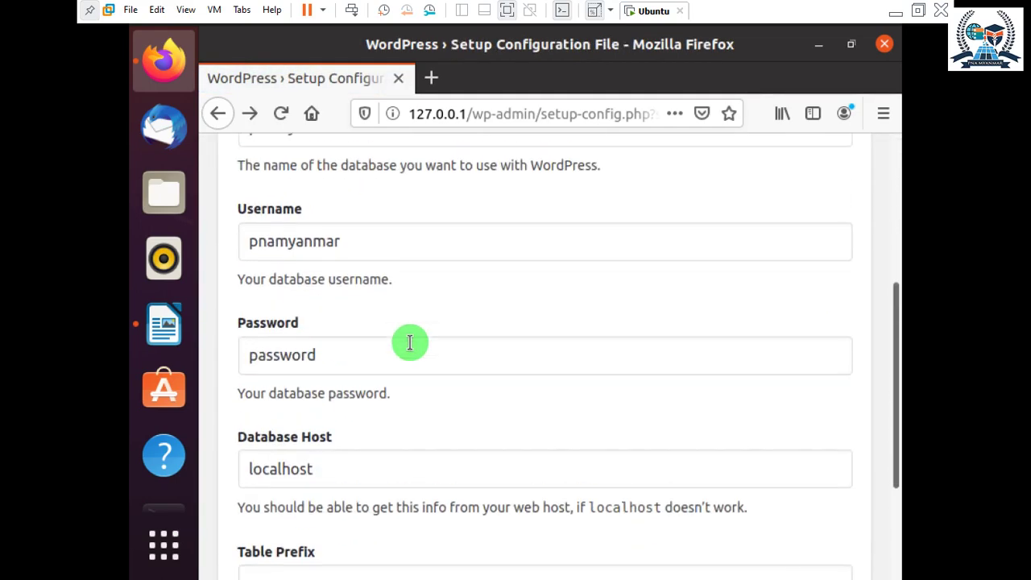
scroll(410, 342, "up", 3)
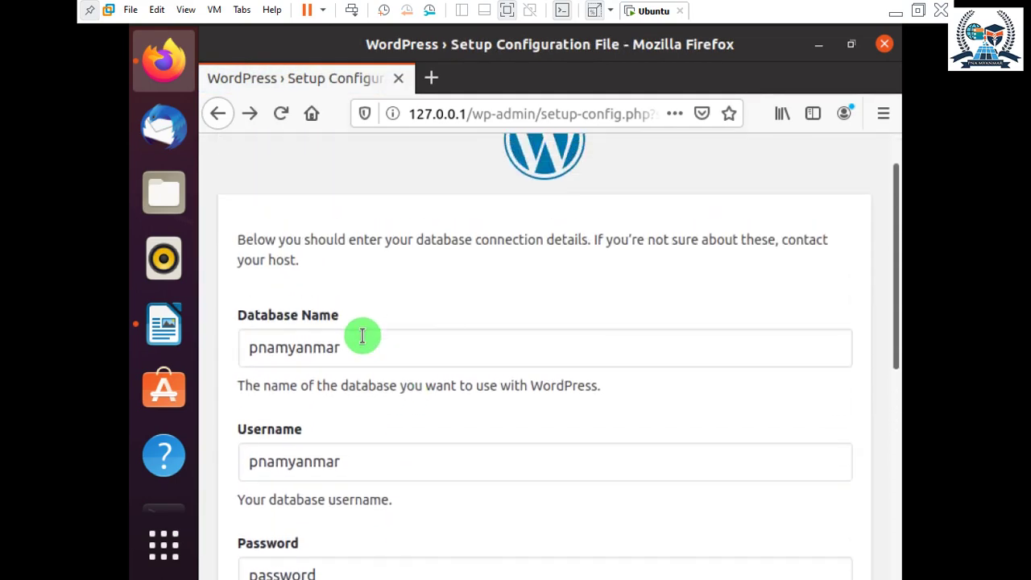
left_click(357, 345)
double_click(357, 345)
scroll(357, 345, "up", 1)
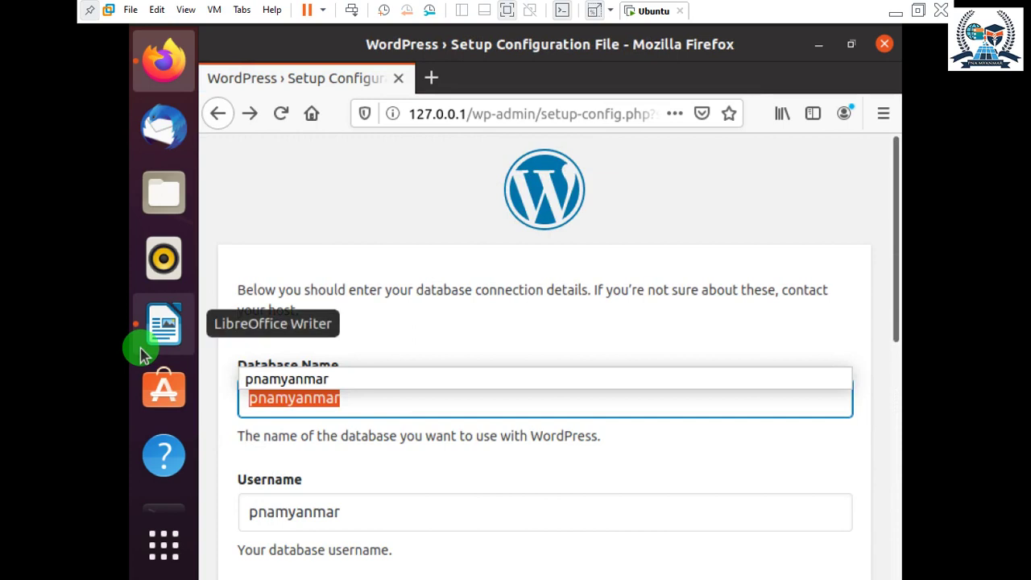
type("wordpre")
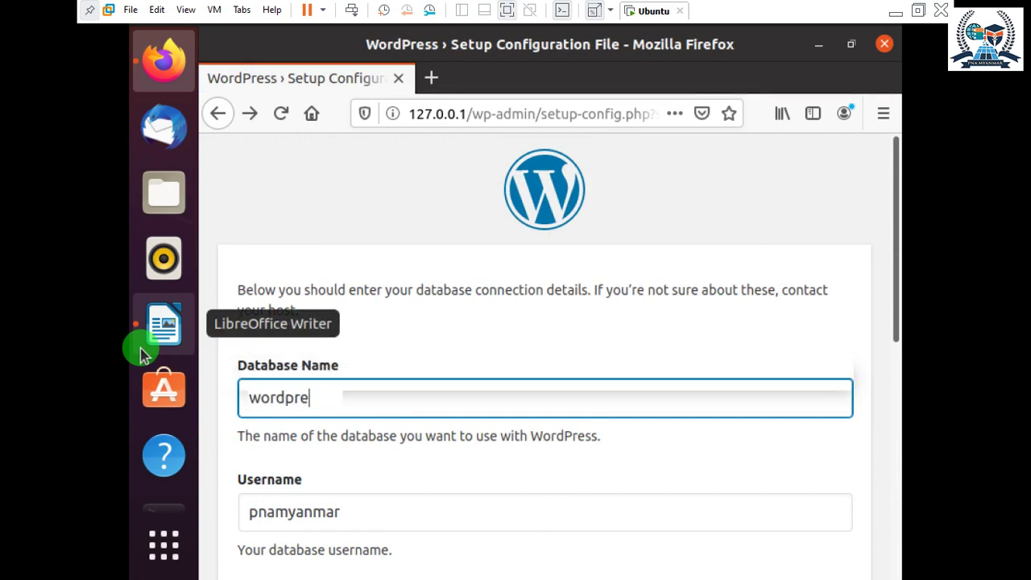
type("ss")
scroll(265, 394, "down", 2)
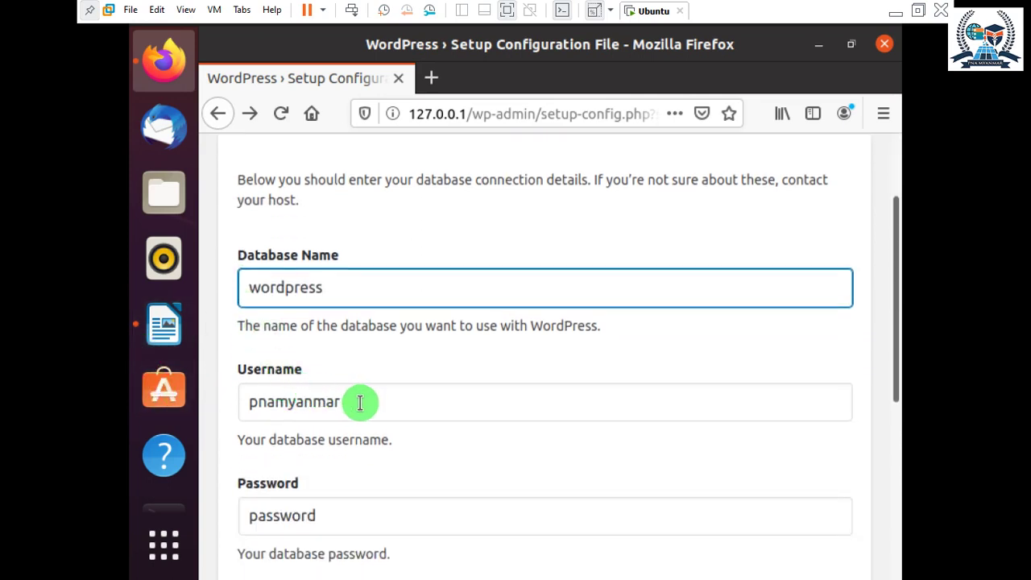
left_click_drag(362, 401, 206, 410)
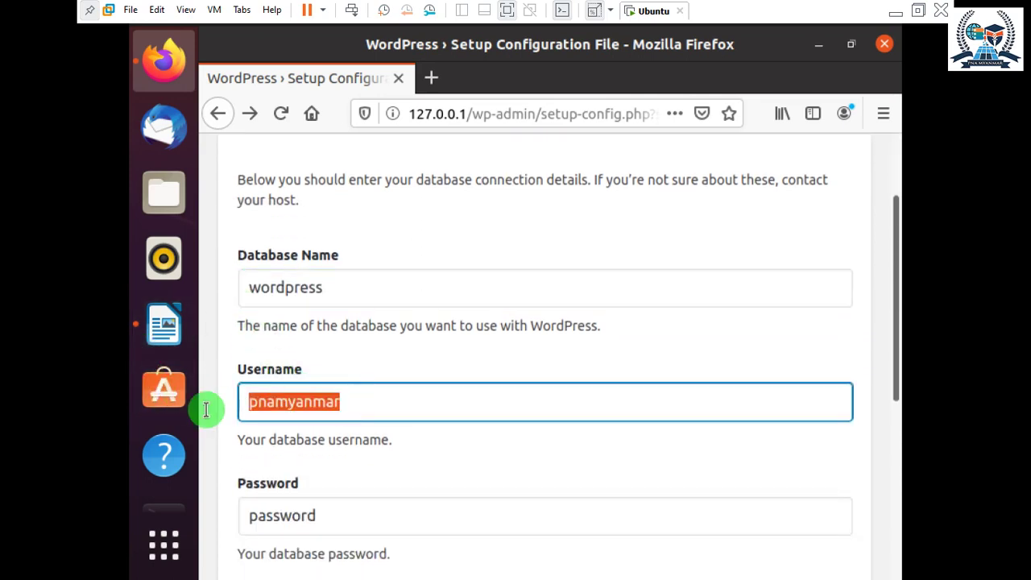
type("ot")
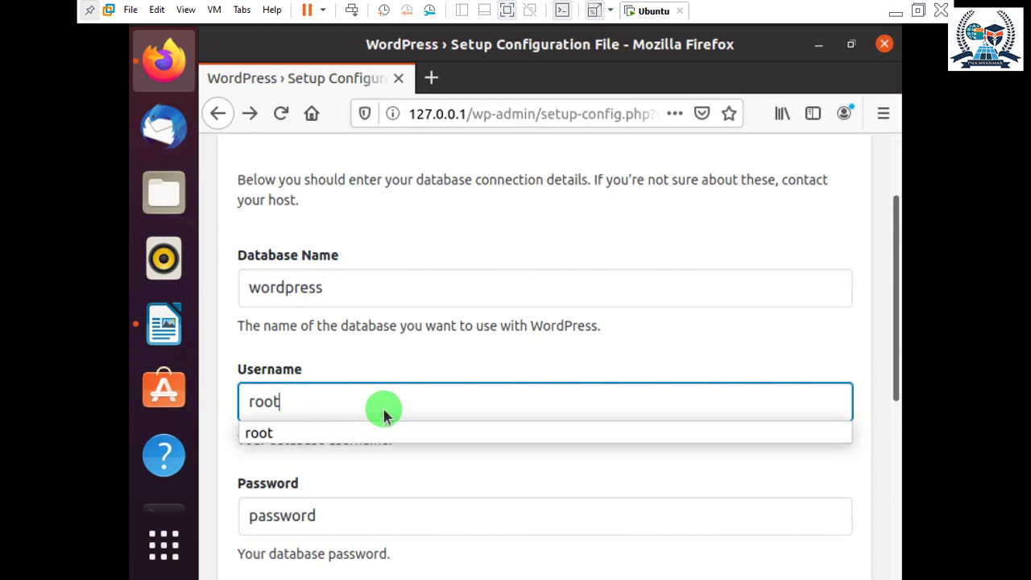
left_click(435, 327)
scroll(422, 435, "down", 5)
left_click(278, 509)
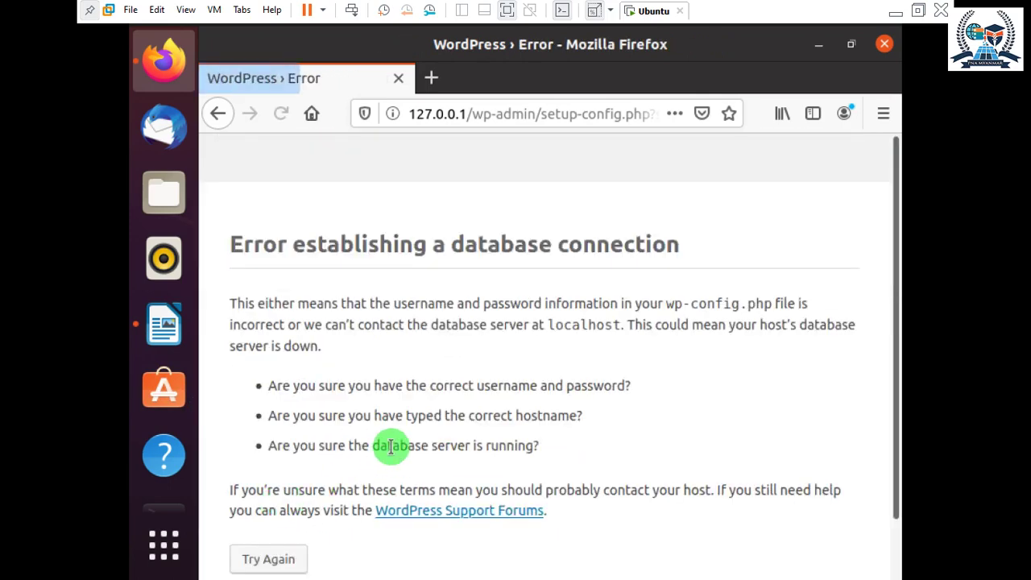
left_click(294, 564)
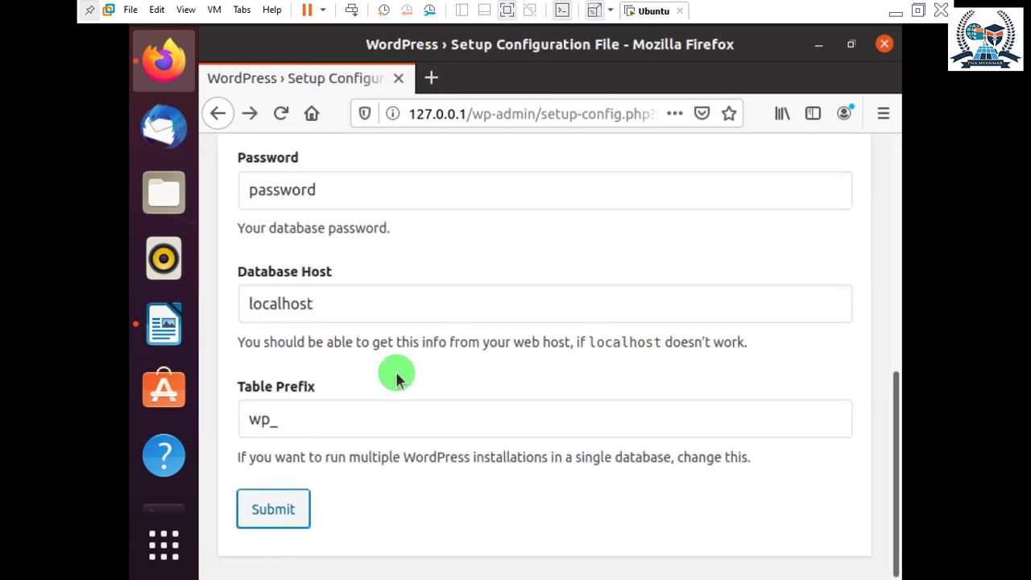
Look over the form again, then switch to the terminal.
scroll(396, 354, "up", 3)
scroll(387, 341, "up", 2)
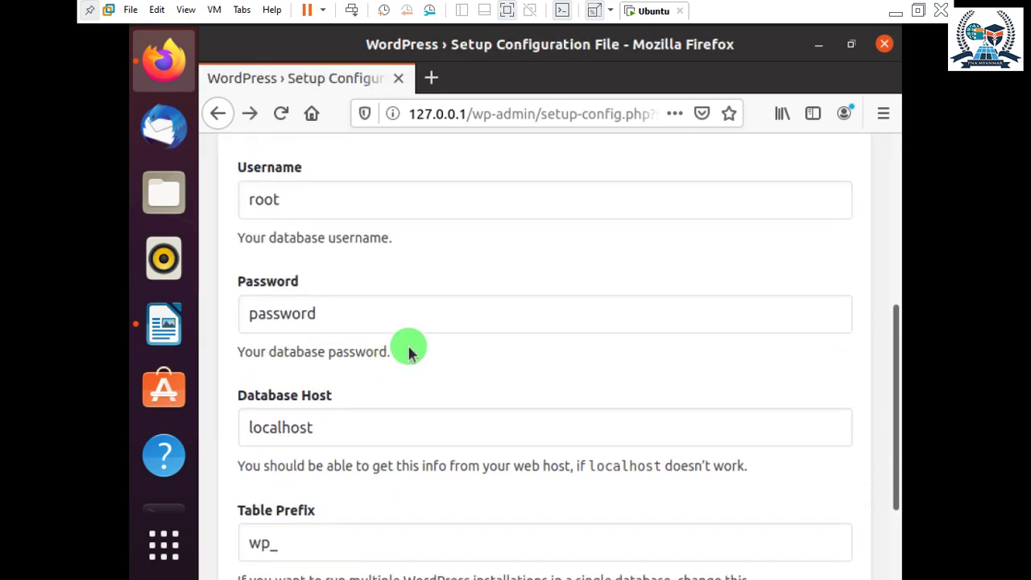
scroll(409, 329, "down", 2)
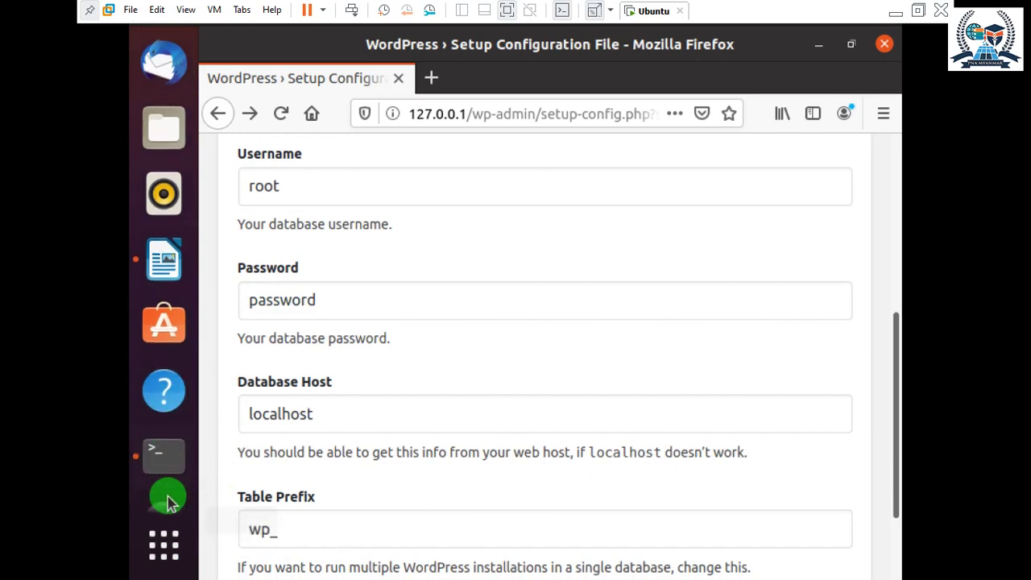
left_click(164, 456)
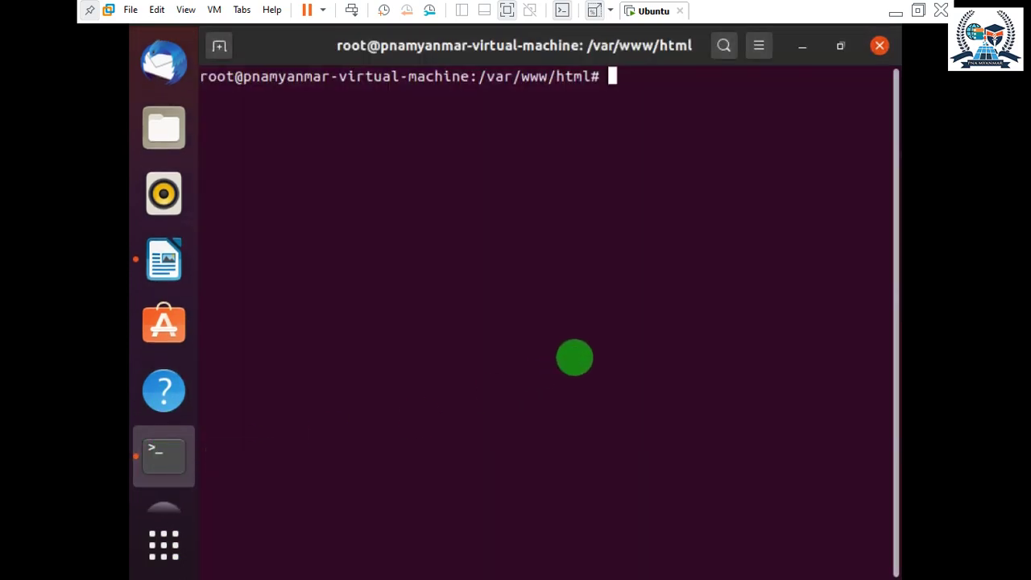
Log in with sudo mysql -u root -p and run show databases;.
type("sudo mysql -u root -p")
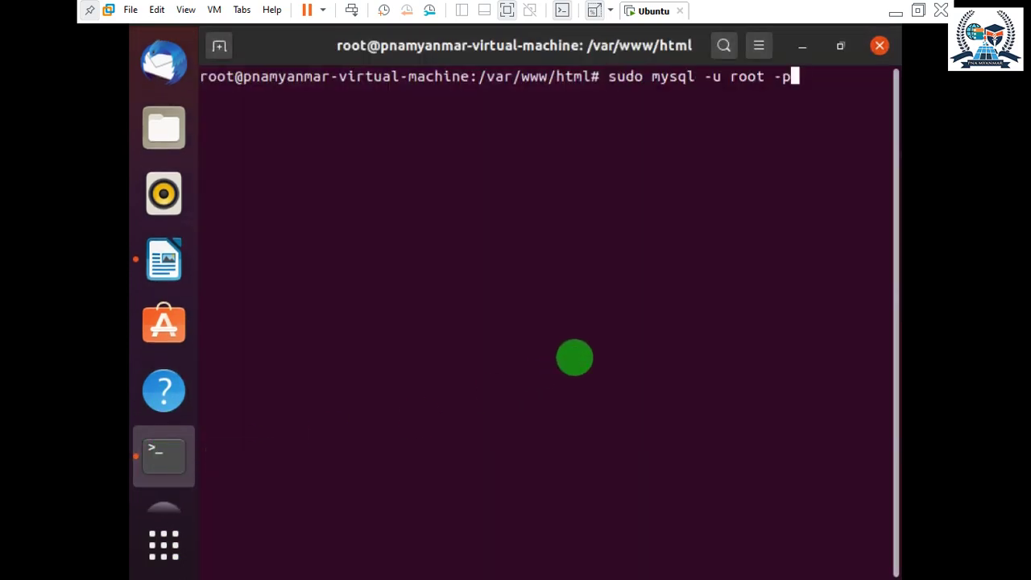
key("Return")
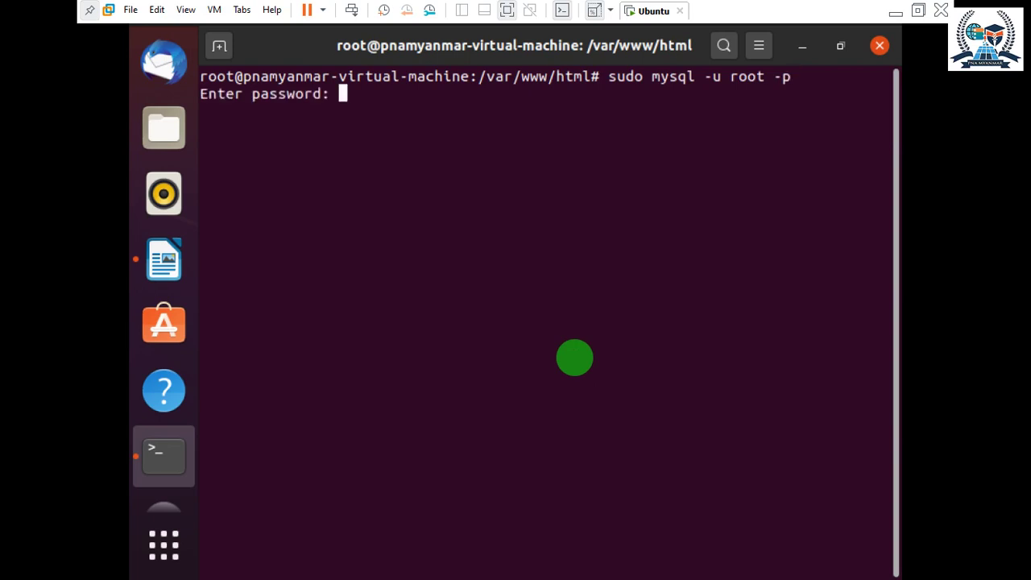
key("Return")
type("sjow")
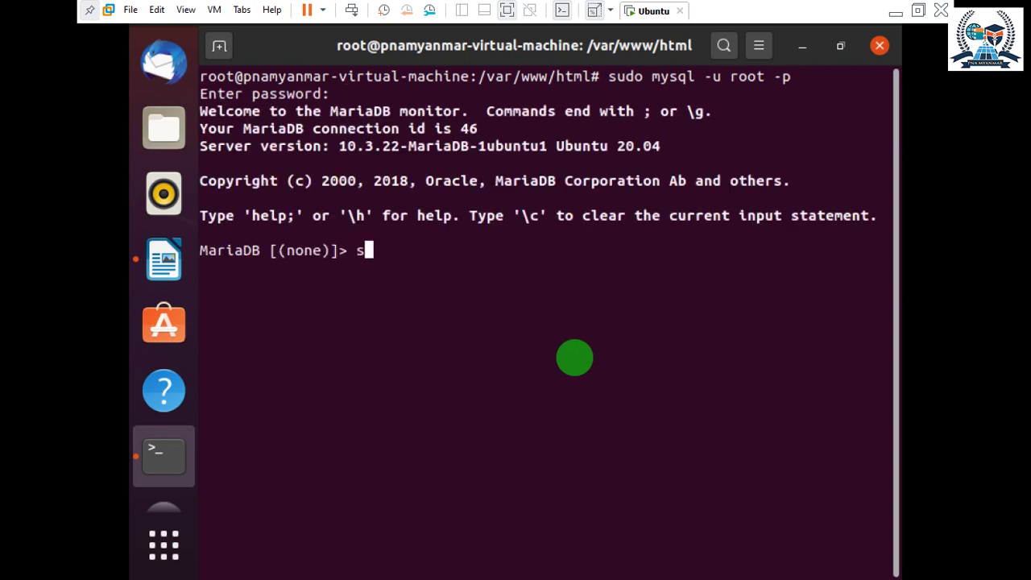
key("BackSpace")
key("BackSpace")
key("BackSpace")
type("how data")
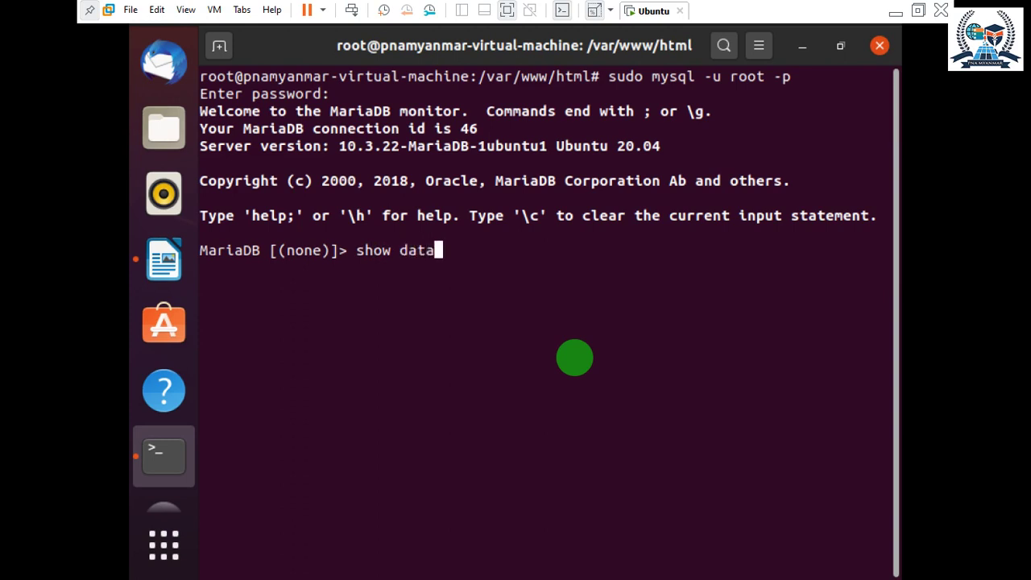
type("bases;")
key("Return")
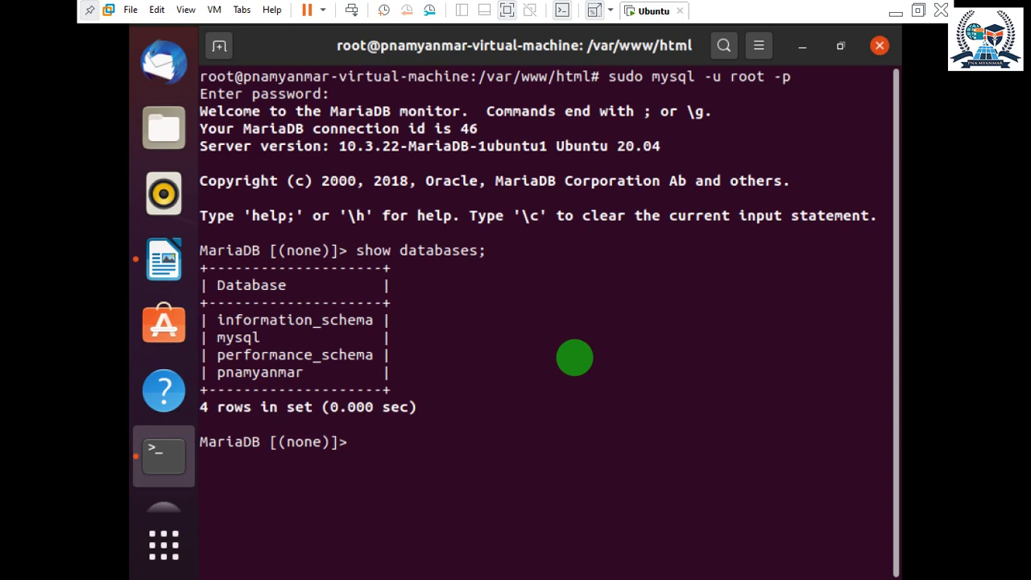
Recall a create user wordpress@% statement from history, leaving it unrun.
key("Up")
key("Up")
key("Up")
key("Up")
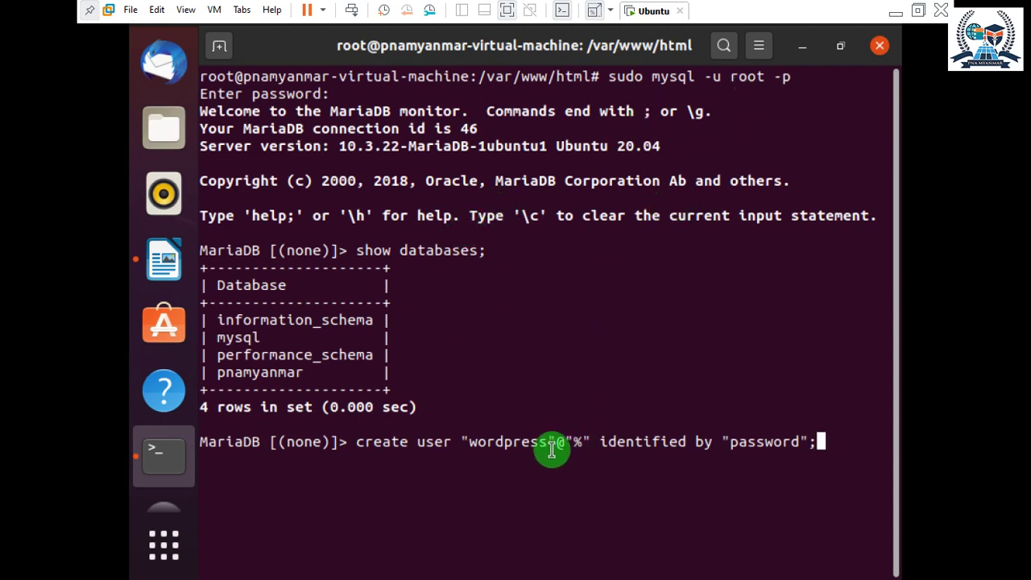
left_click_drag(551, 443, 488, 440)
left_click(488, 441)
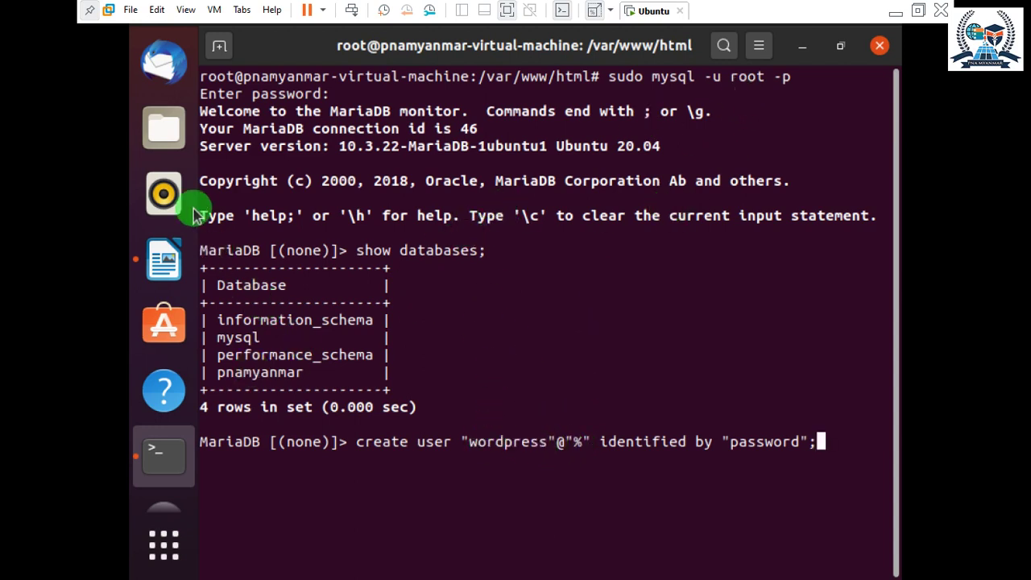
Back in the WordPress setup form, change the username to wordpress.
left_click(164, 61)
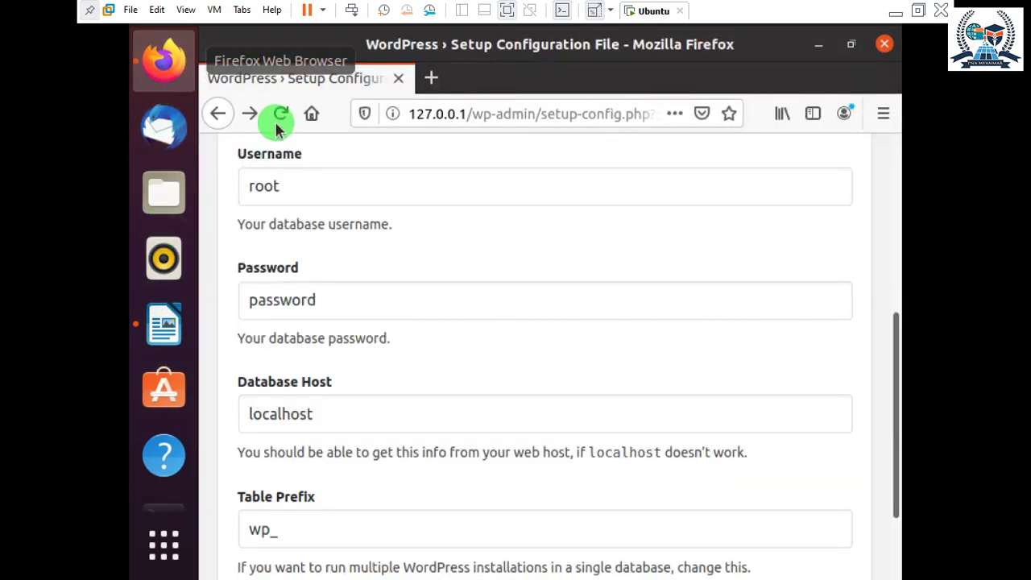
scroll(317, 269, "up", 1)
left_click_drag(294, 246, 220, 244)
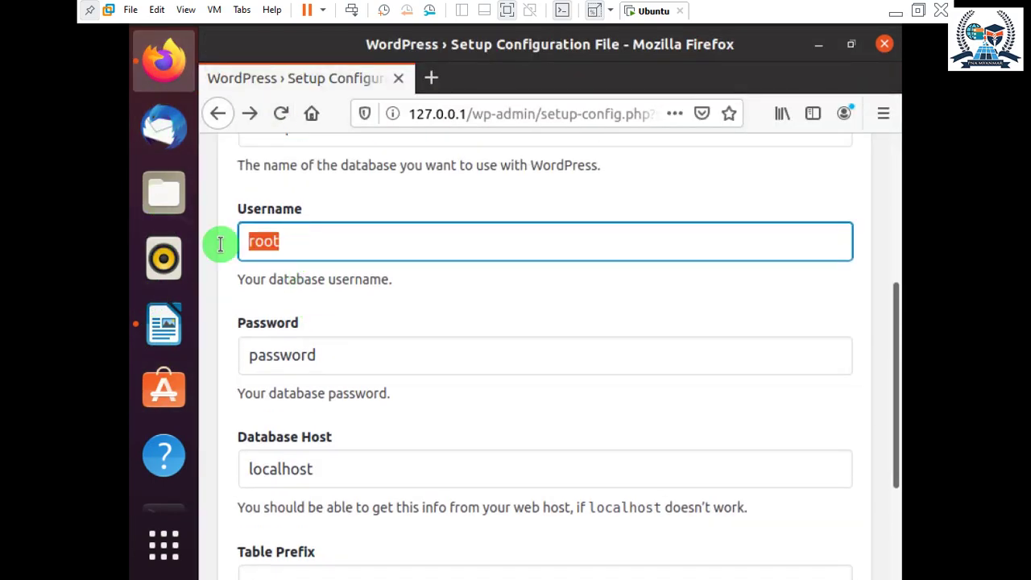
scroll(314, 316, "up", 1)
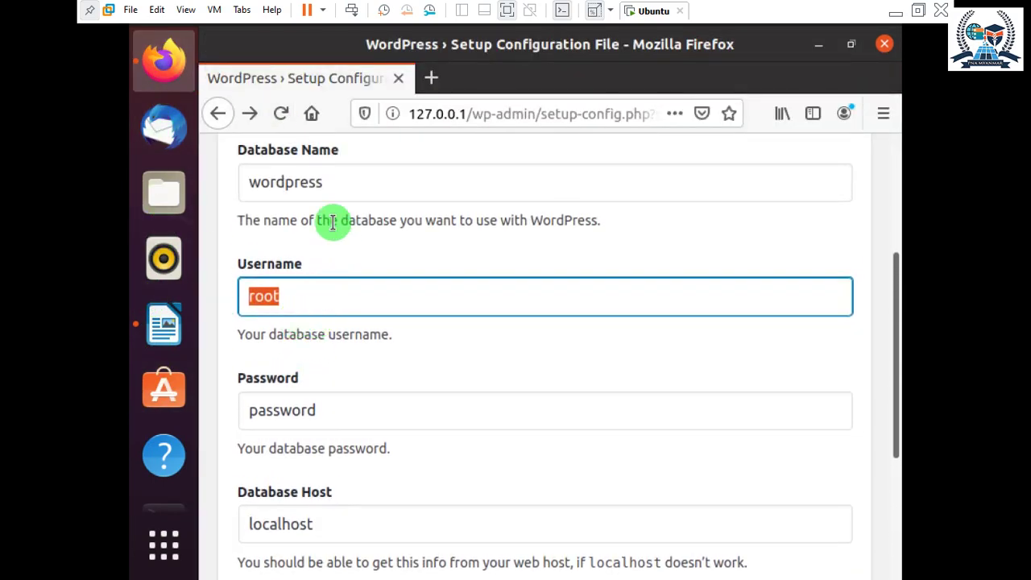
left_click_drag(326, 182, 218, 182)
left_click(299, 295)
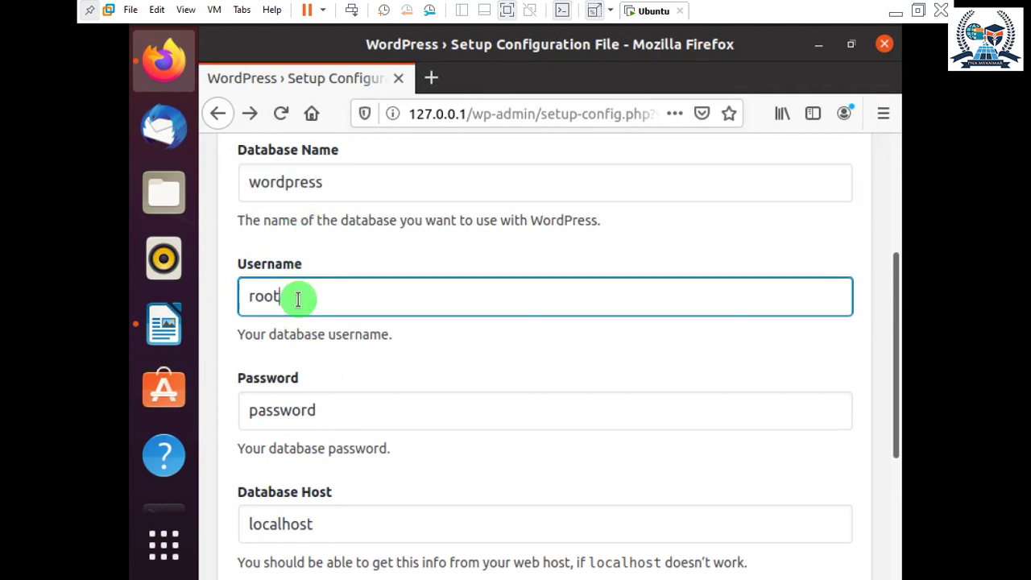
left_click_drag(299, 295, 226, 295)
type("wordpress")
Set Database Name to pnamyanmar, submit, and return to the MariaDB terminal.
left_click(269, 180)
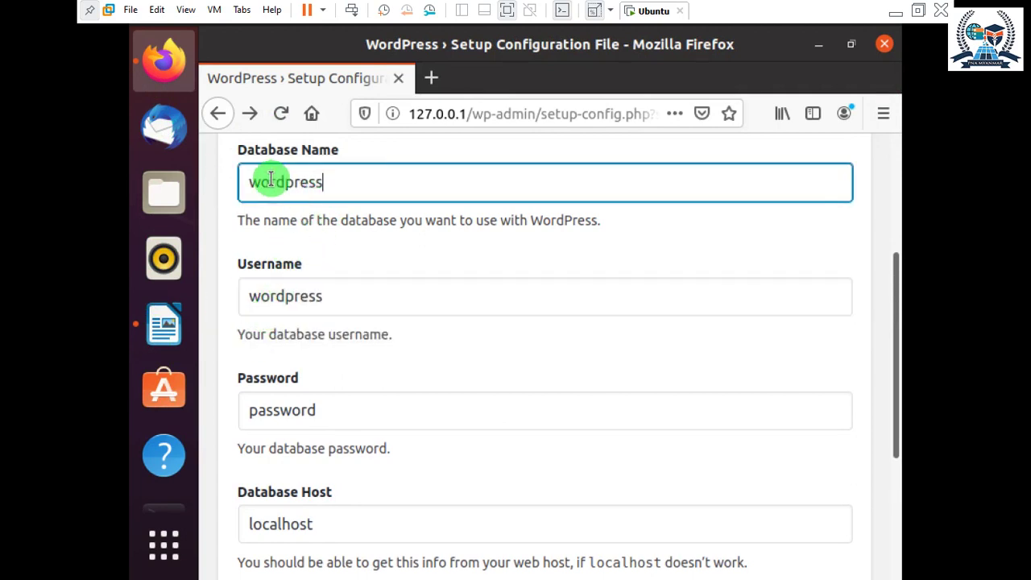
double_click(269, 180)
type("pna")
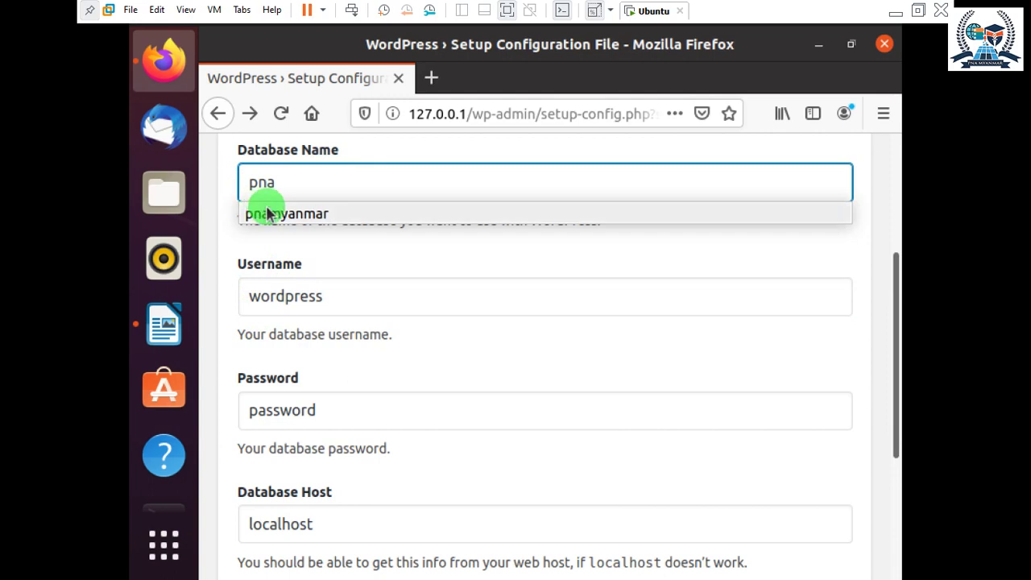
left_click(265, 214)
scroll(338, 437, "down", 3)
left_click(282, 514)
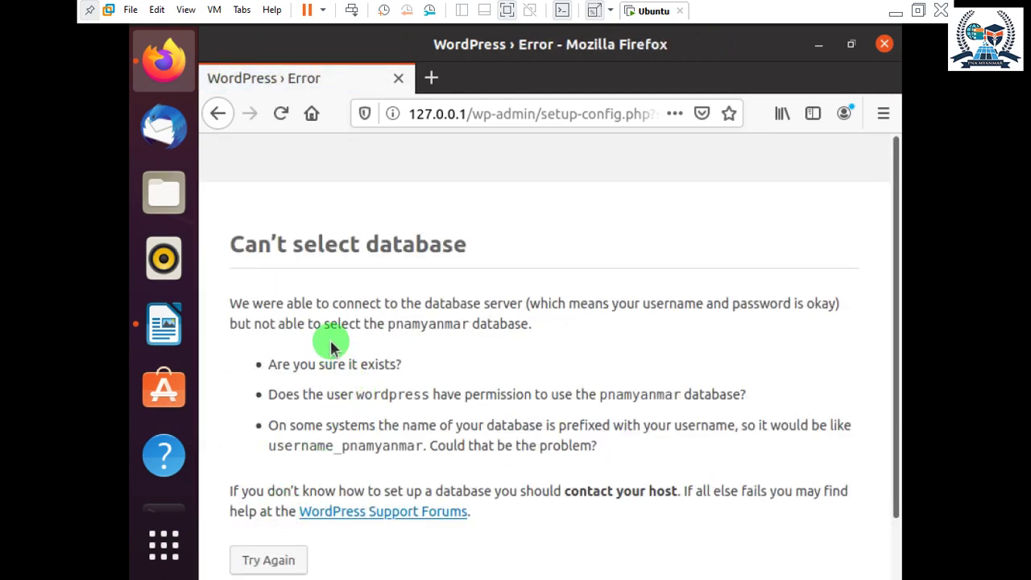
scroll(331, 358, "down", 1)
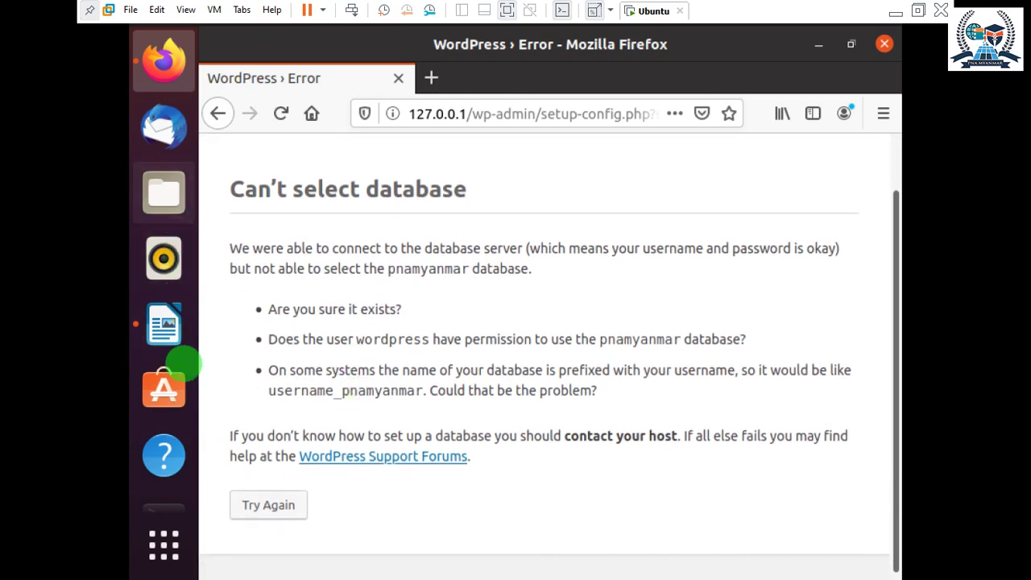
left_click(161, 409)
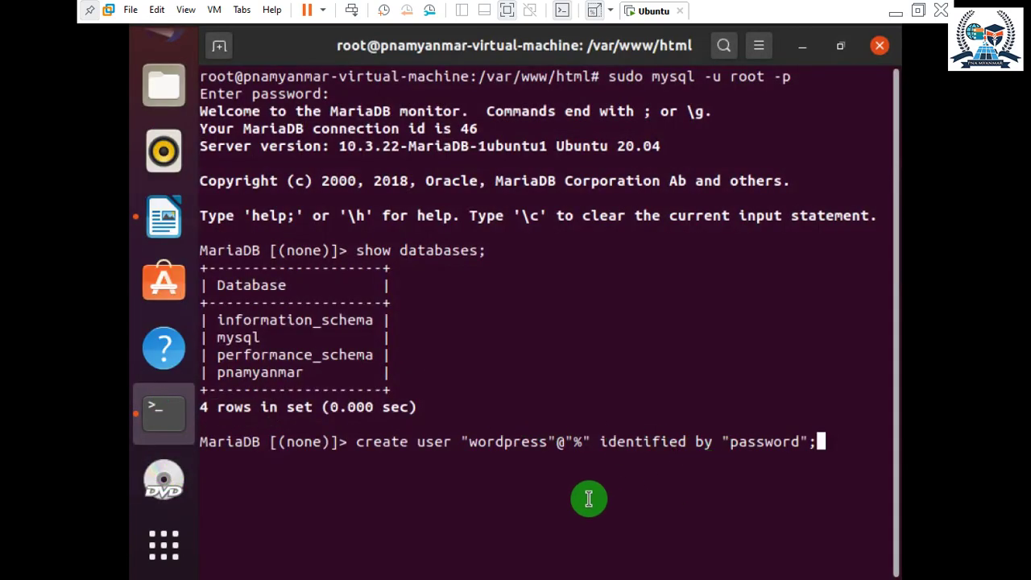
Run create user for wordpress, note ERROR 1396, then relist the databases.
key("Return")
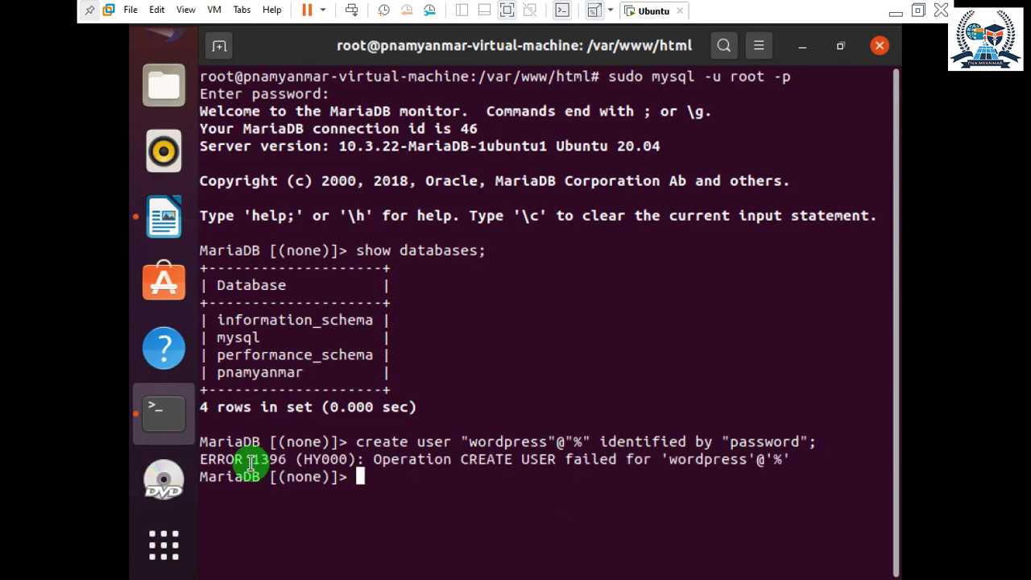
left_click_drag(626, 459, 737, 460)
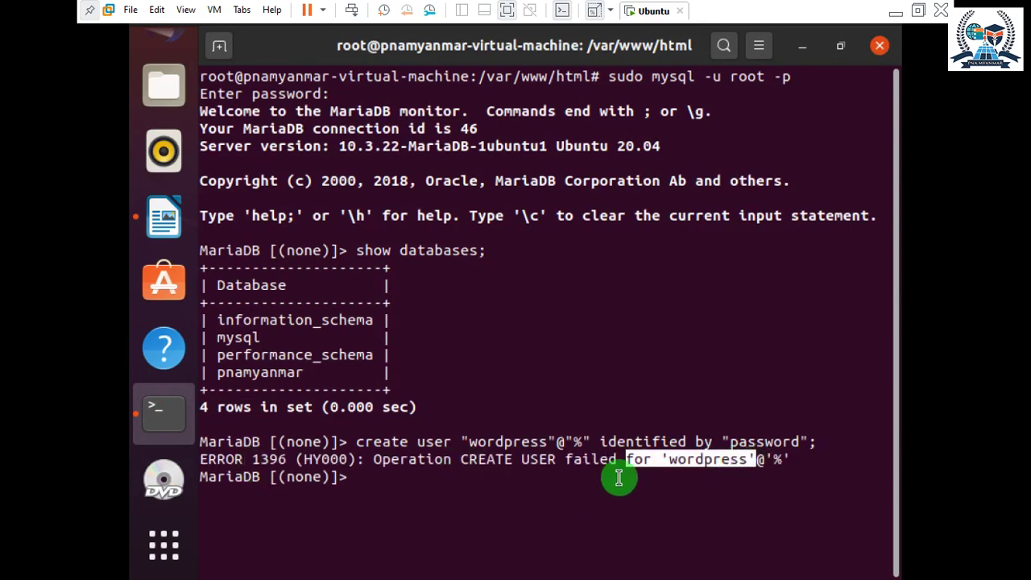
left_click(535, 482)
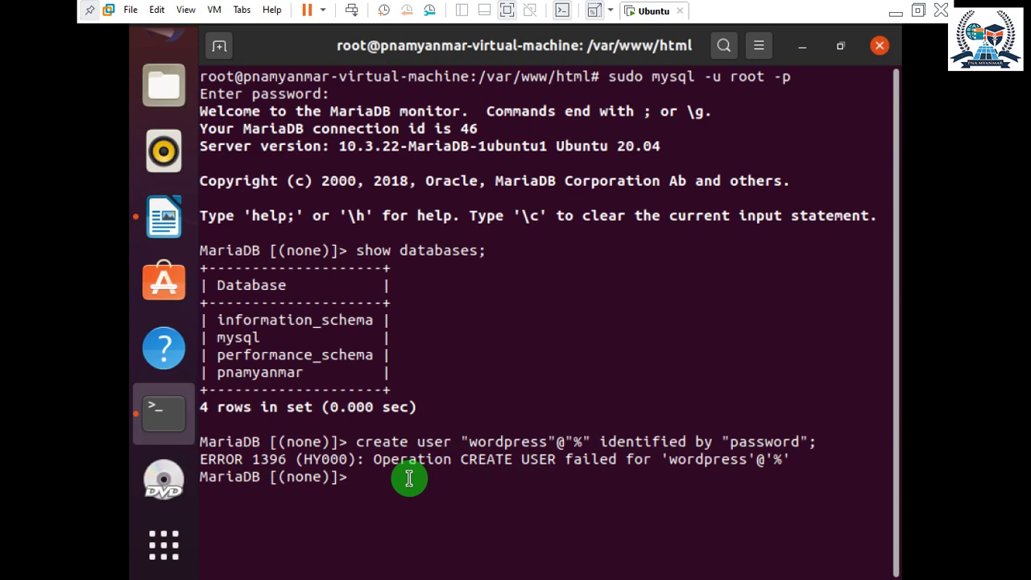
key("Up")
key("Up")
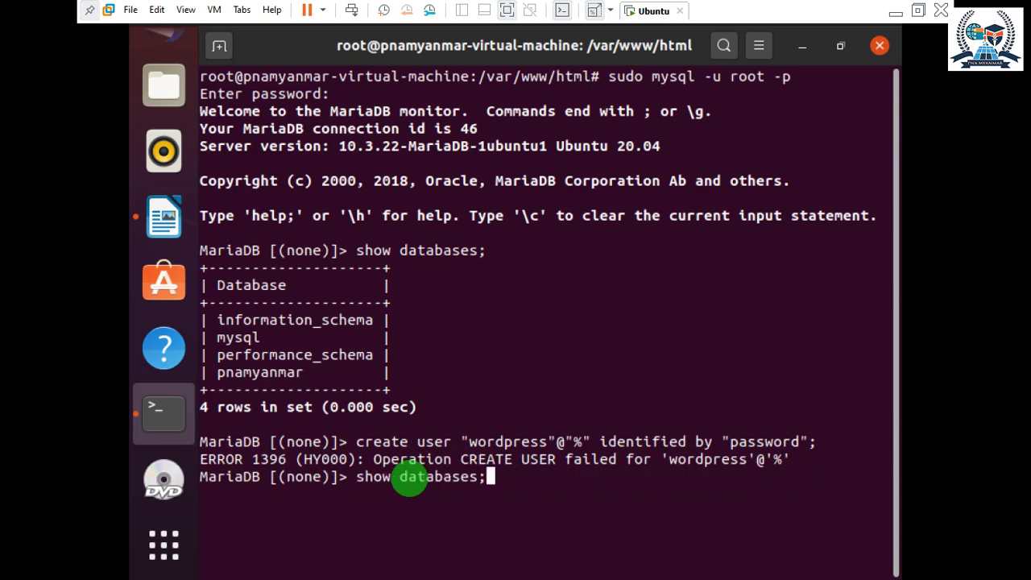
key("Return")
Try show users;, then recall the grant all privileges on wordpress.* statement.
key("Up")
key("BackSpace")
key("BackSpace")
key("BackSpace")
key("BackSpace")
key("BackSpace")
key("BackSpace")
key("BackSpace")
key("BackSpace")
key("BackSpace")
key("BackSpace")
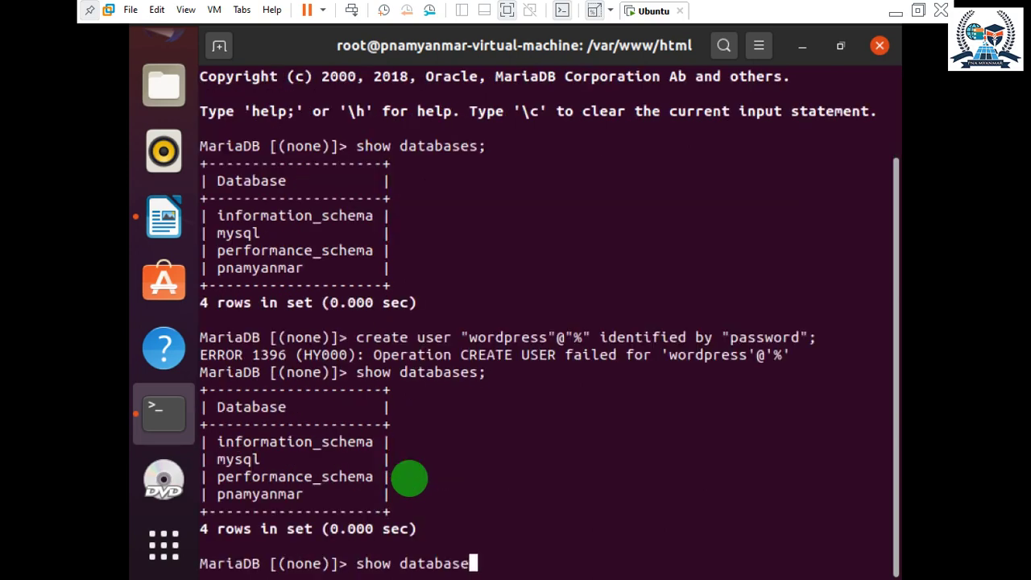
type("users;")
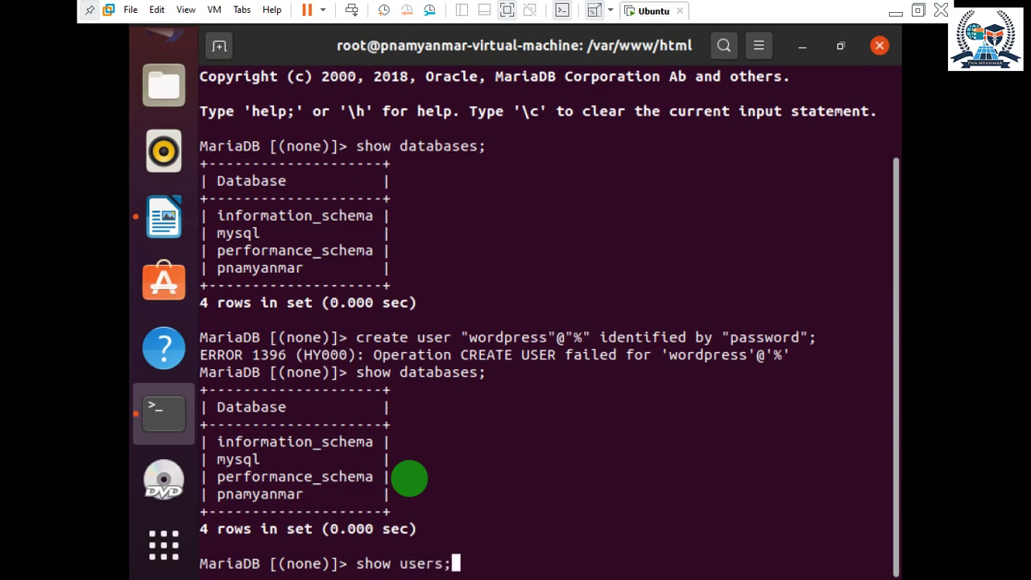
key("Return")
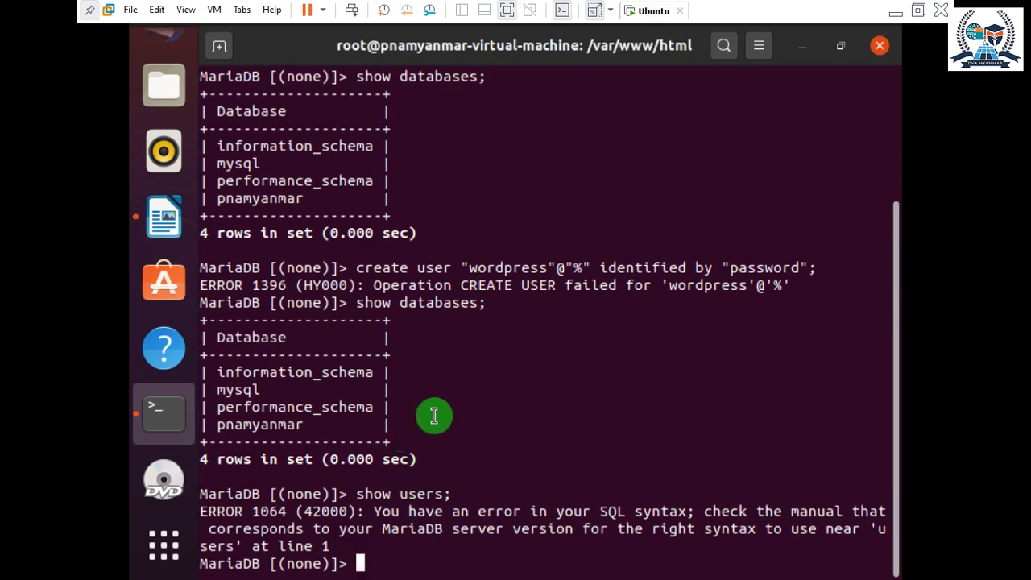
key("Up")
key("Up")
key("Up")
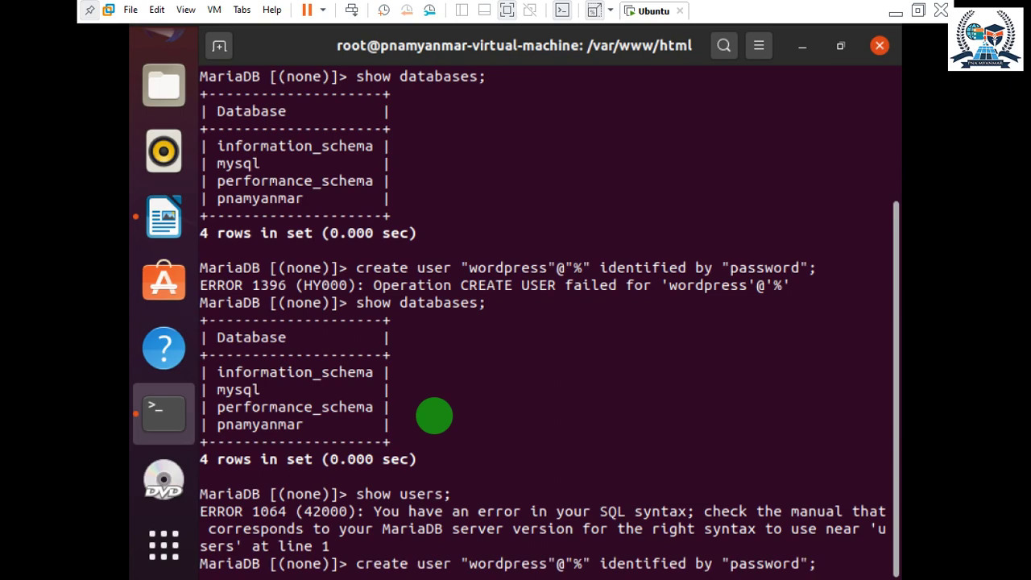
key("Up")
key("Up")
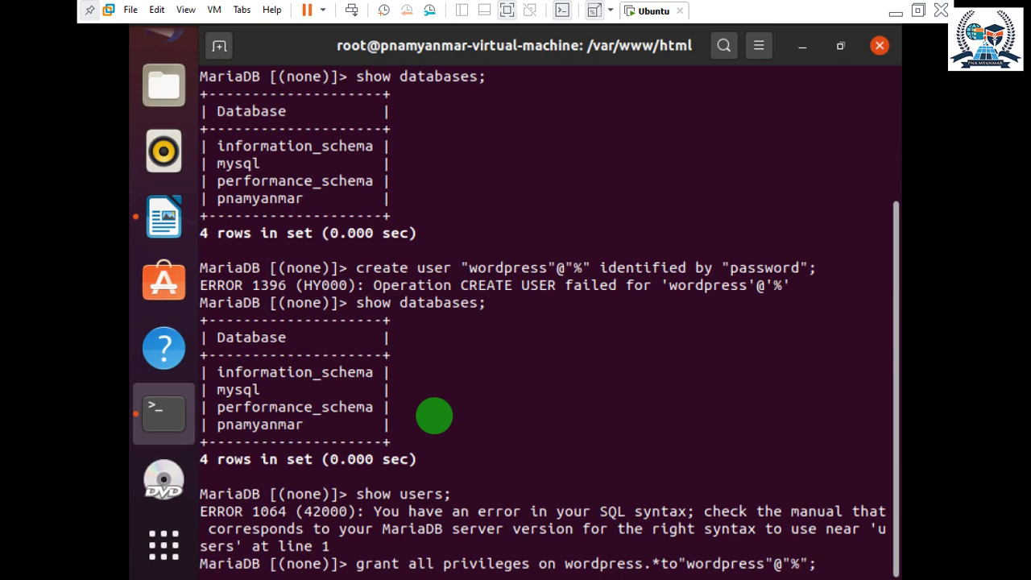
Grant 'wordpress'@'%' all privileges on wordpress.*, then create the wordpress database from the recalled command.
key("Return")
key("Up")
key("Up")
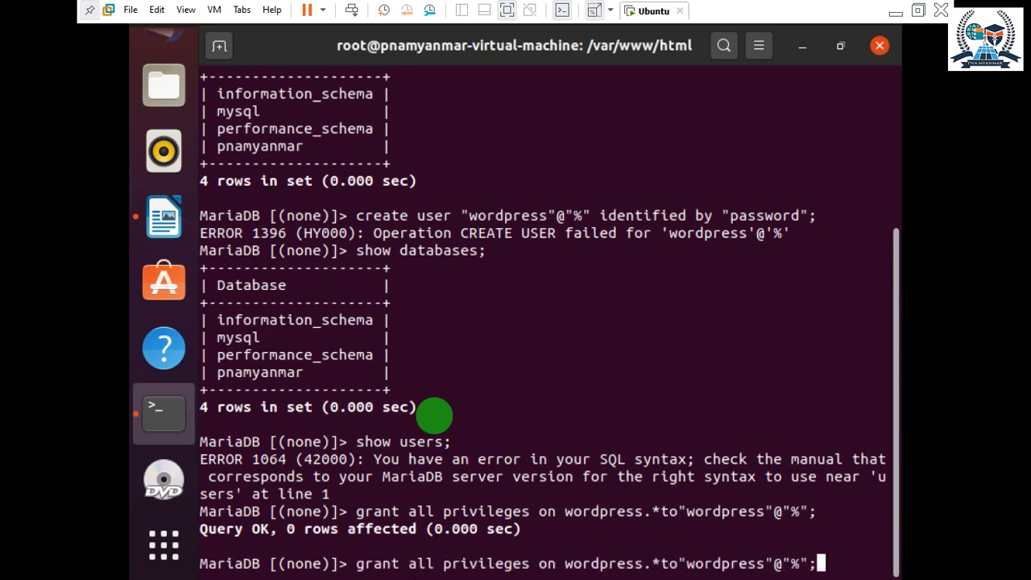
key("Up")
key("Up")
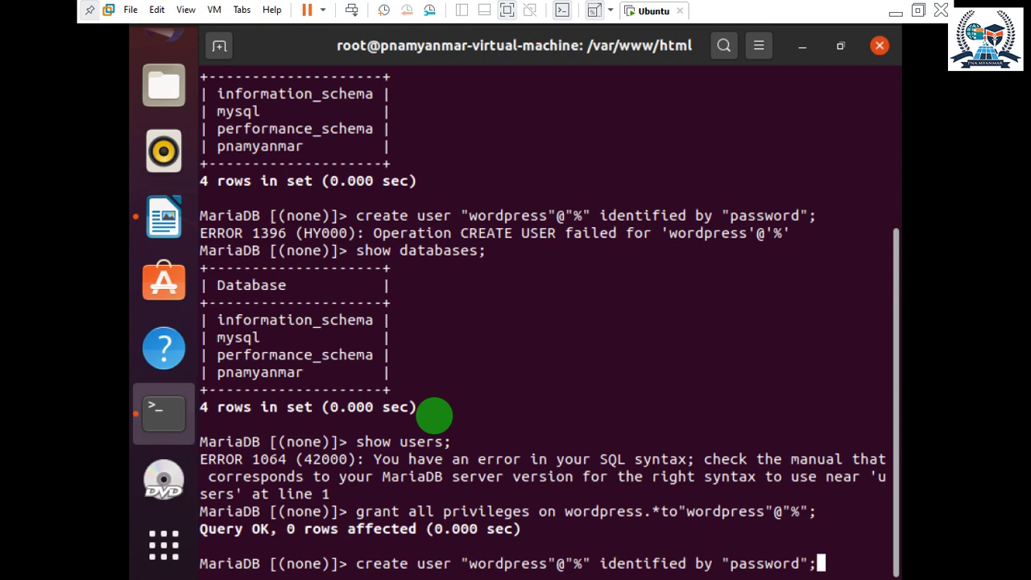
key("Down")
key("Up")
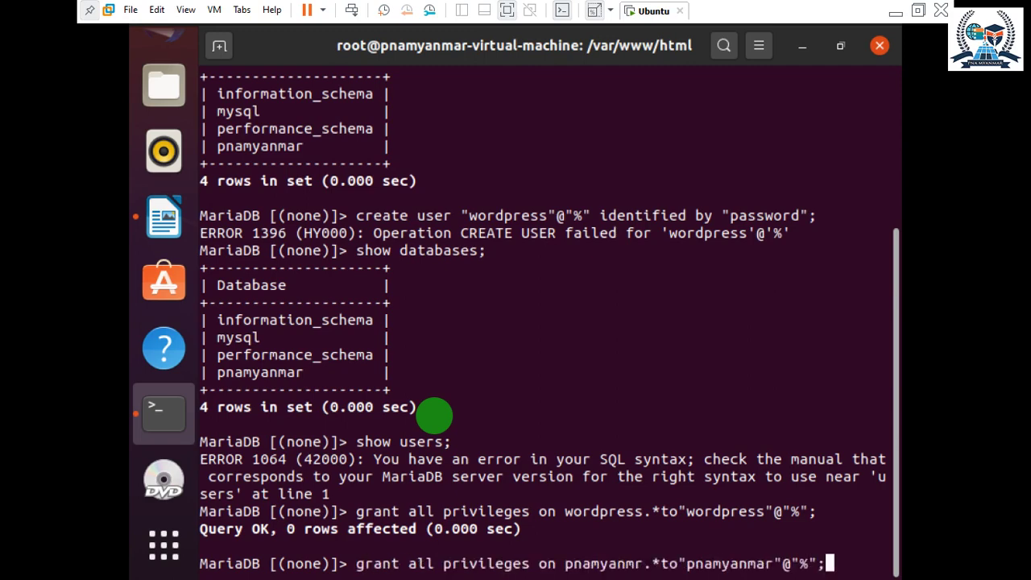
key("Down")
key("Up")
key("Up")
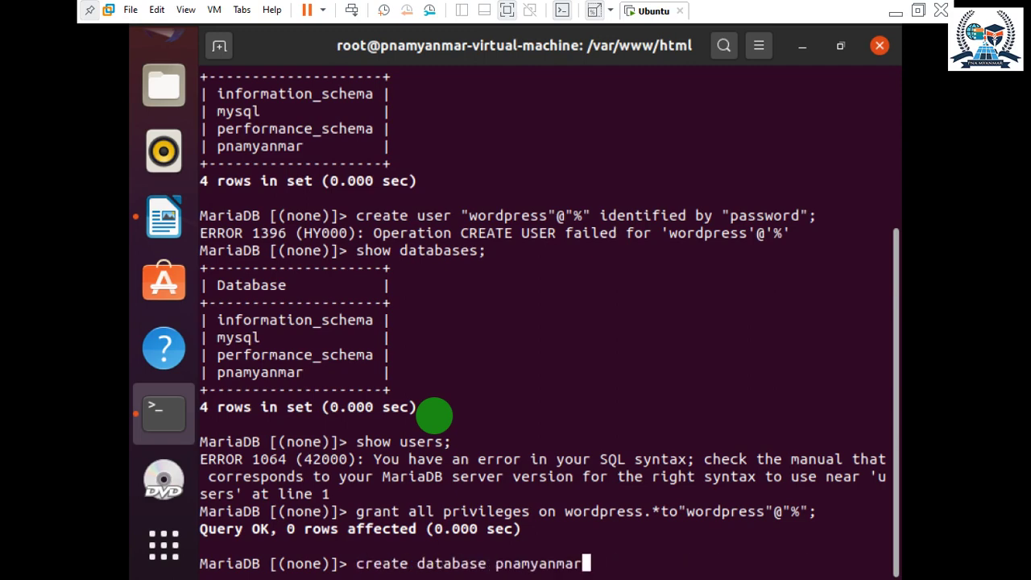
key("BackSpace")
key("BackSpace")
key("BackSpace")
key("BackSpace")
key("BackSpace")
key("BackSpace")
key("BackSpace")
key("BackSpace")
key("BackSpace")
key("BackSpace")
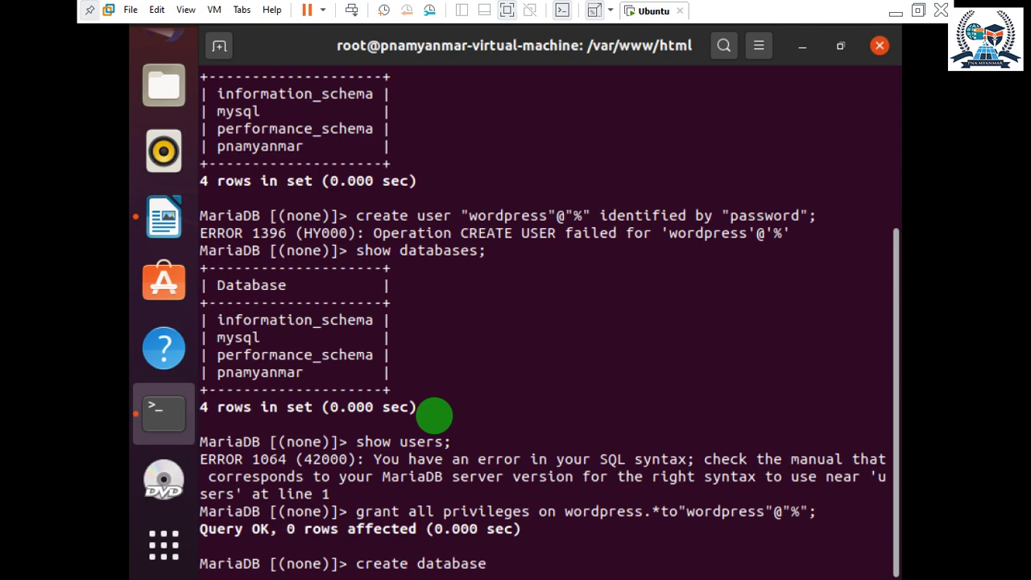
type("wordpress")
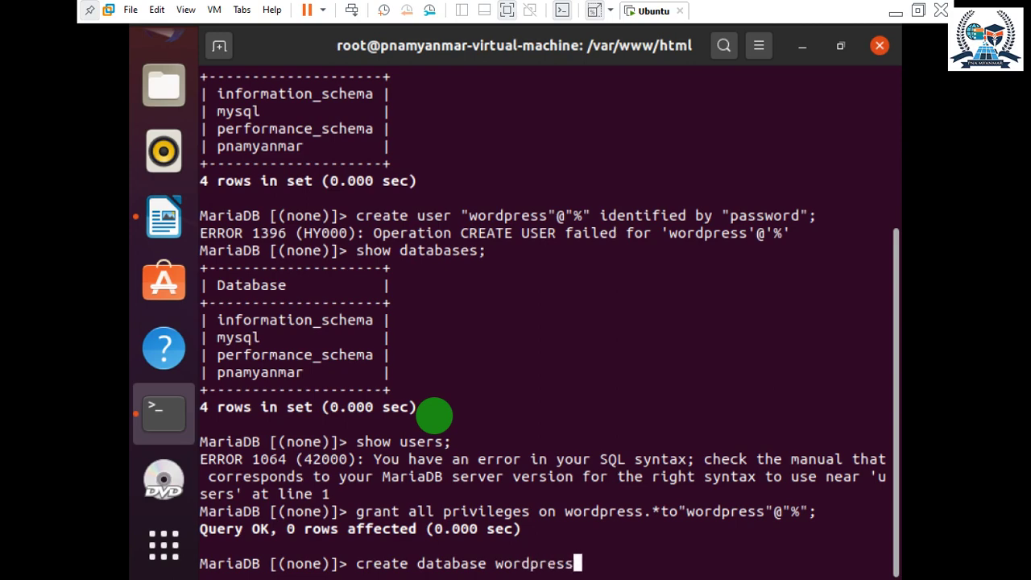
type(";")
key("Return")
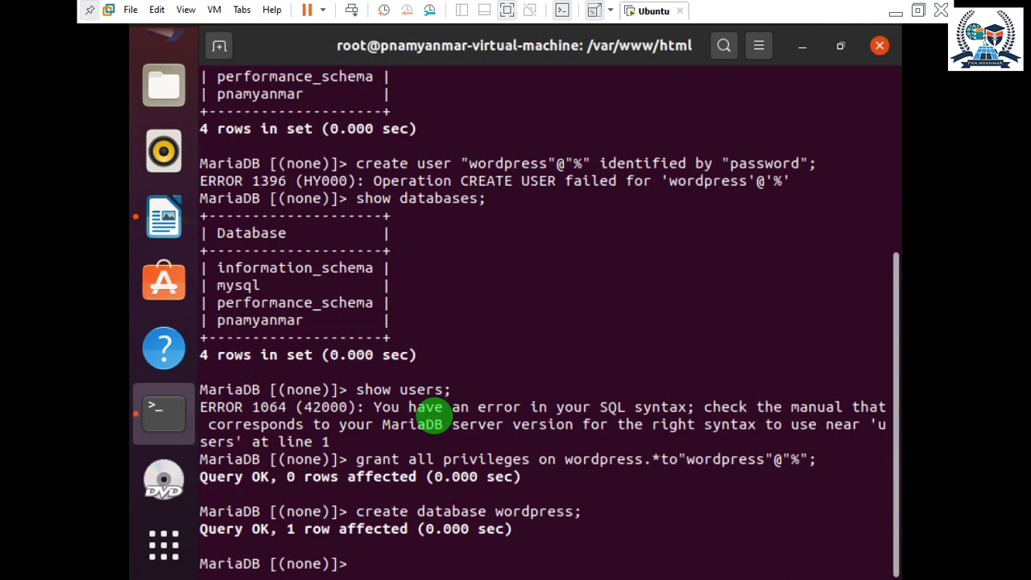
Run SHOW DATABASES to confirm wordpress is among five databases, then go back to Firefox.
key("Up")
key("Up")
key("Up")
key("Up")
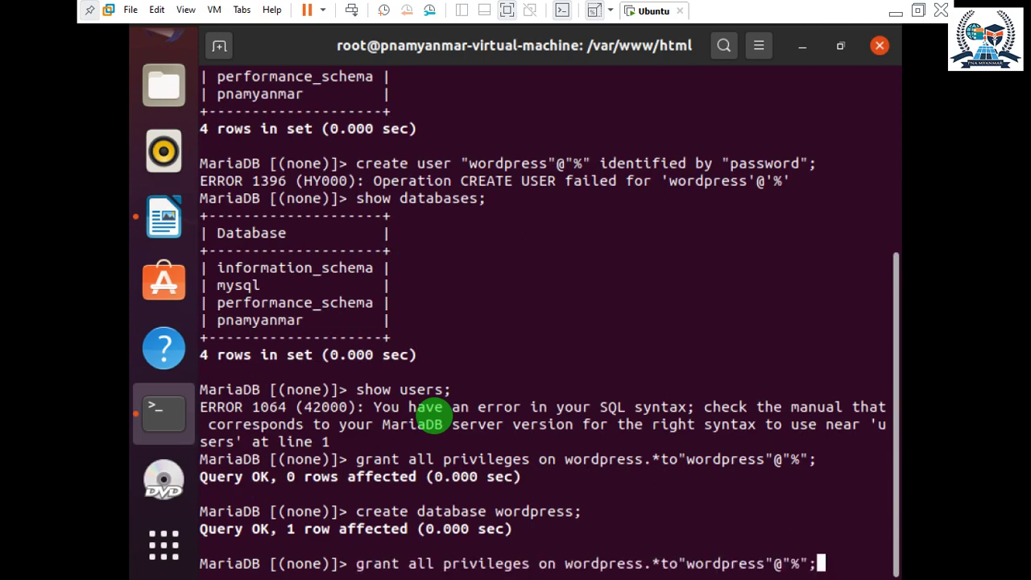
key("Return")
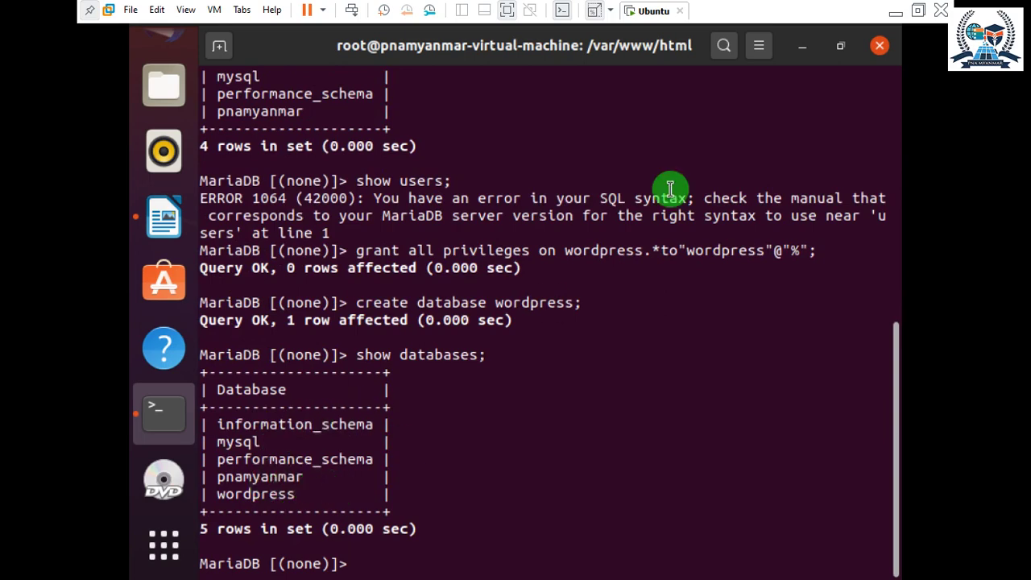
scroll(218, 290, "up", 3)
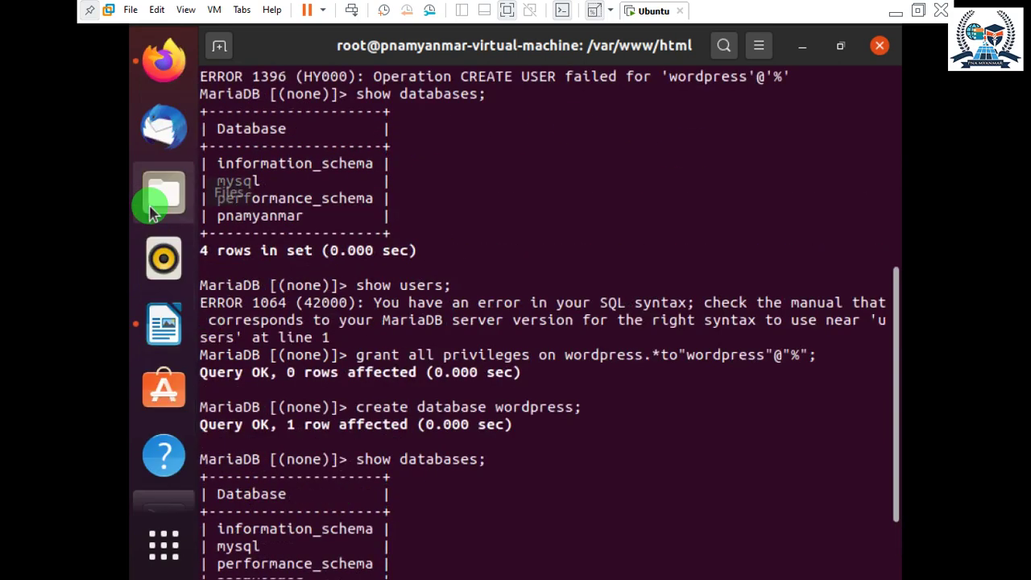
left_click(155, 81)
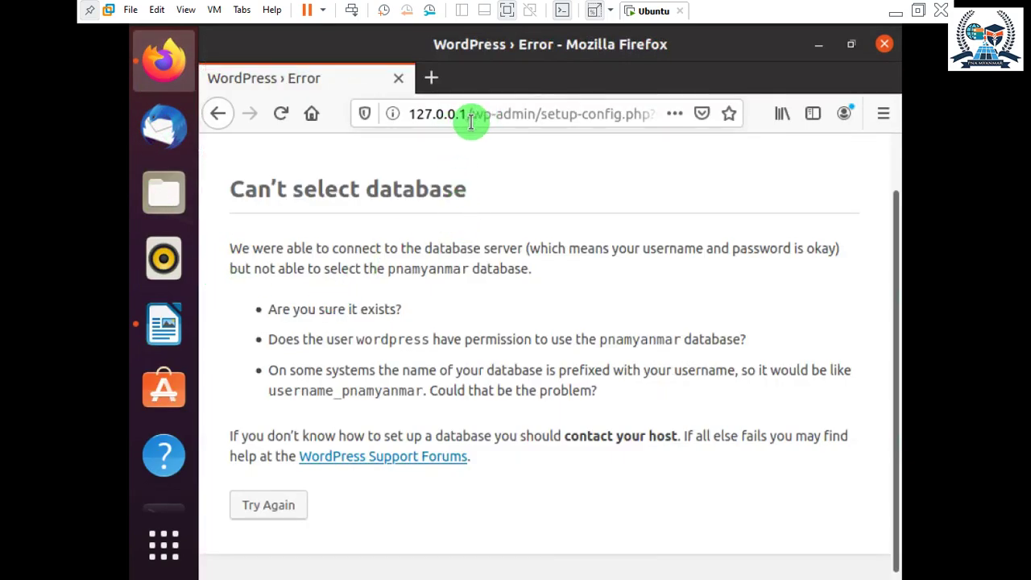
Return to the database connection form and check the Username and Password entries.
left_click(219, 114)
scroll(315, 301, "up", 5)
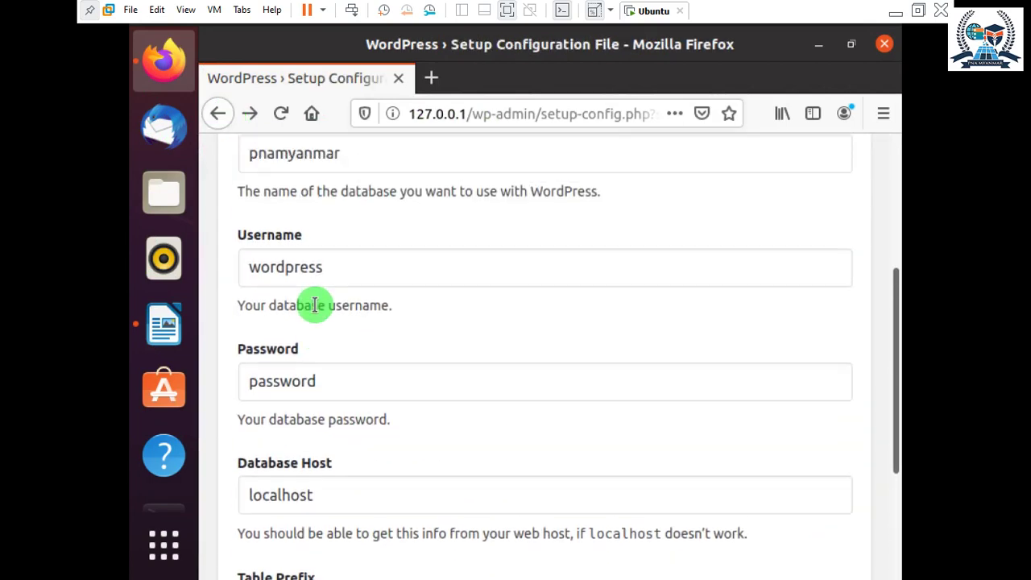
left_click(328, 297)
scroll(328, 297, "down", 2)
left_click(318, 343)
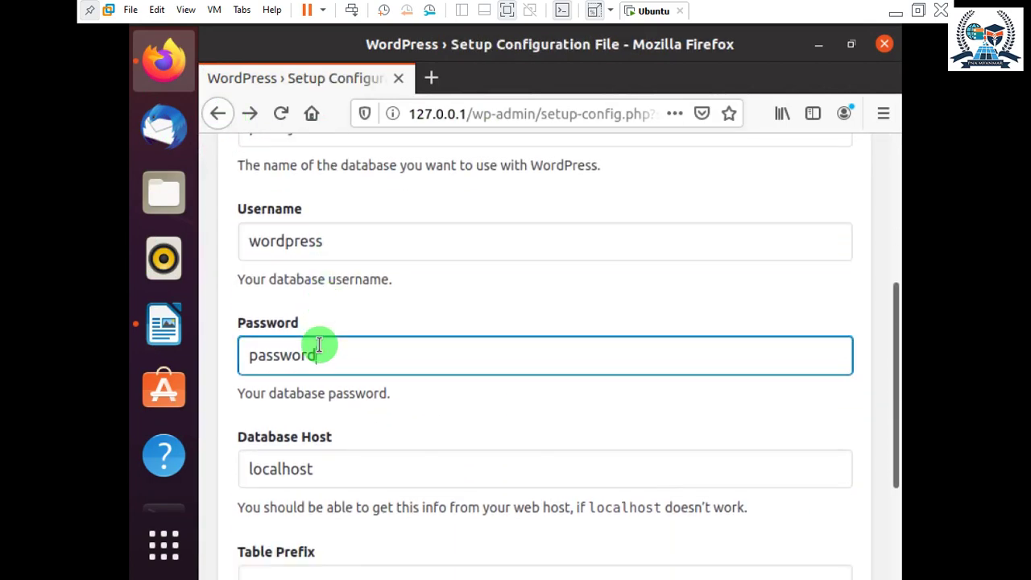
left_click_drag(320, 355, 230, 357)
scroll(361, 352, "up", 3)
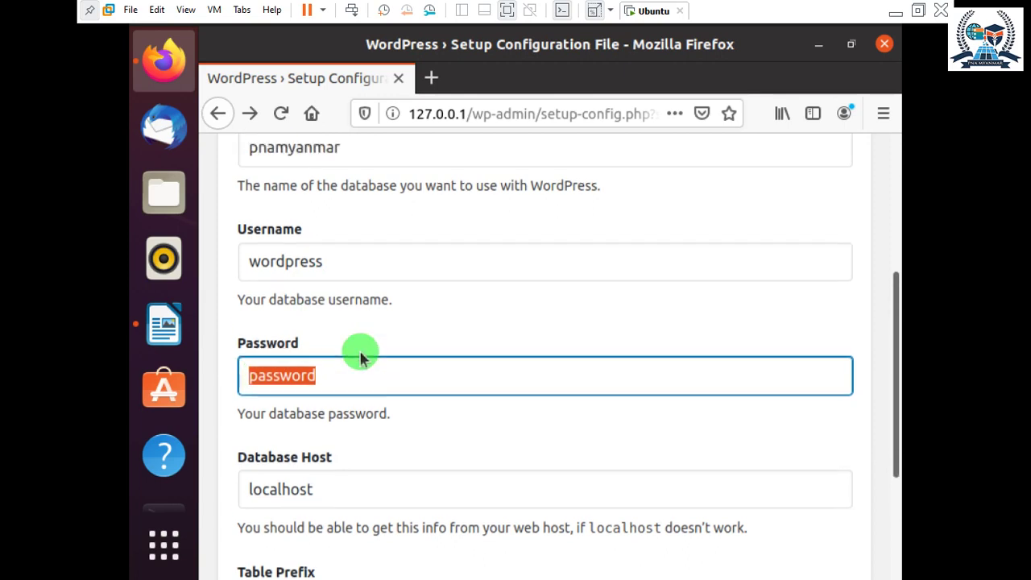
Change Database Name from pnamyanmar to wordpress, submit, and run the installation.
left_click_drag(344, 249, 195, 244)
type("wordpress")
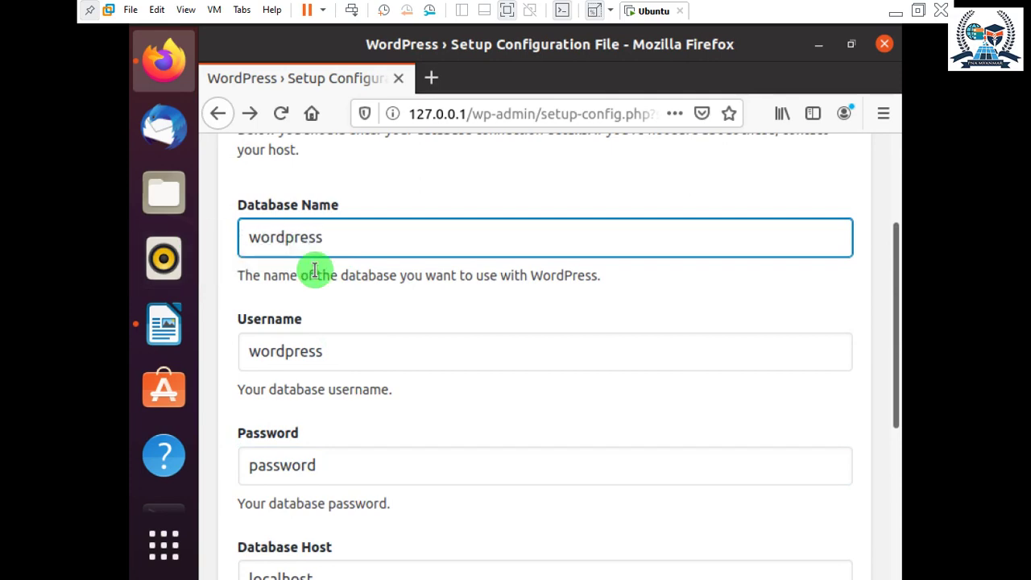
scroll(315, 269, "down", 5)
left_click(289, 511)
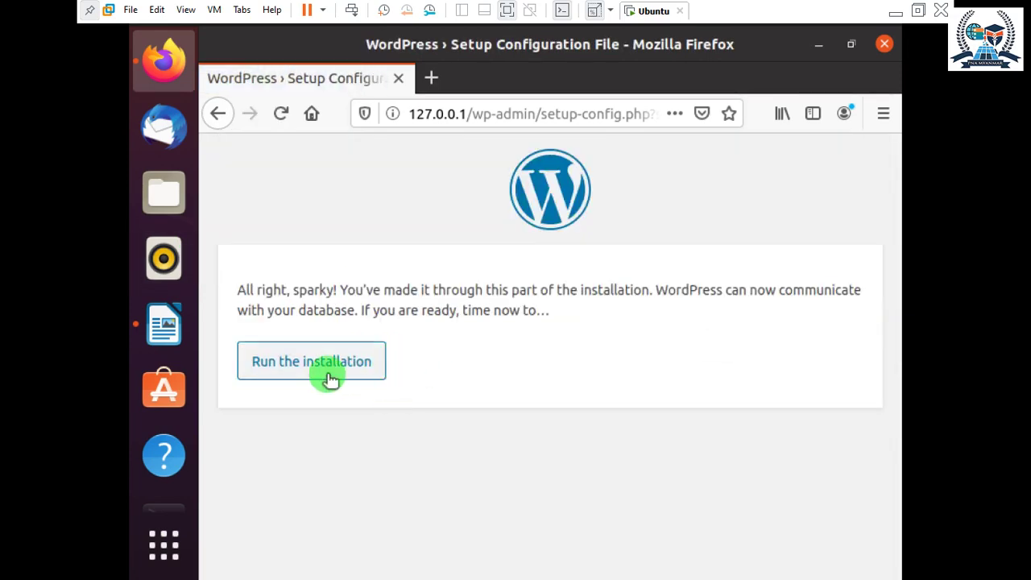
left_click(331, 373)
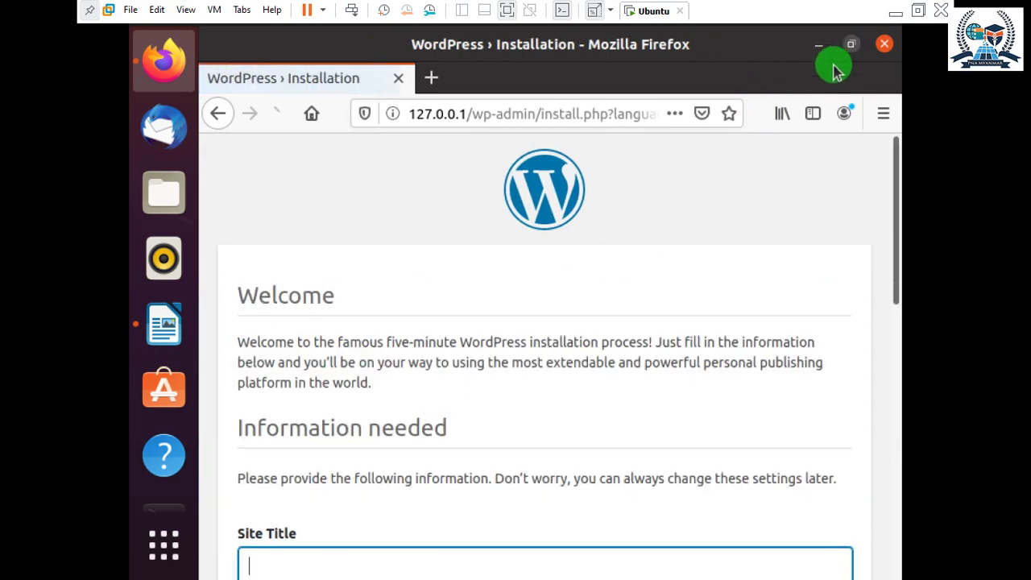
Check the pnamyanmar database in the terminal listing, then bring the WordPress installation form forward.
scroll(517, 246, "down", 3)
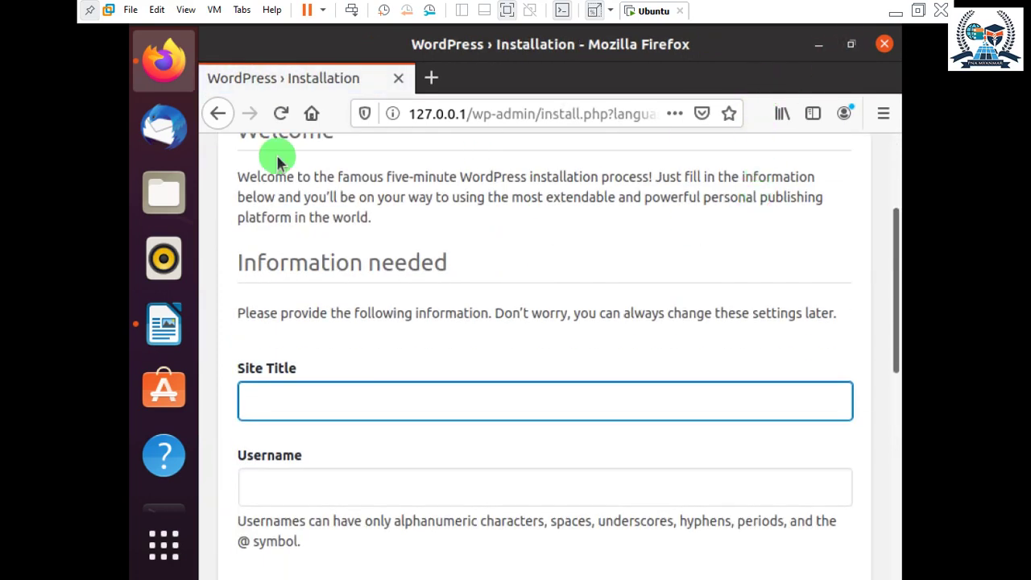
left_click(822, 51)
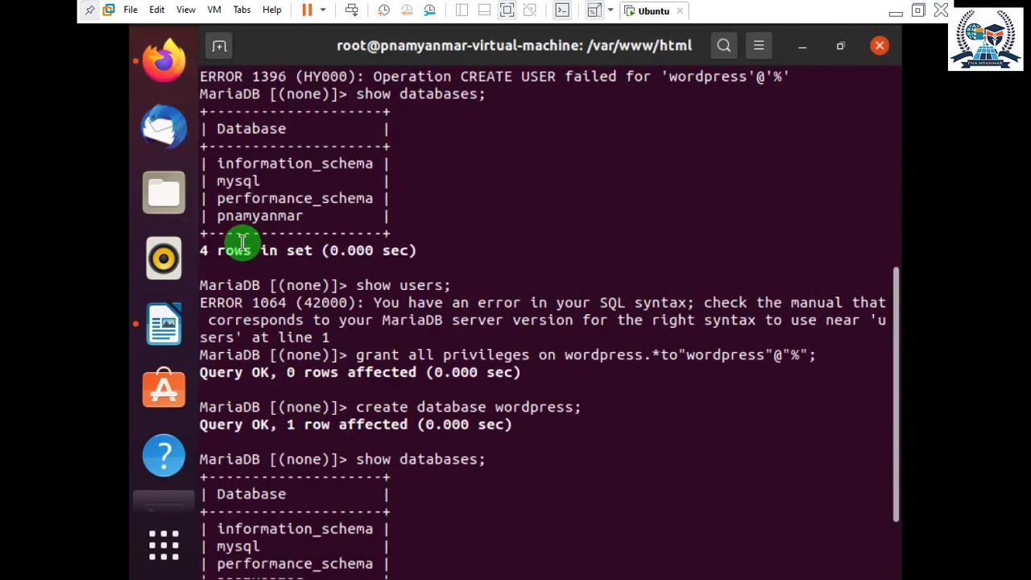
left_click_drag(306, 216, 231, 223)
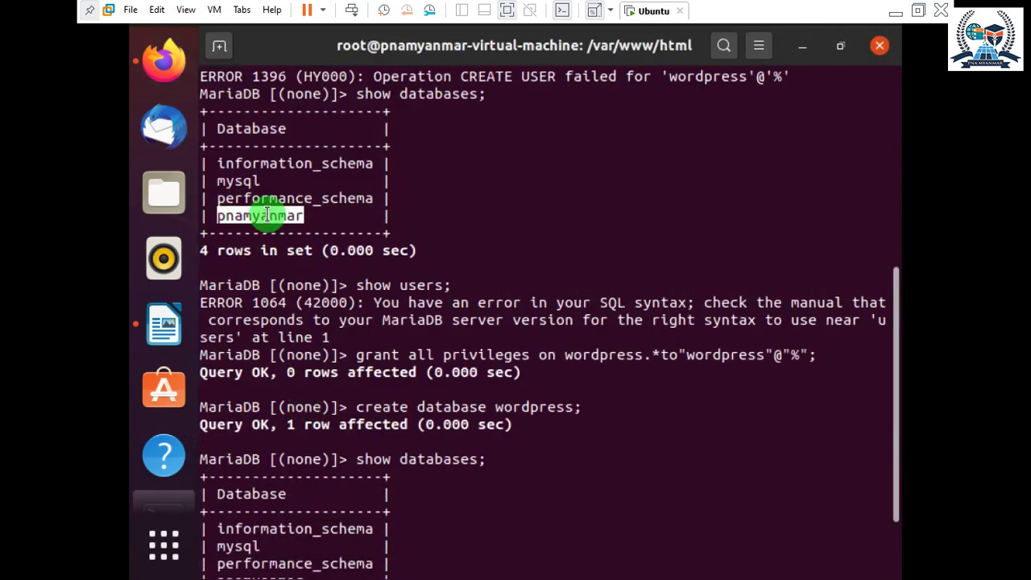
left_click(267, 215)
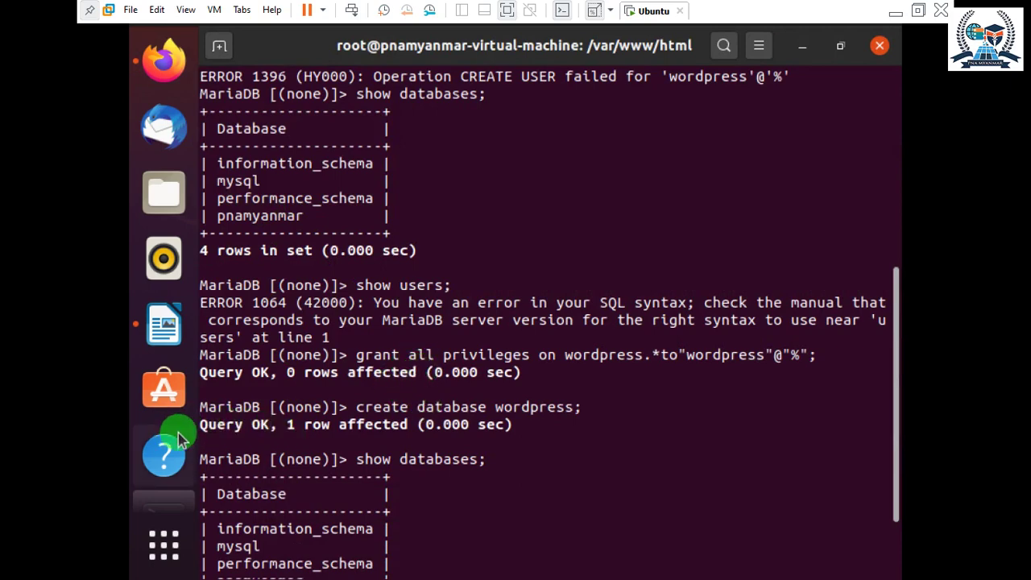
left_click(184, 84)
scroll(440, 357, "down", 3)
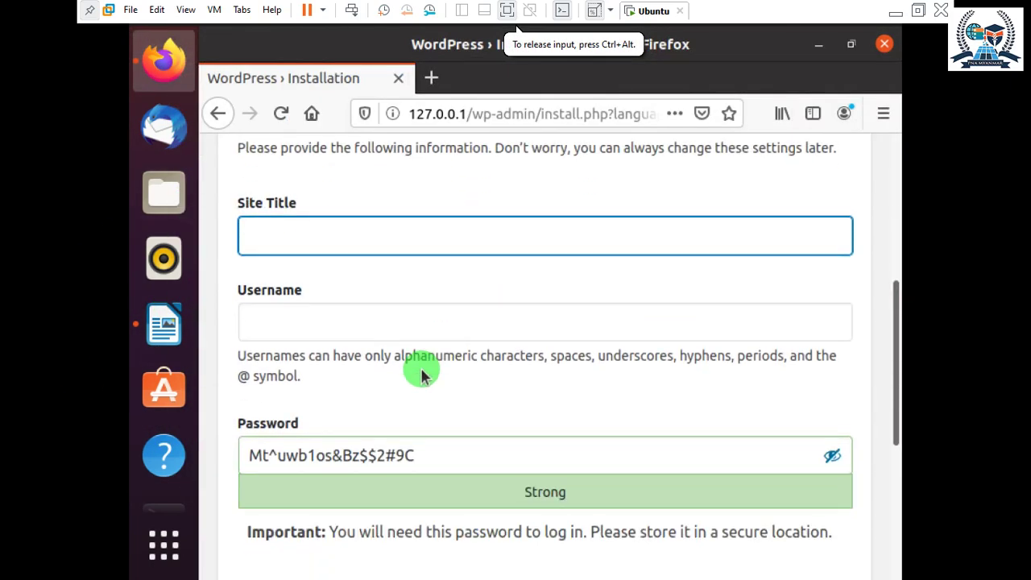
scroll(421, 366, "up", 1)
Enter 'PNA MYANMAR ICT ACADEMY' as the Site Title, correcting a typo.
type("pn")
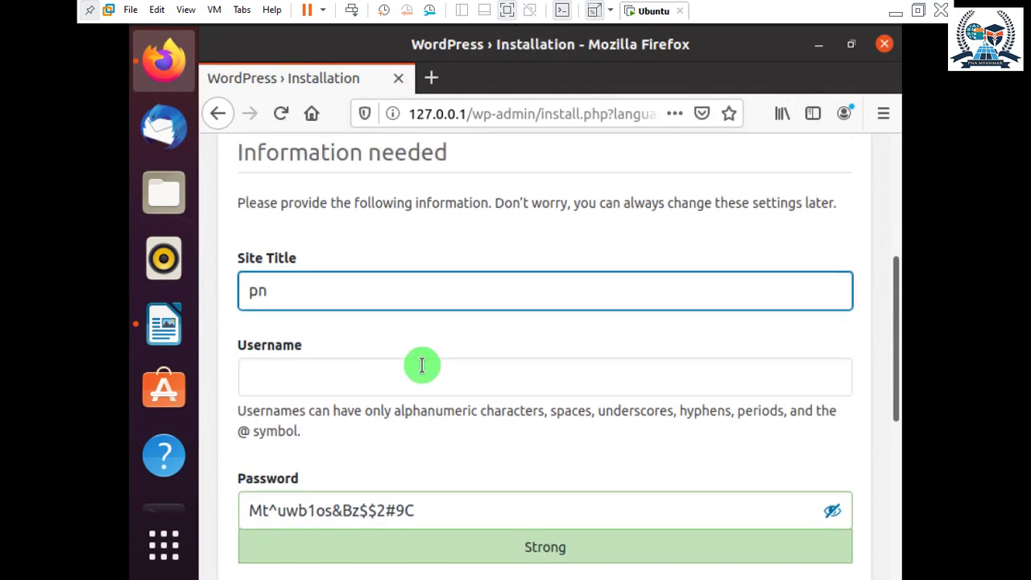
type("PNA MYANMAR OC")
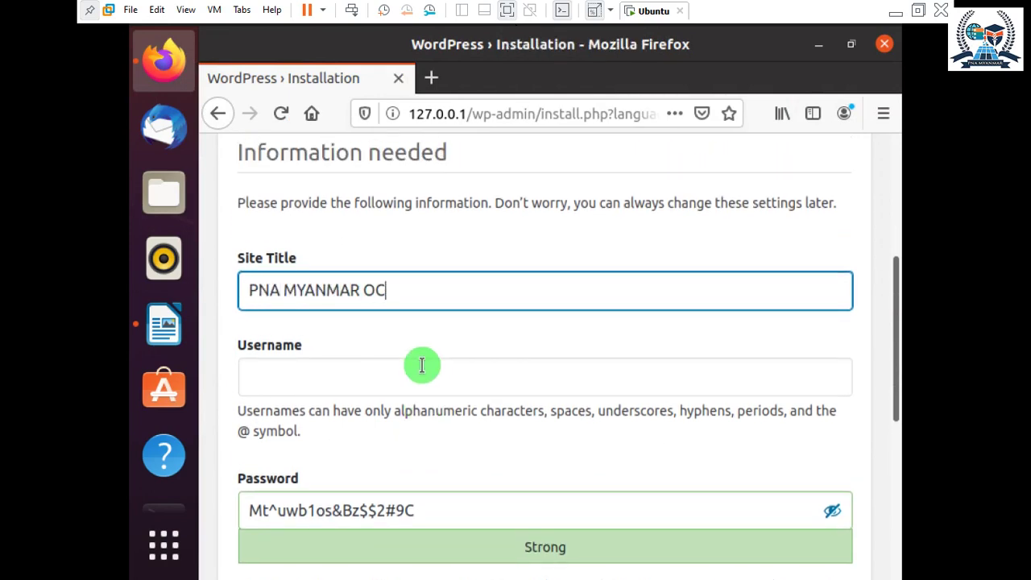
key("BackSpace")
key("BackSpace")
type("ICT ACADEMY")
Fill in the admin username, fixing typos, and review it beside the generated password.
left_click(325, 378)
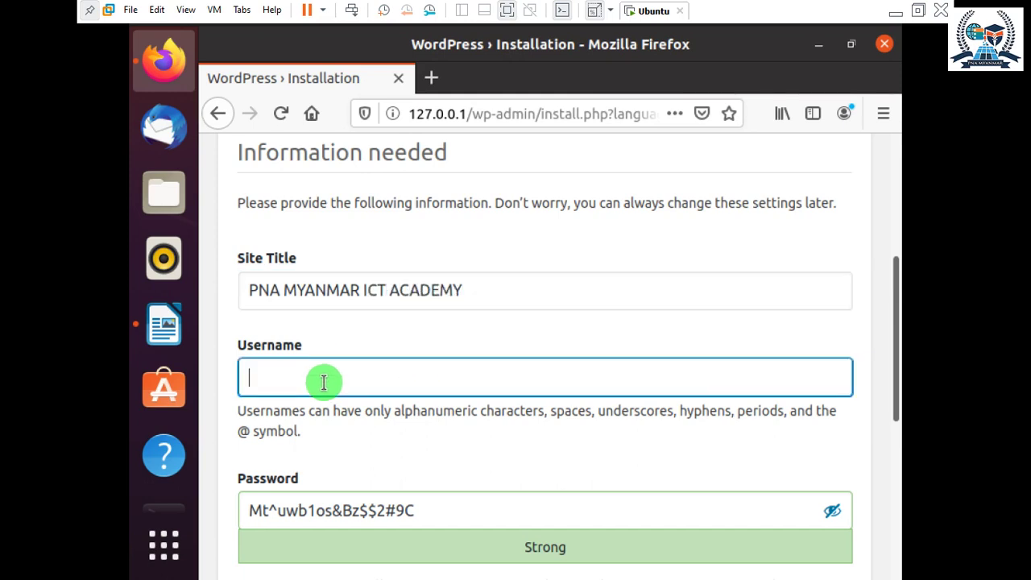
scroll(463, 338, "down", 3)
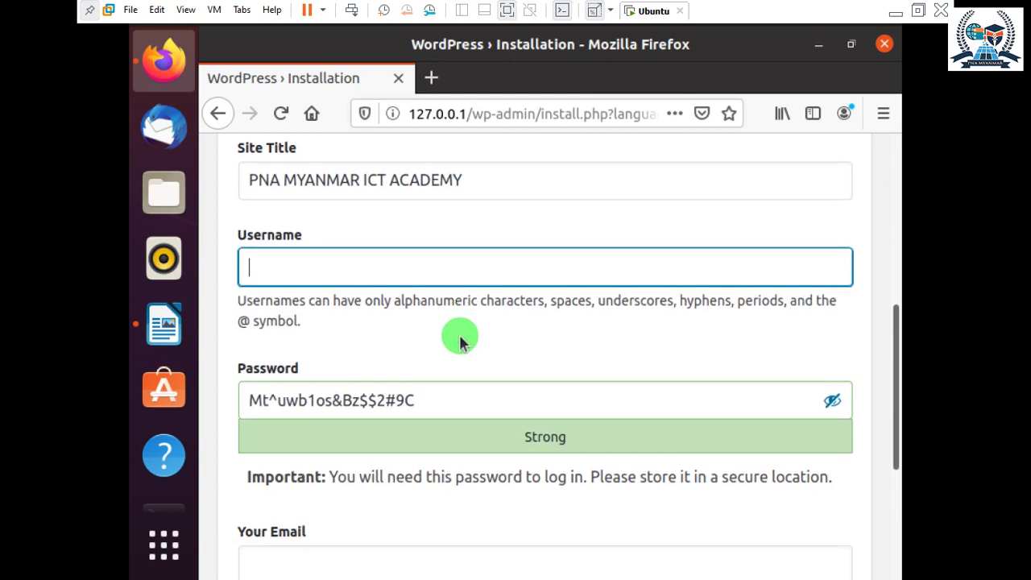
key("BackSpace")
key("BackSpace")
type("yanmar")
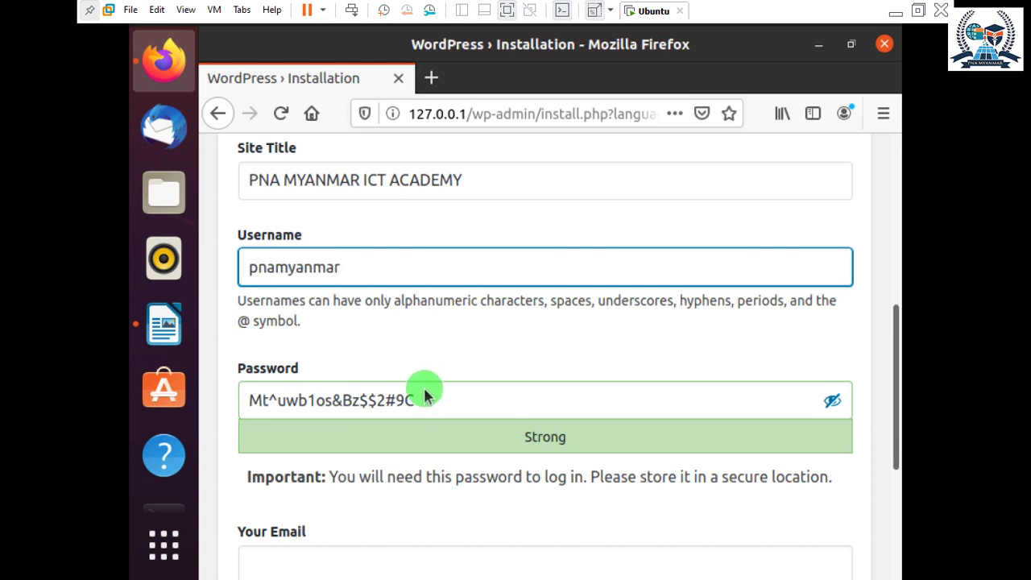
left_click_drag(425, 396, 274, 396)
left_click(340, 264)
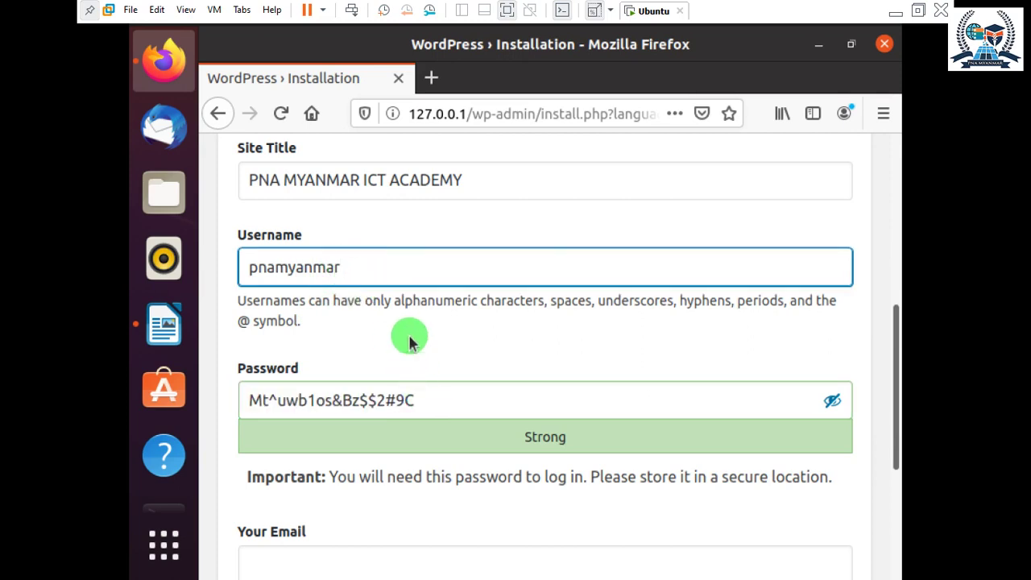
left_click_drag(241, 266, 467, 318)
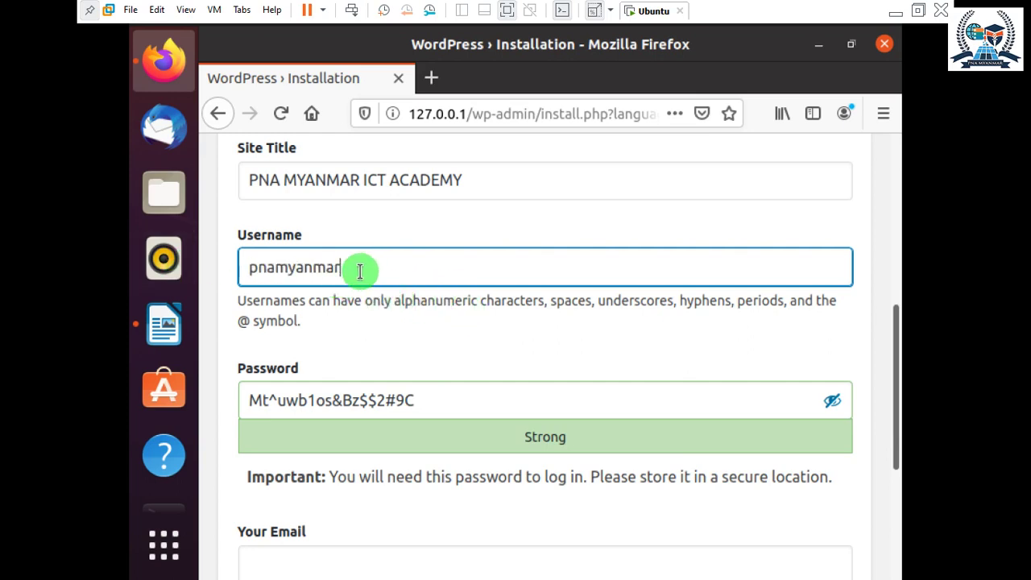
left_click(430, 402)
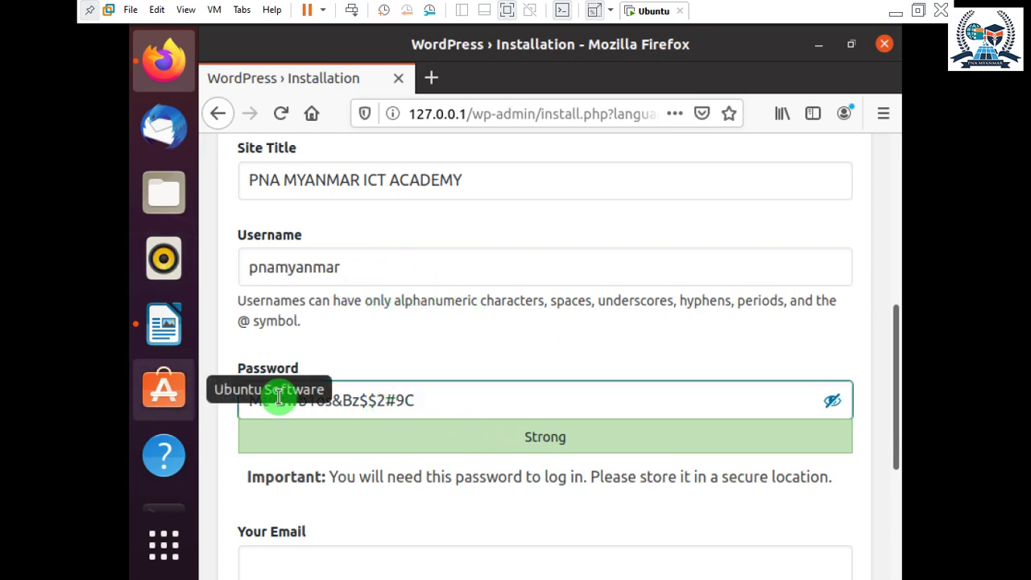
Replace the generated password with a shorter one, confirm weak password use, and select Your Email.
left_click(832, 400)
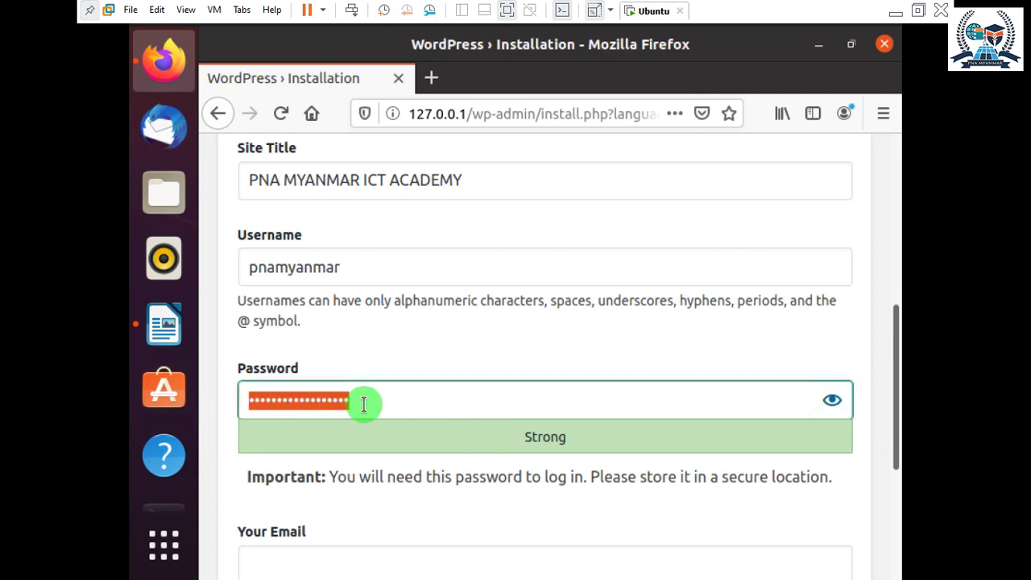
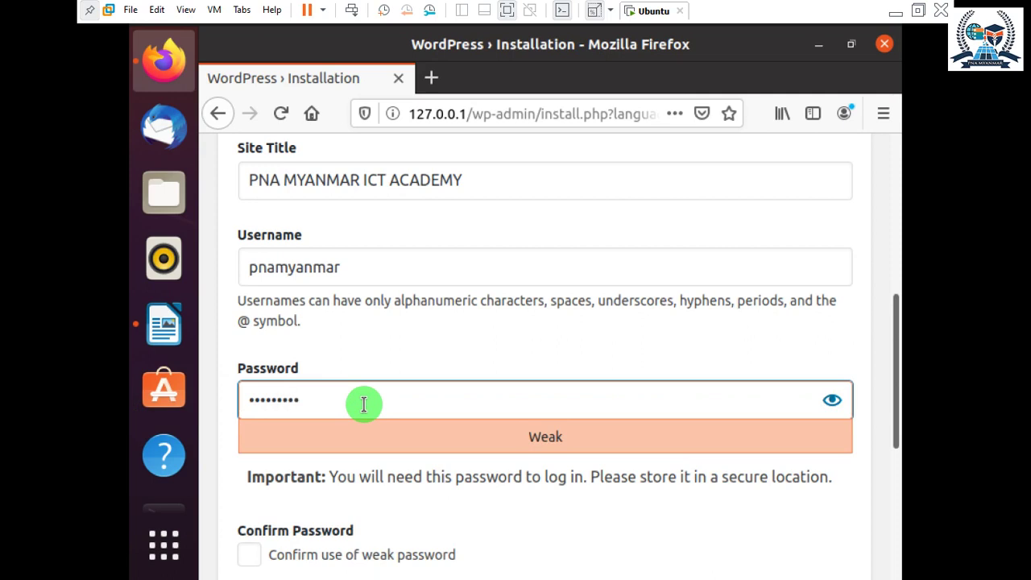
scroll(421, 416, "down", 2)
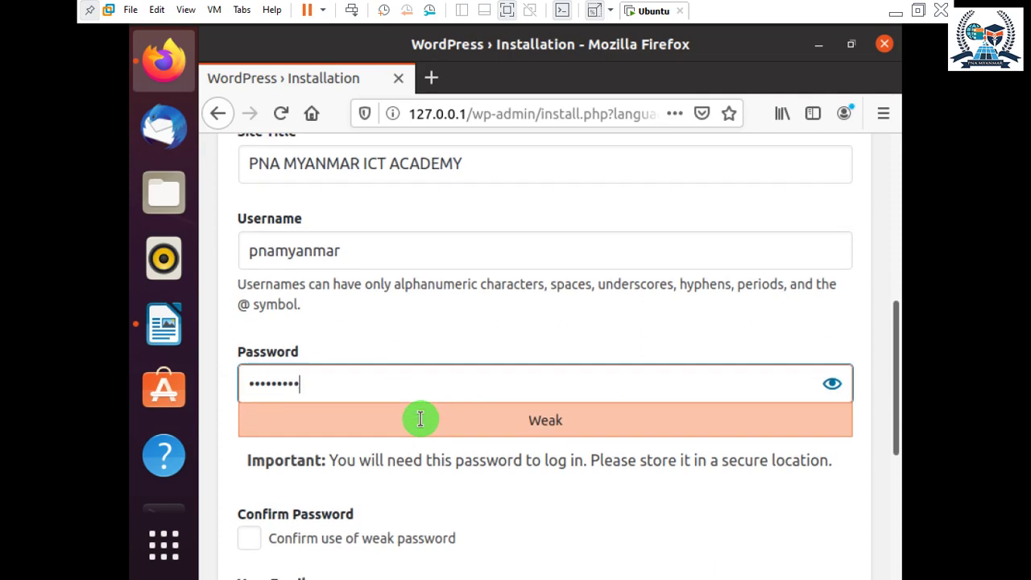
left_click(252, 500)
scroll(350, 483, "down", 5)
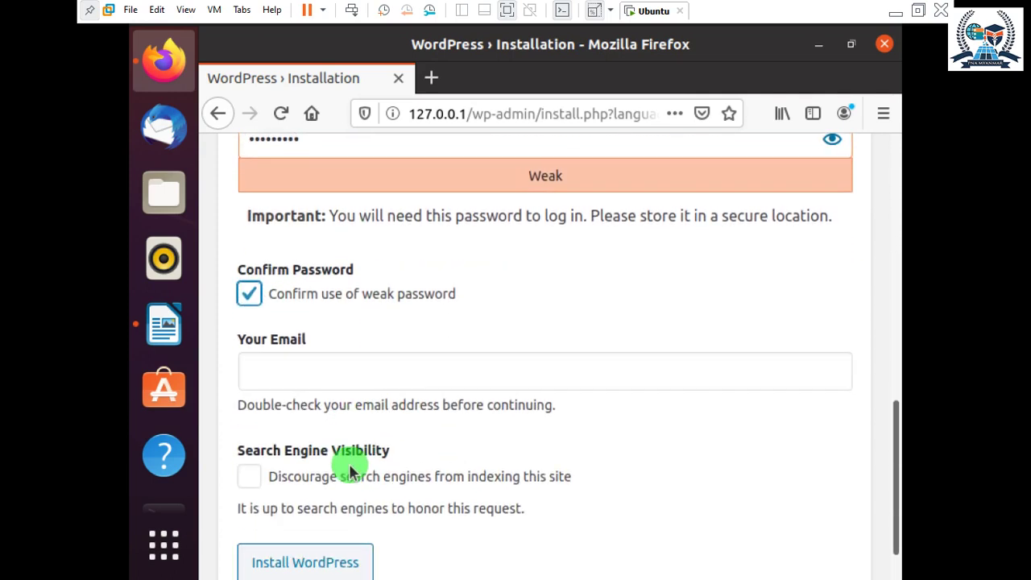
left_click(302, 320)
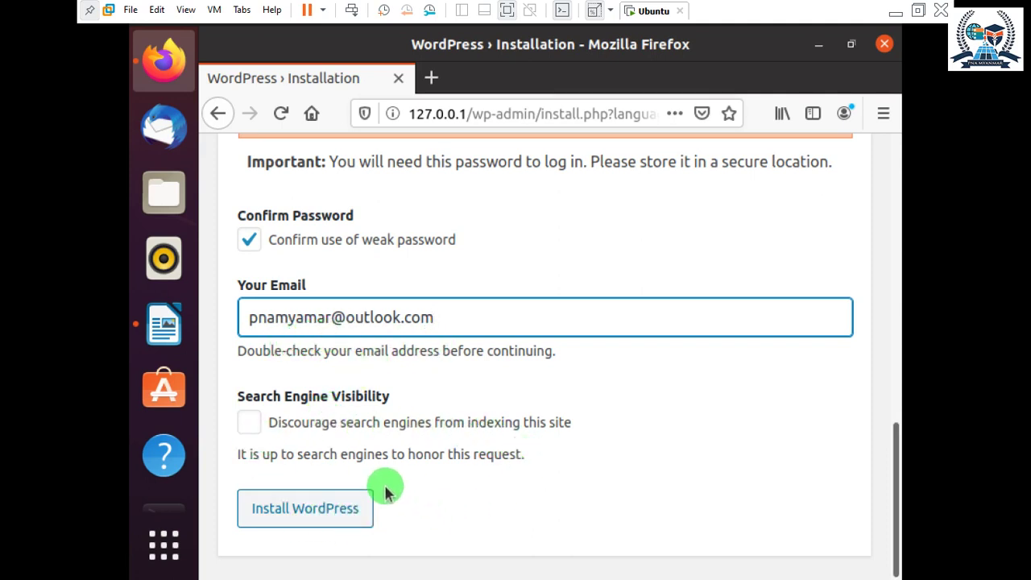
Install WordPress, save the login in Firefox, and proceed from the Success! page to Log In.
left_click(277, 512)
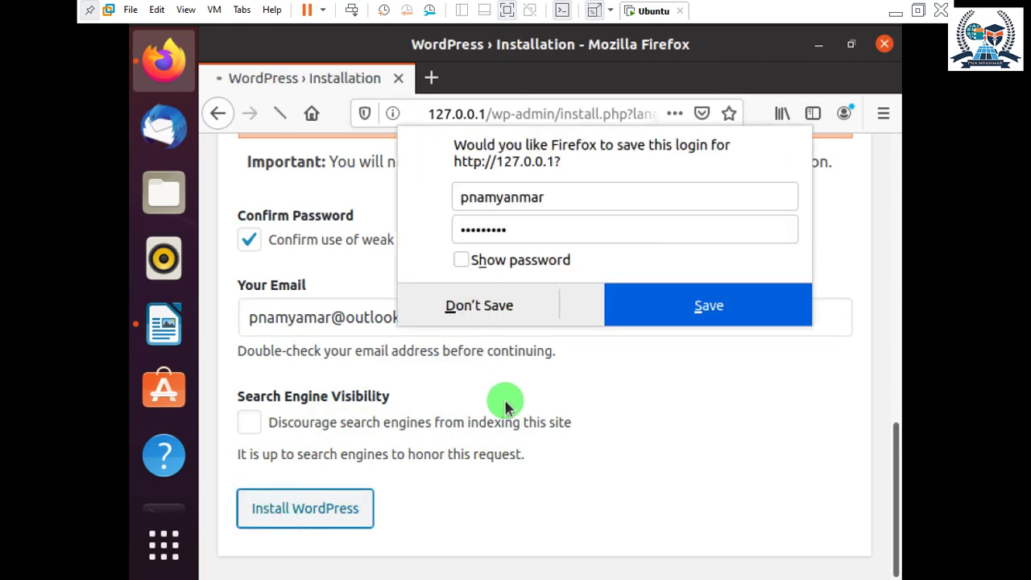
left_click(632, 346)
scroll(517, 368, "up", 10)
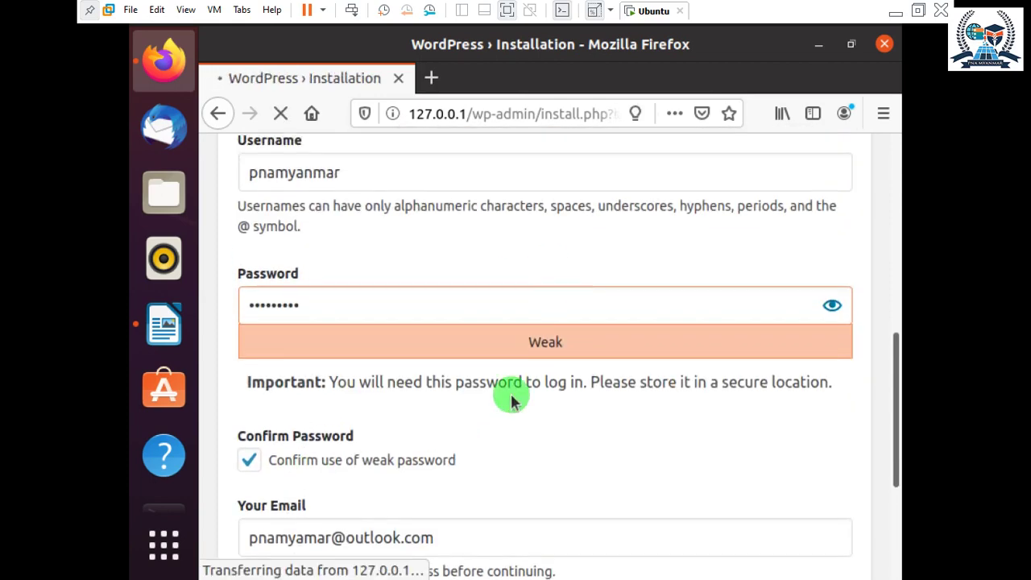
scroll(529, 434, "down", 2)
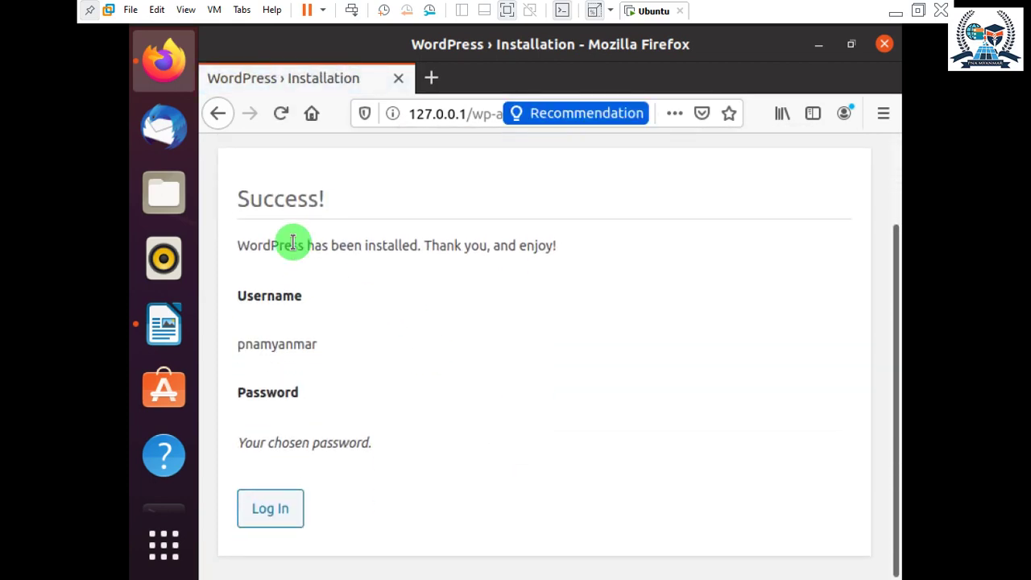
left_click_drag(328, 205, 234, 200)
left_click(269, 215)
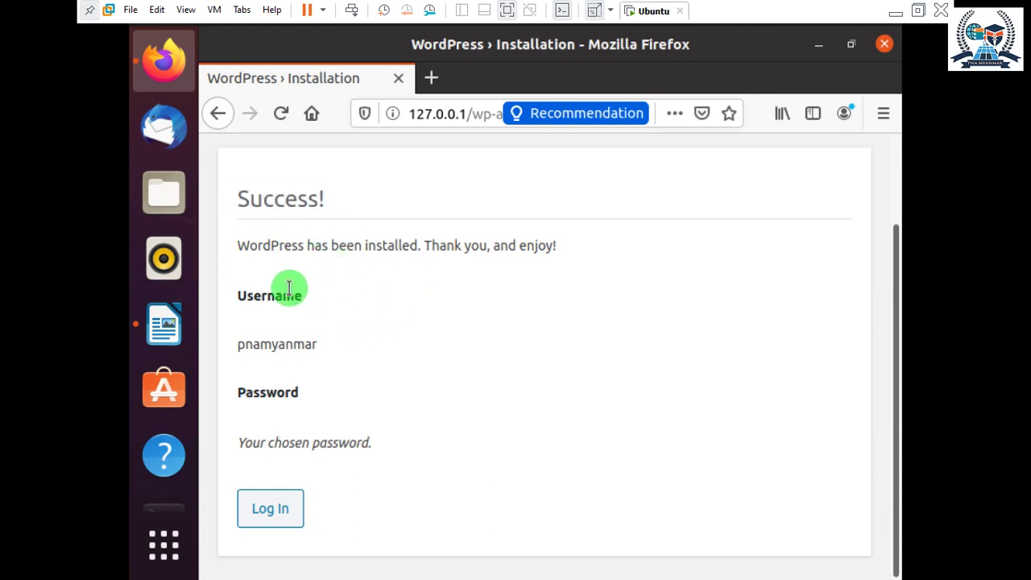
left_click(268, 514)
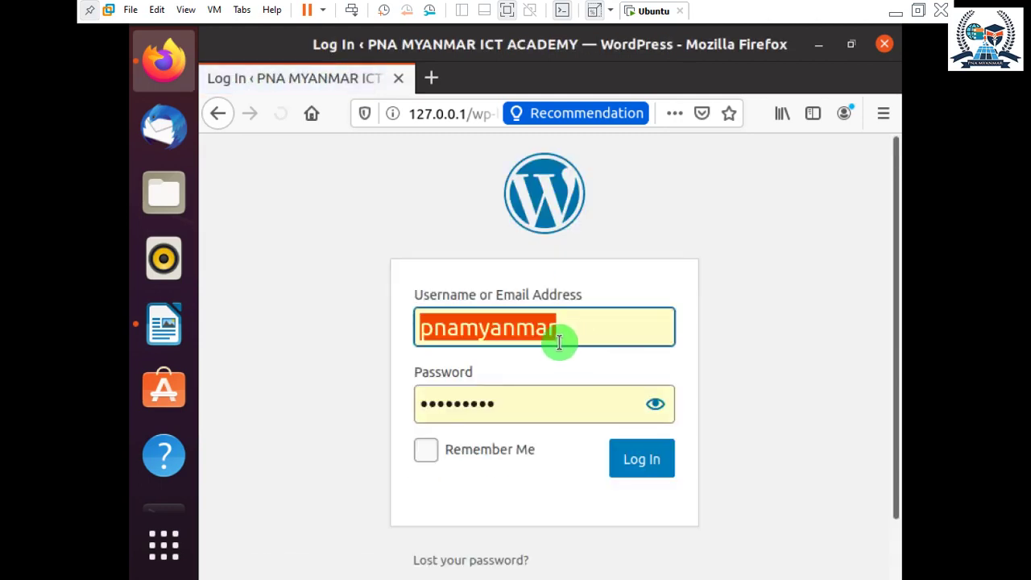
Check the autofilled admin username and password, then submit the login.
left_click(599, 342)
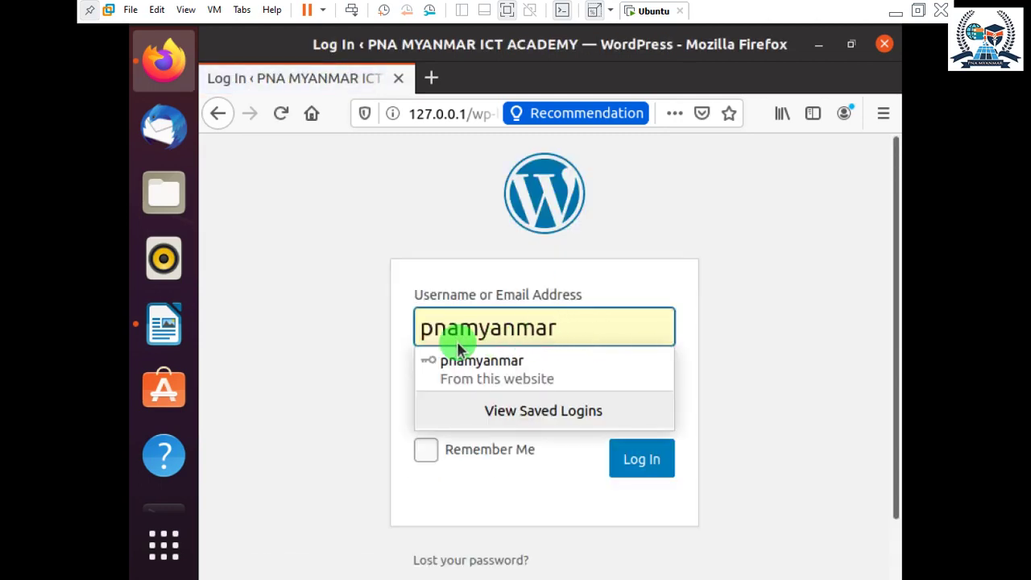
left_click_drag(587, 336, 281, 317)
left_click(559, 403)
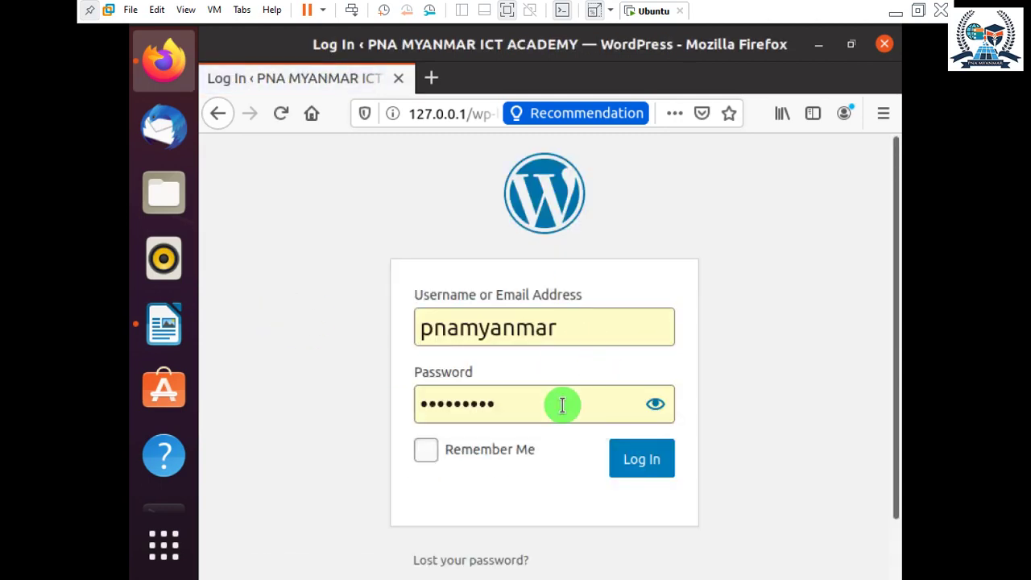
left_click(644, 467)
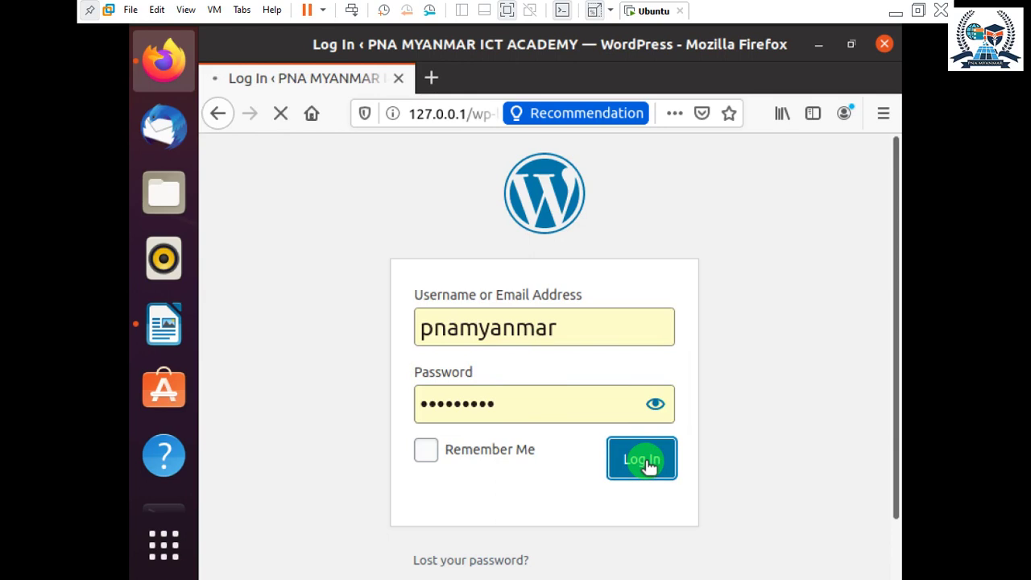
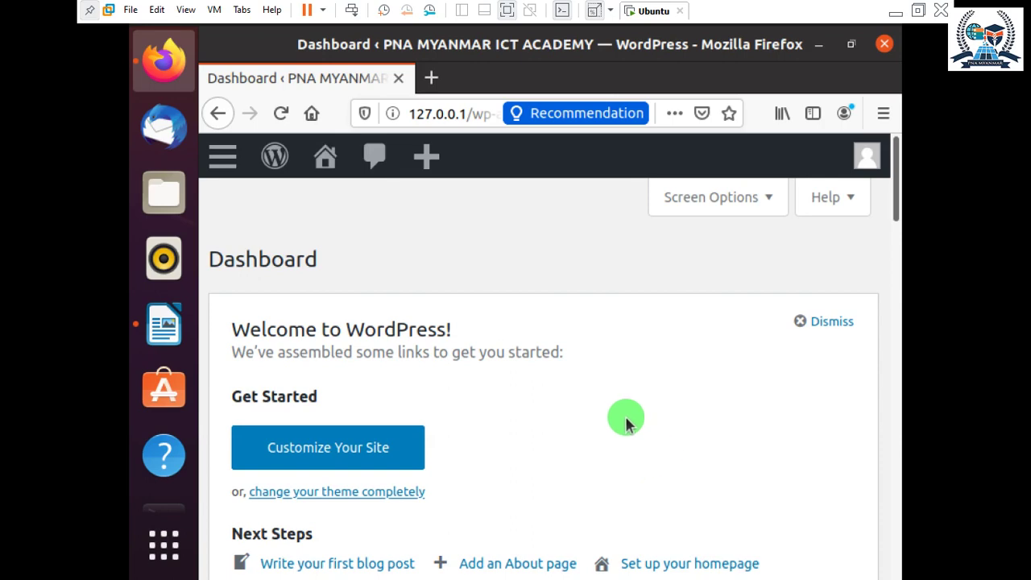
Try the guest display's Stretch and Keep Aspect Ratio Stretch options.
left_click(223, 156)
scroll(294, 266, "down", 10)
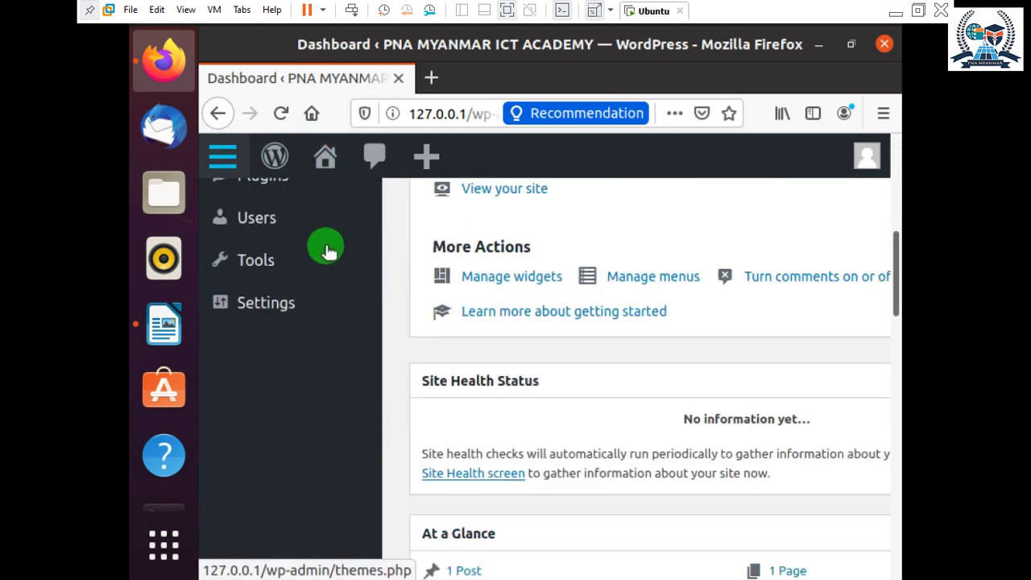
left_click(610, 12)
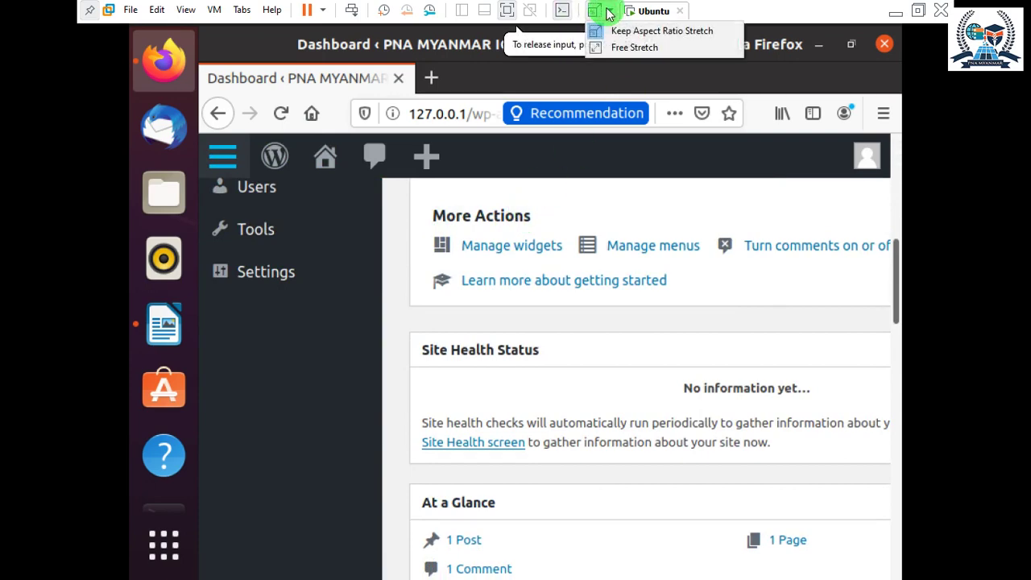
left_click(636, 45)
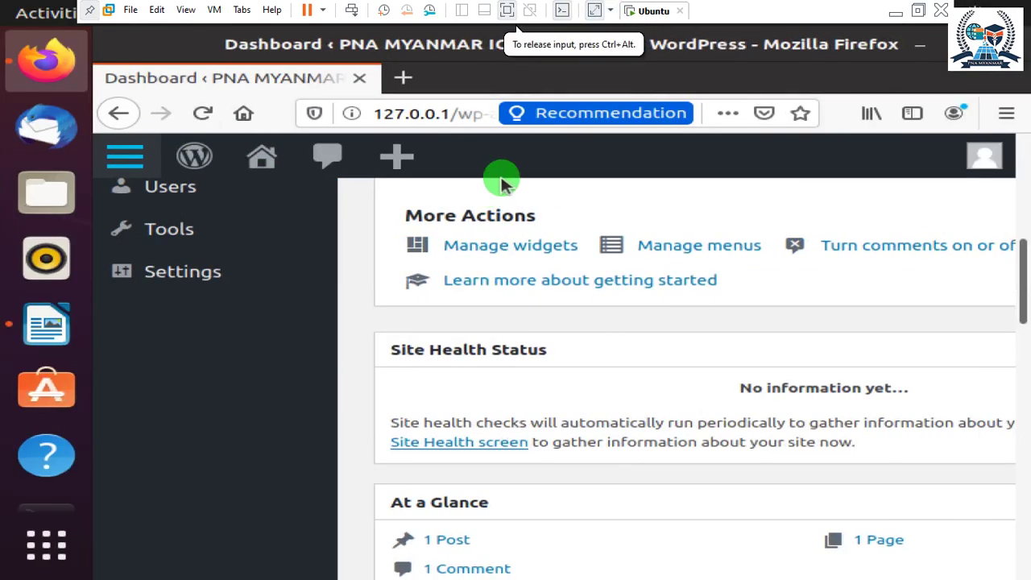
left_click(610, 11)
left_click(600, 30)
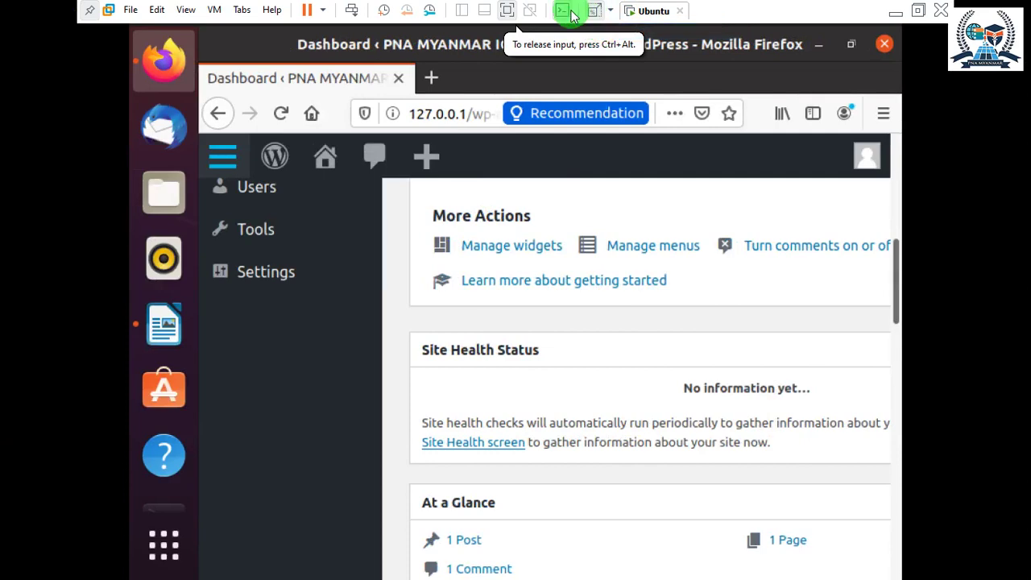
Toggle the VM summary, thumbnail bar and library views, leaving full screen.
left_click(562, 10)
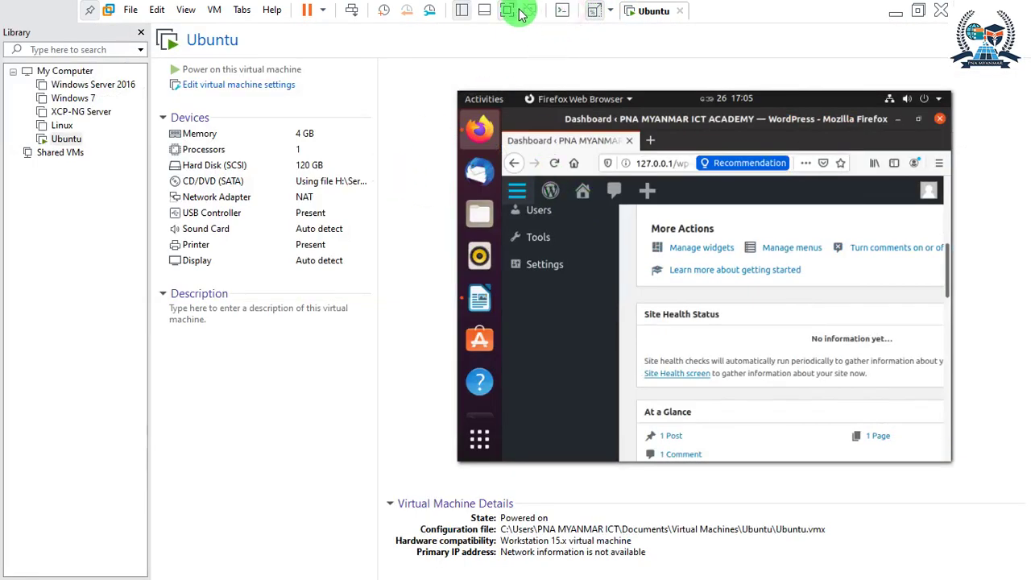
left_click(480, 12)
left_click(463, 11)
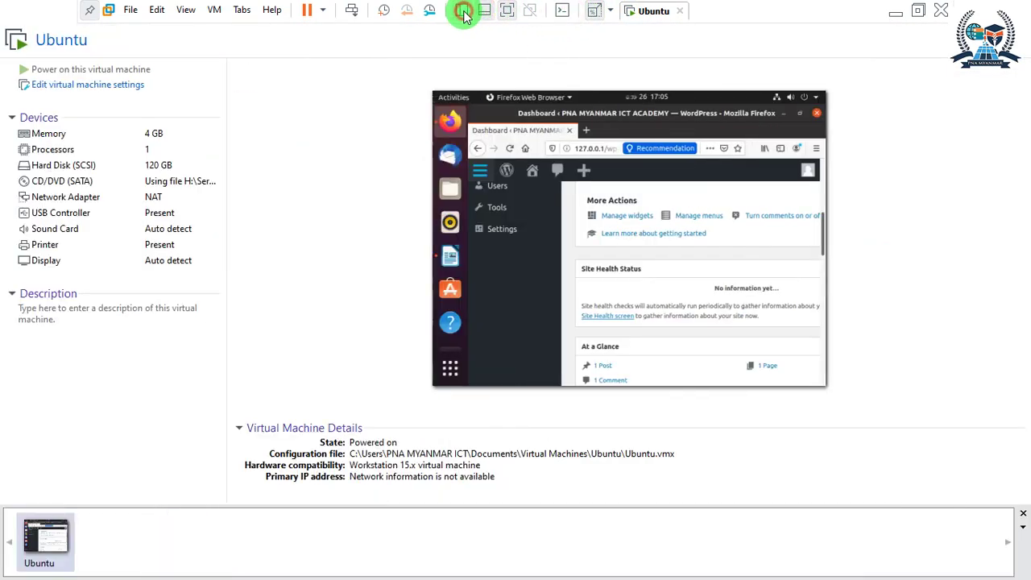
left_click(487, 13)
left_click(508, 11)
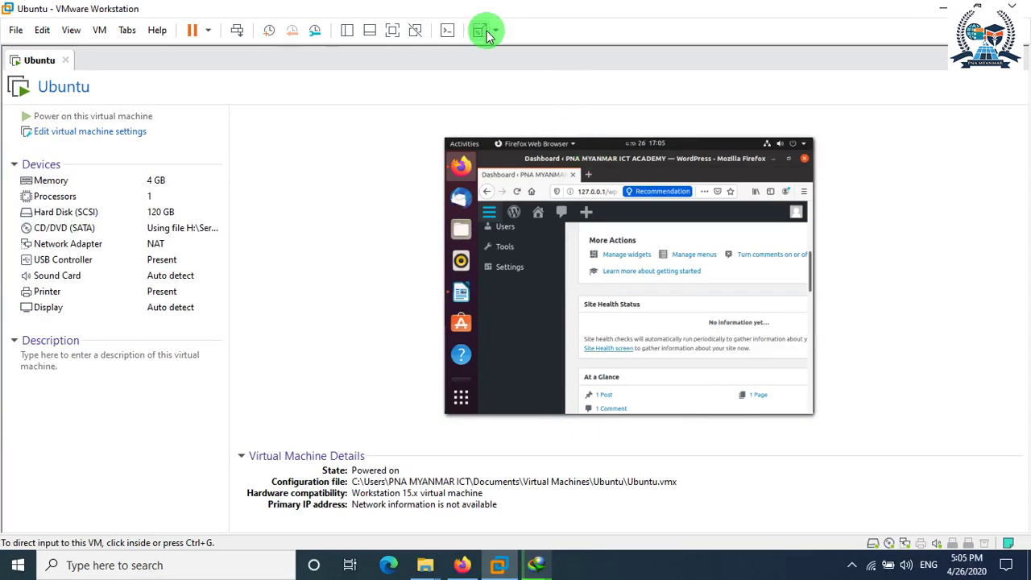
left_click(492, 31)
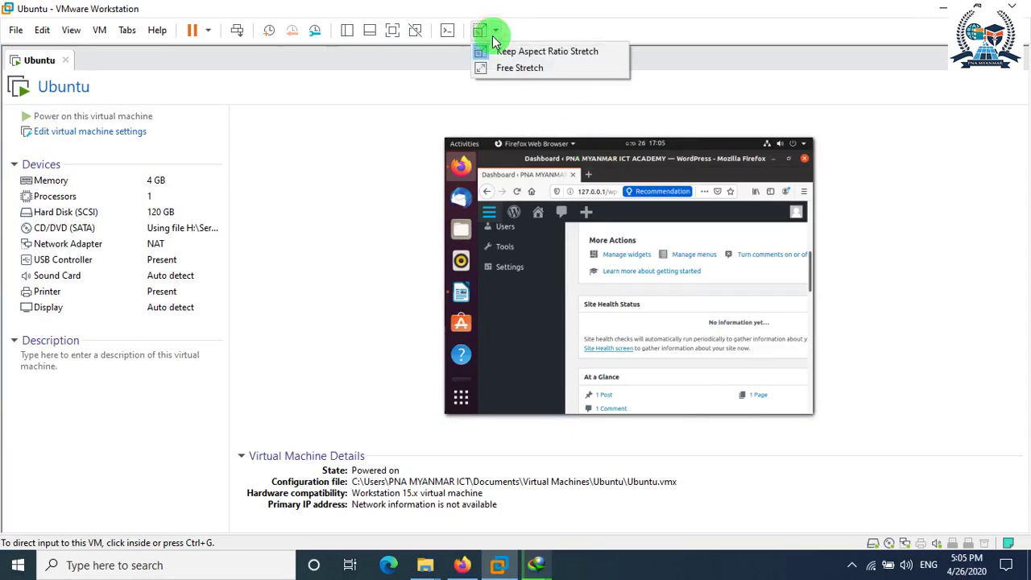
left_click(451, 29)
Attempt Unity mode, dismiss its error, then switch the VM to full screen.
left_click(418, 29)
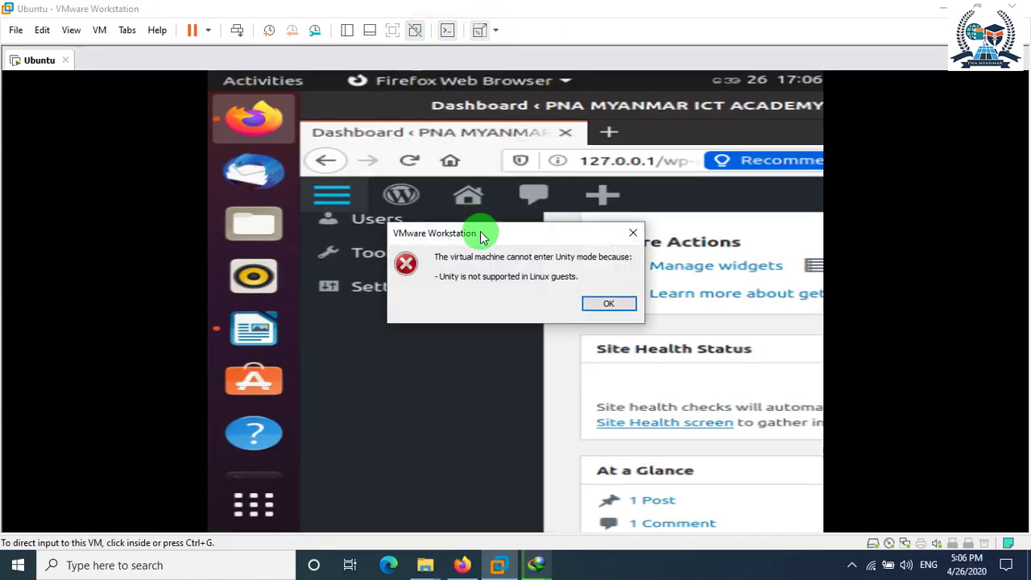
left_click(608, 304)
left_click(369, 30)
left_click(347, 31)
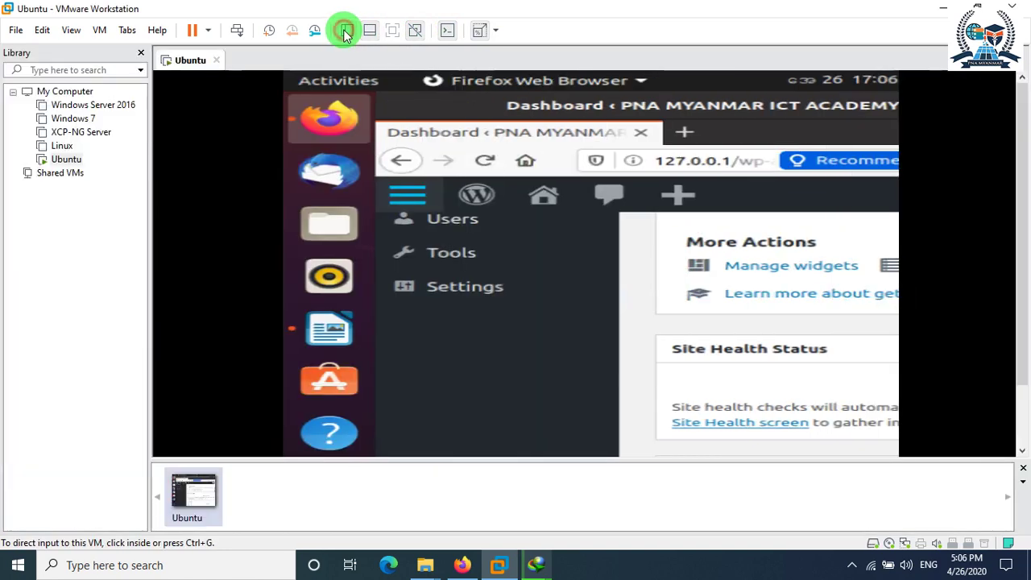
left_click(390, 32)
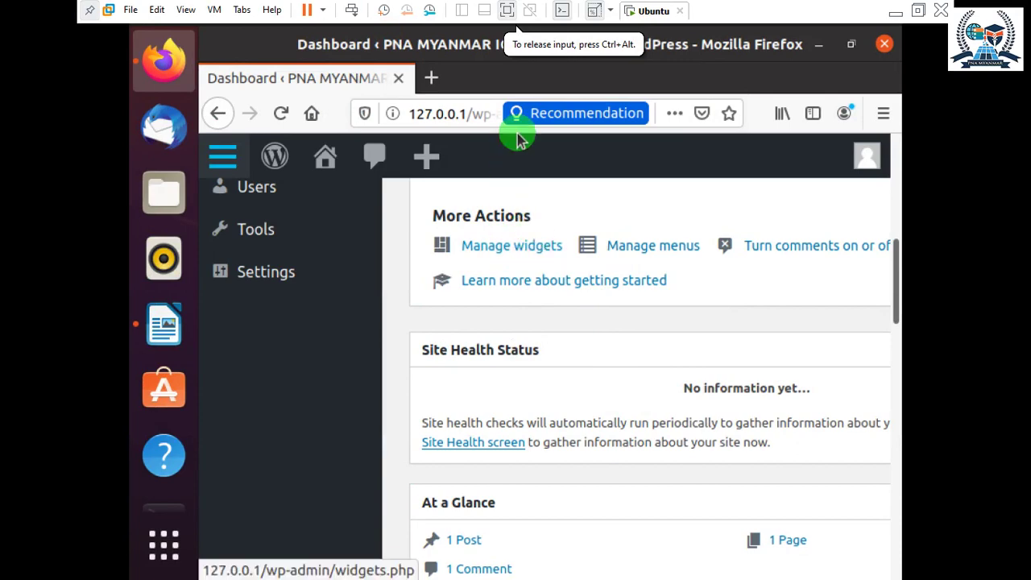
In full screen, apply Keep Aspect Ratio Stretch and re-maximize the Firefox window.
left_click(562, 10)
left_click(592, 10)
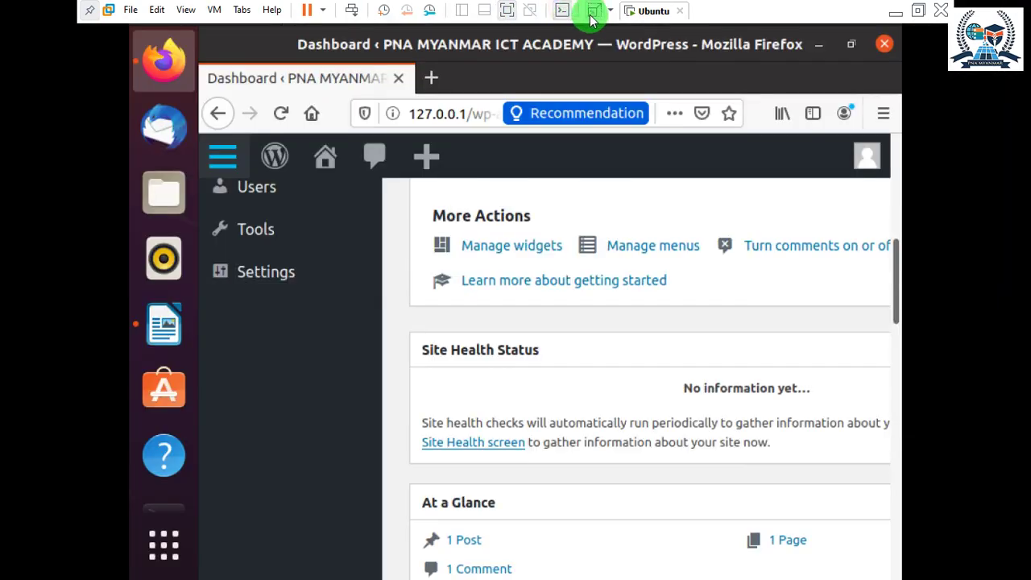
left_click(603, 14)
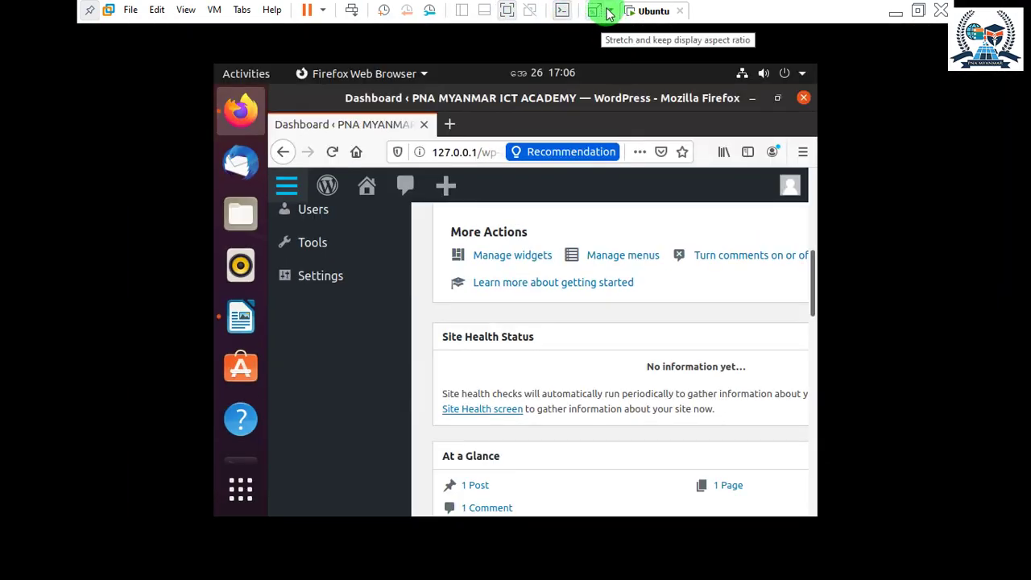
scroll(446, 221, "up", 1)
scroll(446, 221, "up", 3)
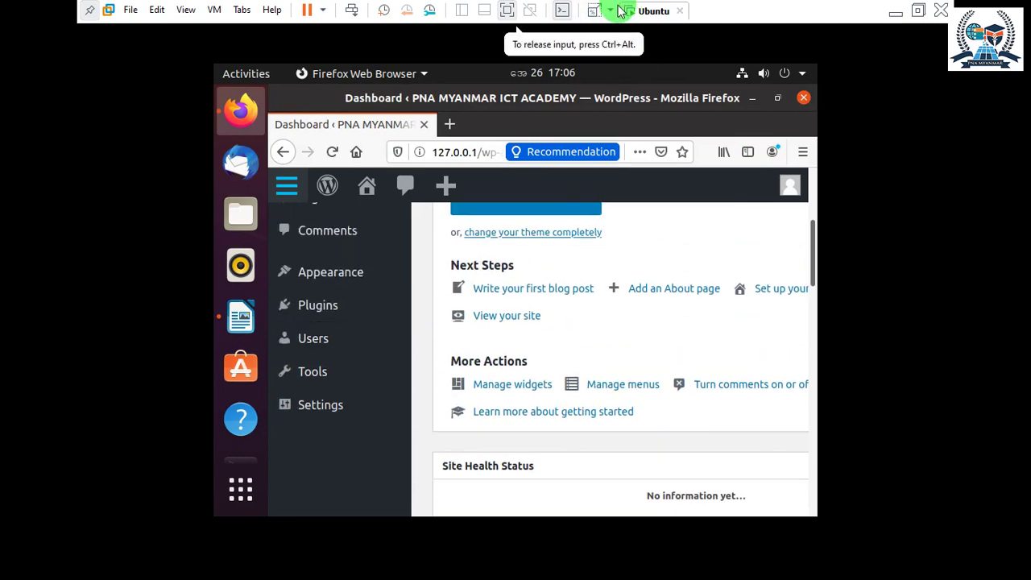
left_click(593, 11)
left_click(609, 12)
left_click(593, 10)
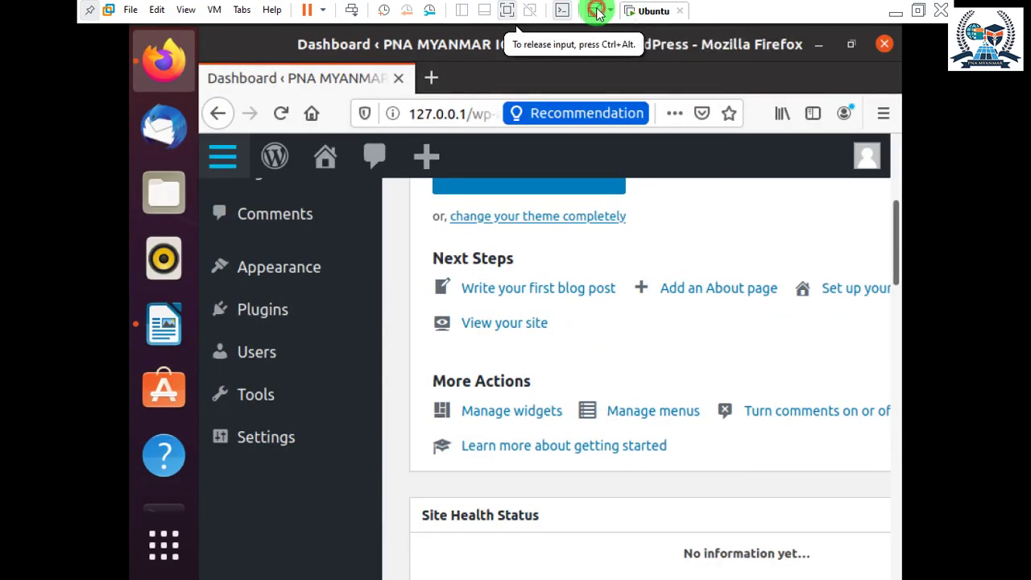
scroll(701, 340, "down", 5)
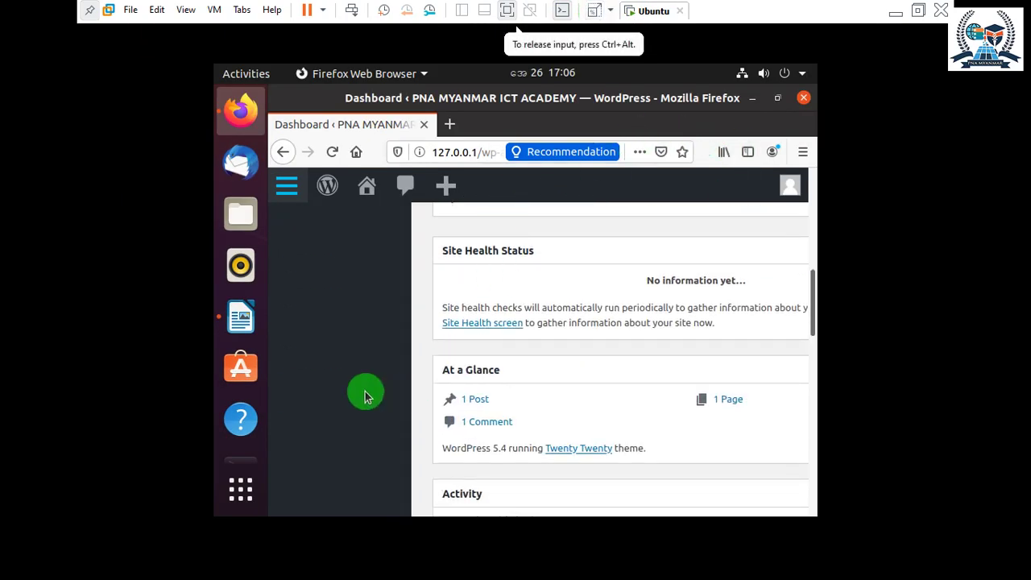
left_click(778, 97)
left_click(778, 98)
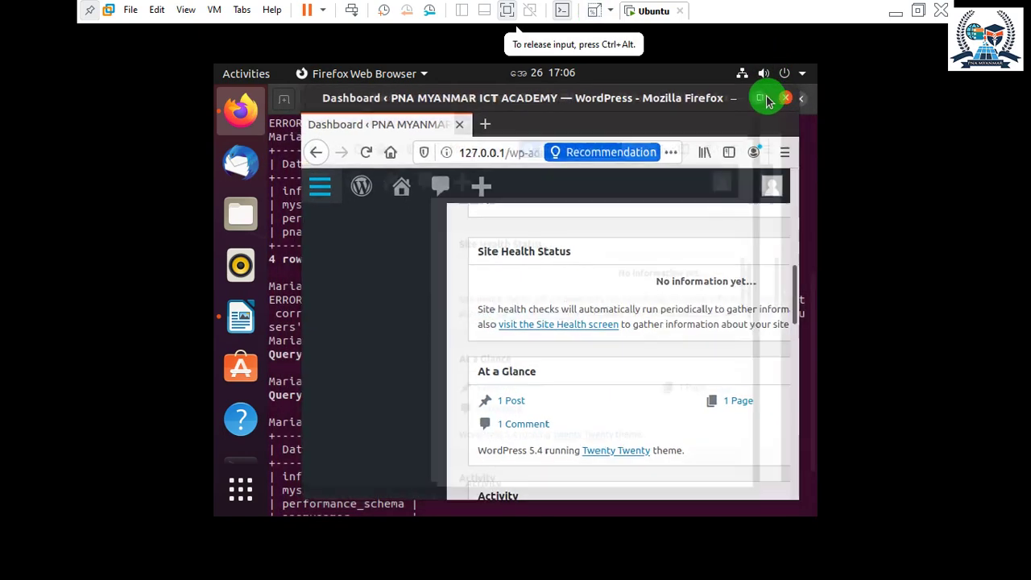
Scroll the admin sidebar to reveal Appearance's Themes, Customize, Widgets and Menus entries.
scroll(454, 299, "up", 10)
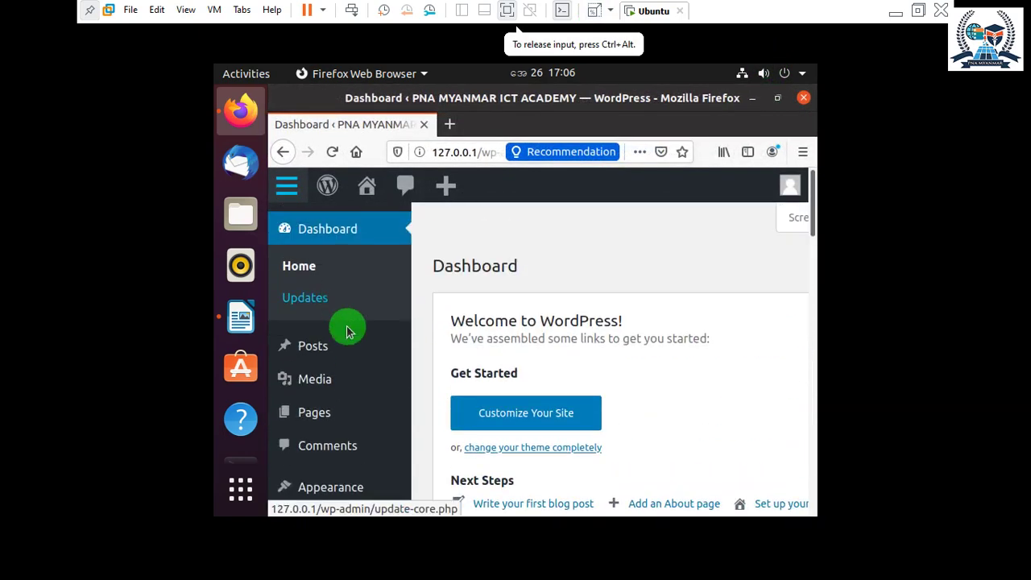
scroll(344, 329, "down", 4)
scroll(451, 366, "up", 4)
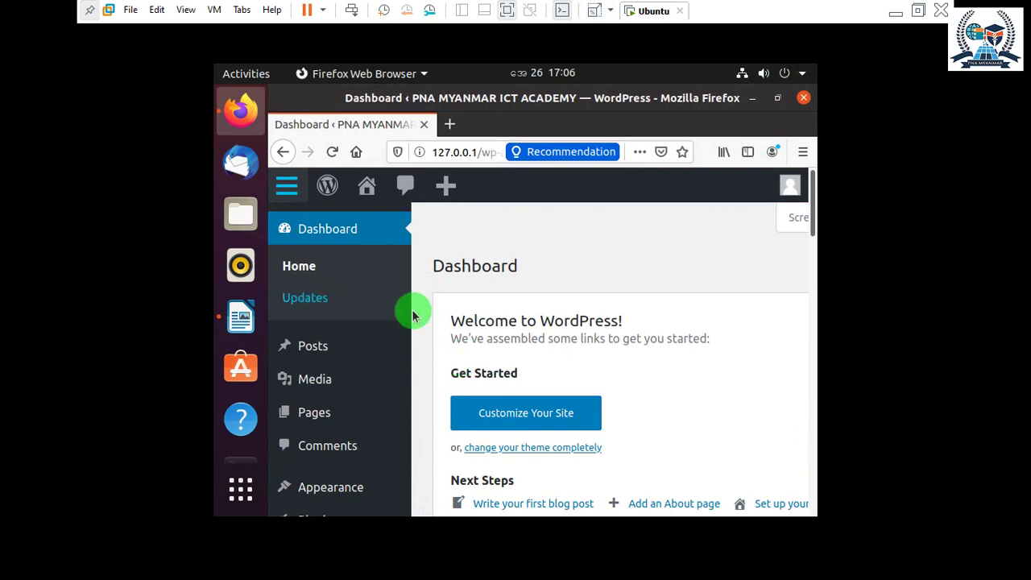
scroll(326, 306, "down", 1)
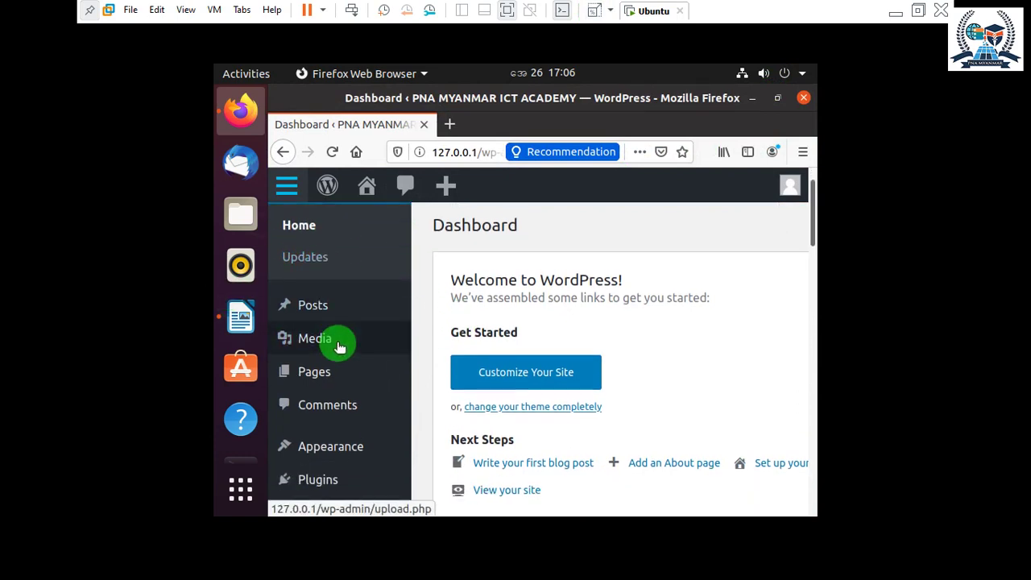
scroll(322, 325, "down", 2)
mouse_move(332, 358)
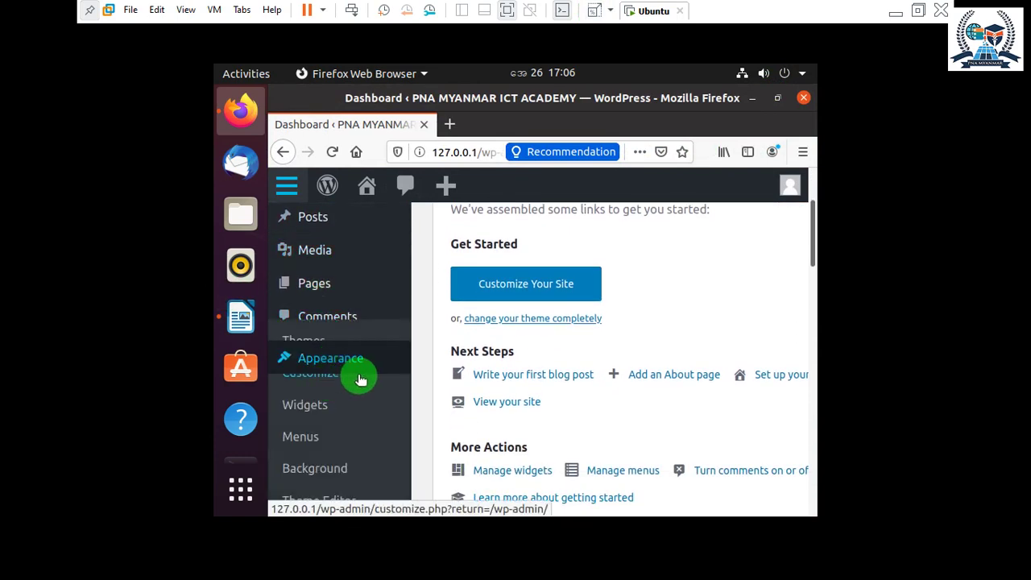
scroll(357, 376, "down", 2)
scroll(414, 352, "up", 3)
scroll(373, 347, "down", 4)
scroll(367, 343, "up", 3)
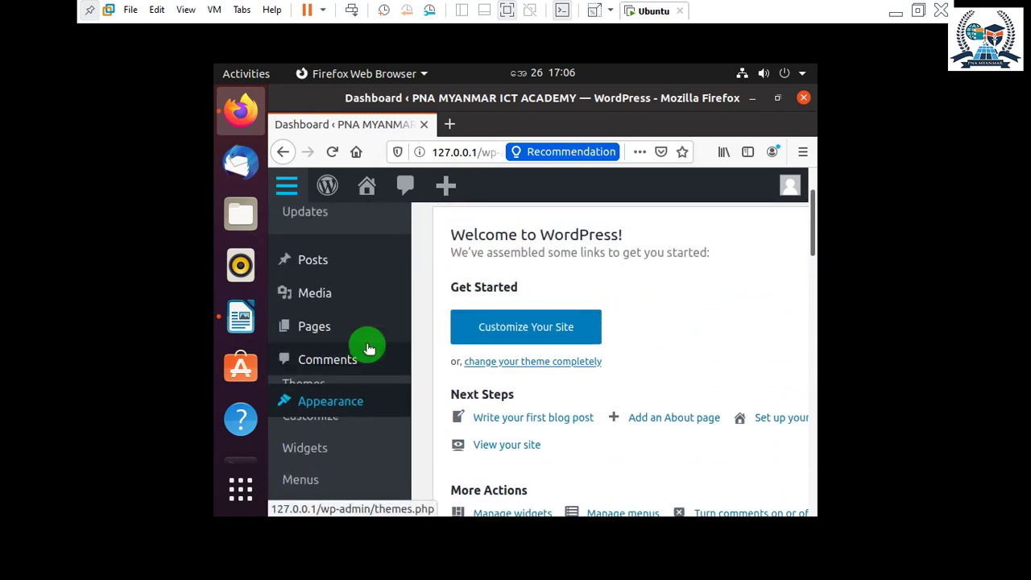
scroll(451, 338, "down", 7)
scroll(778, 302, "up", 3)
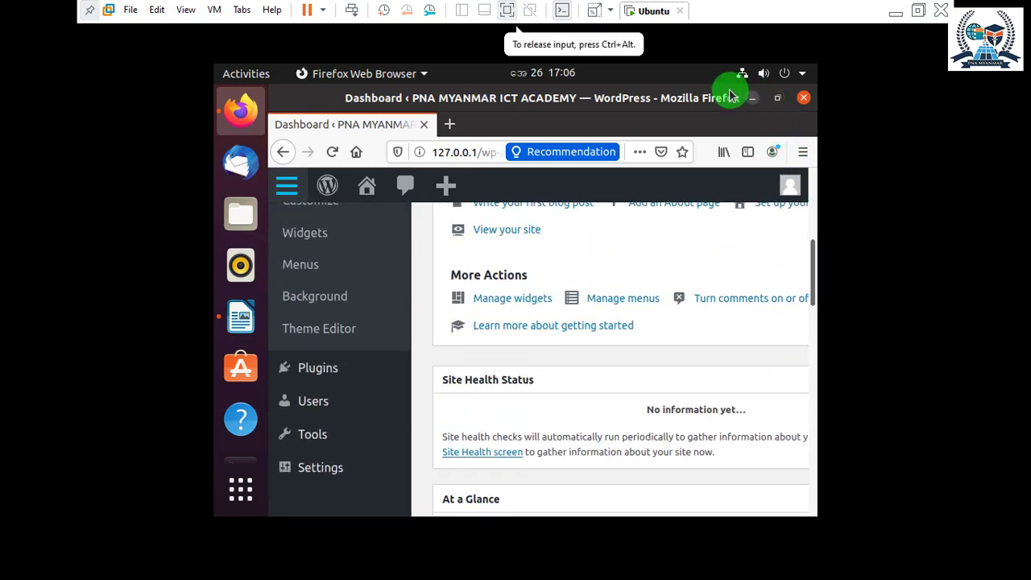
scroll(346, 344, "up", 3)
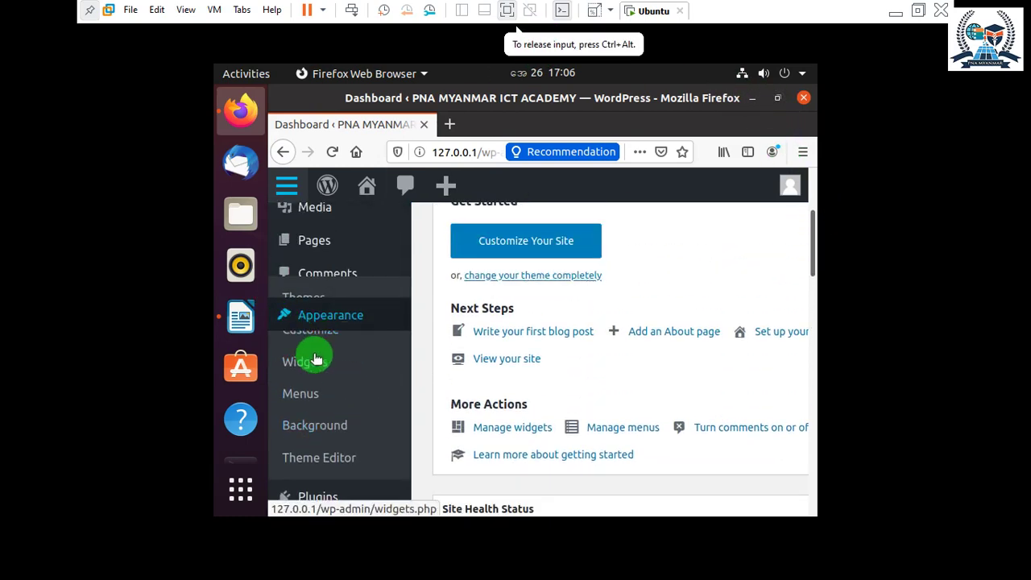
scroll(306, 341, "up", 1)
Open Appearance > Themes, go to Add New and browse the Popular themes.
left_click(306, 341)
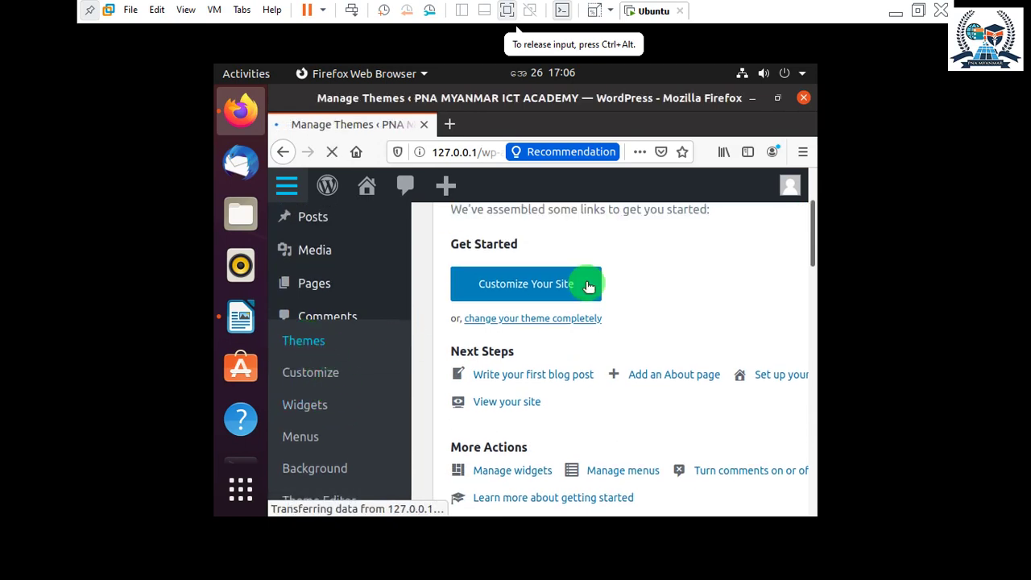
scroll(493, 327, "down", 3)
scroll(668, 371, "up", 3)
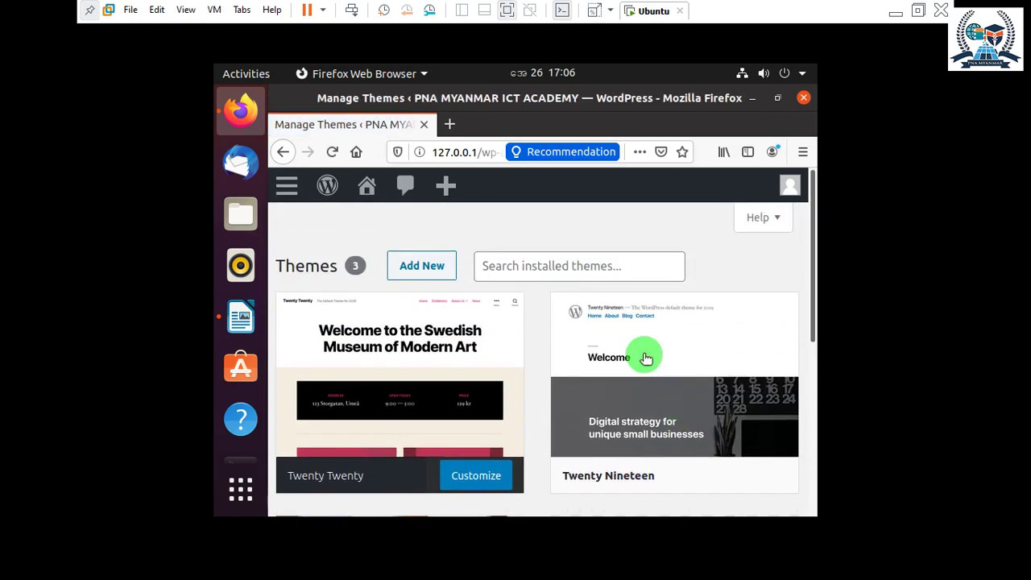
scroll(646, 359, "down", 5)
left_click(672, 322)
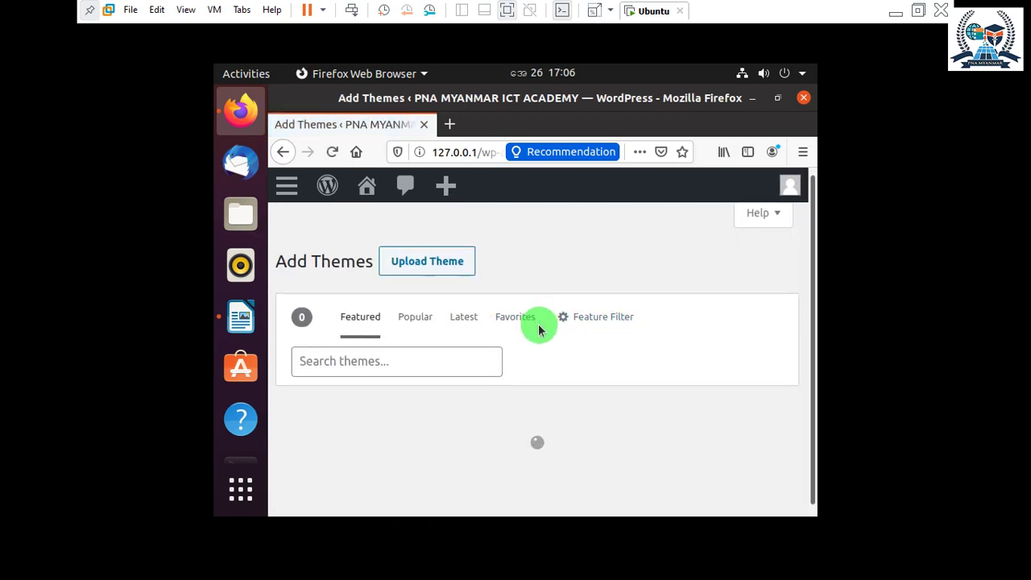
left_click(422, 312)
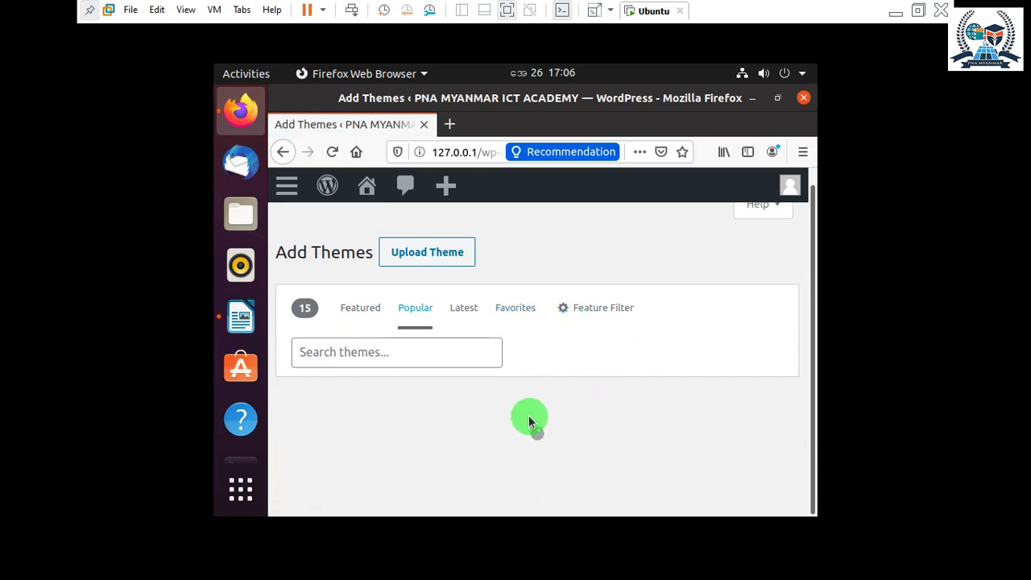
scroll(524, 405, "down", 3)
scroll(626, 412, "down", 1)
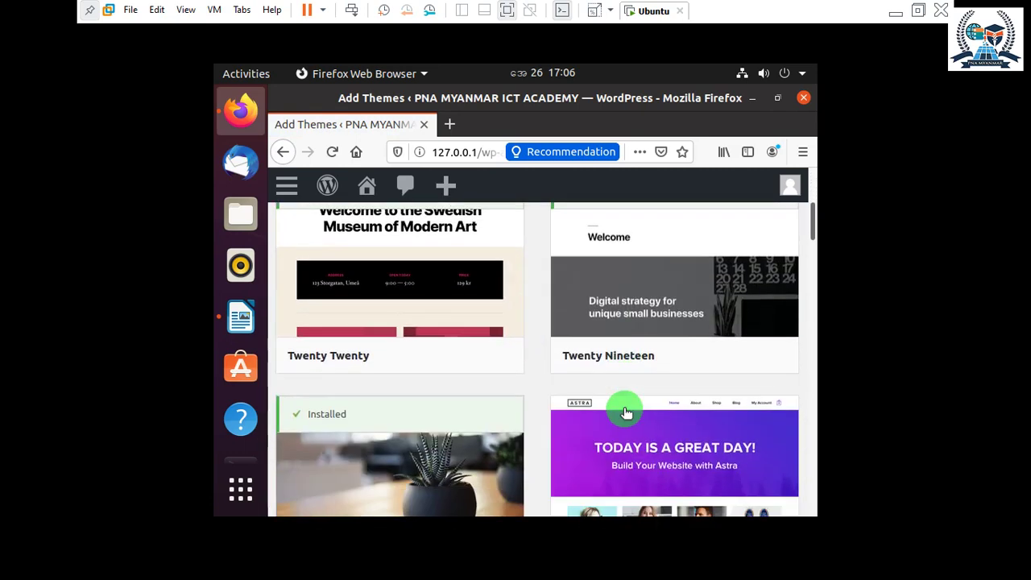
scroll(627, 412, "down", 5)
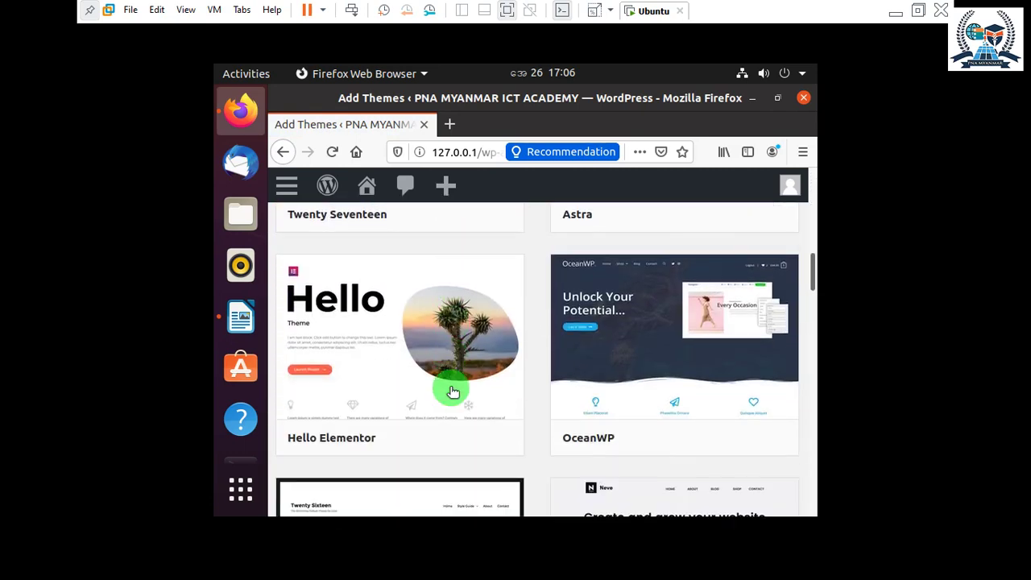
scroll(452, 387, "up", 9)
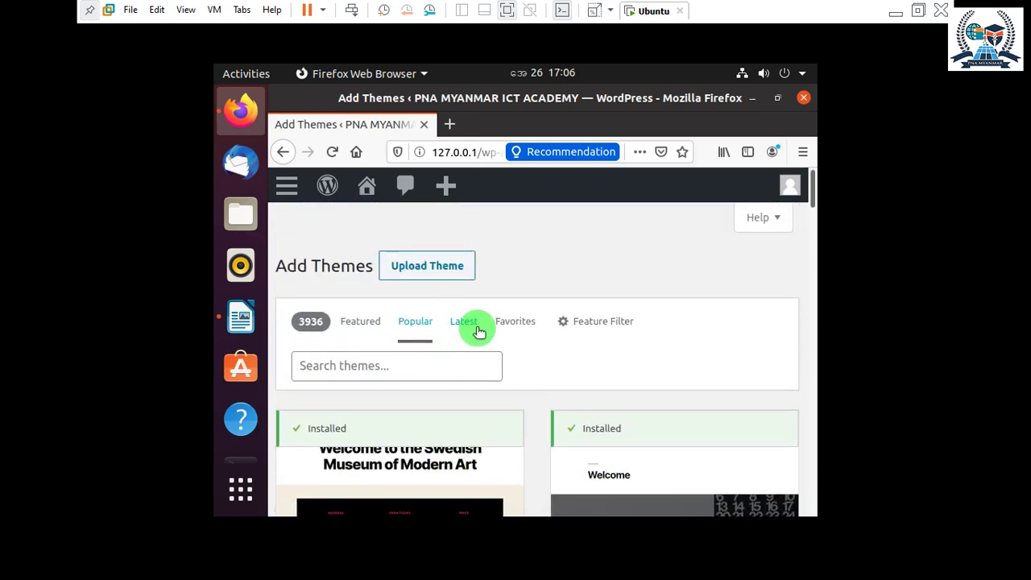
Show the Latest themes, open the Danfe theme's details and install it.
left_click(466, 322)
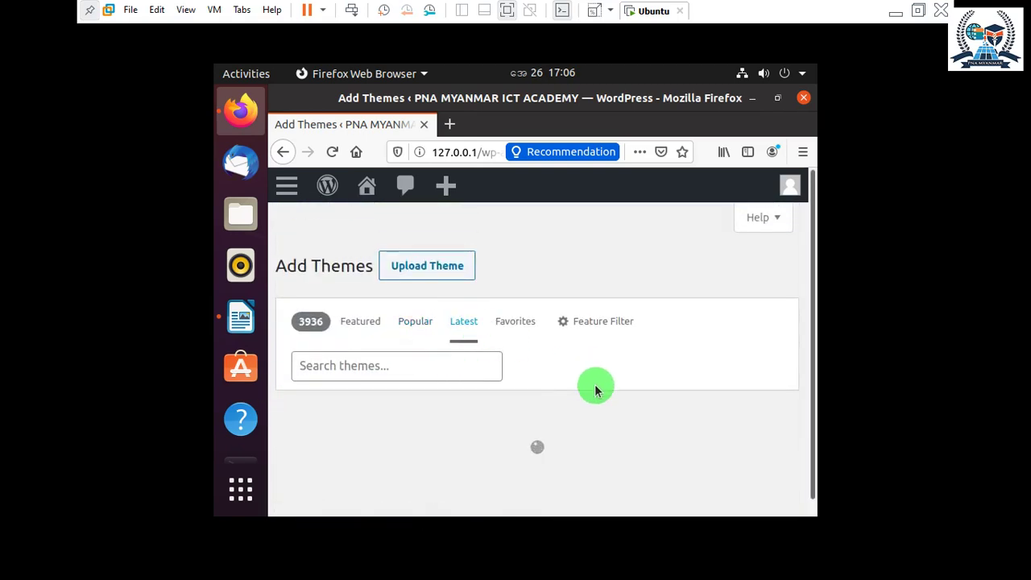
scroll(531, 409, "down", 2)
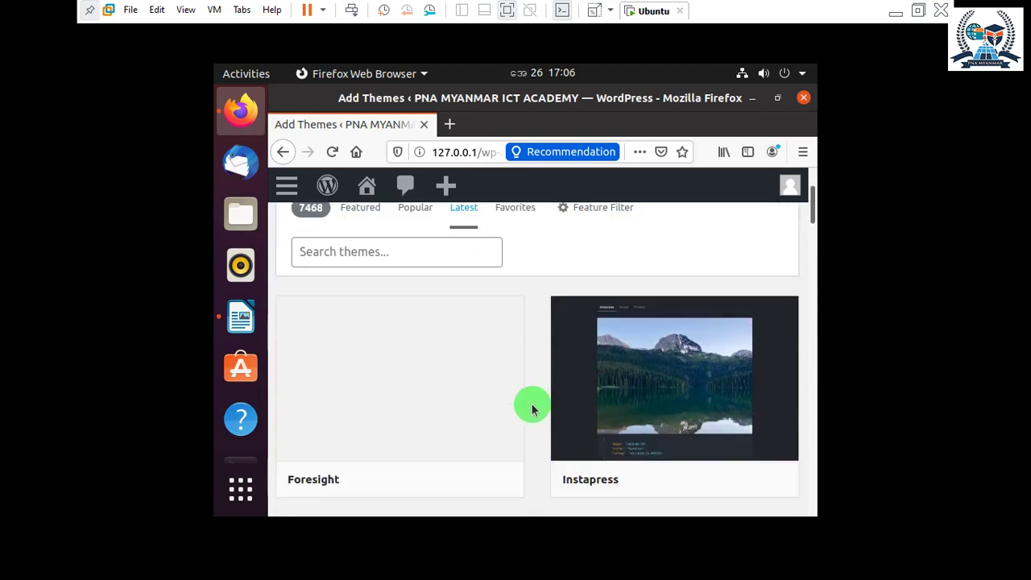
scroll(532, 409, "down", 3)
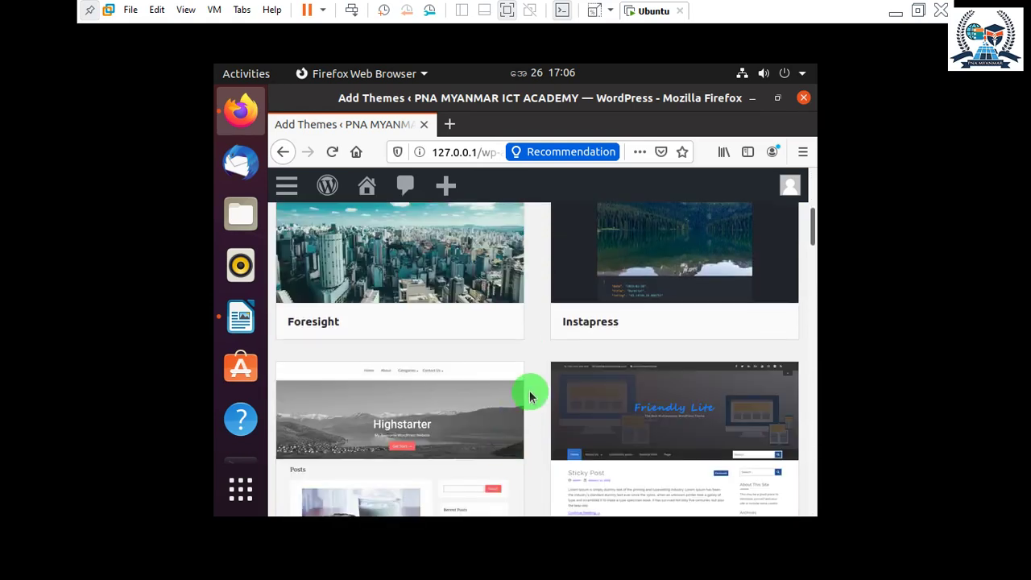
scroll(529, 396, "down", 5)
scroll(403, 379, "down", 1)
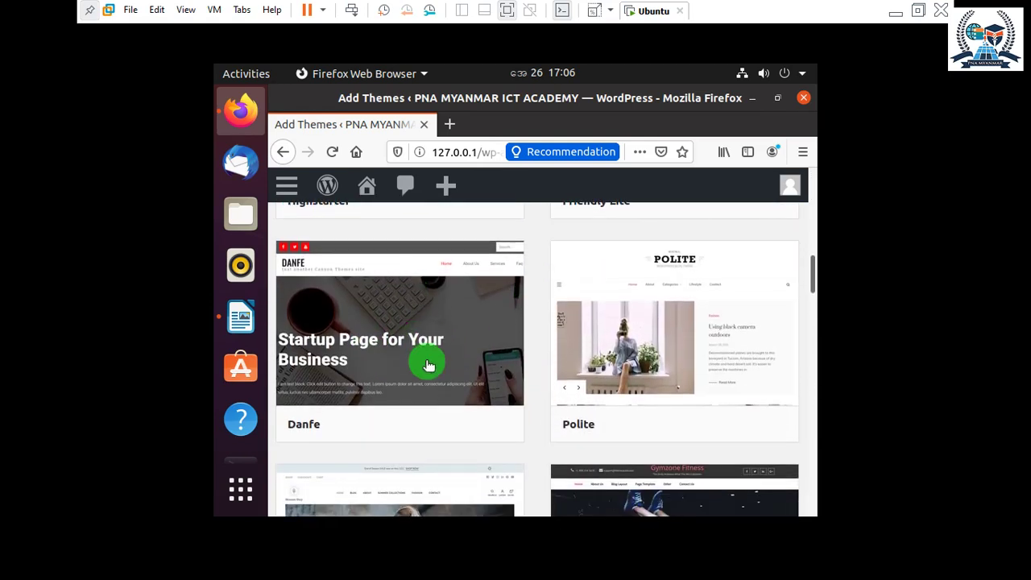
left_click(368, 347)
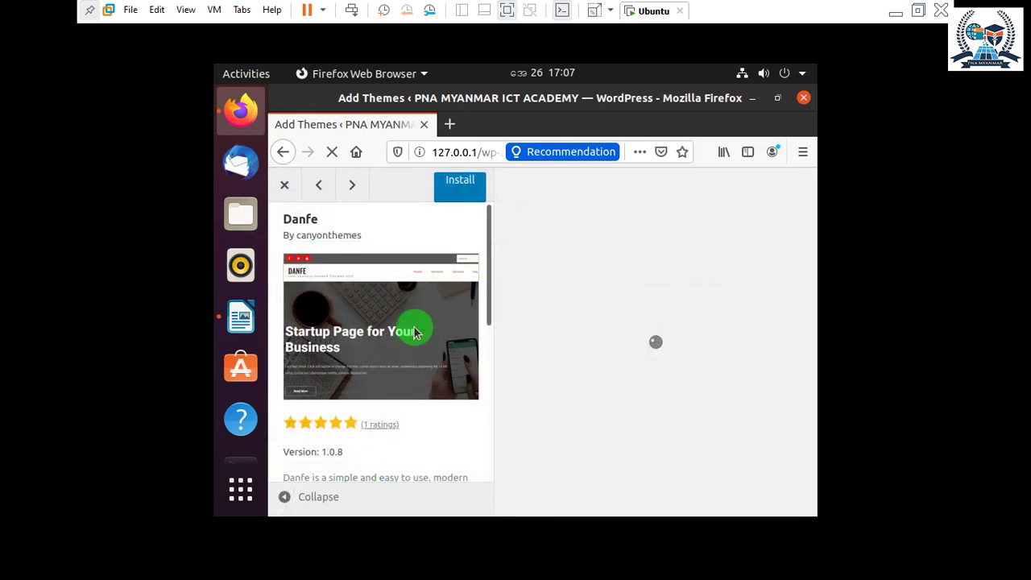
scroll(437, 349, "down", 1)
left_click(460, 183)
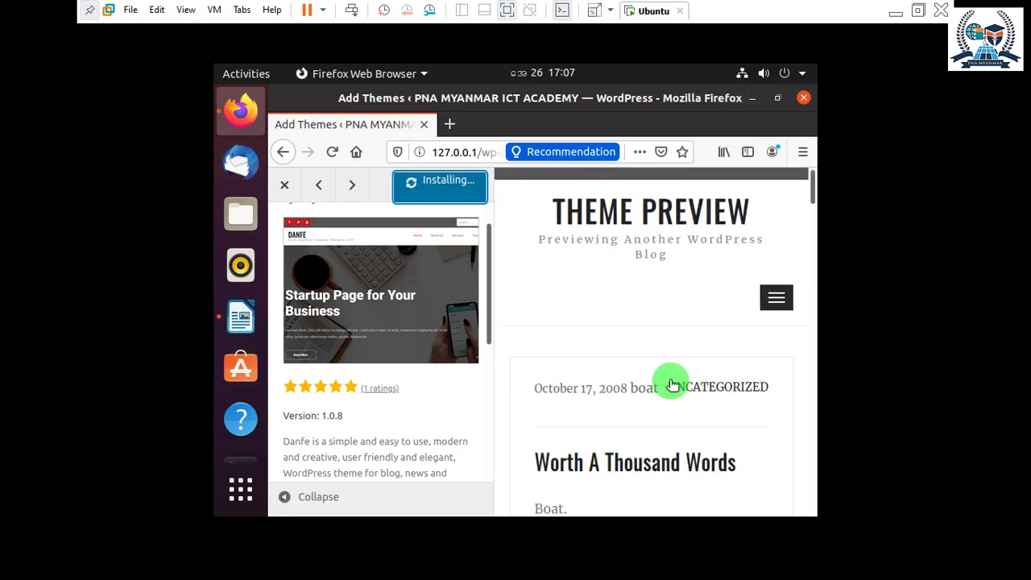
Bring the MariaDB terminal window back to the front from the dock.
scroll(362, 306, "up", 1)
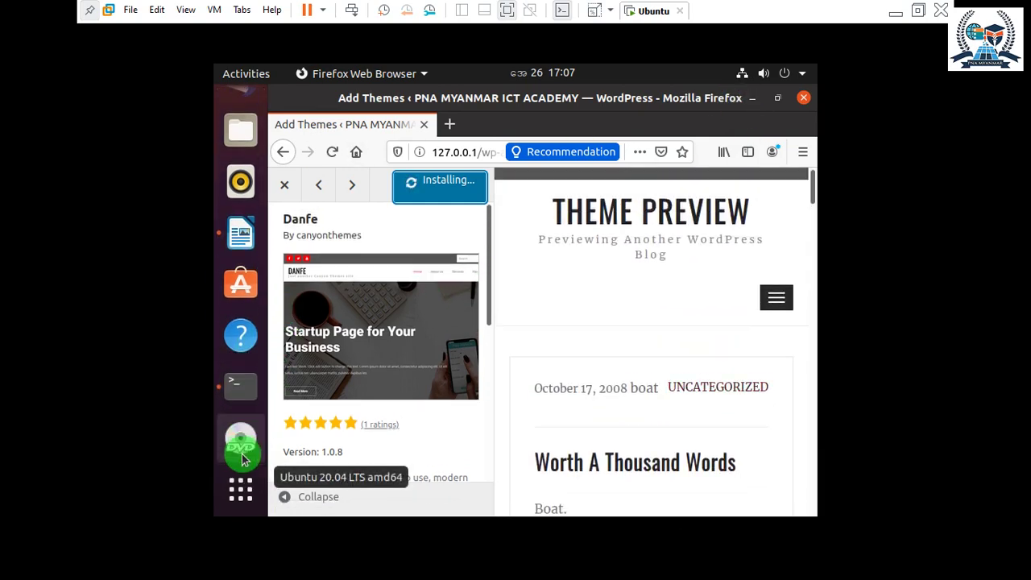
left_click(241, 385)
scroll(496, 303, "up", 5)
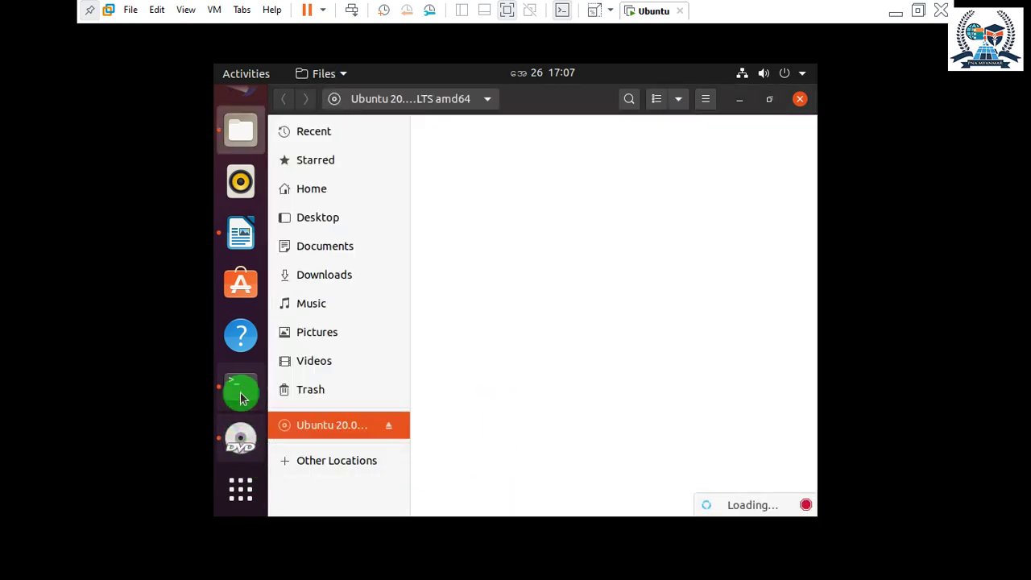
left_click(241, 388)
scroll(539, 403, "down", 10)
scroll(571, 418, "down", 1)
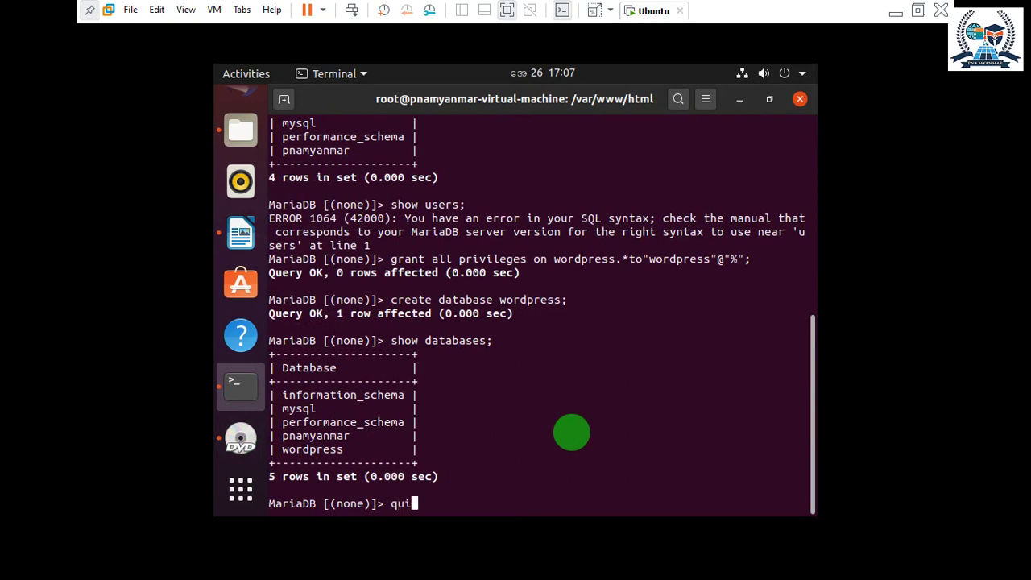
Quit MariaDB and list the root folder, noting latest.zip and wordpress.
type("t")
key("Return")
key("Return")
key("Return")
key("Return")
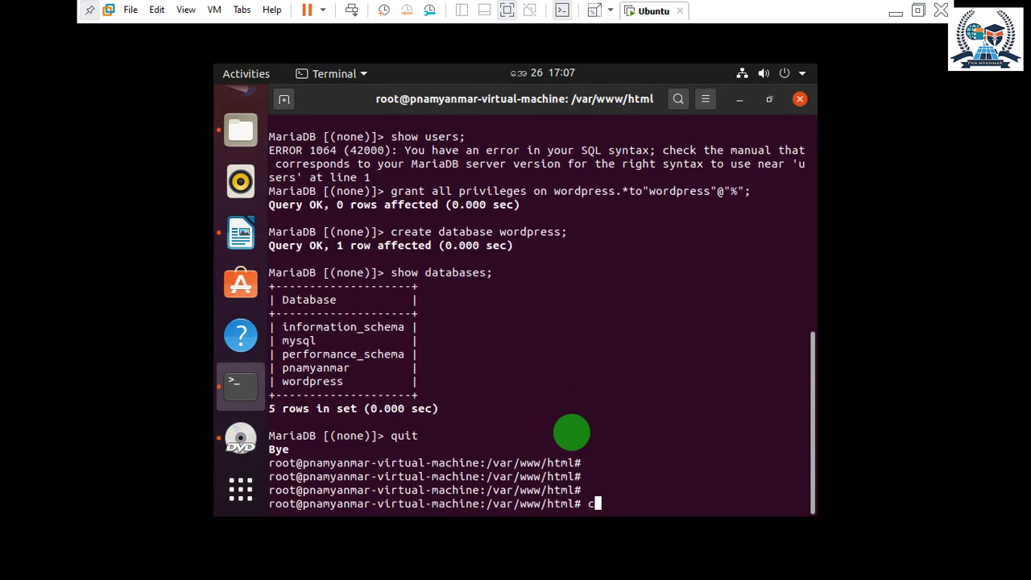
type("cd /")
key("Return")
key("Return")
key("Return")
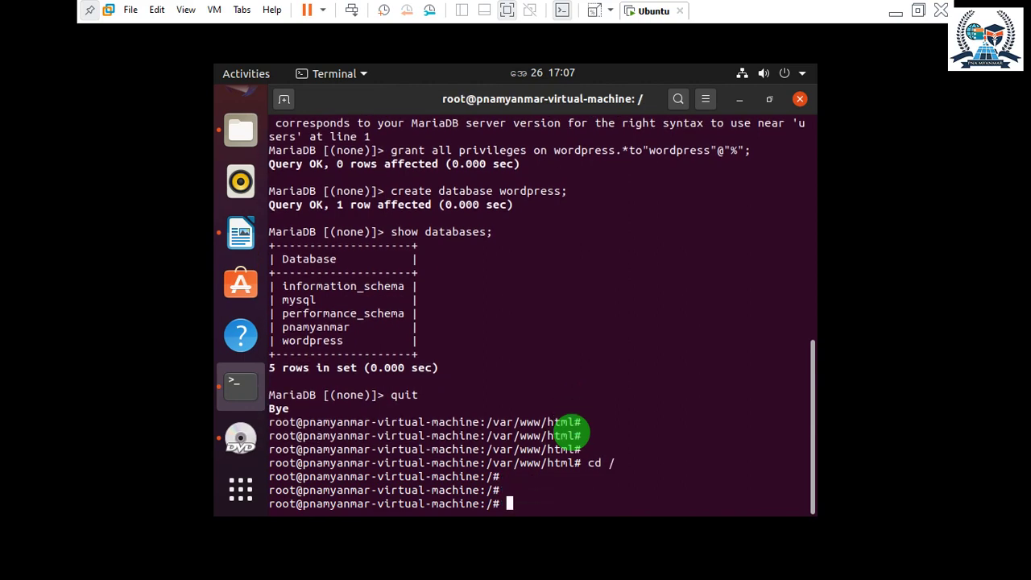
type("cd /")
key("Return")
type("ls")
key("Return")
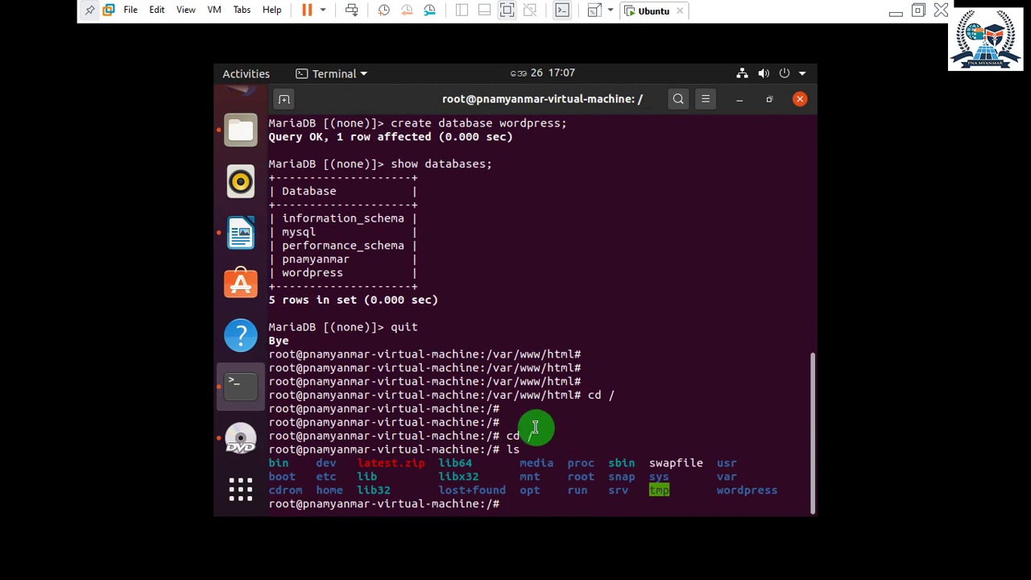
left_click_drag(427, 462, 473, 463)
double_click(746, 490)
left_click(633, 459)
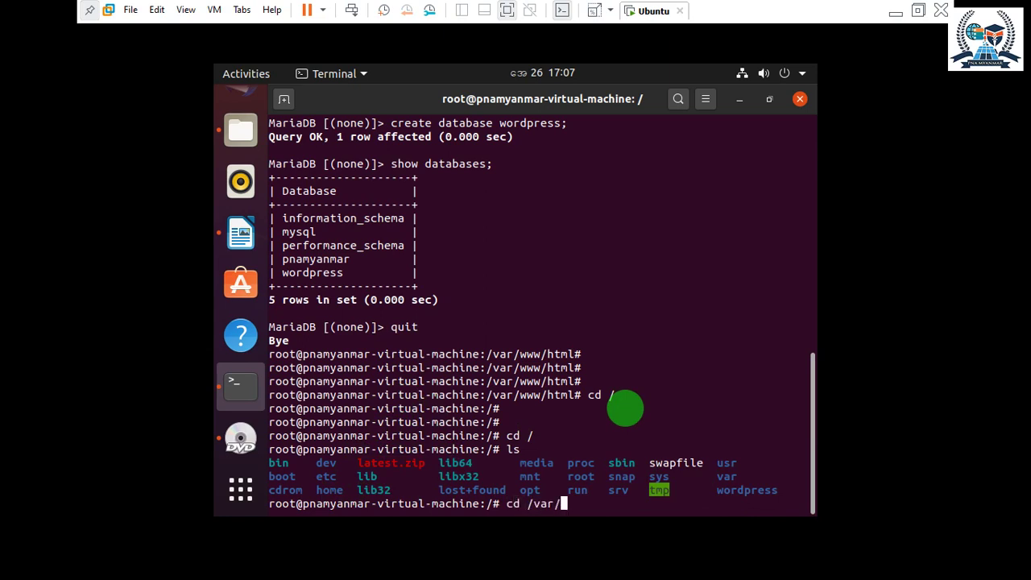
List /var, /var/www and /var/www/html in turn, then return to / and clear.
key("Return")
type("ls")
key("Return")
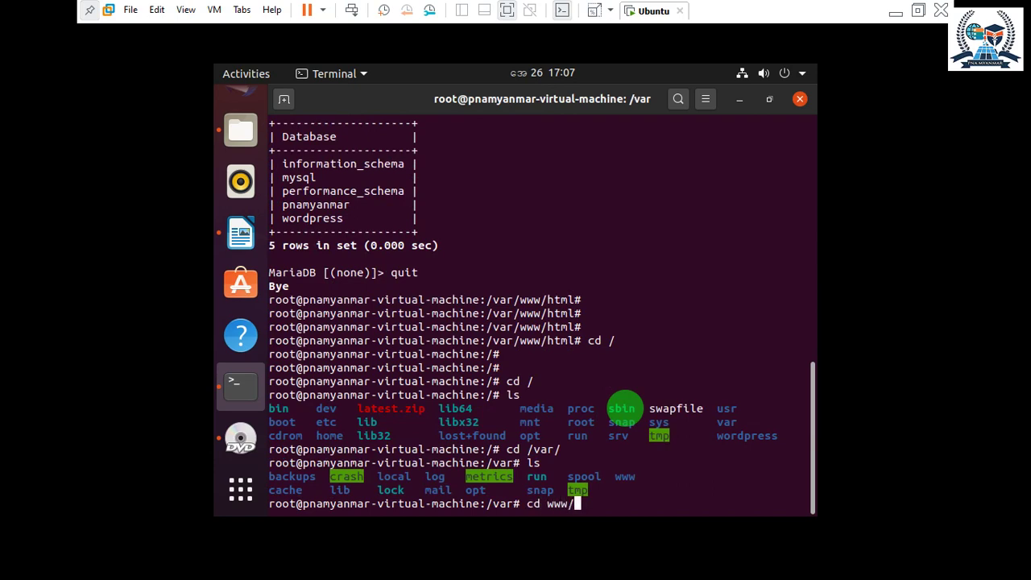
key("Return")
type("ls")
key("Return")
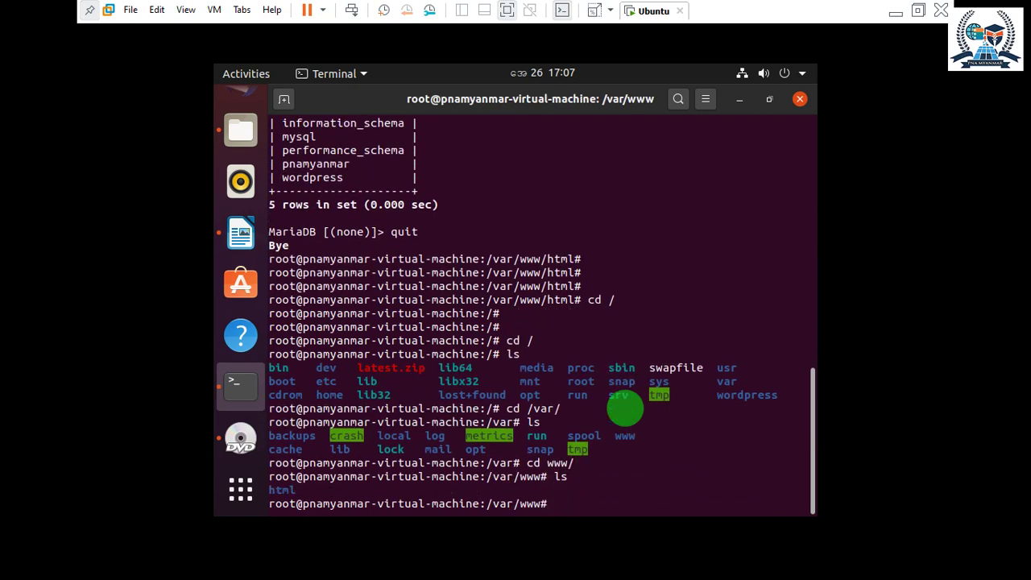
key("Return")
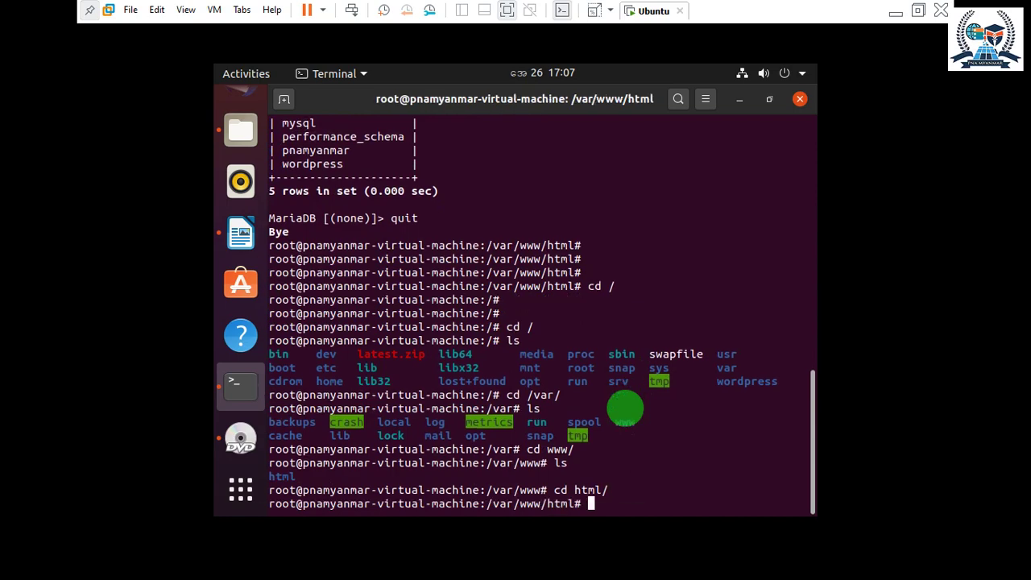
key("Return")
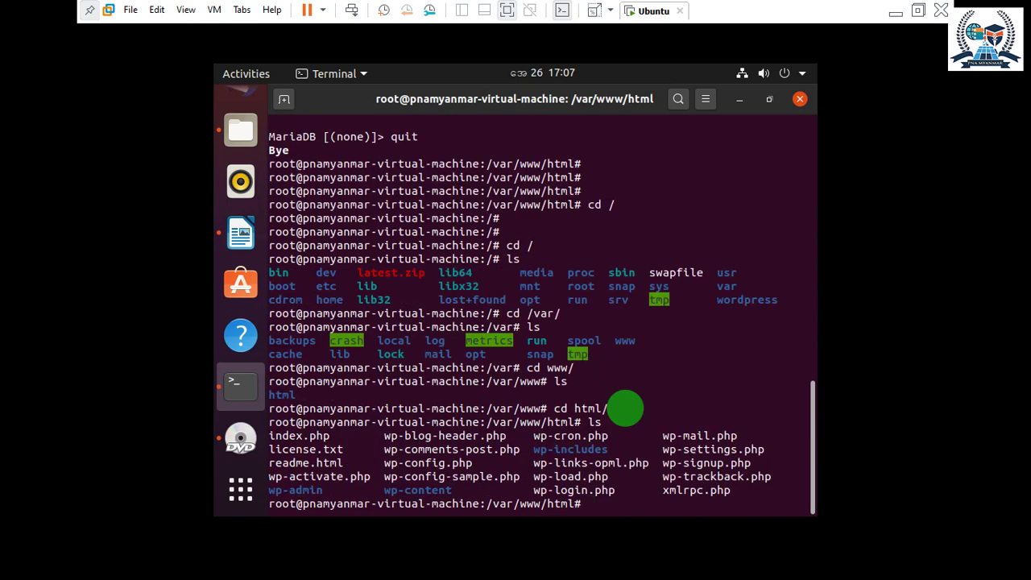
key("Return")
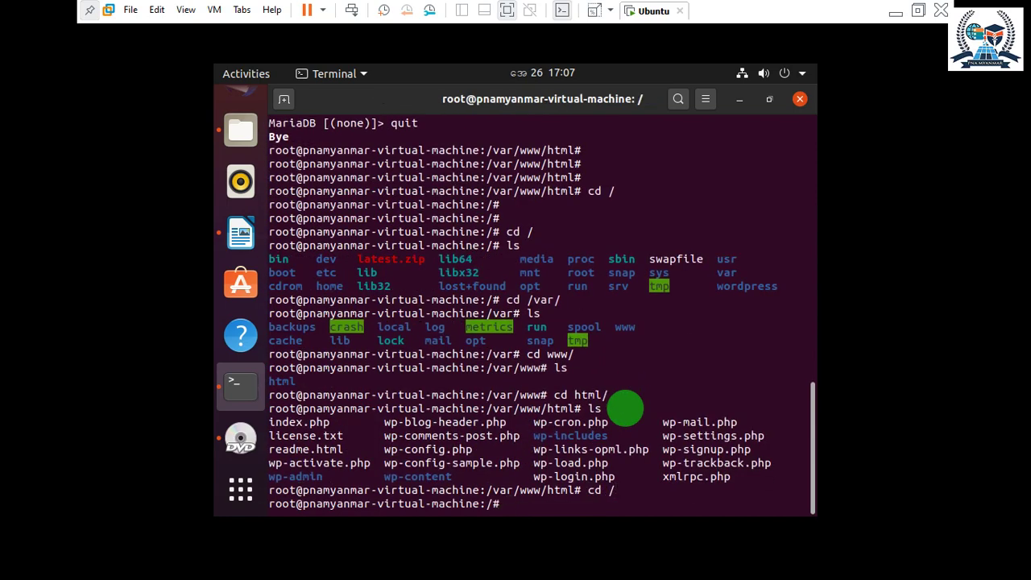
key("Return")
key("Return")
key("Return")
type("clear")
key("Return")
List the root folder, spotting the wordpress folder and latest.zip.
type("l")
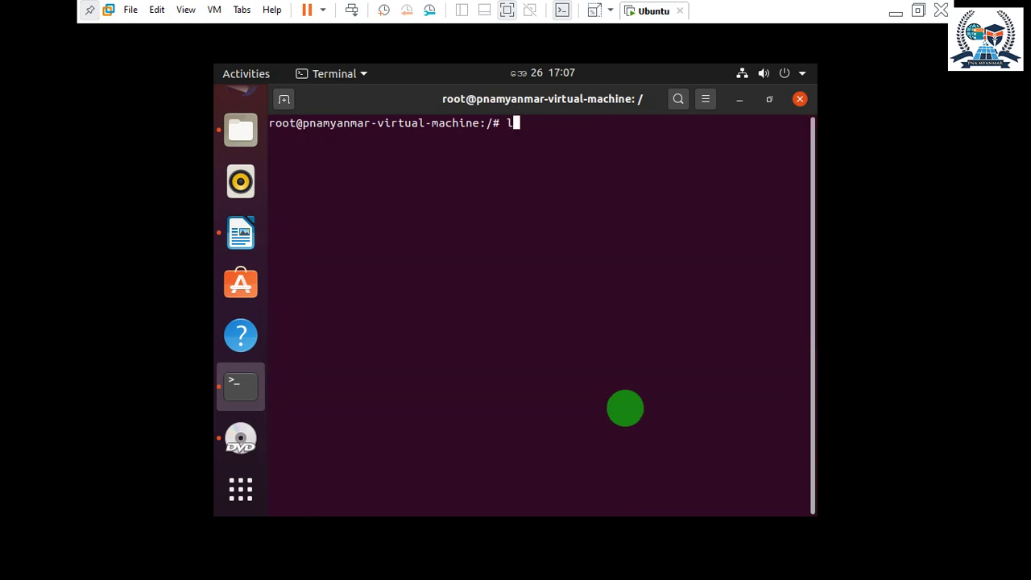
type("s")
key("Return")
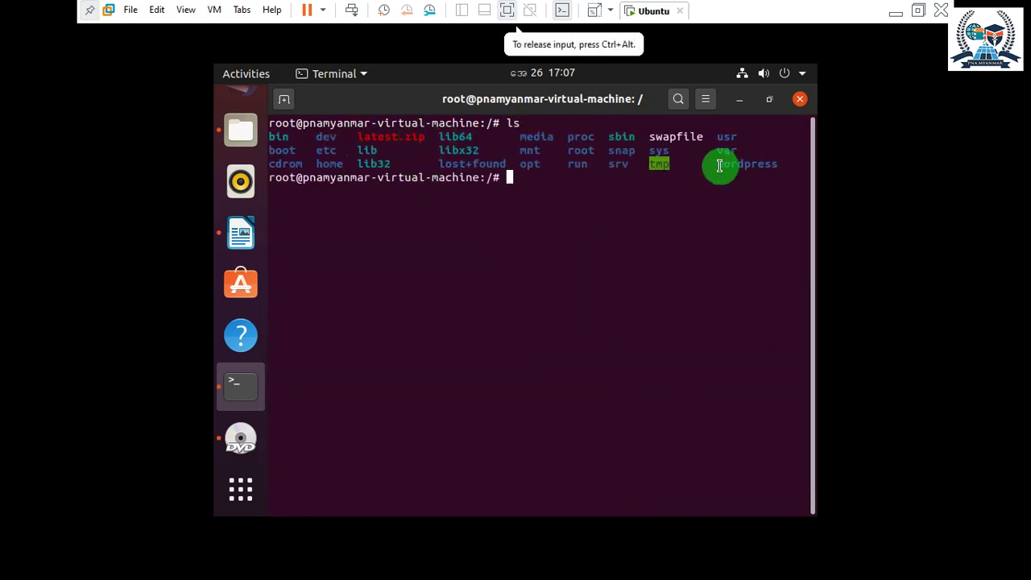
double_click(746, 164)
left_click(527, 180)
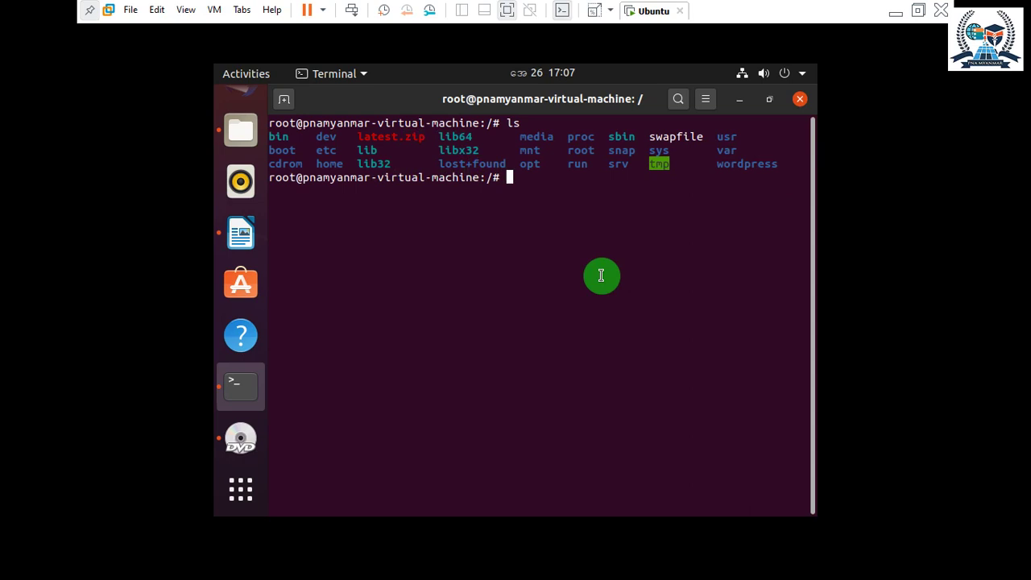
type("su")
key("BackSpace")
key("BackSpace")
Abandon rm -r latest.zip and run rmdir latest.zip instead, which fails.
type("rm -r late")
key("Tab")
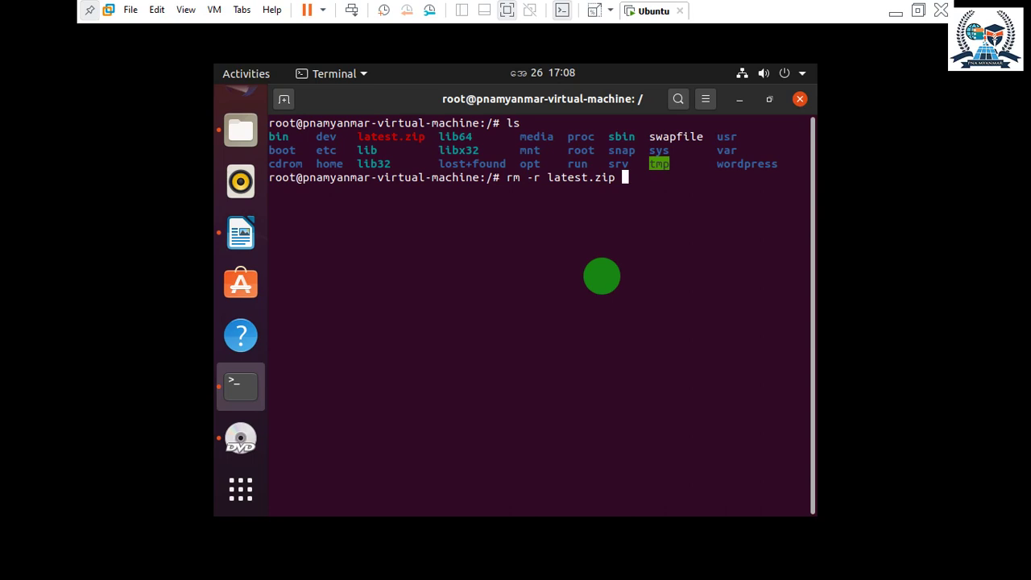
key("BackSpace")
key("BackSpace")
key("BackSpace")
key("BackSpace")
key("BackSpace")
key("BackSpace")
key("BackSpace")
key("BackSpace")
key("BackSpace")
key("BackSpace")
key("BackSpace")
key("BackSpace")
key("BackSpace")
key("BackSpace")
key("BackSpace")
key("BackSpace")
key("BackSpace")
type("rm")
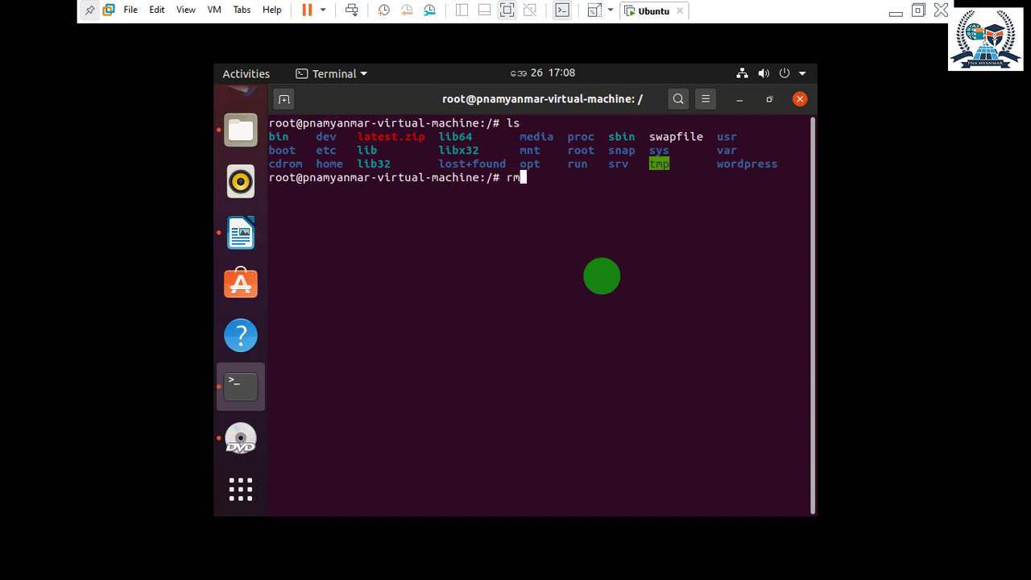
type("dir lat")
key("Tab")
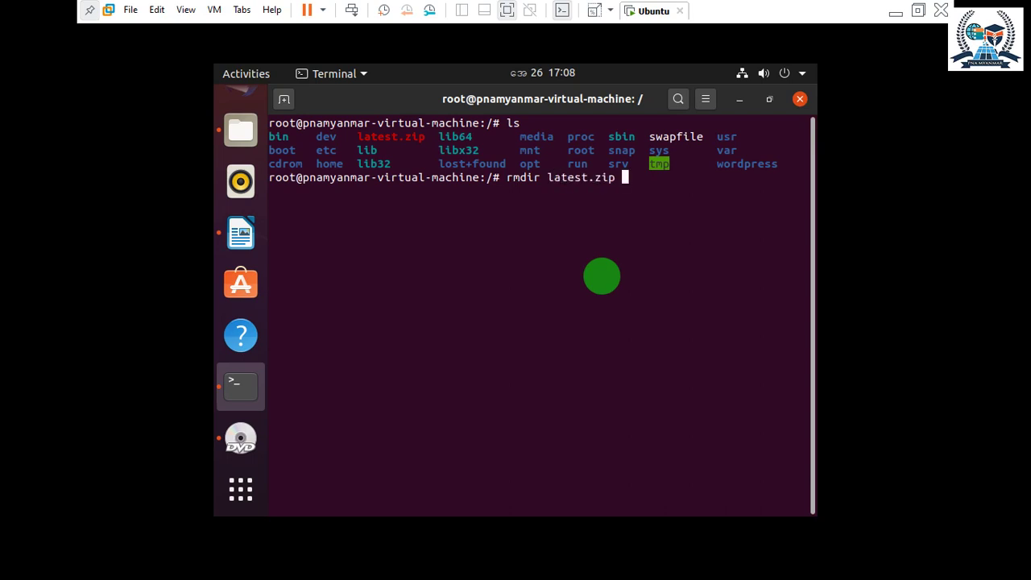
key("Return")
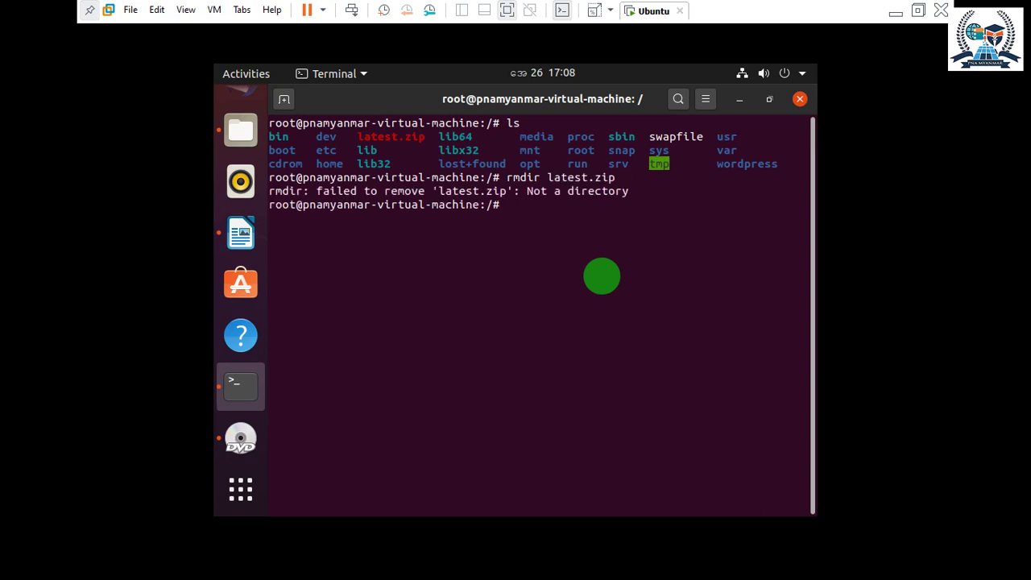
Delete latest.zip with rm -r and confirm it's gone from the root listing.
left_click_drag(527, 191, 631, 194)
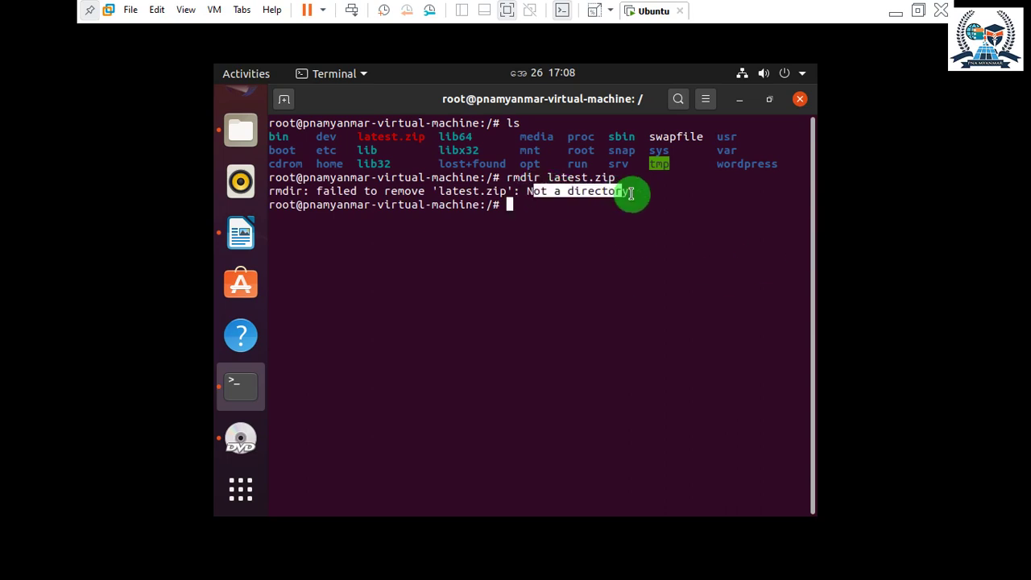
left_click(625, 201)
type("ls")
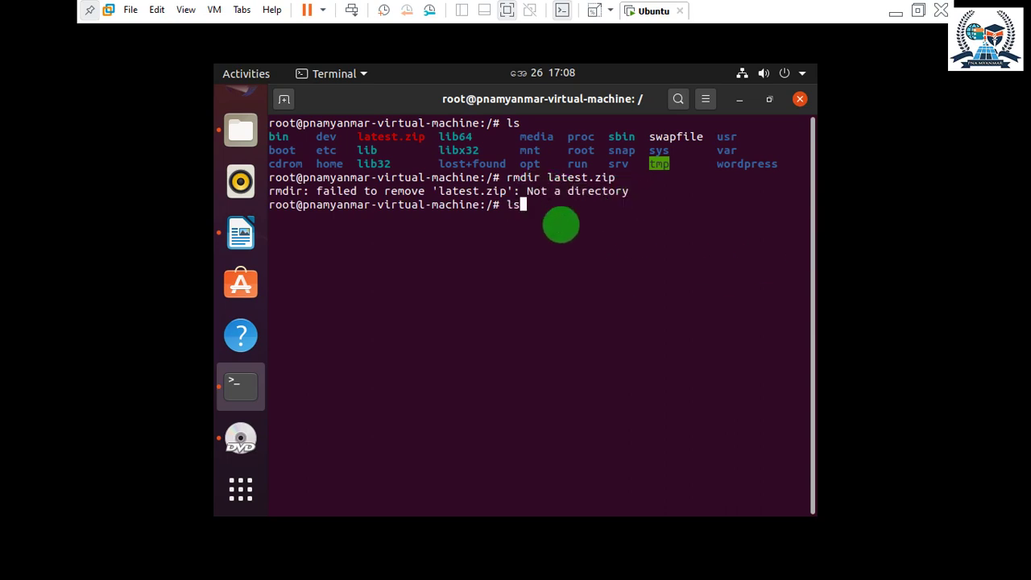
key("BackSpace")
key("BackSpace")
type("rm -r la")
key("Tab")
key("Return")
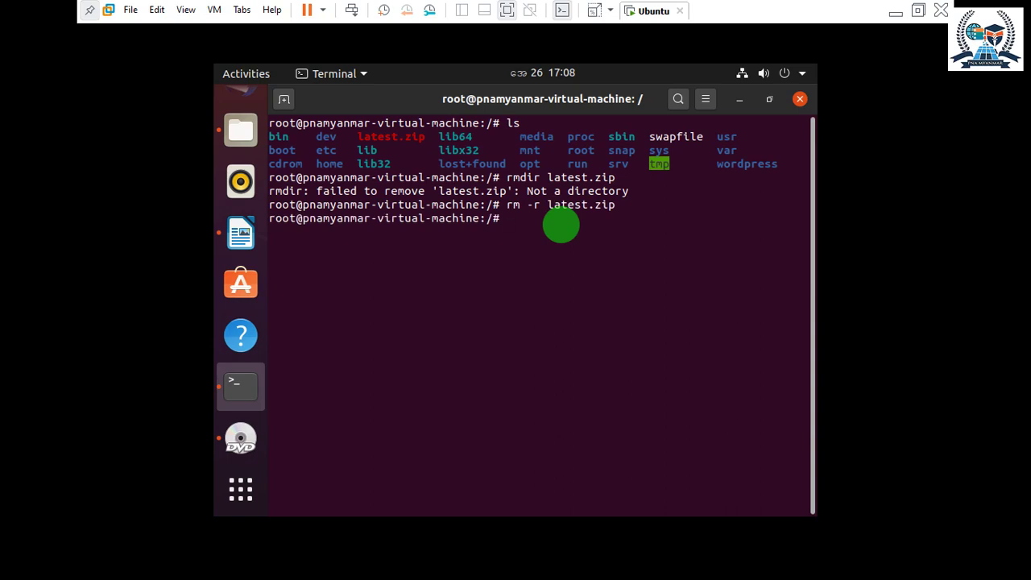
type("ls")
key("Return")
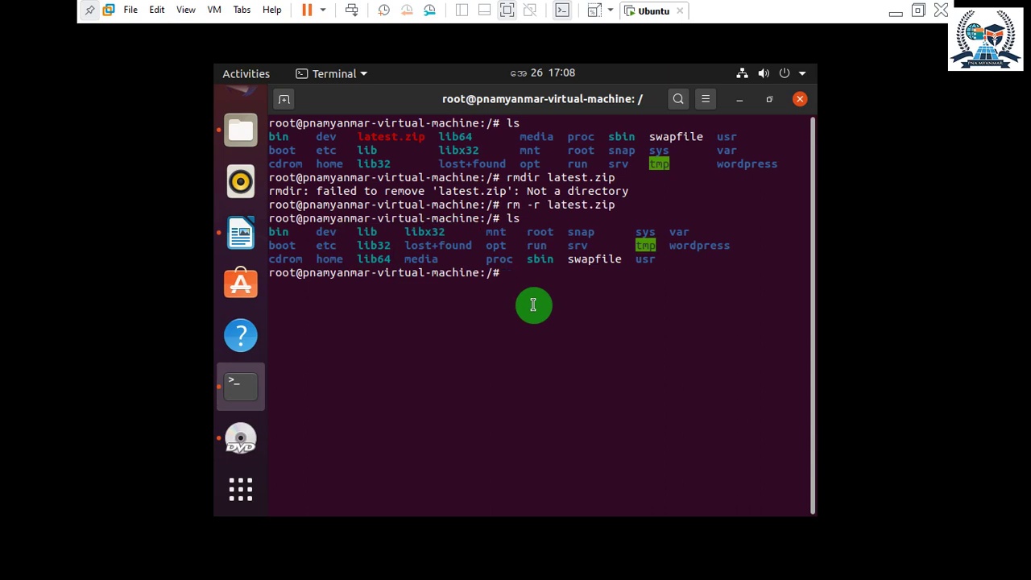
Create an aaa directory, verify it, remove it with rmdir aaa, then clear.
type("mkdir aaa")
key("Return")
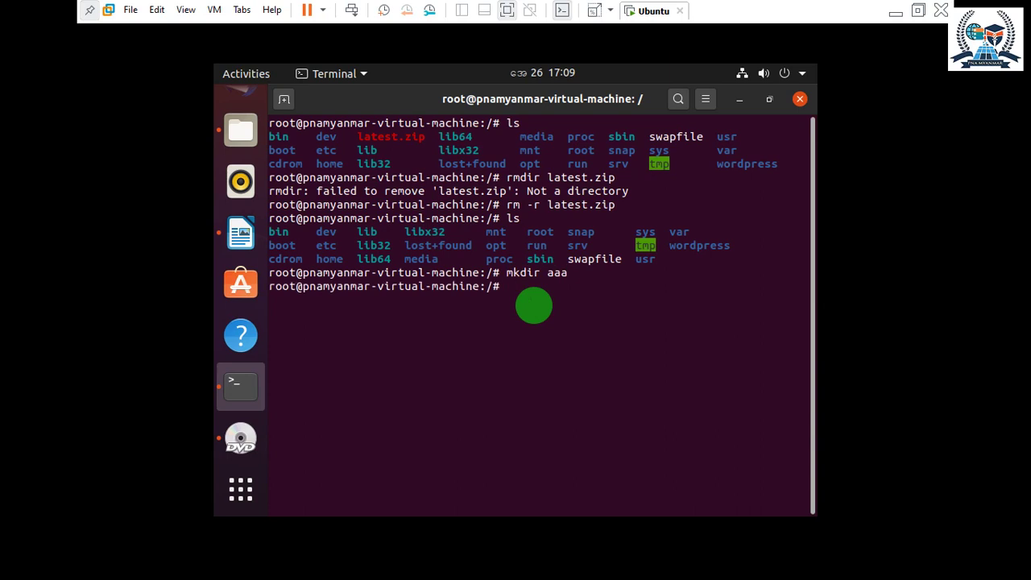
type("ls")
key("Return")
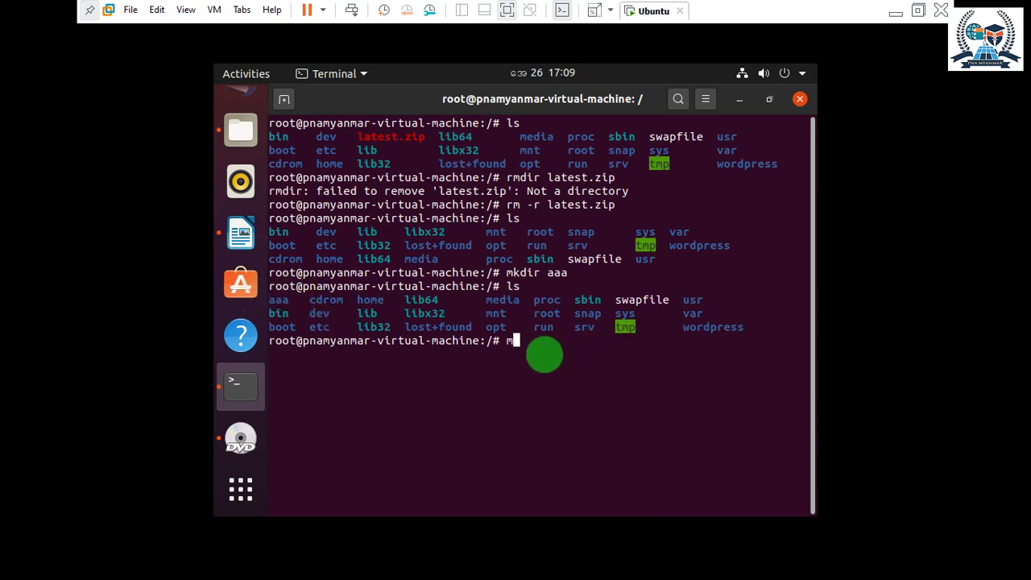
type("r")
key("BackSpace")
type("rmdir aaa")
key("Return")
type("ls")
key("Return")
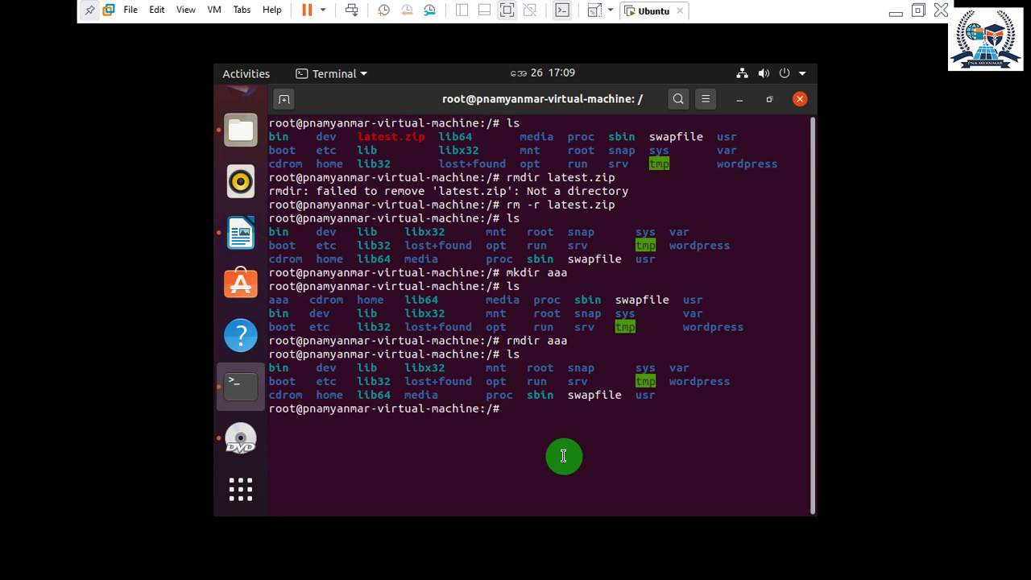
type("c")
type("lear")
key("Return")
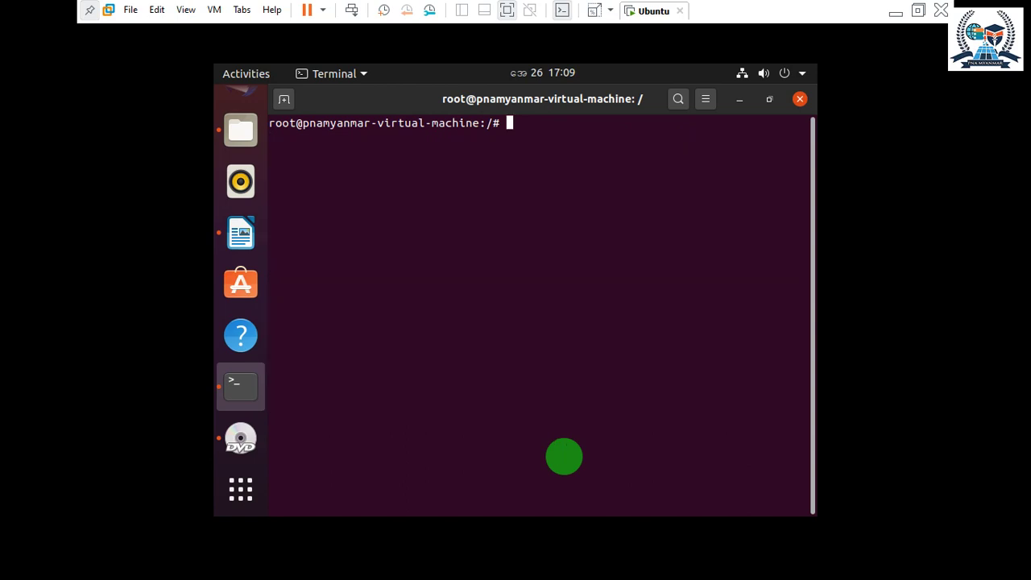
List the root folder and try rmdir wordpress/, which fails on the non-empty folder.
type("ls")
key("Return")
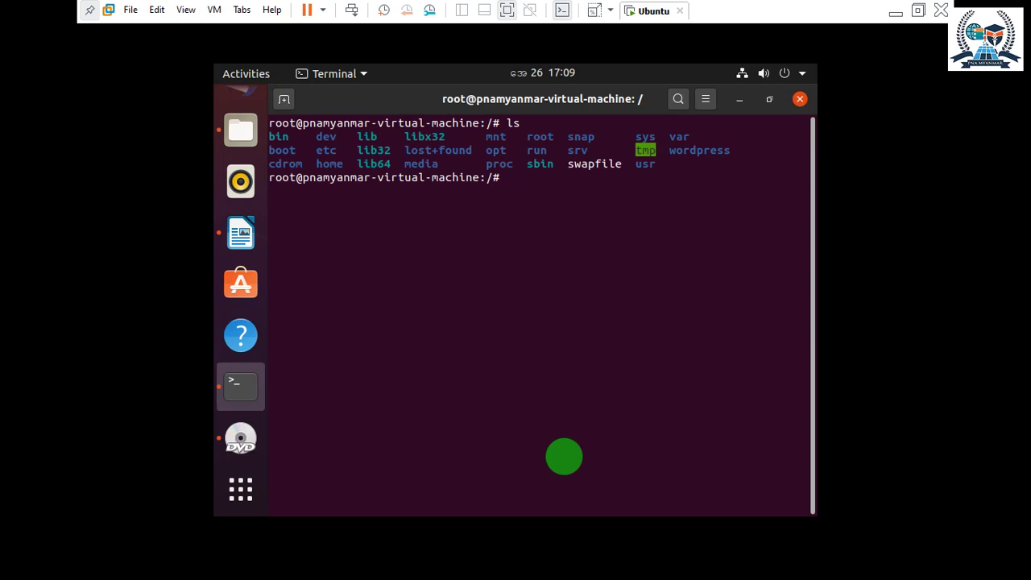
type("rmdir w")
key("Tab")
key("Return")
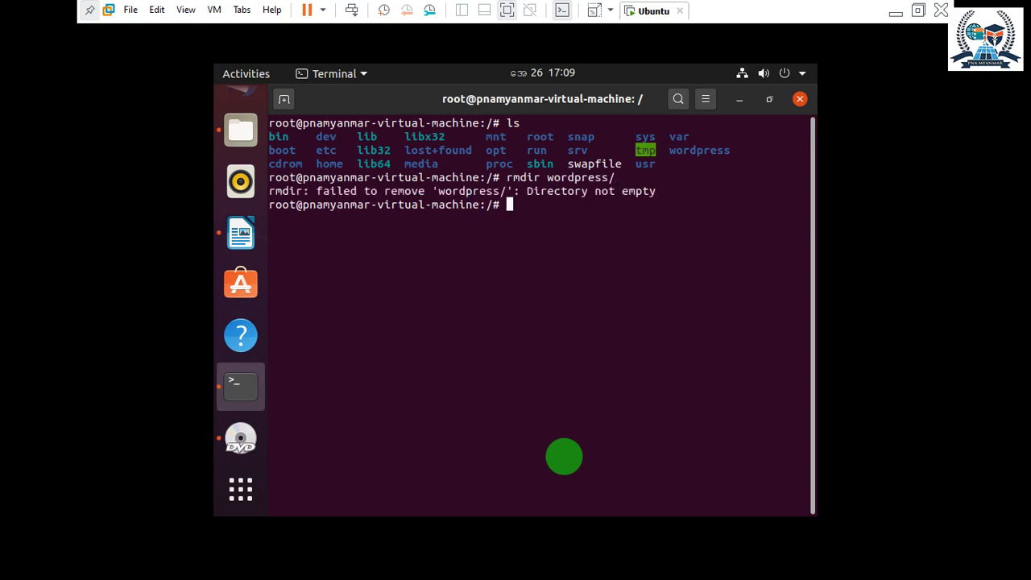
Delete wordpress/ recursively with rm -r and confirm with ls that it's gone.
key("Up")
key("Up")
key("Up")
key("Down")
key("BackSpace")
key("BackSpace")
type("rm -r w")
key("Tab")
key("Return")
type("ls")
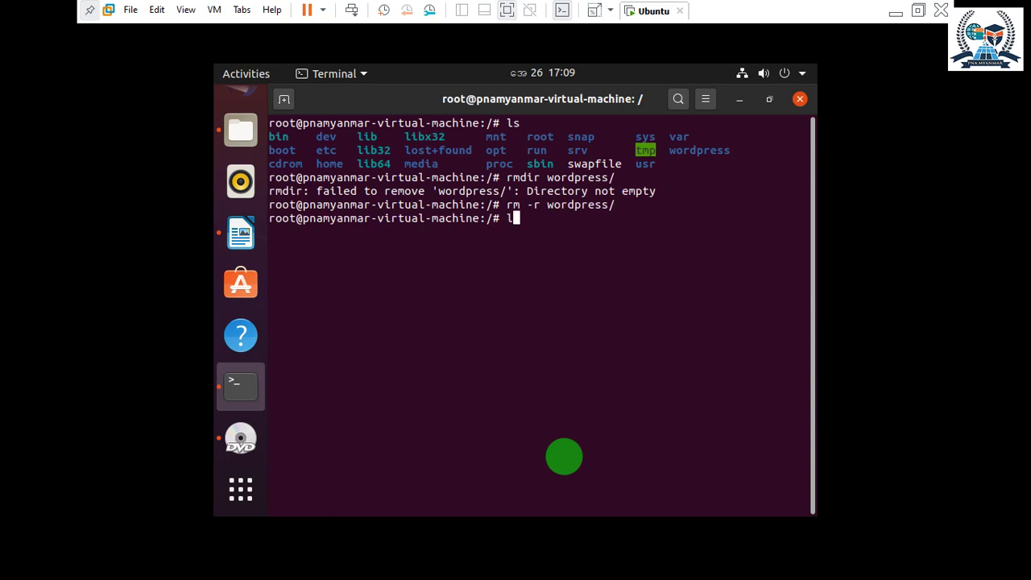
key("Return")
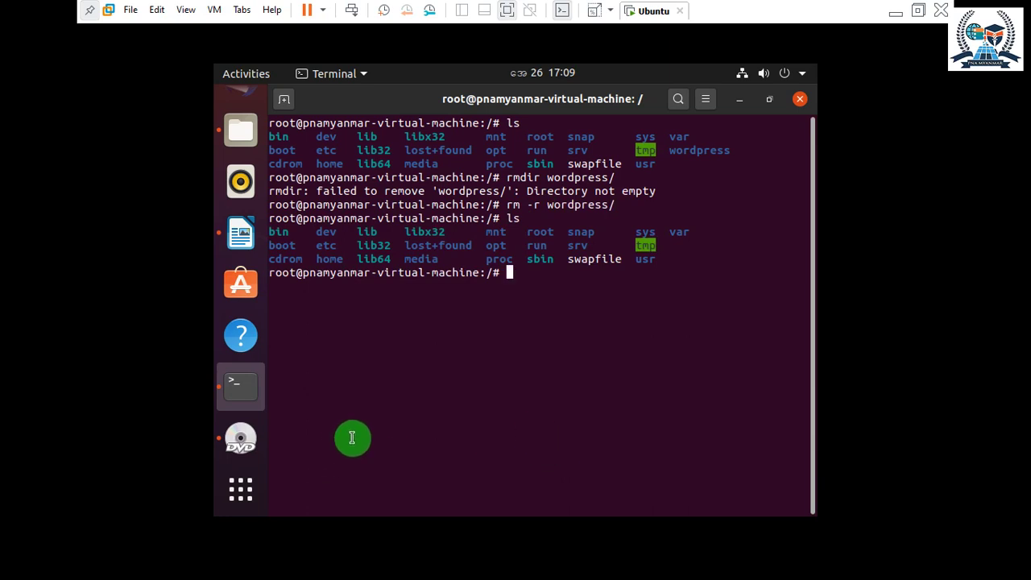
scroll(246, 306, "up", 2)
Activate the Danfe theme from its preview in the browser.
left_click(244, 111)
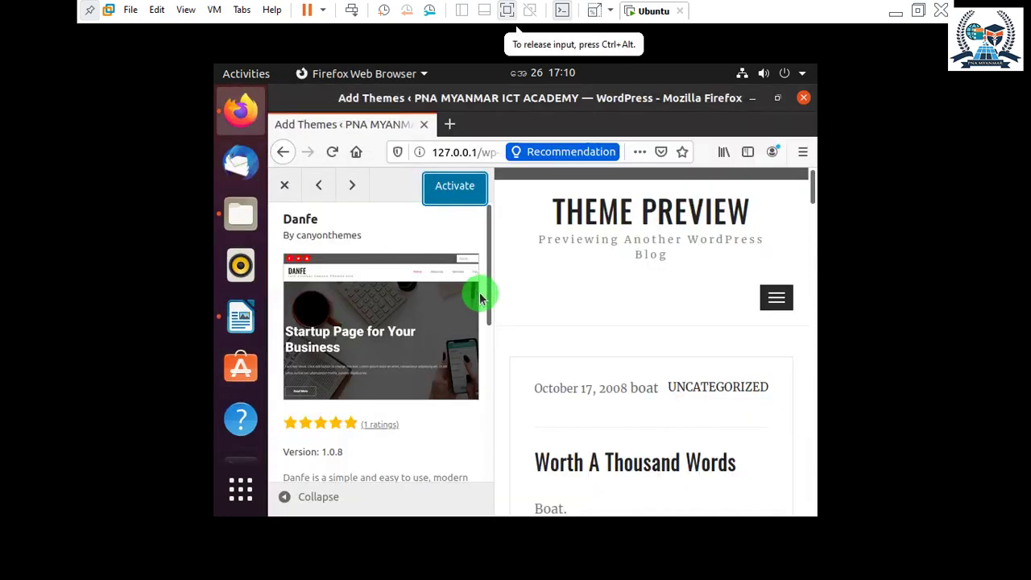
left_click(456, 187)
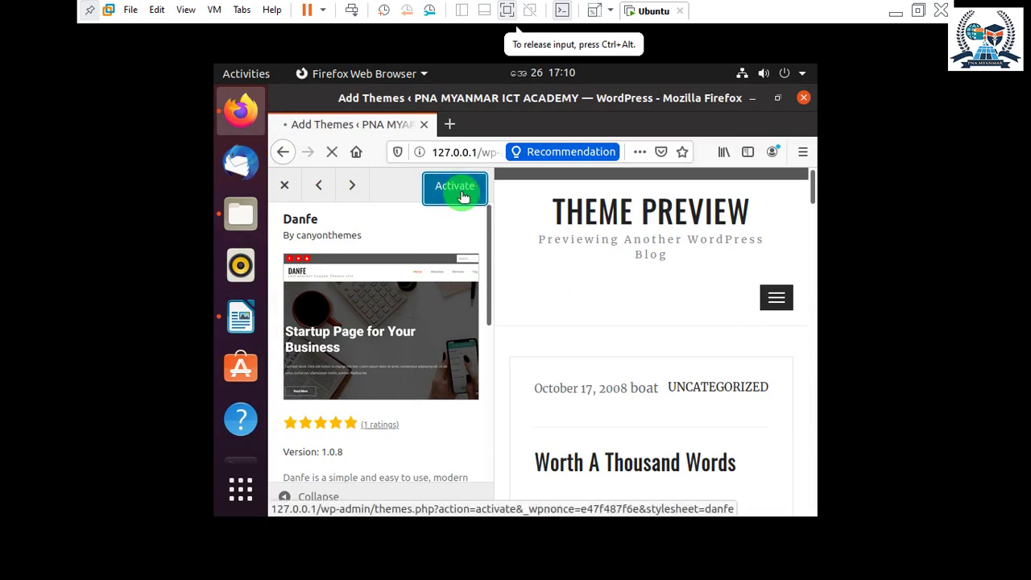
scroll(368, 233, "down", 4)
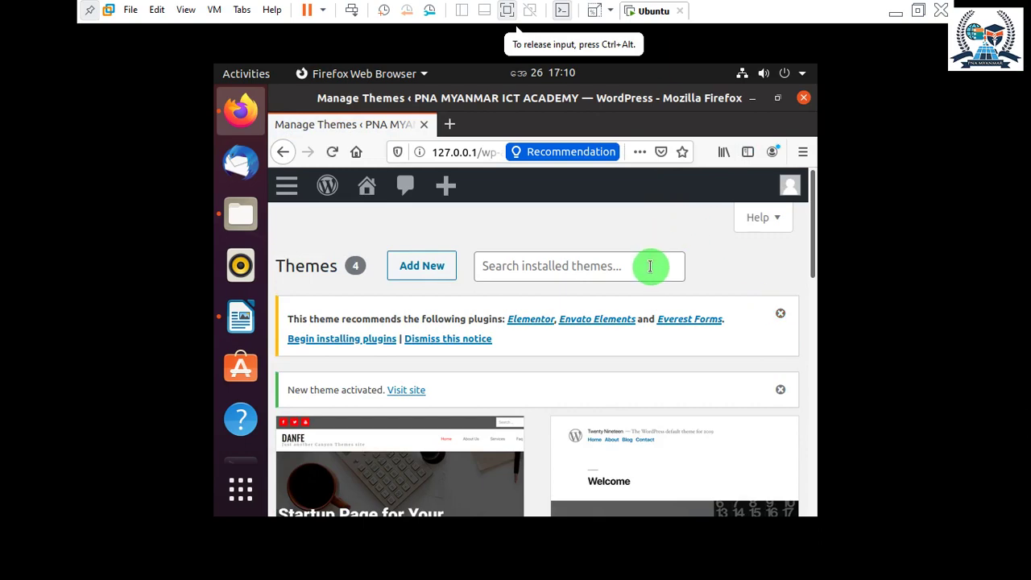
Stretch the guest display with its aspect ratio kept, and check the Themes page notice.
left_click(606, 14)
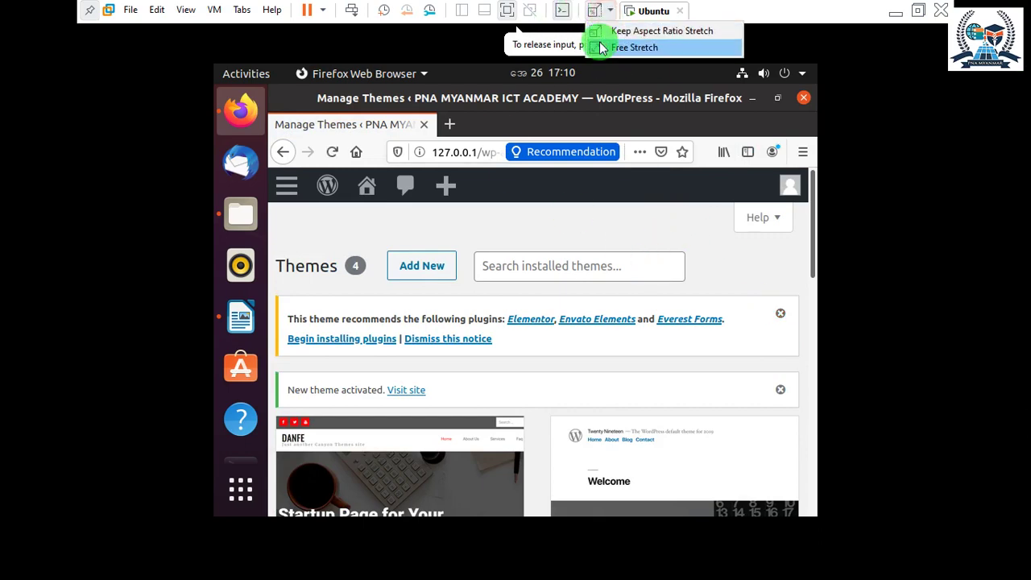
left_click(604, 32)
scroll(590, 310, "down", 5)
scroll(590, 310, "down", 6)
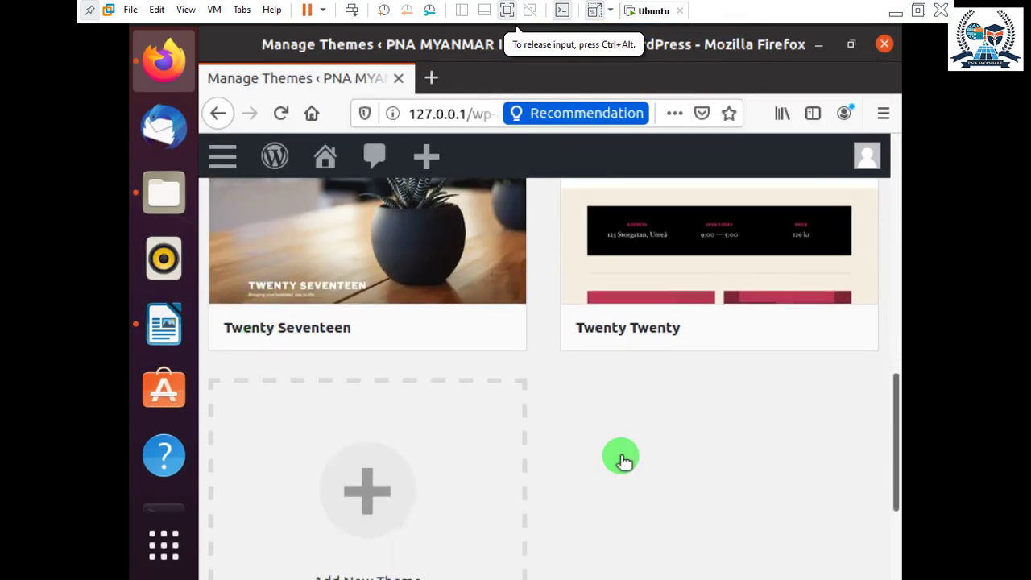
scroll(833, 432, "up", 10)
scroll(684, 410, "up", 2)
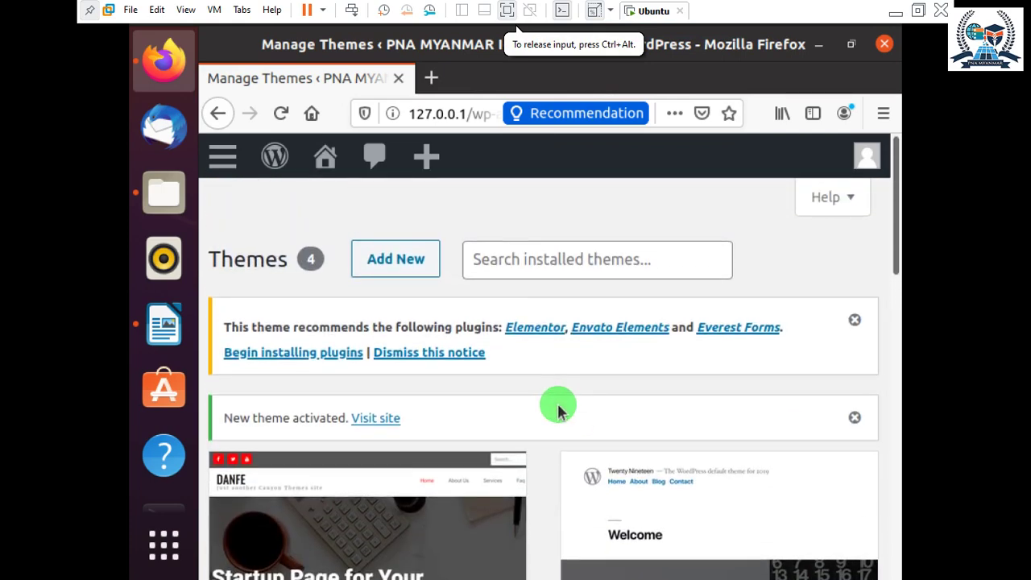
scroll(354, 455, "down", 3)
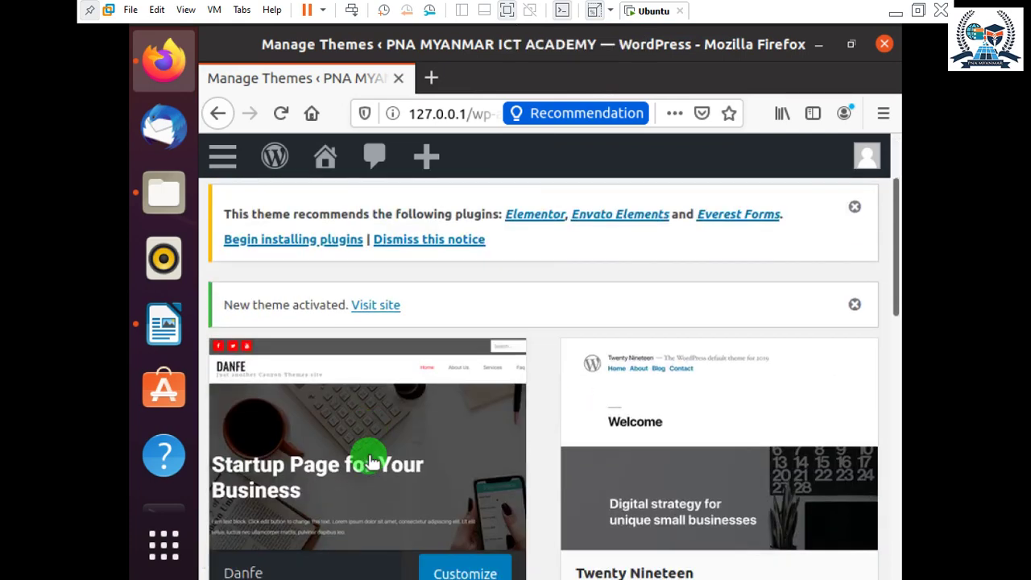
Open the Customizer for Danfe and expand the preview's navigation menu.
left_click(447, 415)
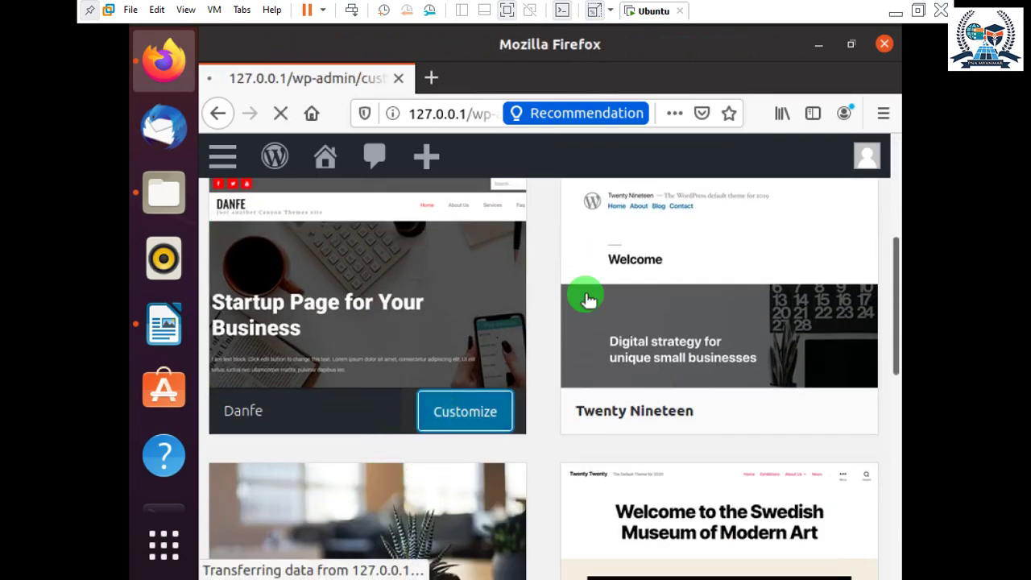
scroll(556, 257, "down", 3)
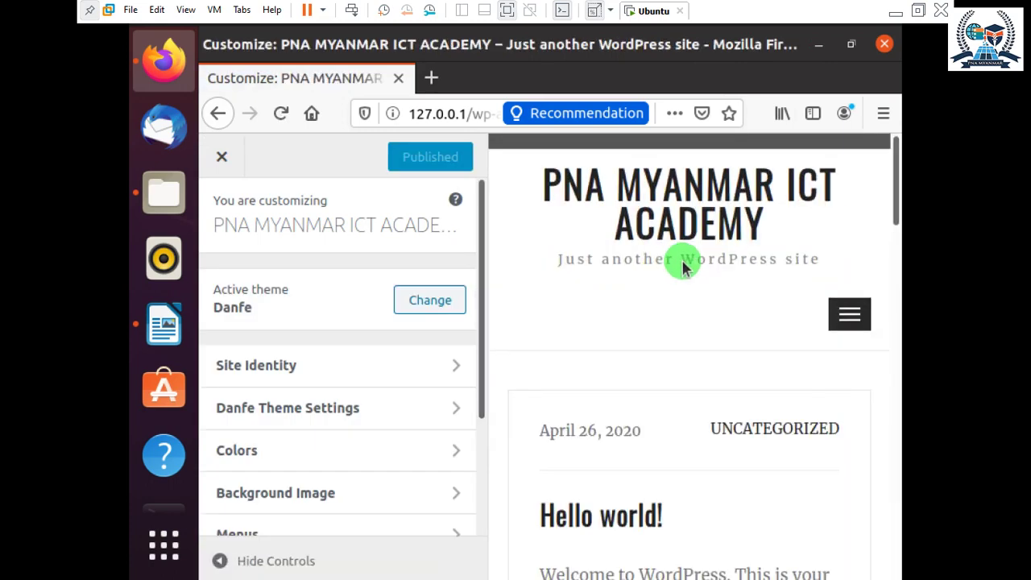
left_click(854, 311)
scroll(852, 322, "down", 10)
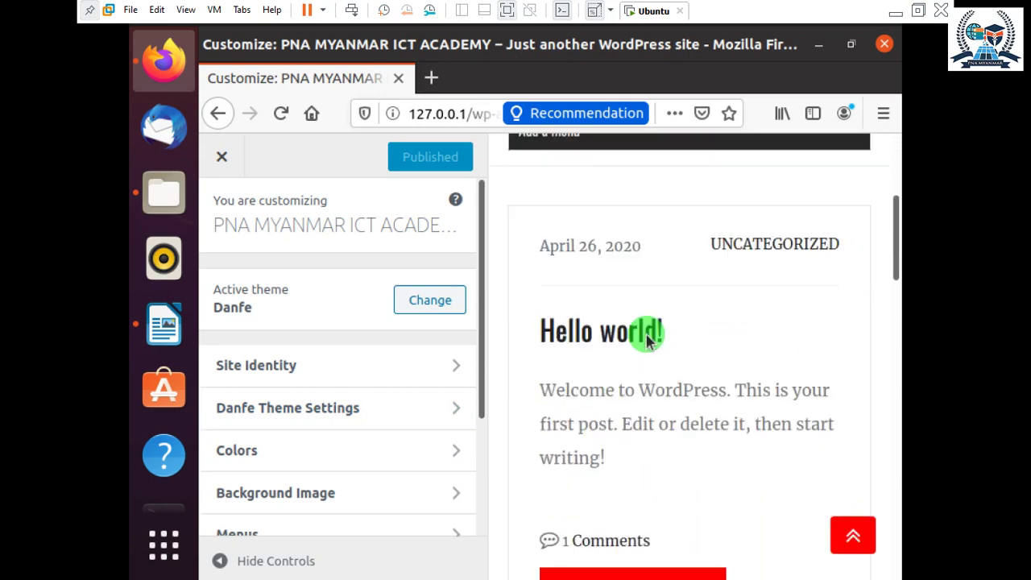
scroll(824, 472, "up", 10)
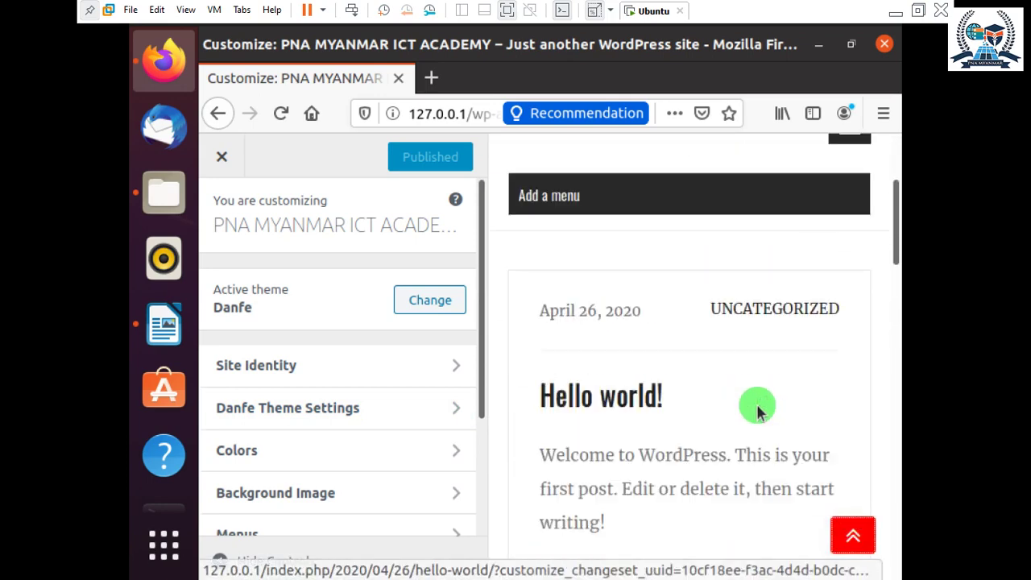
Collapse the preview's navigation menu, scroll through the site, and expand the menu again.
left_click(840, 309)
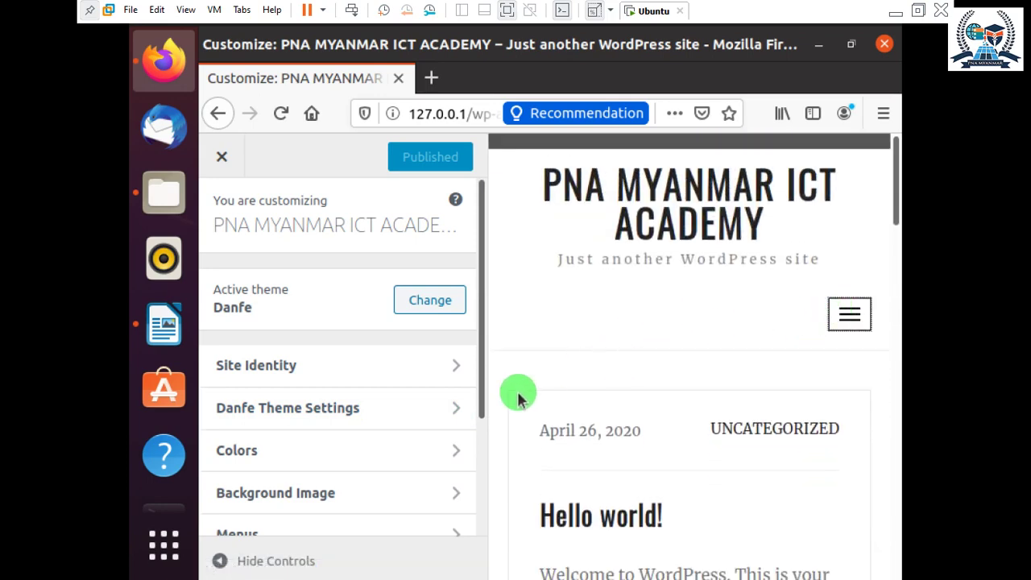
scroll(521, 394, "down", 4)
scroll(319, 373, "down", 2)
scroll(346, 427, "up", 4)
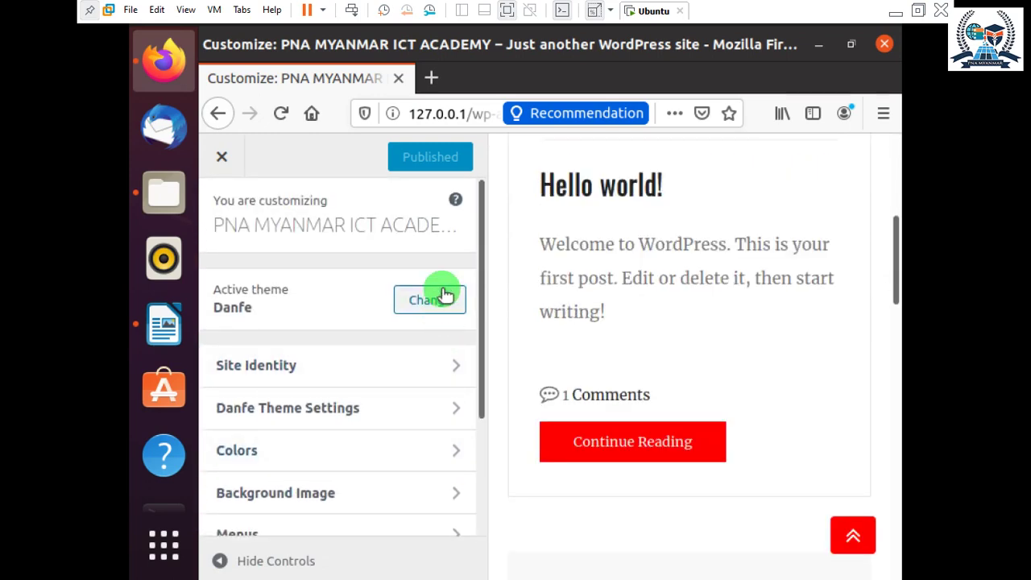
scroll(375, 370, "down", 3)
scroll(774, 451, "down", 10)
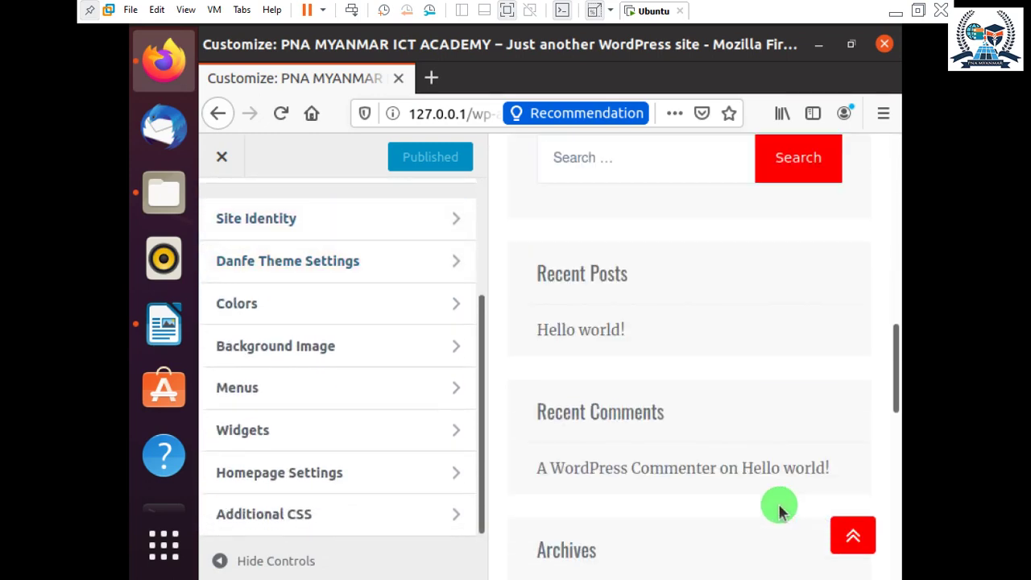
scroll(582, 490, "down", 4)
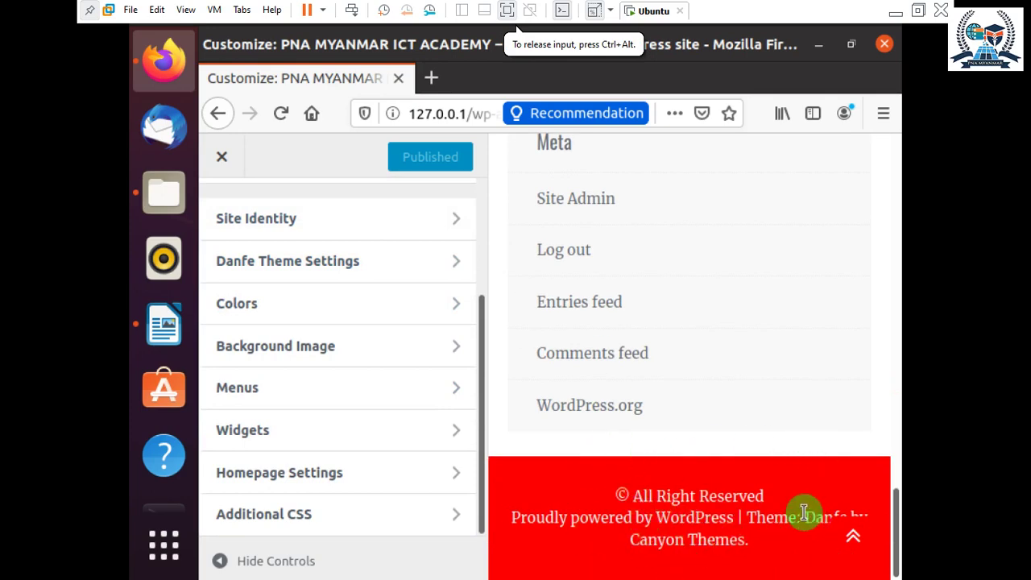
scroll(797, 508, "up", 15)
left_click(849, 313)
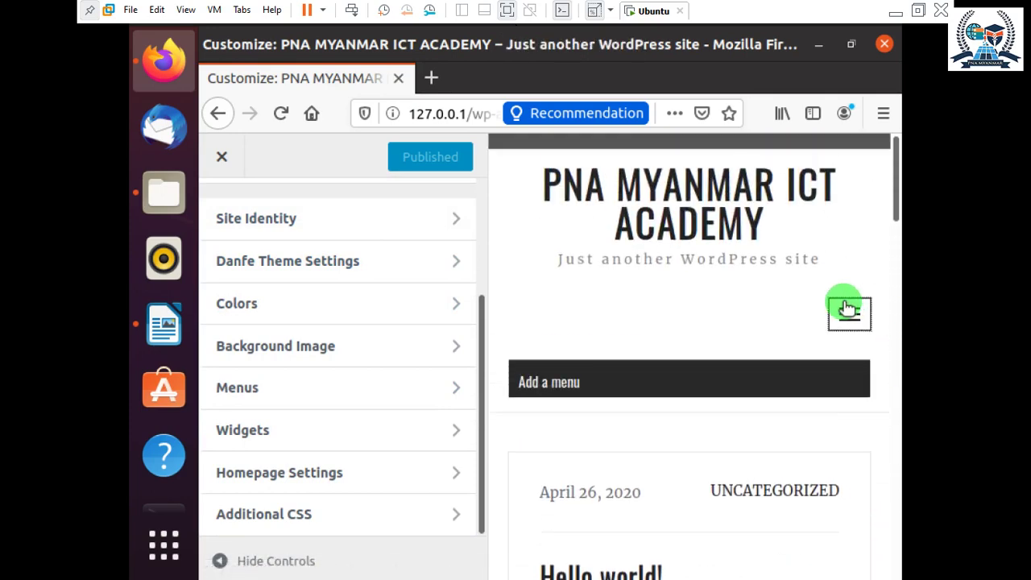
Start a new menu in the Customizer's Menus panel and enter its name.
left_click(265, 385)
left_click(368, 500)
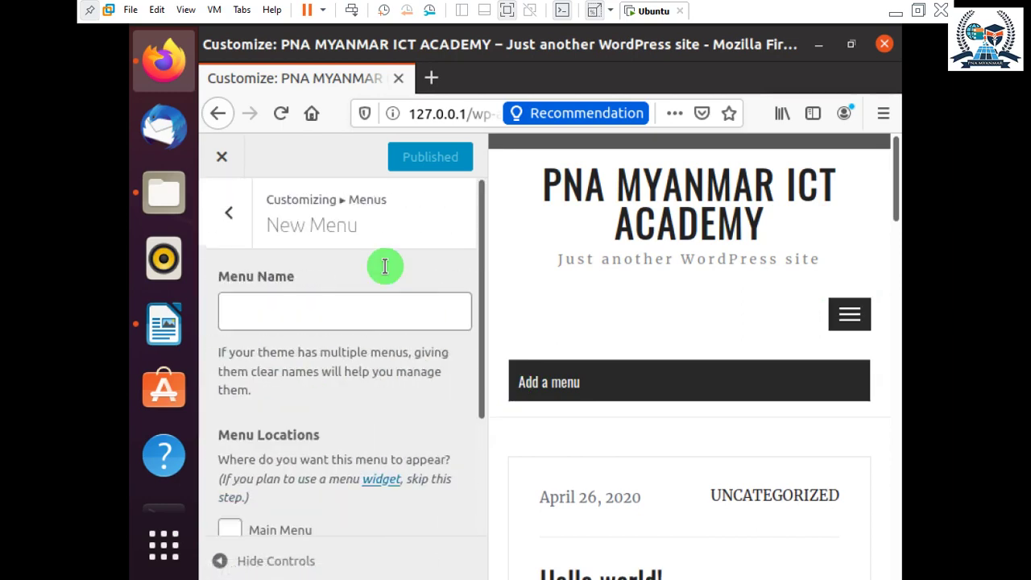
left_click(286, 309)
type("P")
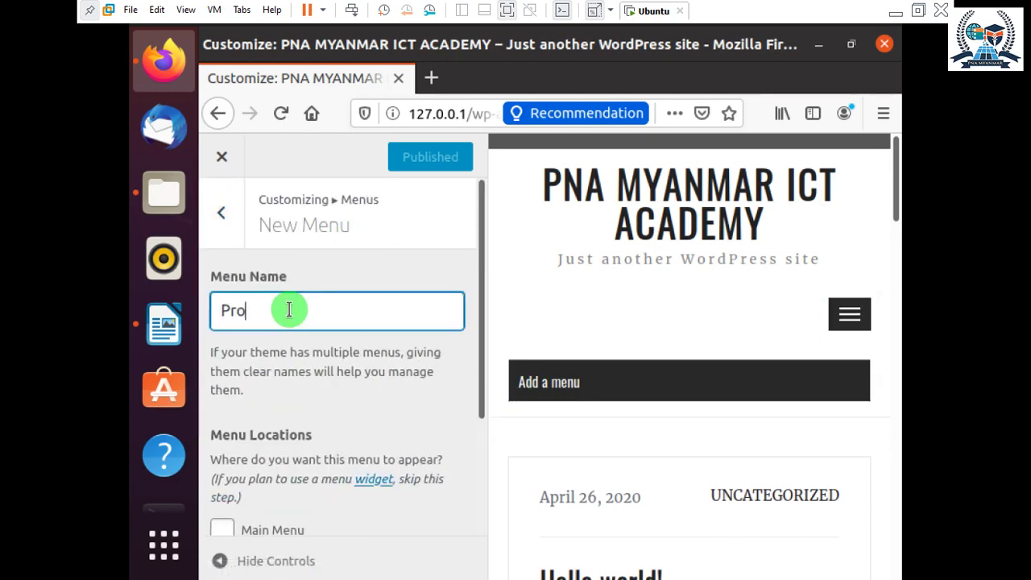
type("ro")
Assign the menu to Main Menu and Social Menu and create the ICT menu.
scroll(292, 294, "down", 1)
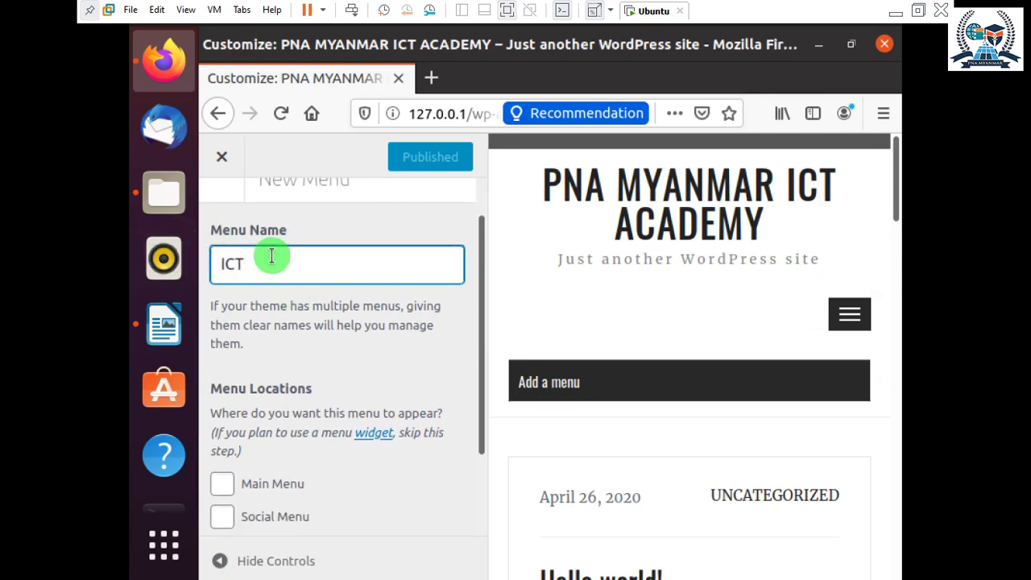
scroll(266, 415, "down", 1)
left_click(252, 447)
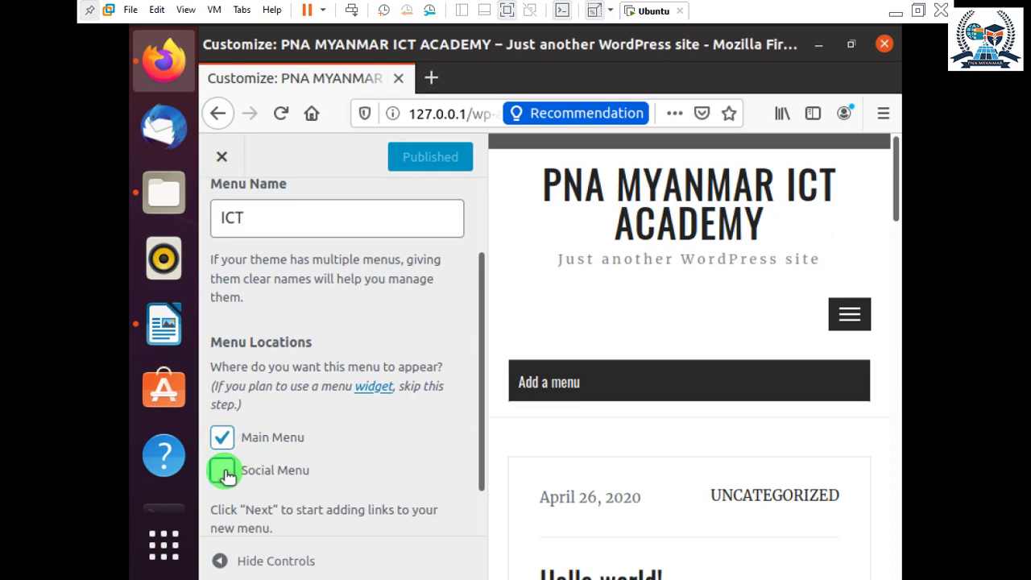
left_click(223, 472)
scroll(265, 453, "down", 1)
left_click(395, 507)
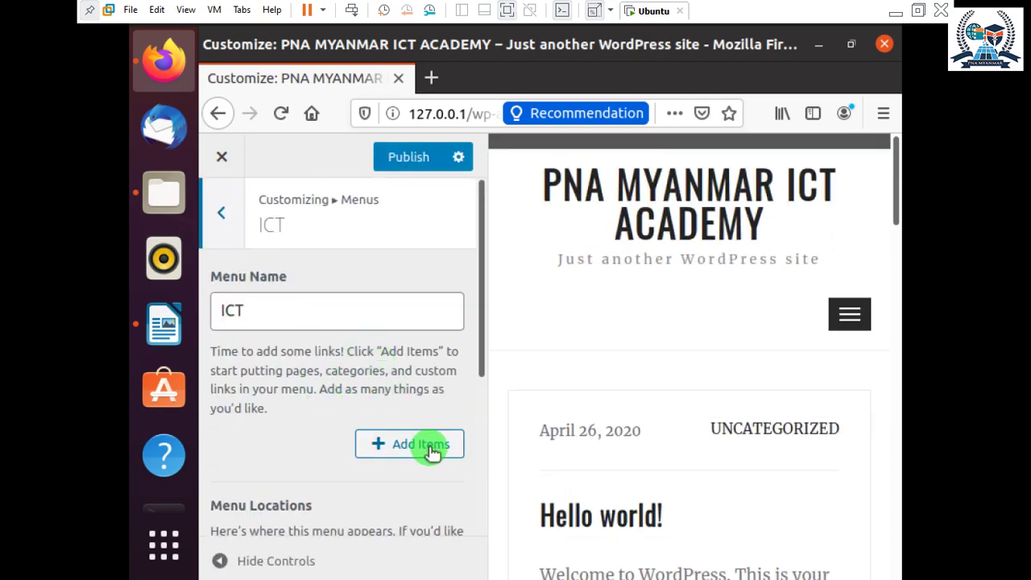
Open the ICT menu's Add Items panel and clear a stray letter from the new page title.
left_click(409, 445)
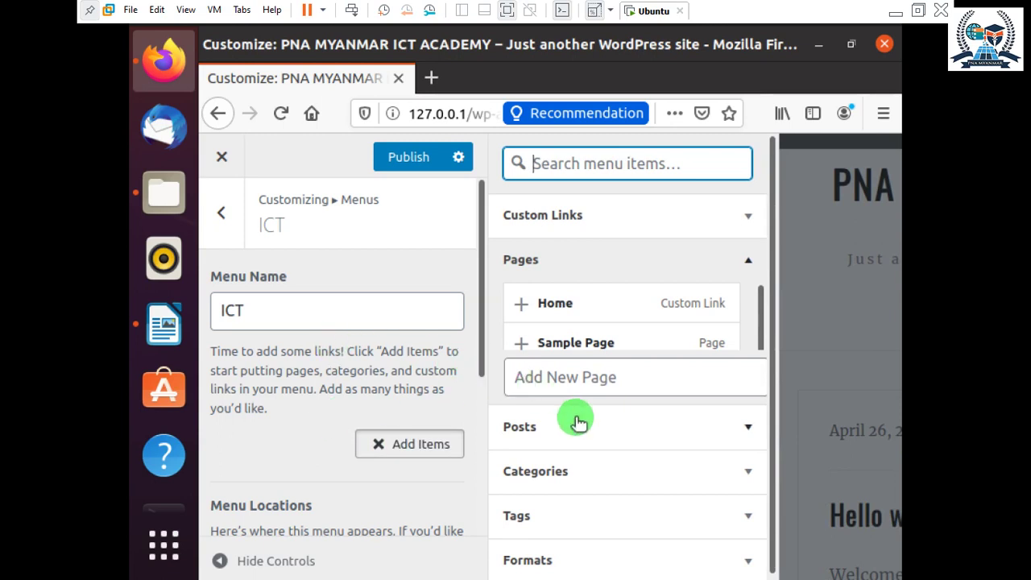
left_click(580, 379)
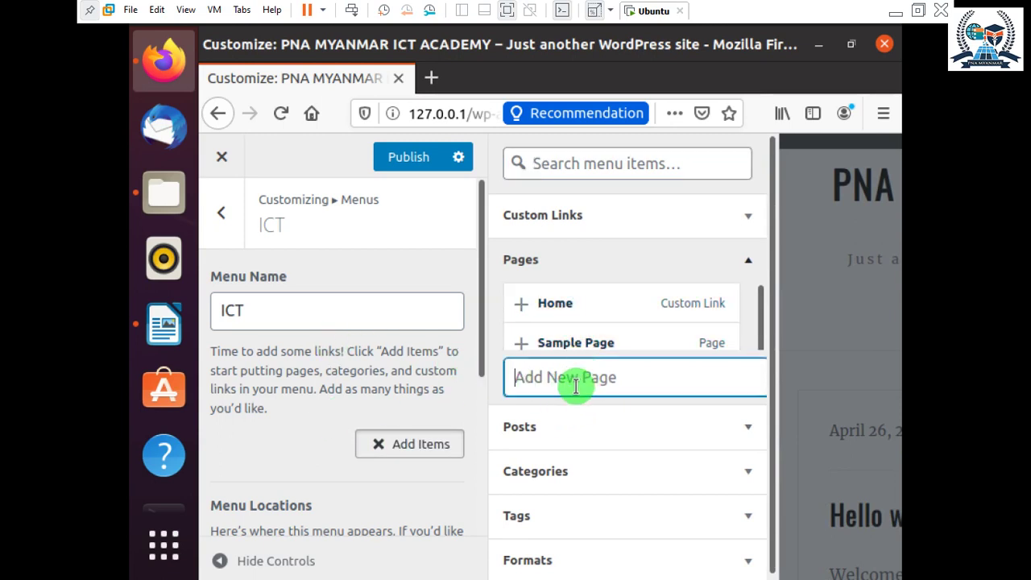
type("P")
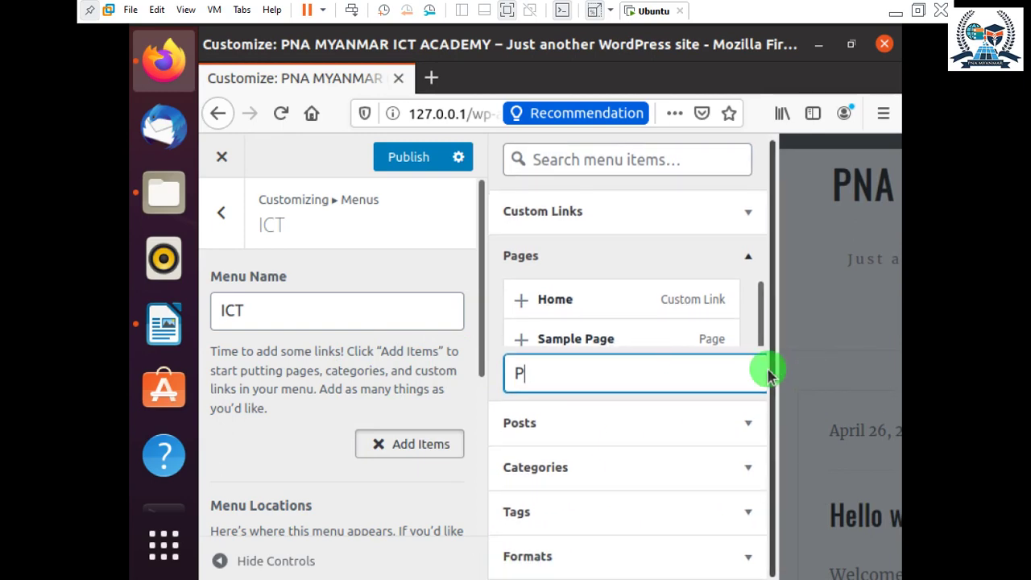
key("BackSpace")
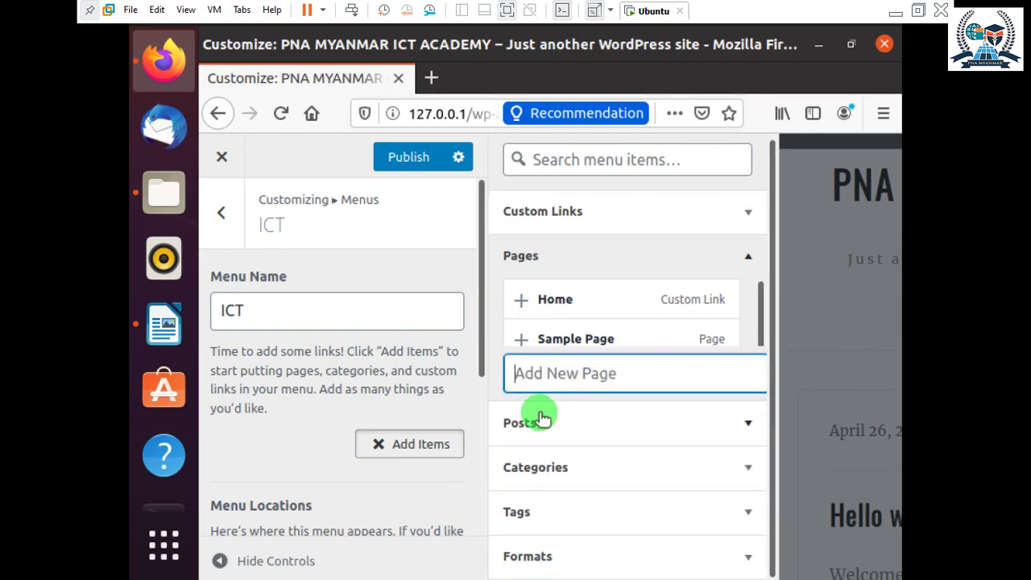
left_click(416, 442)
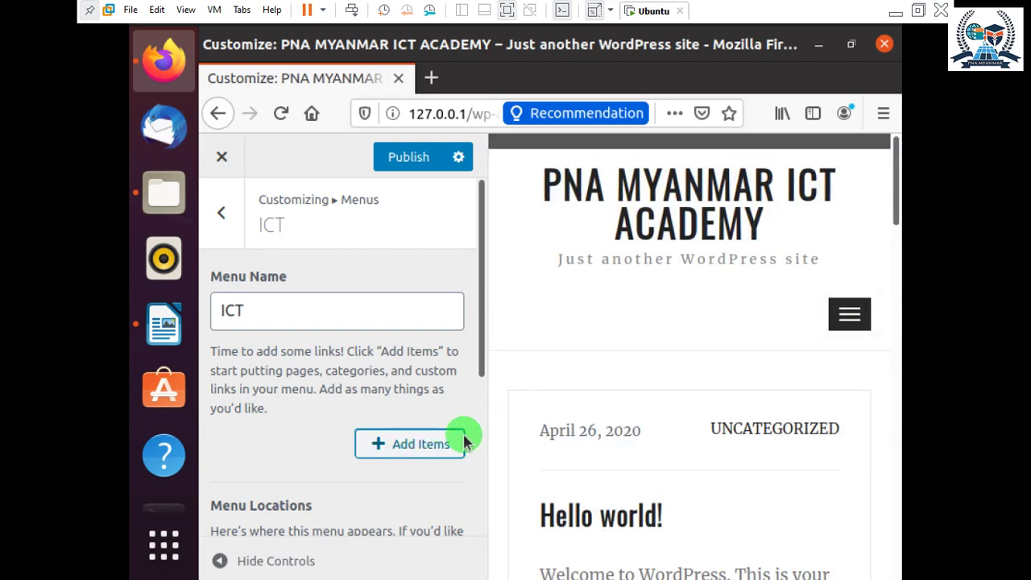
left_click(399, 442)
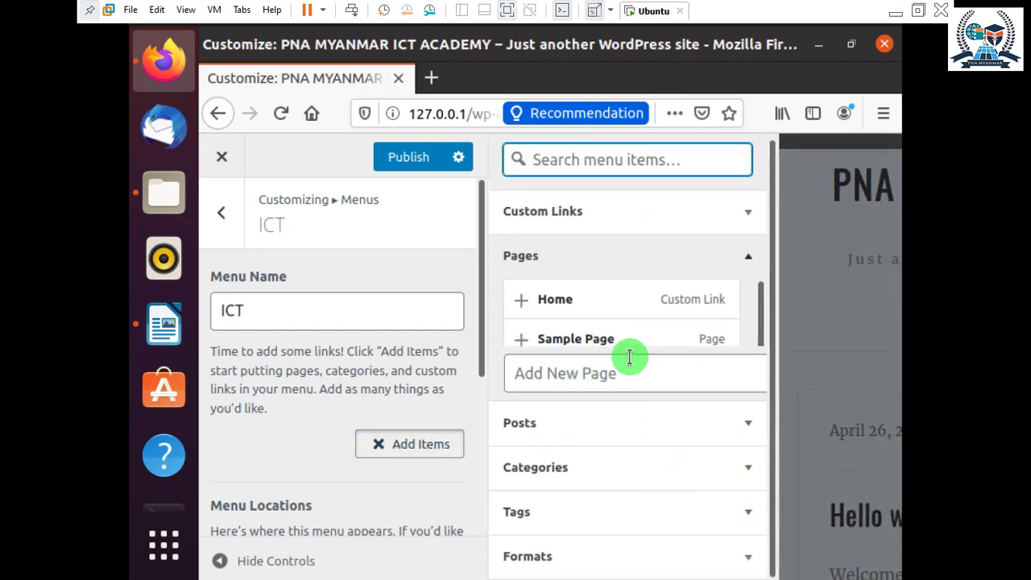
Enter 'Programming' as the new page title and review the addable pages.
left_click(606, 373)
type("P")
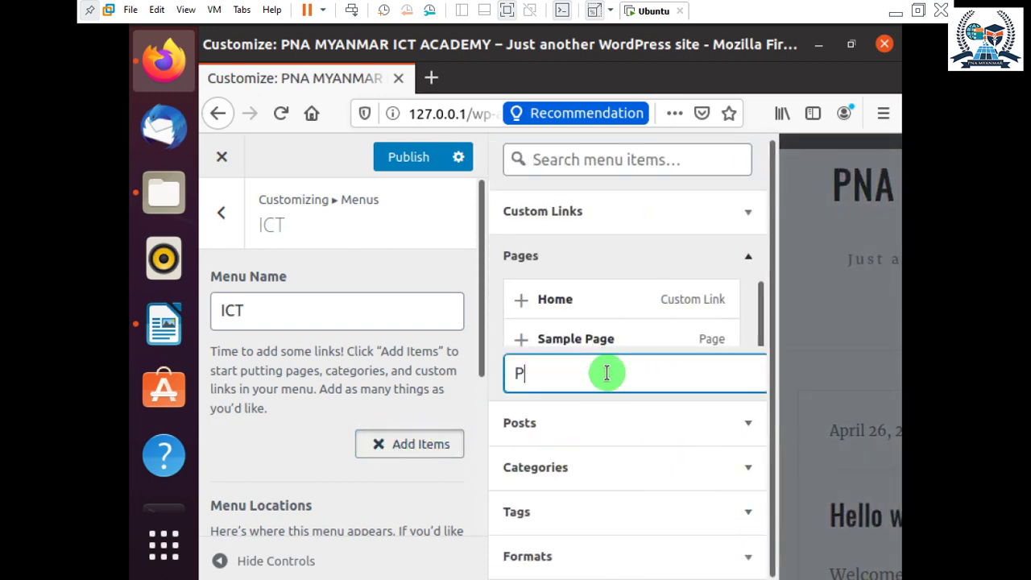
type("rogramming")
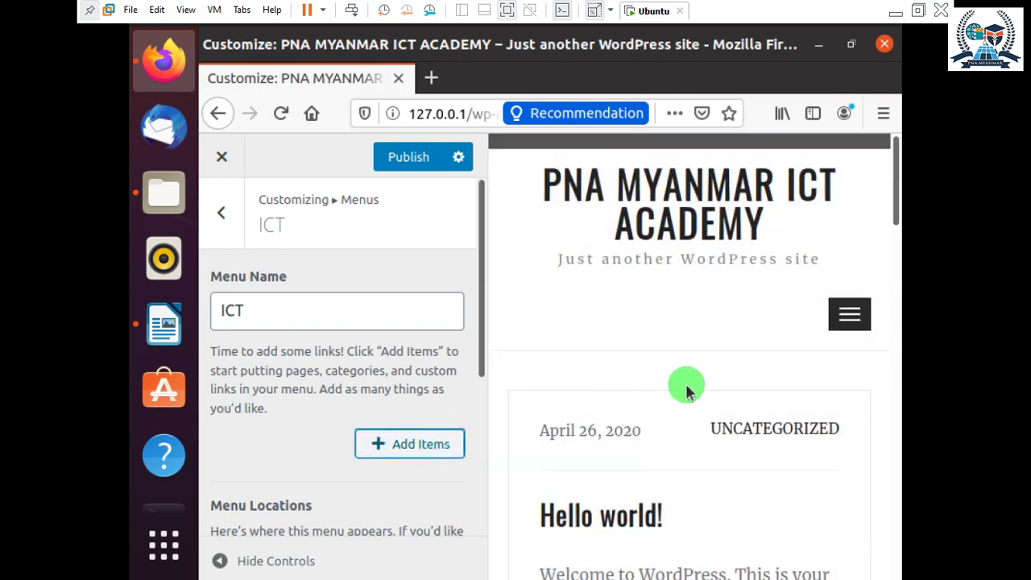
left_click(414, 440)
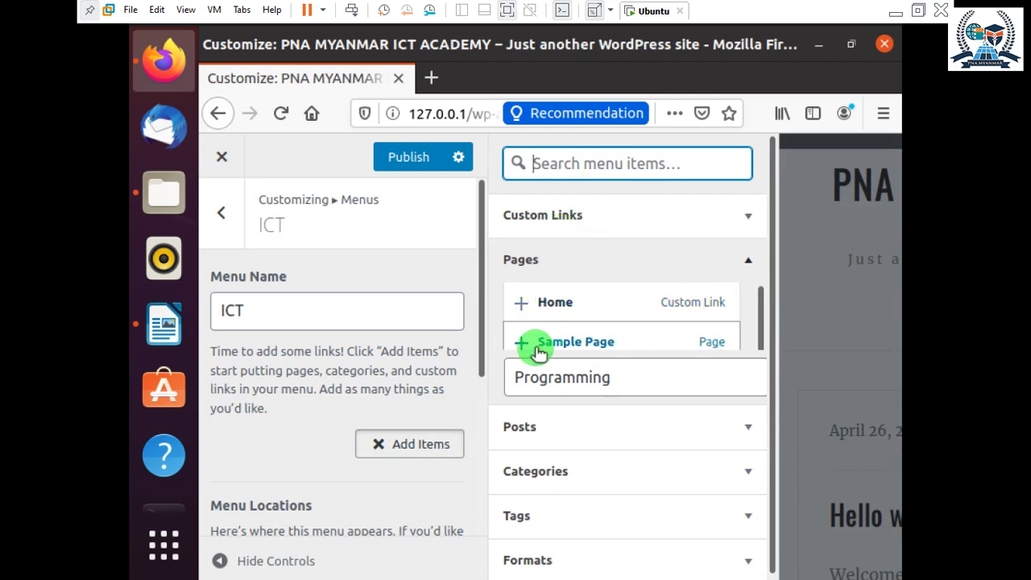
scroll(366, 476, "down", 5)
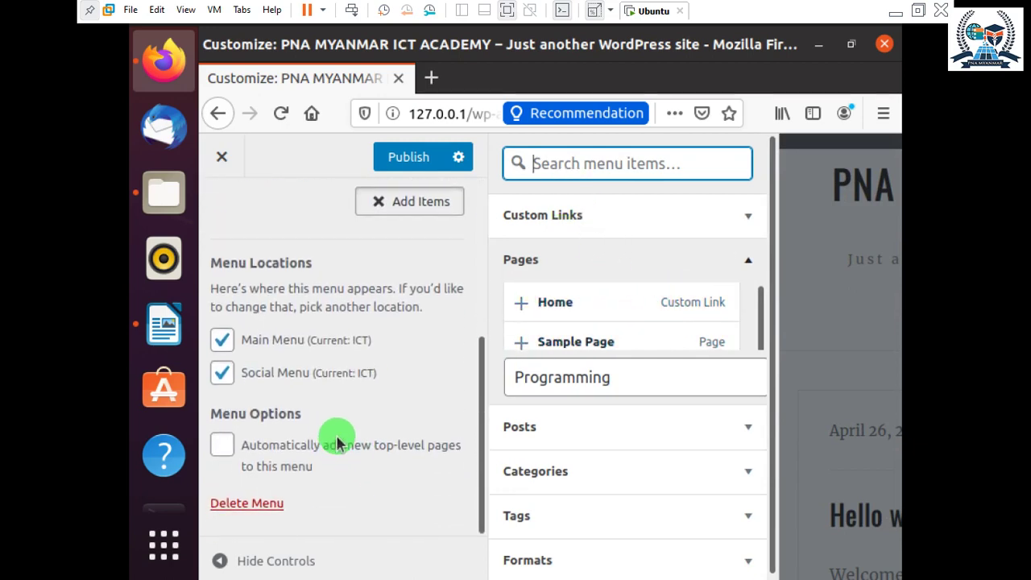
scroll(338, 439, "up", 4)
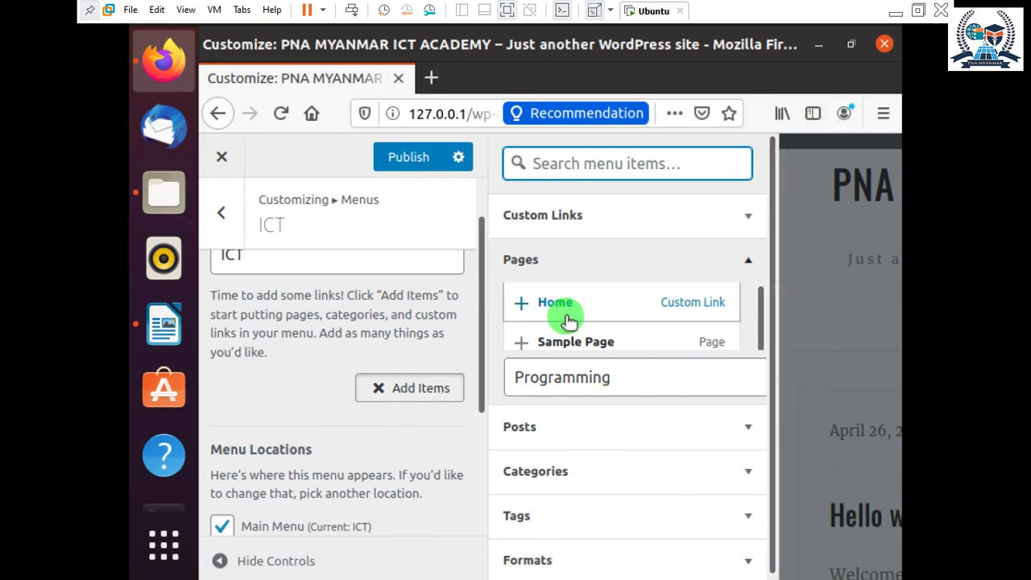
scroll(539, 354, "down", 1)
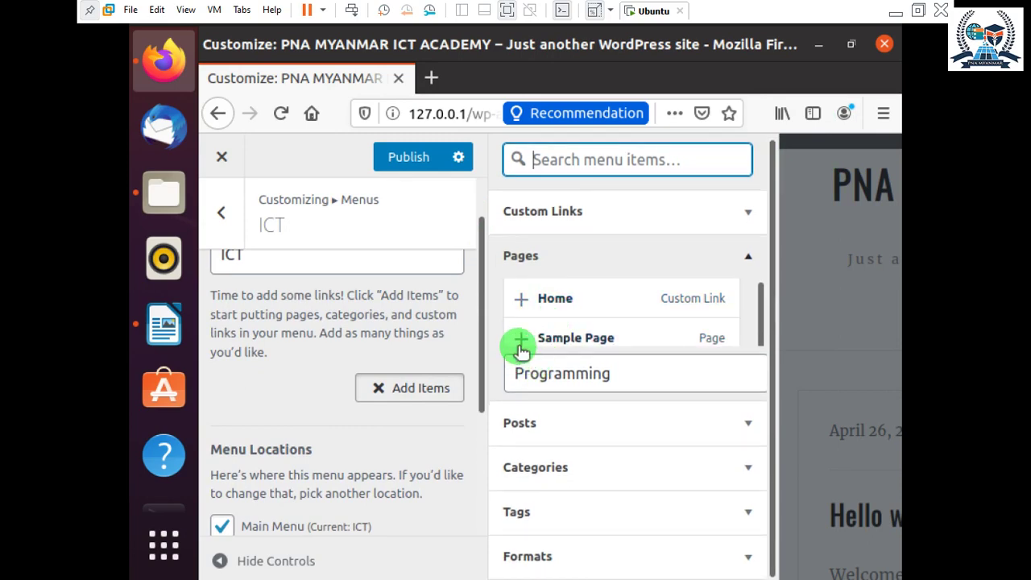
scroll(403, 310, "up", 2)
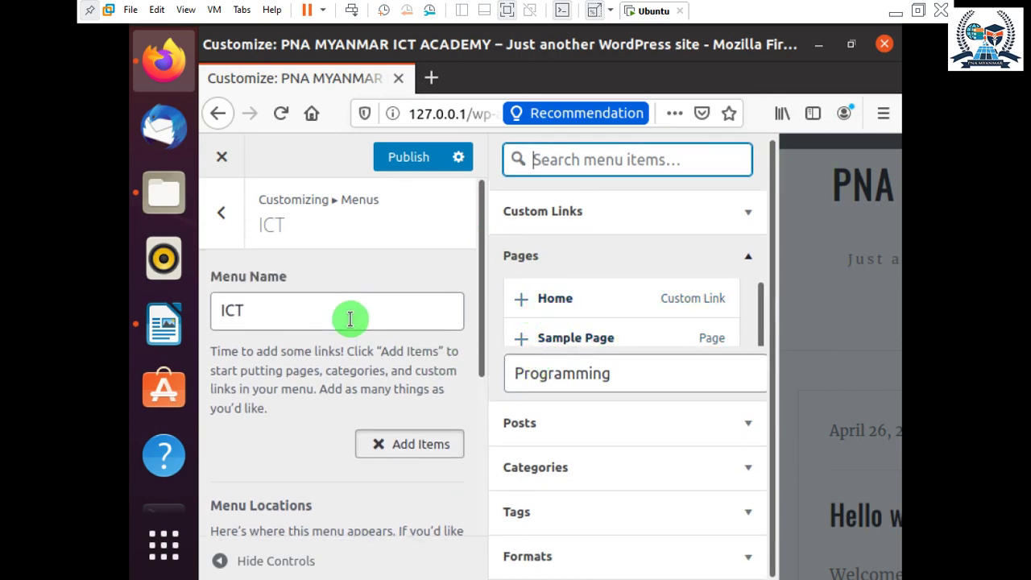
scroll(761, 559, "up", 1)
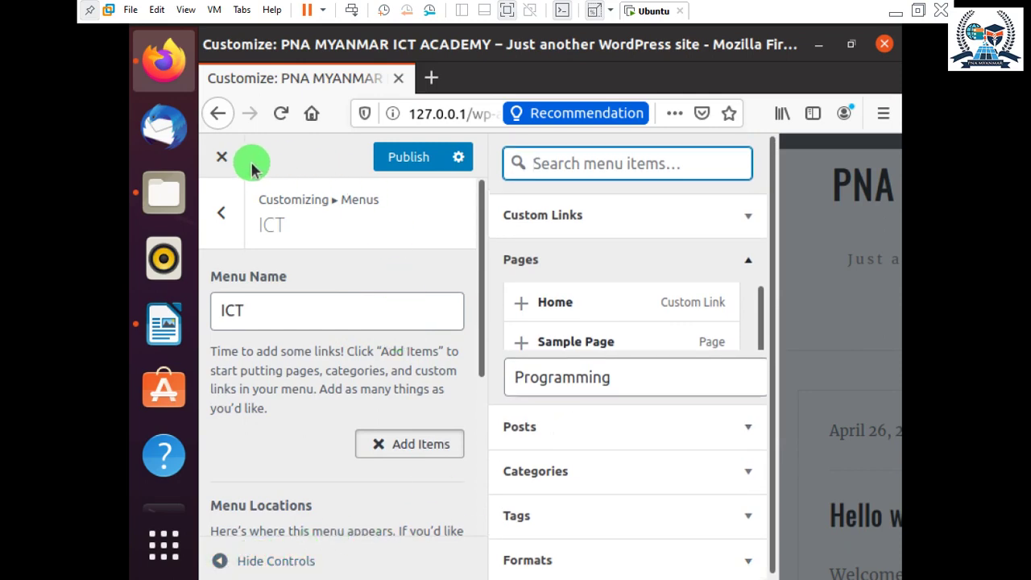
Return to the menus list, start a new menu, and publish the changes.
left_click(225, 207)
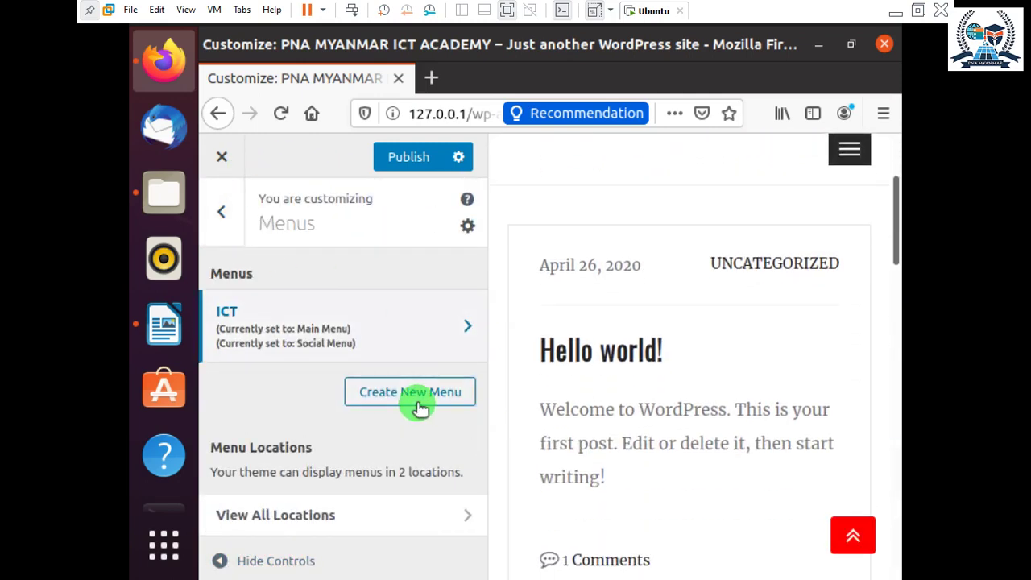
left_click(390, 393)
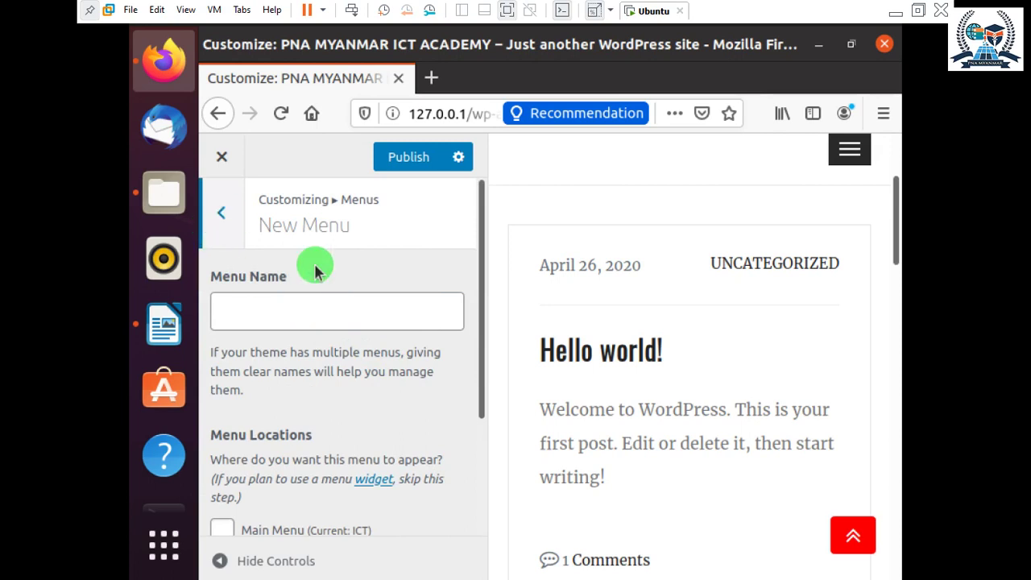
scroll(737, 333, "up", 3)
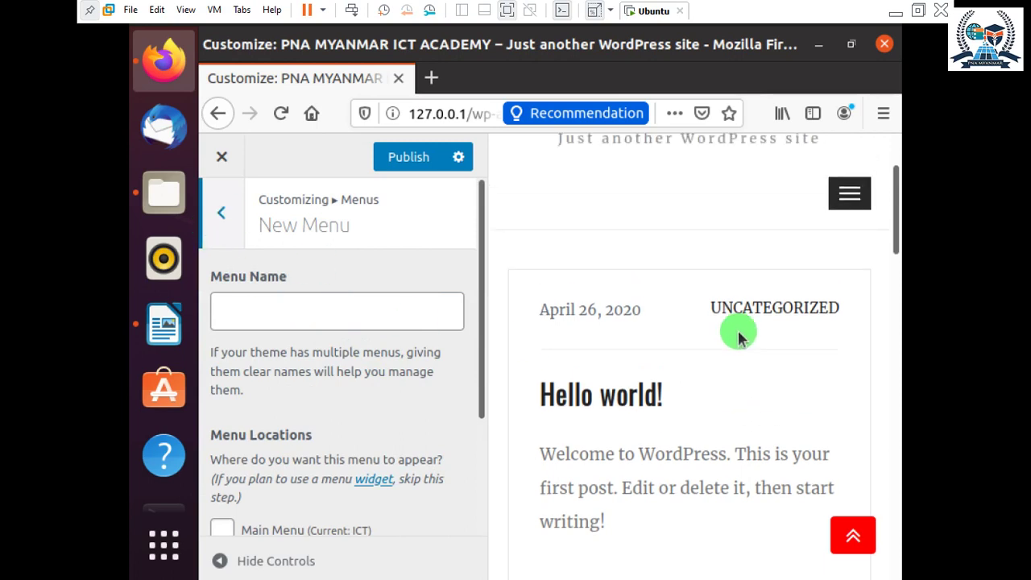
left_click(398, 159)
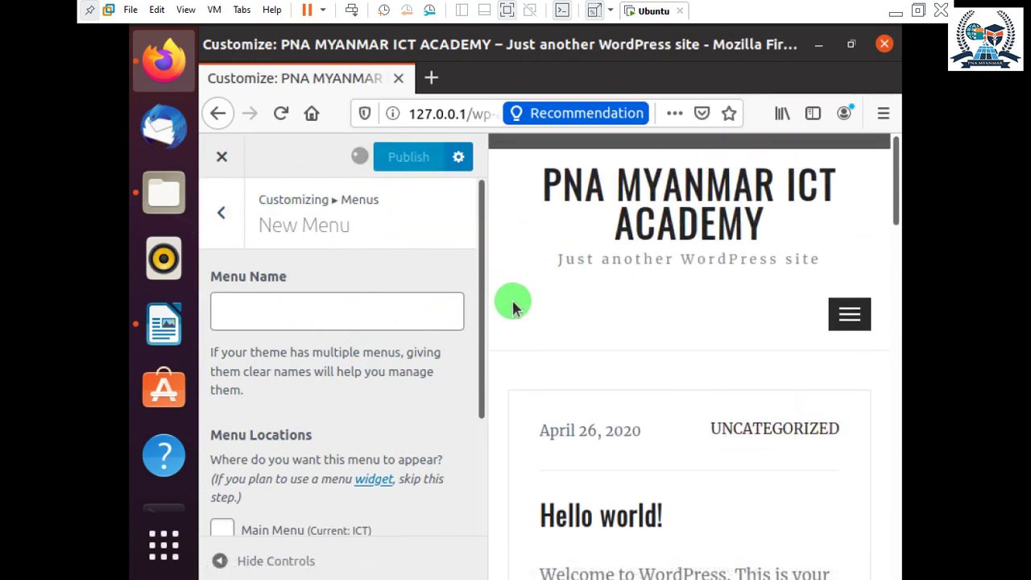
Check the preview's site menu by expanding and collapsing it twice.
left_click(856, 312)
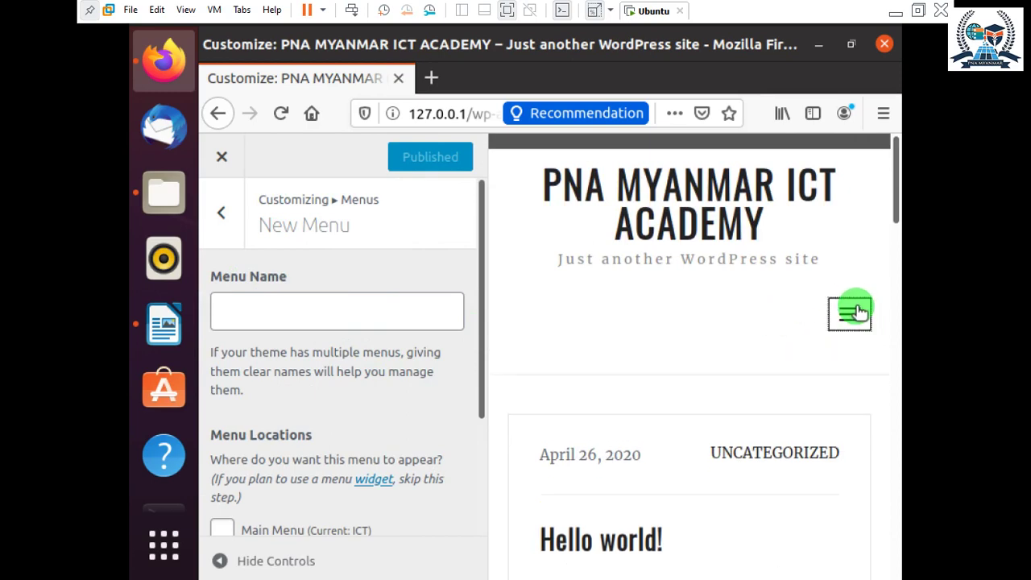
left_click(855, 312)
scroll(856, 299, "down", 3)
scroll(856, 286, "up", 3)
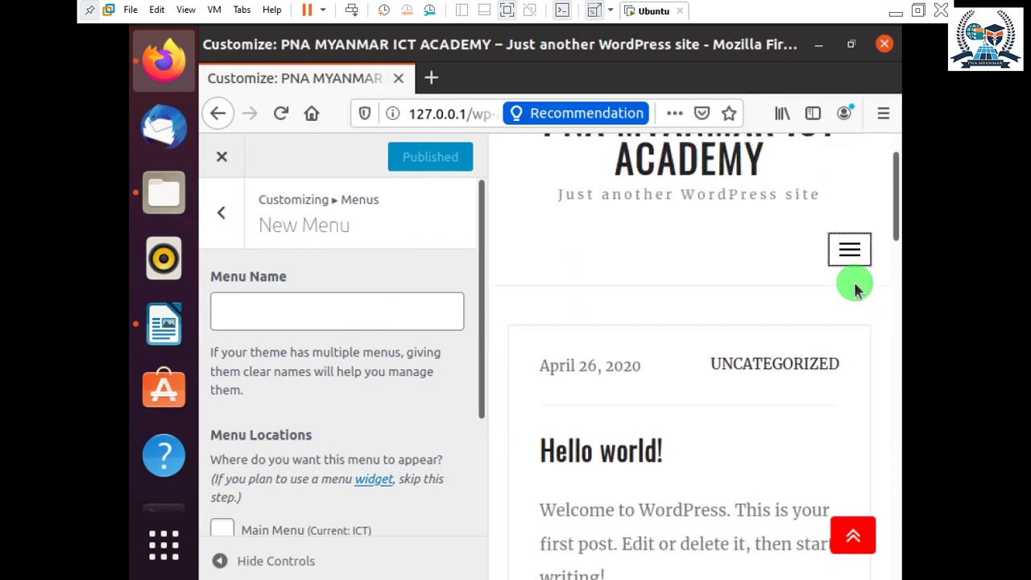
left_click(855, 313)
left_click(852, 312)
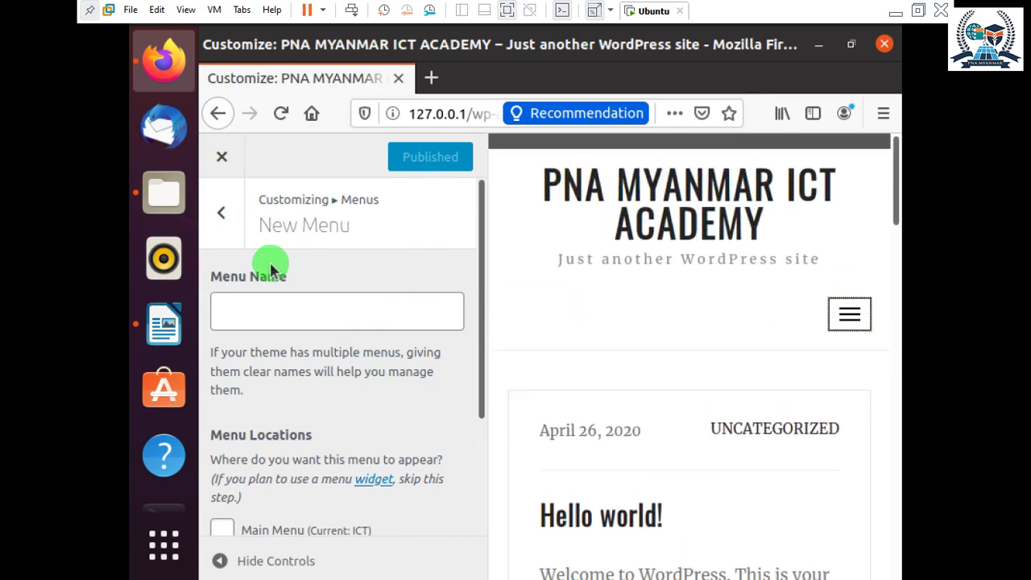
scroll(271, 265, "down", 3)
scroll(674, 322, "down", 6)
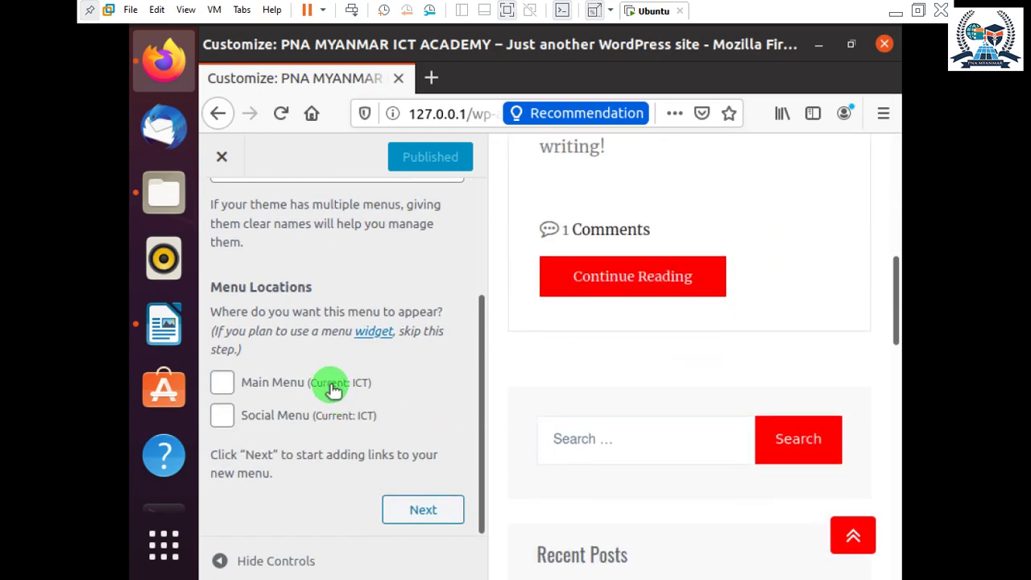
Tick Main Menu, name the menu 'Programming', and create it.
left_click(361, 384)
left_click(447, 505)
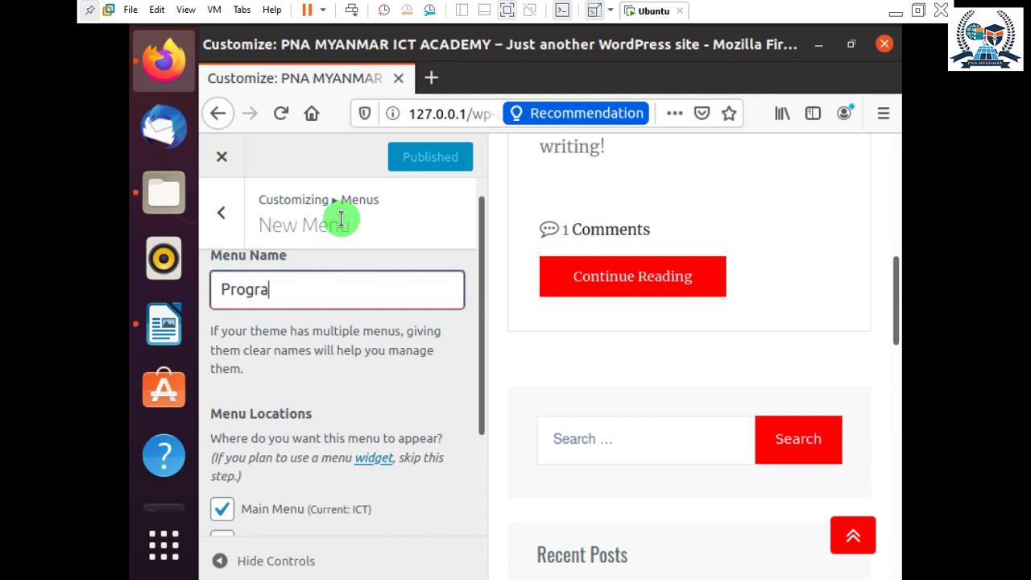
type("Programming")
scroll(362, 306, "down", 3)
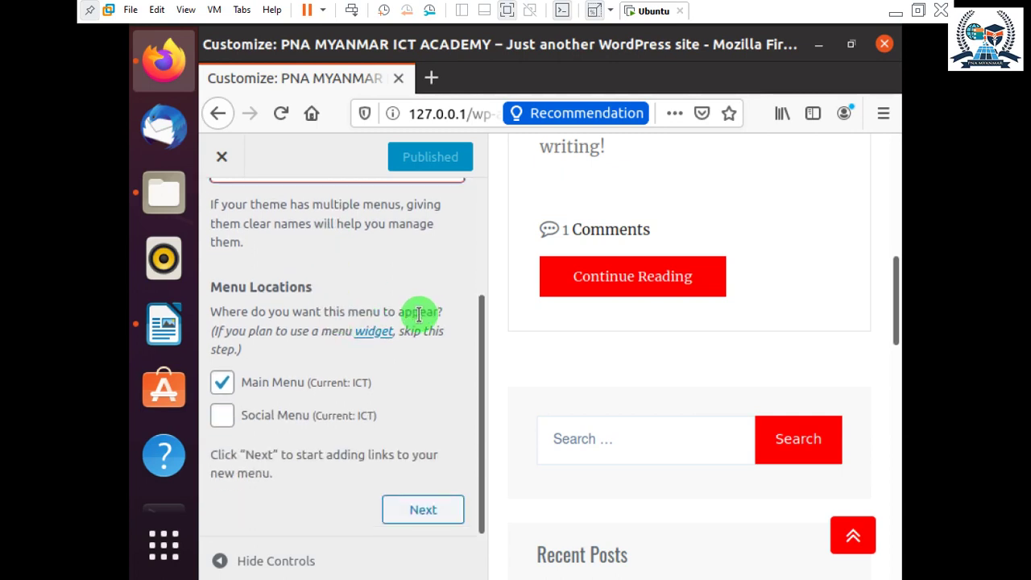
left_click(433, 510)
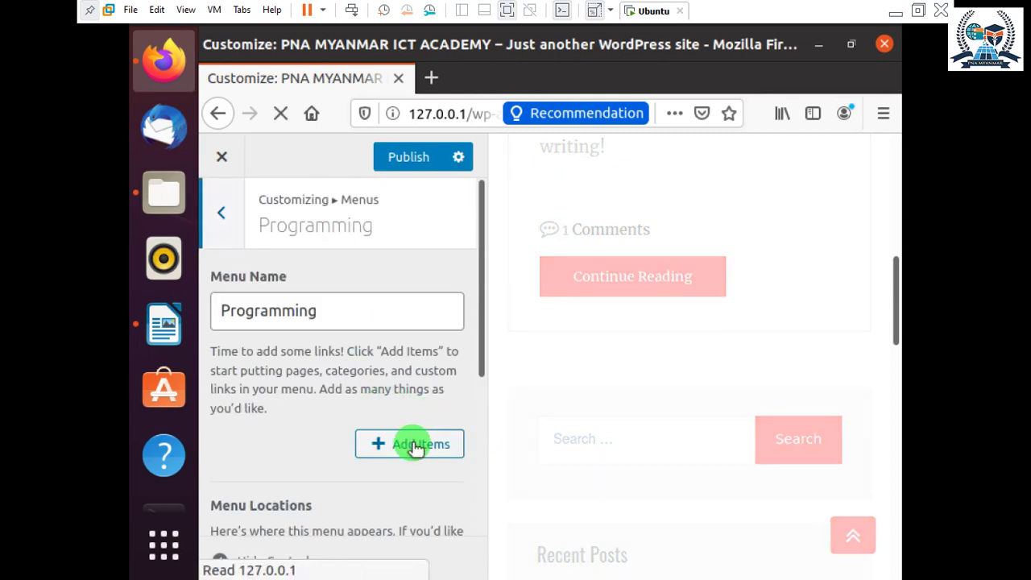
Add Sample Page to the Programming menu from the Add Items panel.
left_click(403, 441)
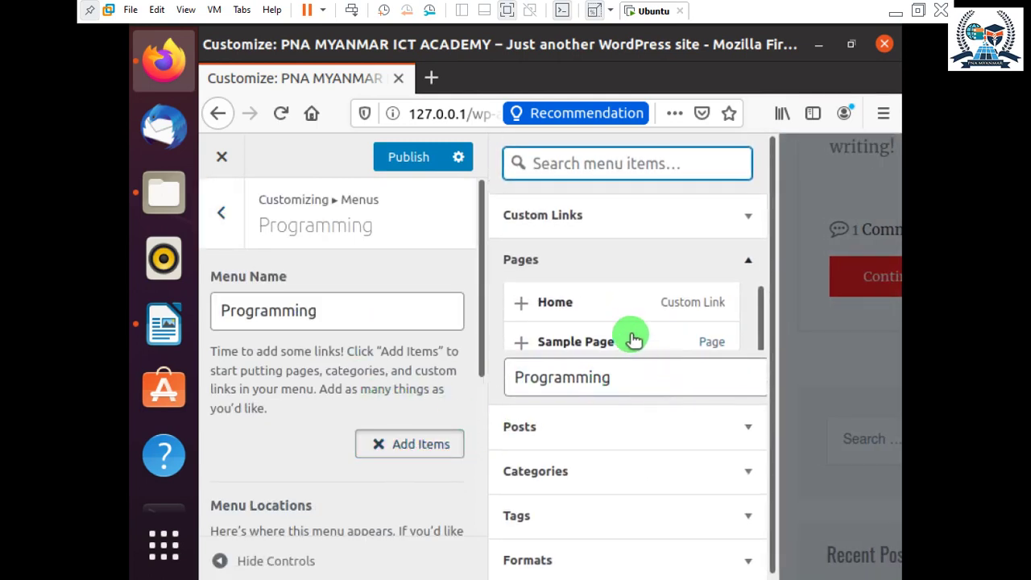
left_click(690, 383)
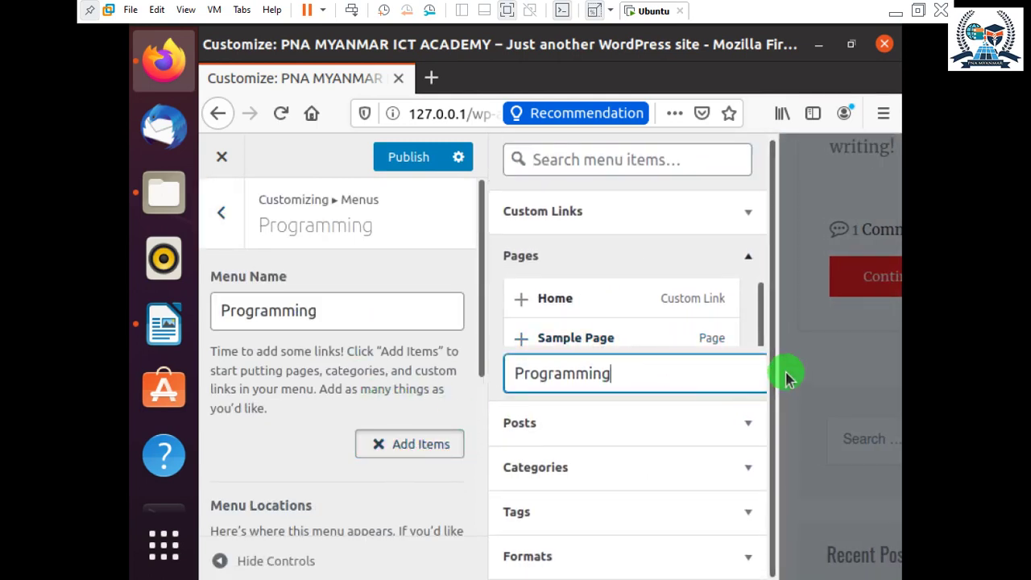
left_click(787, 375)
scroll(745, 338, "up", 5)
scroll(745, 338, "up", 3)
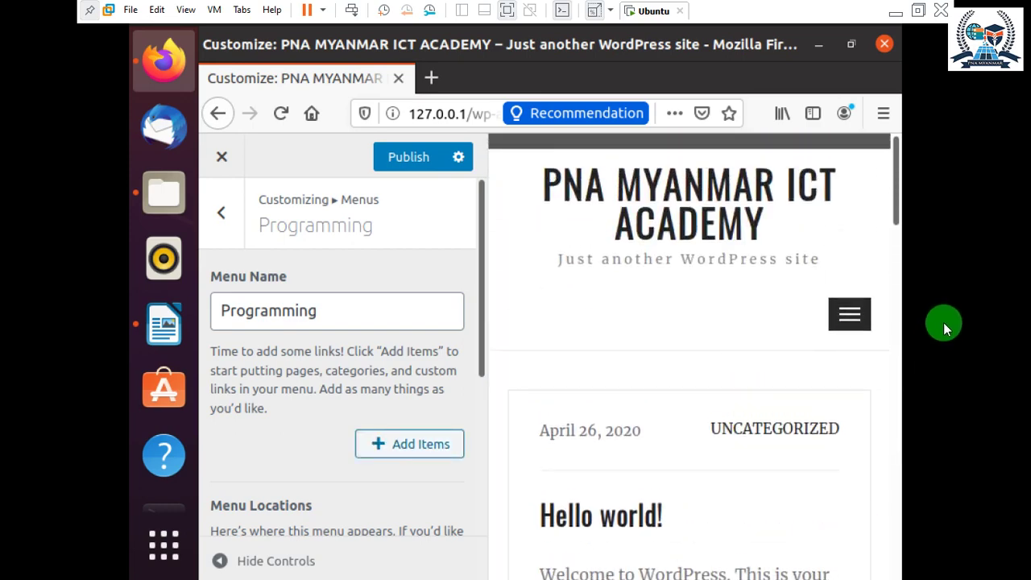
left_click(852, 313)
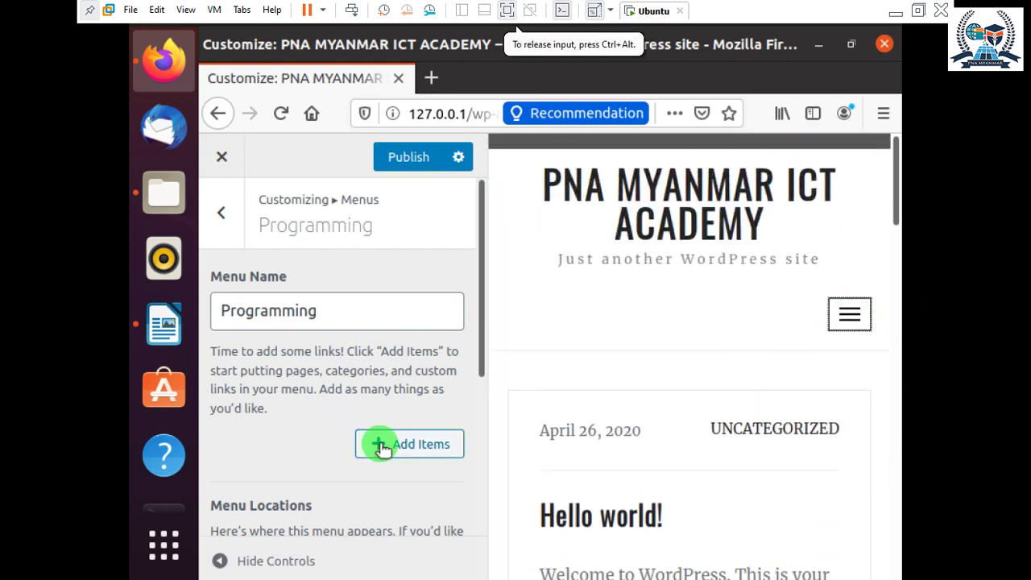
left_click(385, 443)
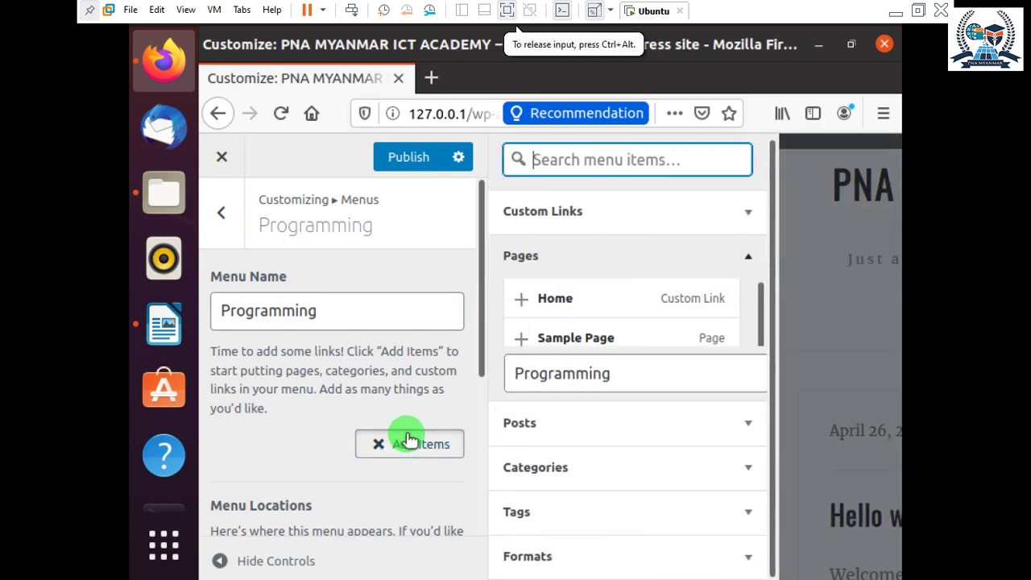
left_click(575, 338)
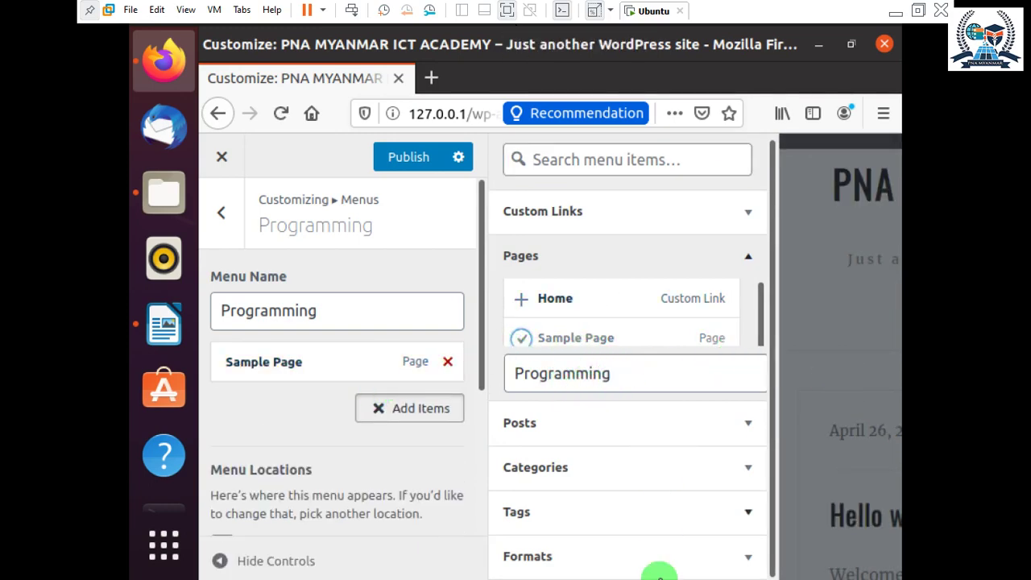
Browse the Formats, Pages and Posts sections of Add Items, then publish.
left_click(751, 560)
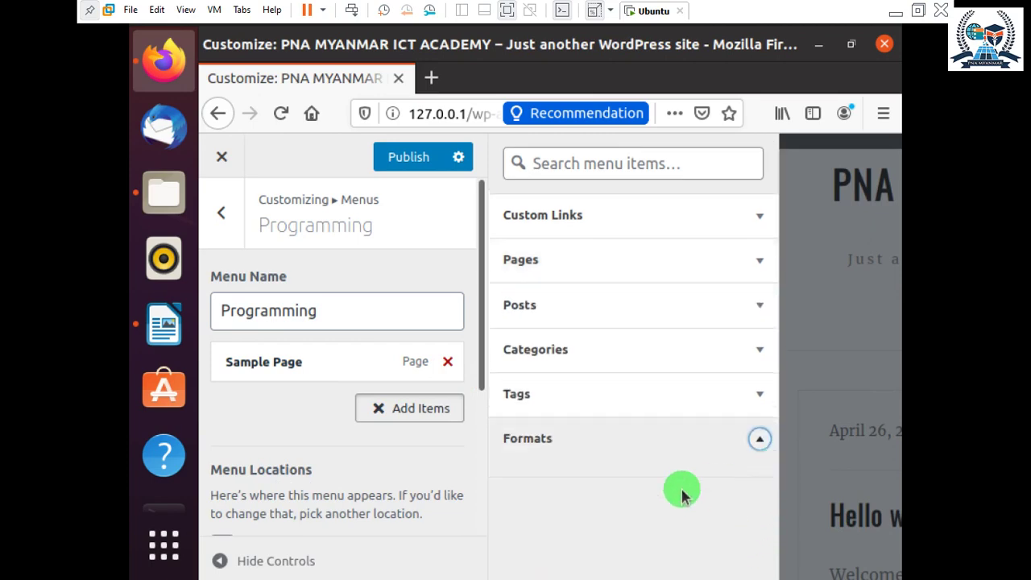
left_click(385, 410)
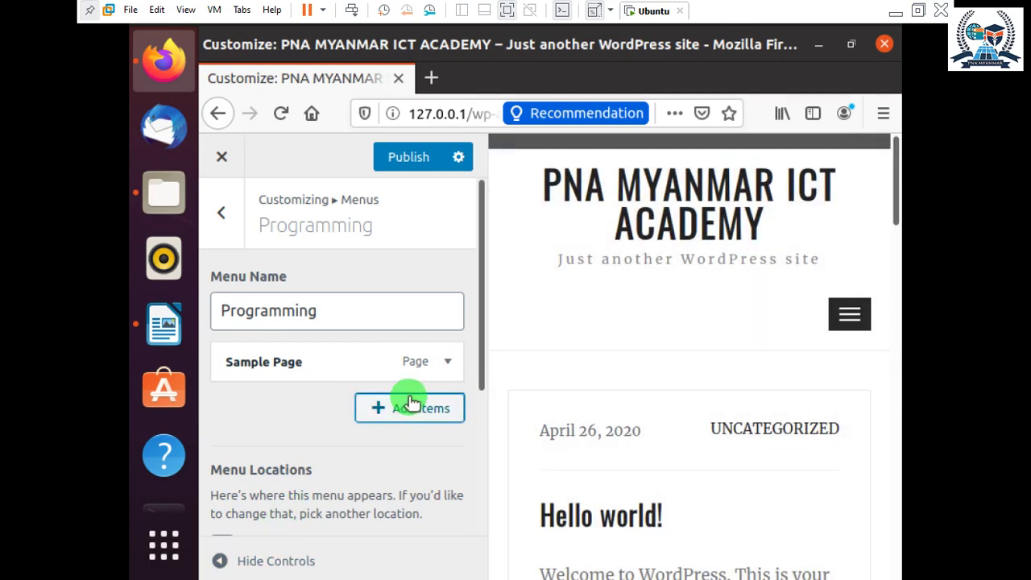
left_click(411, 397)
left_click(553, 266)
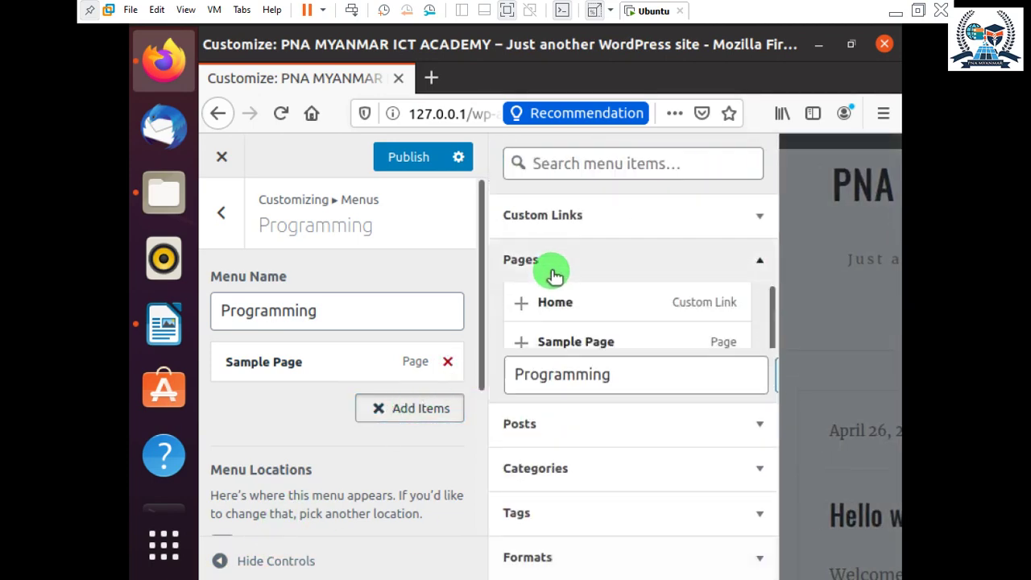
left_click(541, 260)
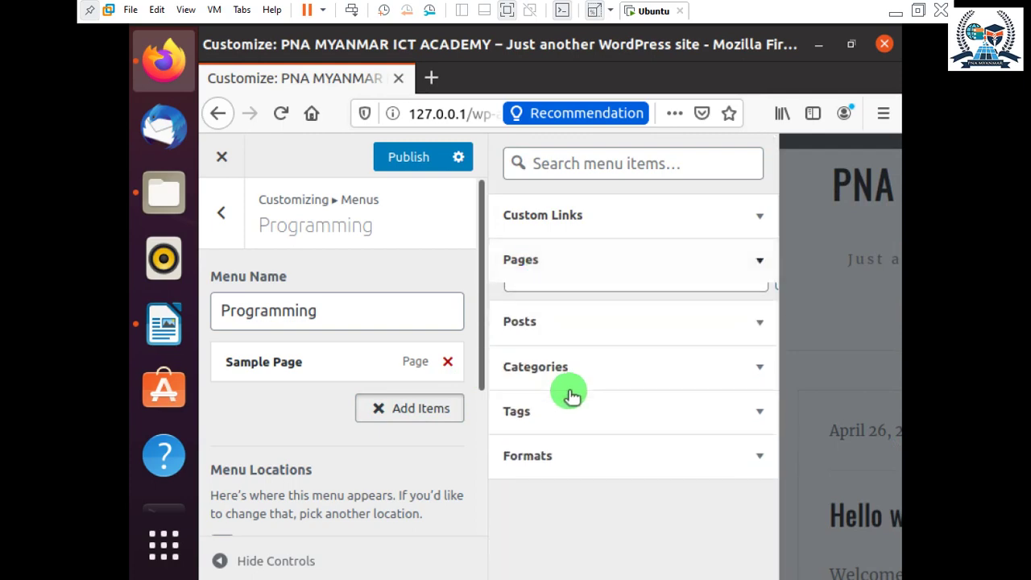
left_click(547, 322)
left_click(545, 321)
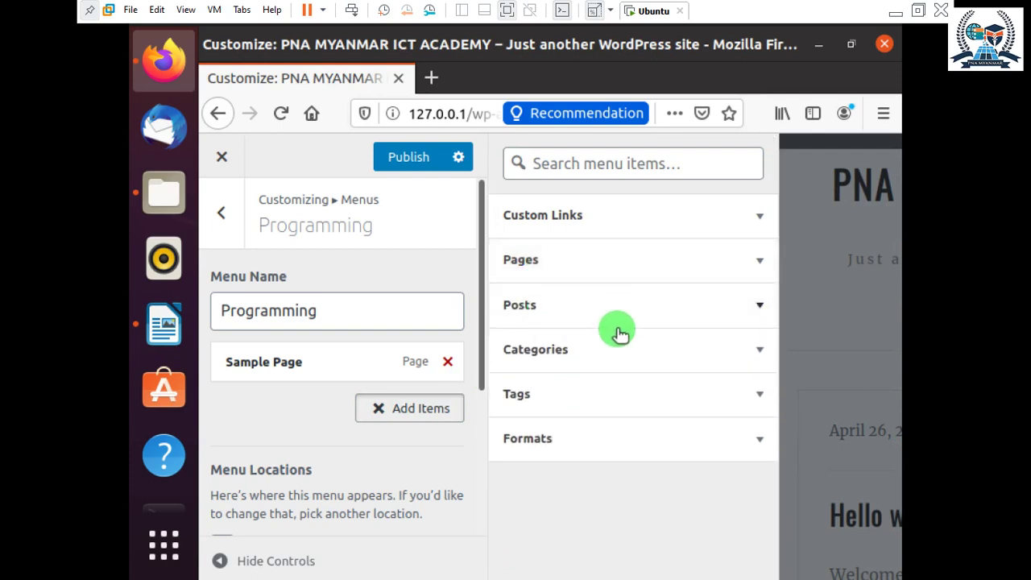
left_click(545, 281)
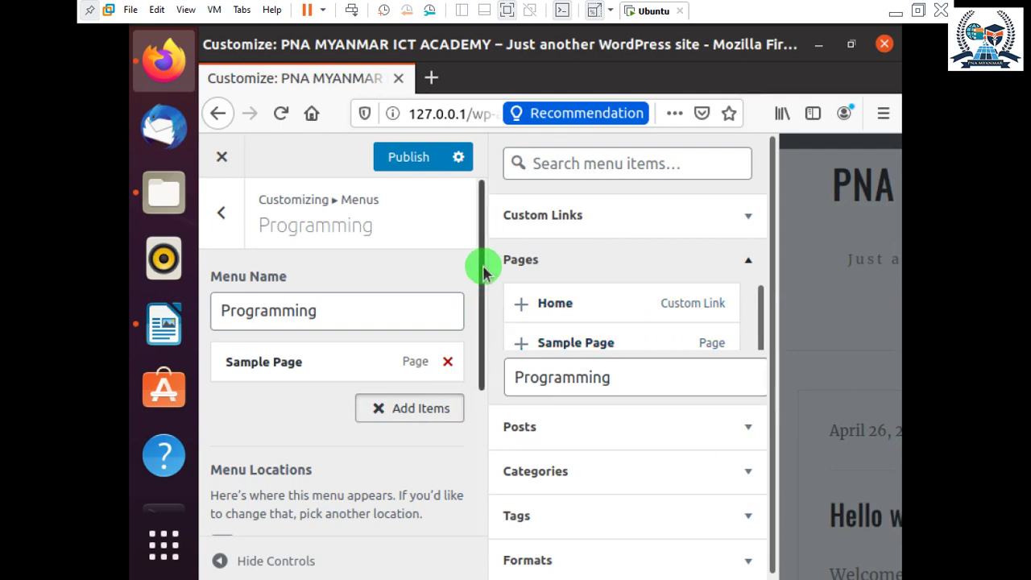
left_click(418, 155)
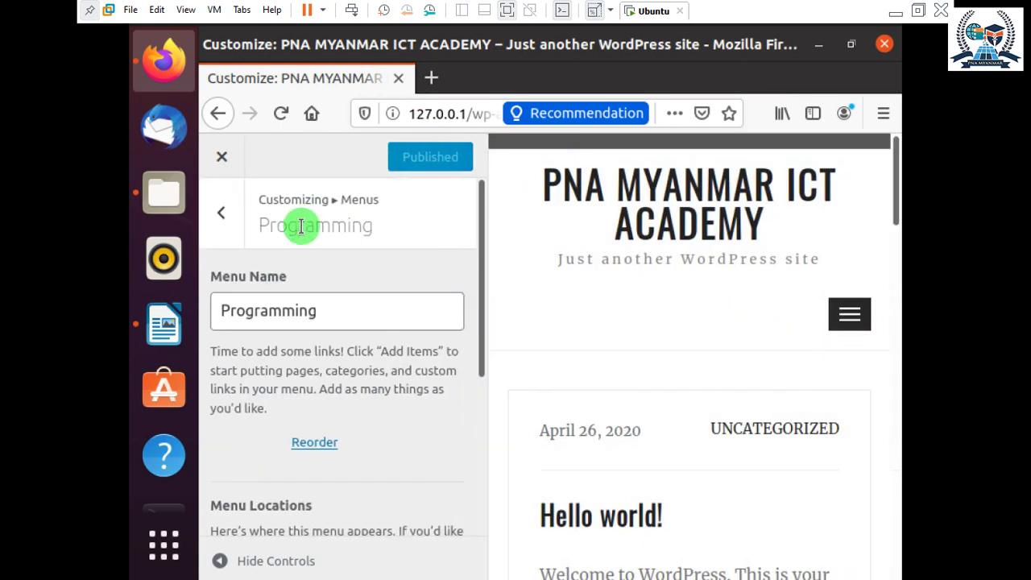
Add Home to the Programming menu after Sample Page and close the items panel.
left_click(838, 310)
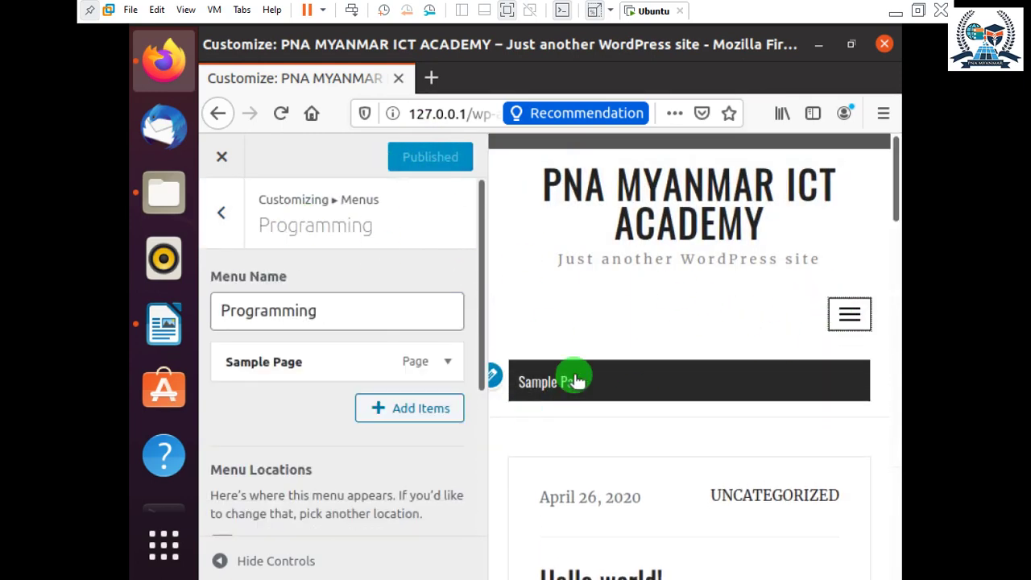
left_click(424, 407)
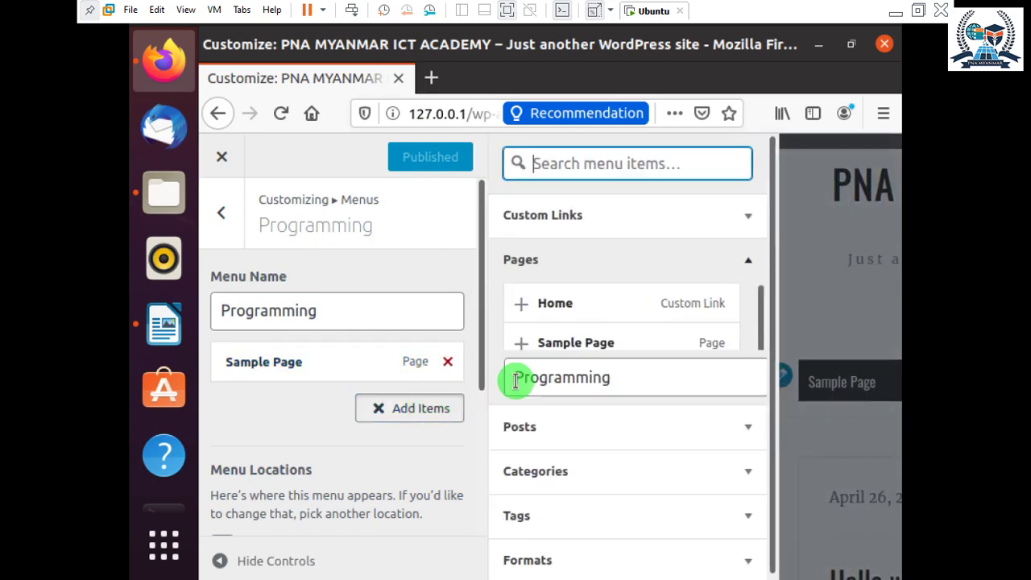
left_click(598, 310)
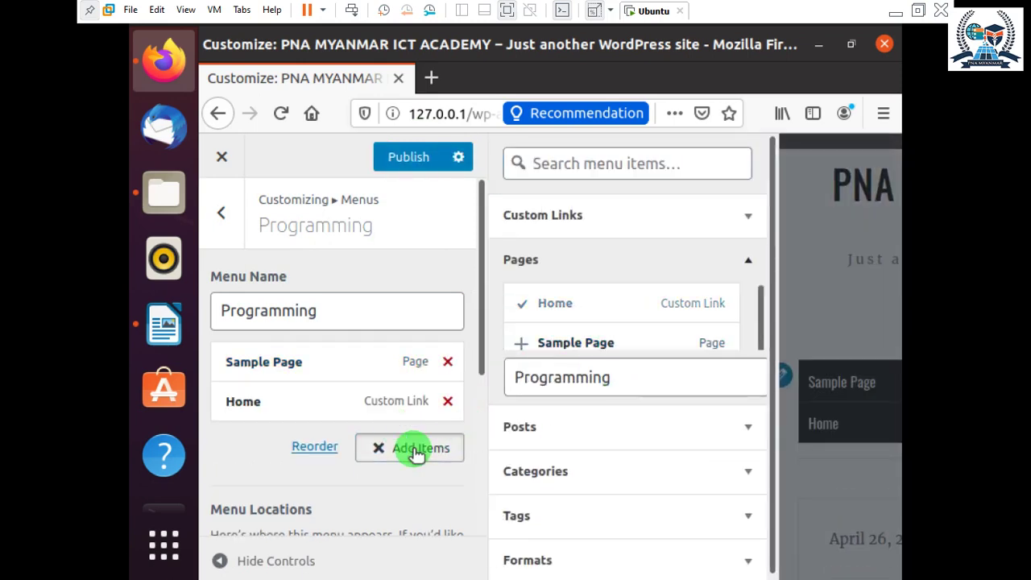
double_click(627, 377)
left_click(749, 219)
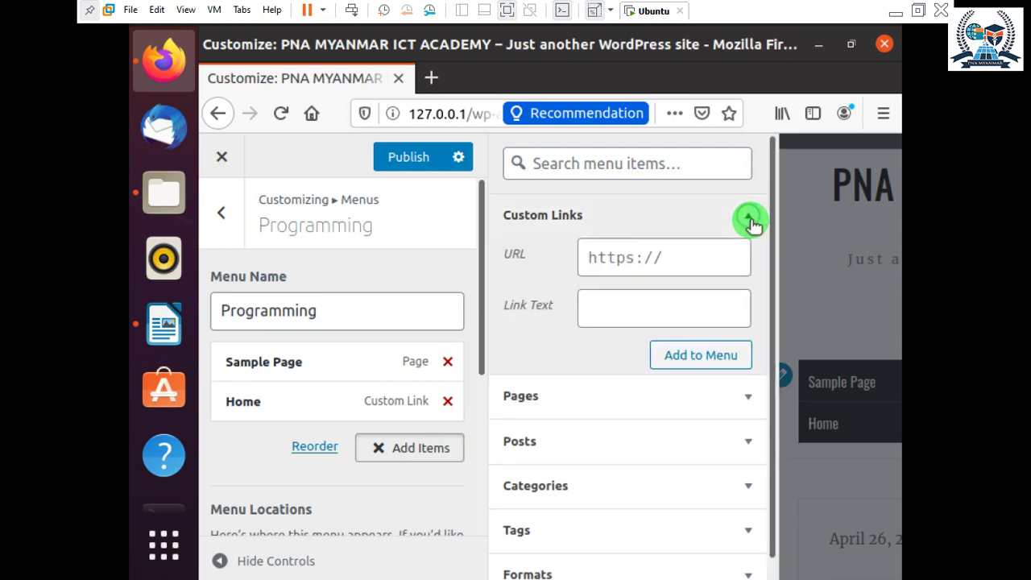
left_click(677, 264)
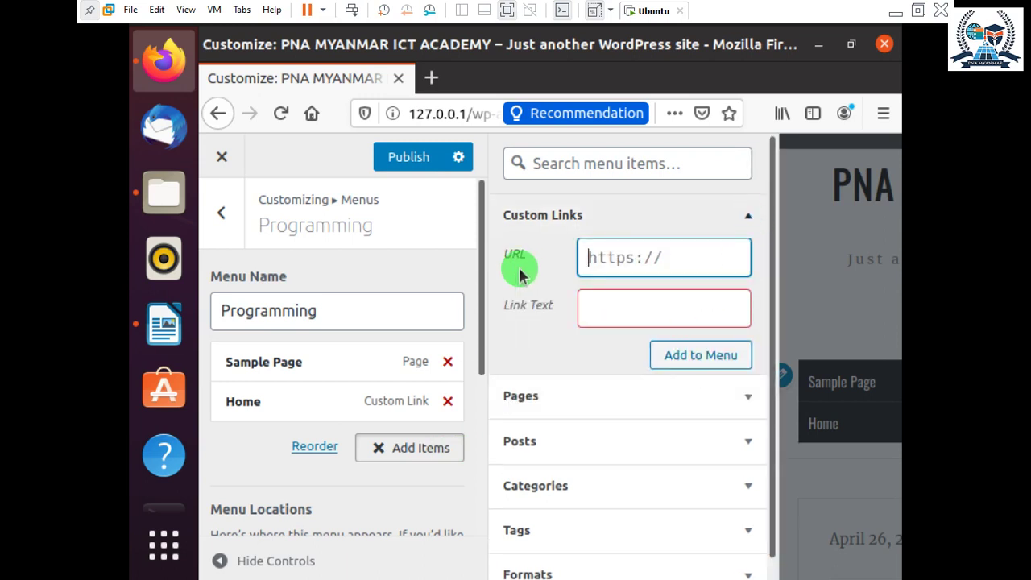
left_click(756, 217)
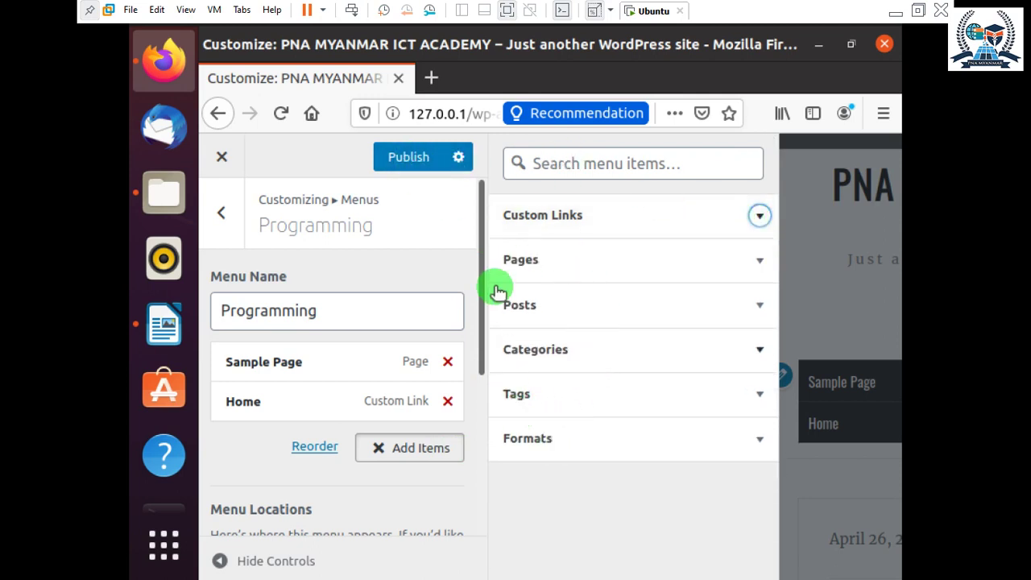
left_click(439, 448)
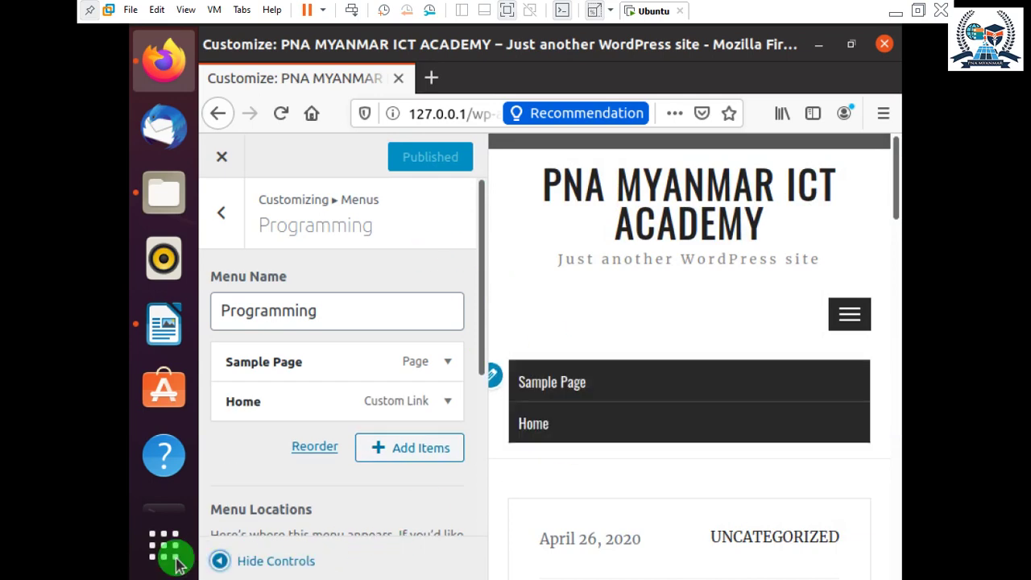
Hide the Customizer controls and open Home from the preview's site menu.
left_click(216, 559)
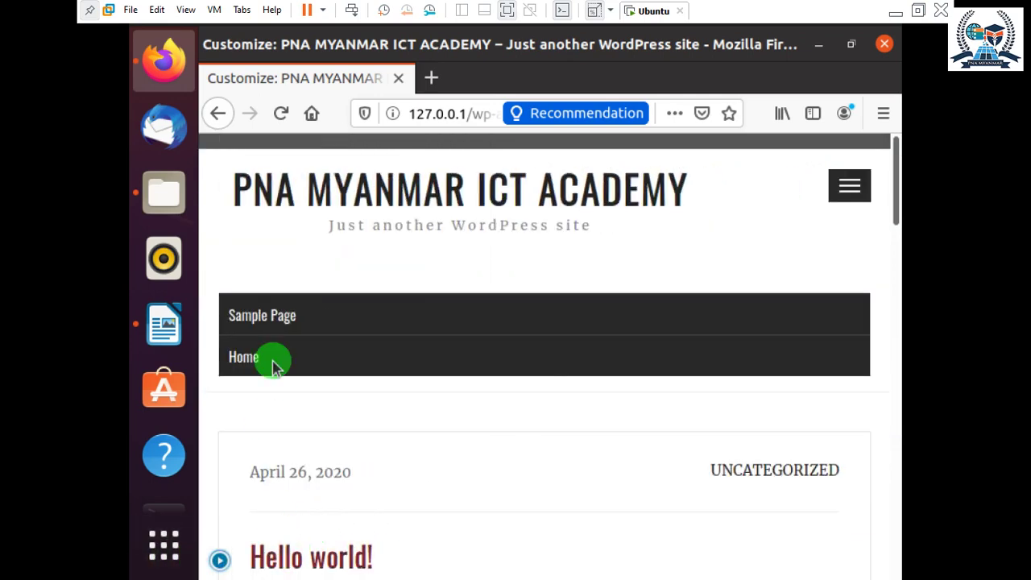
left_click(850, 186)
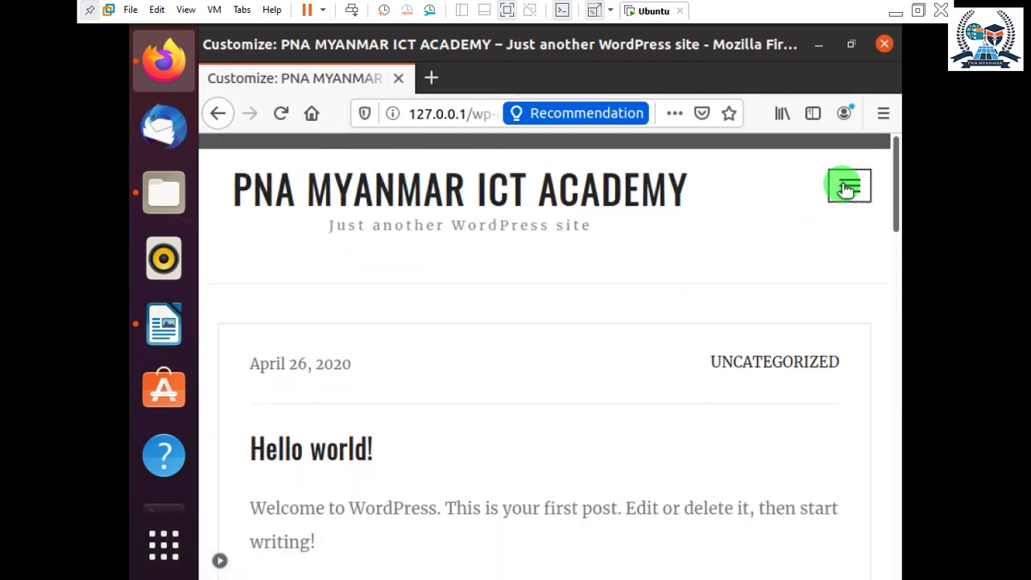
left_click(850, 185)
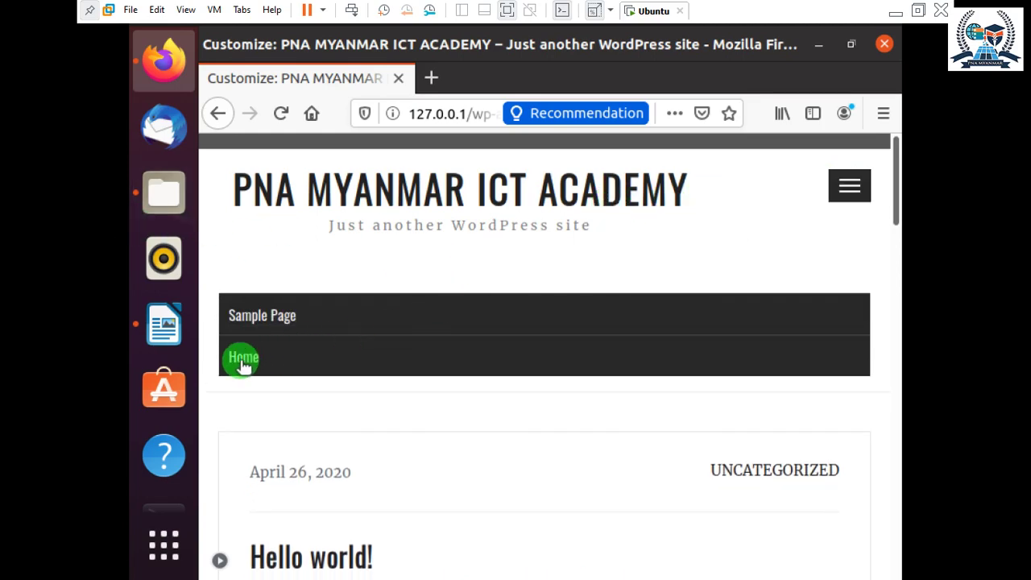
left_click(327, 338)
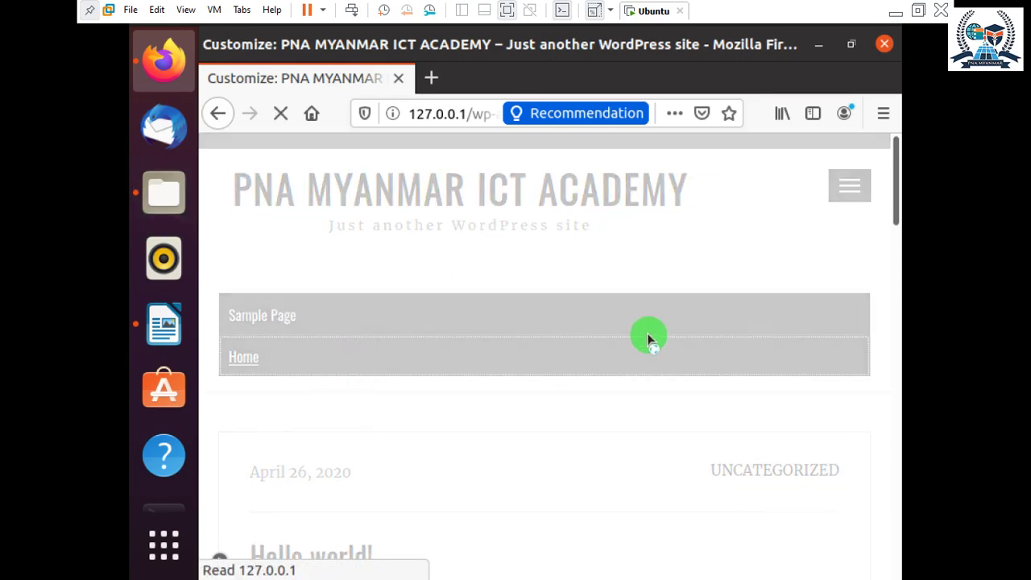
Scroll through the Home page, then minimize the browser.
scroll(661, 347, "down", 7)
scroll(663, 363, "up", 6)
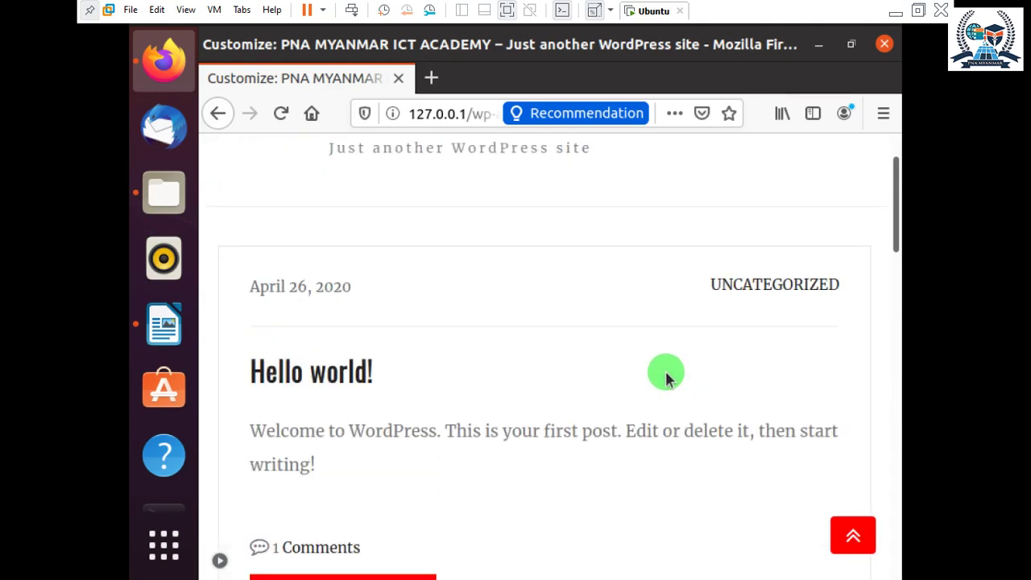
scroll(665, 378, "down", 10)
scroll(668, 386, "up", 3)
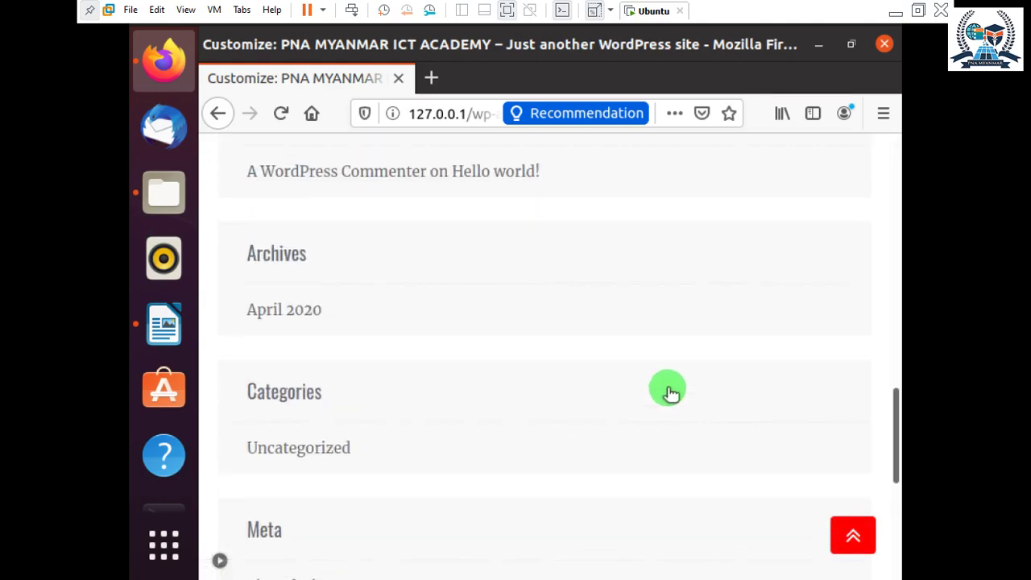
scroll(550, 370, "up", 5)
scroll(361, 396, "up", 12)
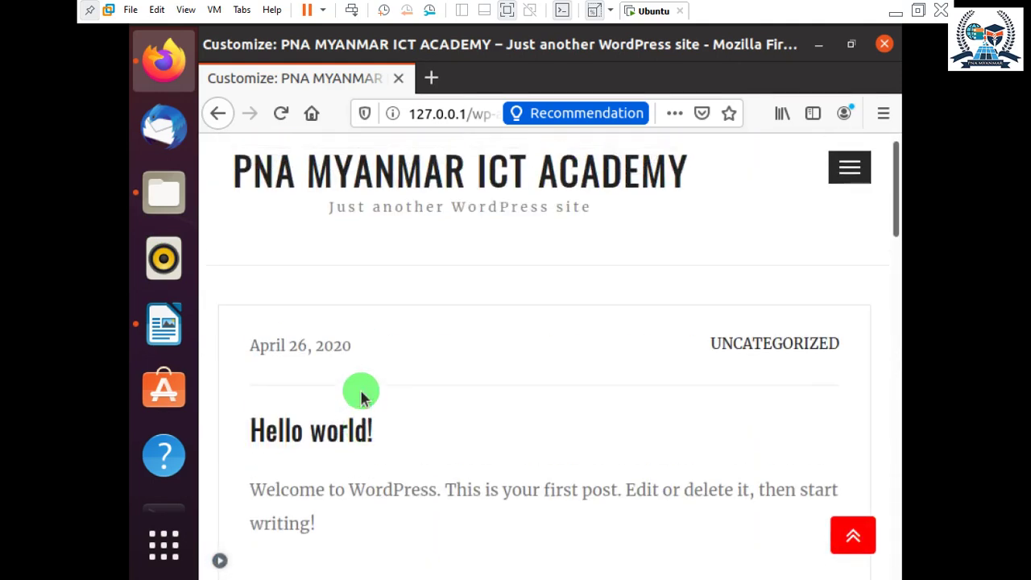
scroll(361, 395, "up", 2)
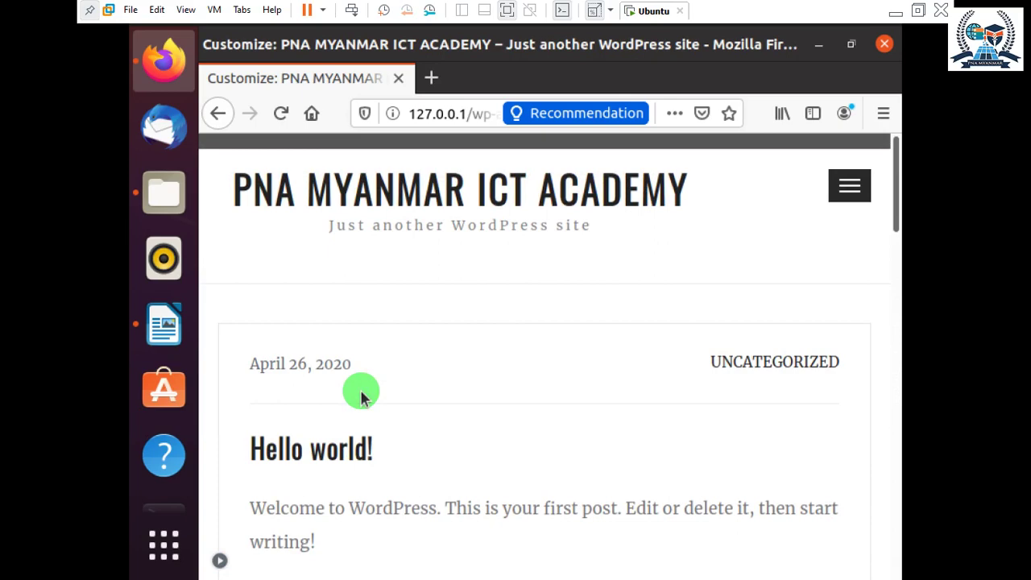
left_click(821, 49)
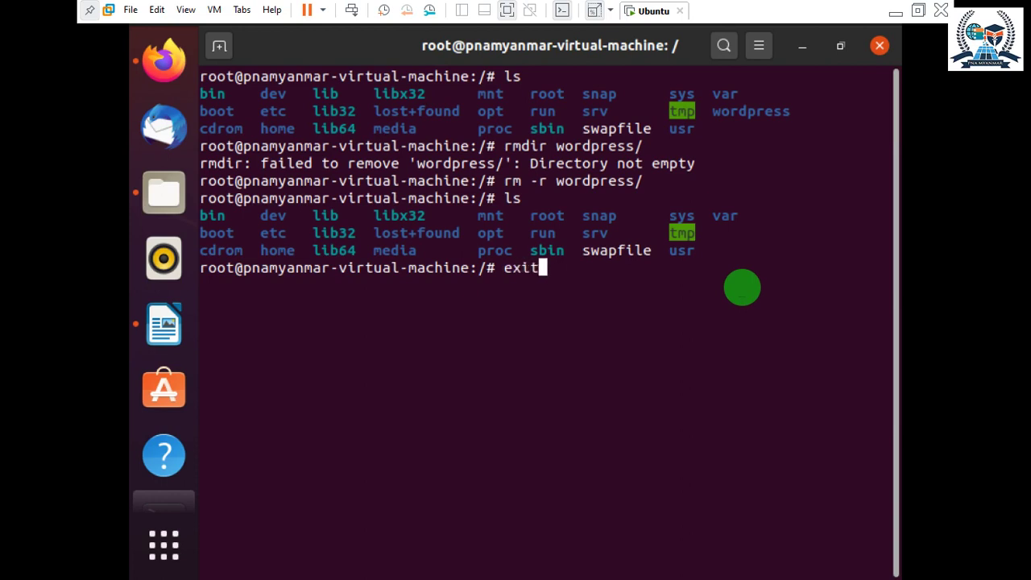
Exit the root shell and then the terminal with exit.
key("Return")
type("exi")
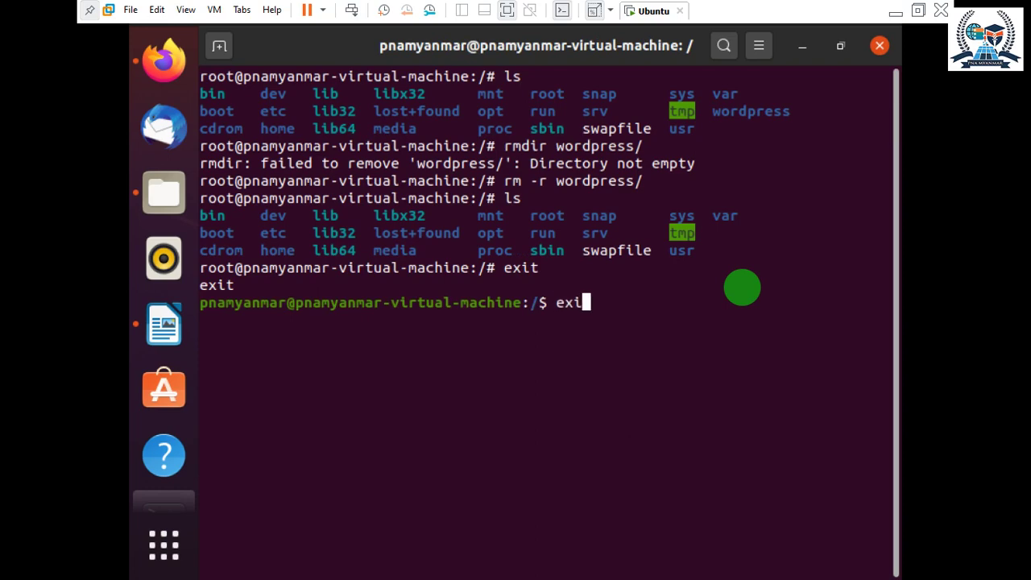
type("t")
key("Return")
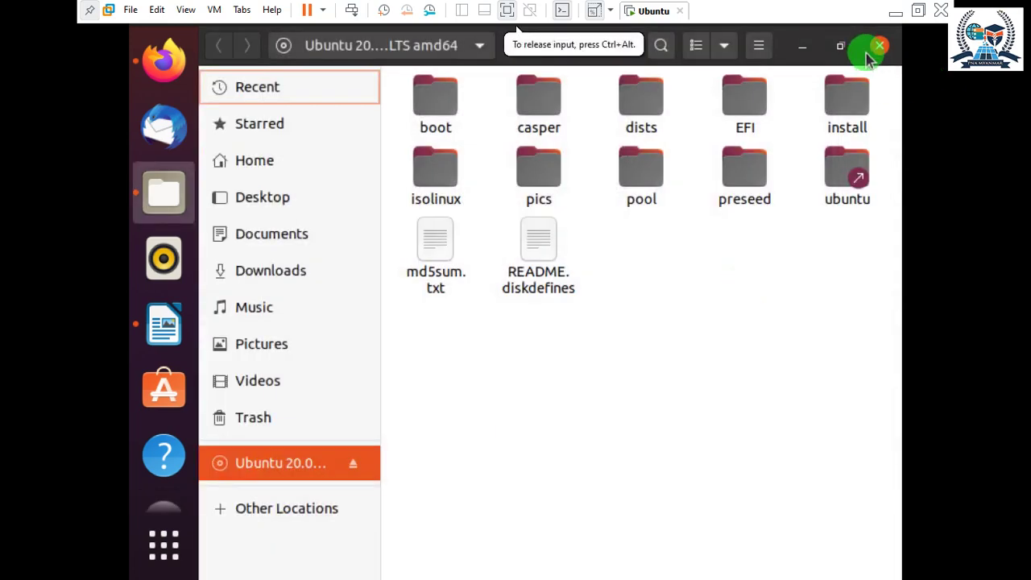
Close the Files window, minimize the VM, refresh the Windows desktop, and show hidden tray icons.
left_click(880, 43)
left_click(894, 15)
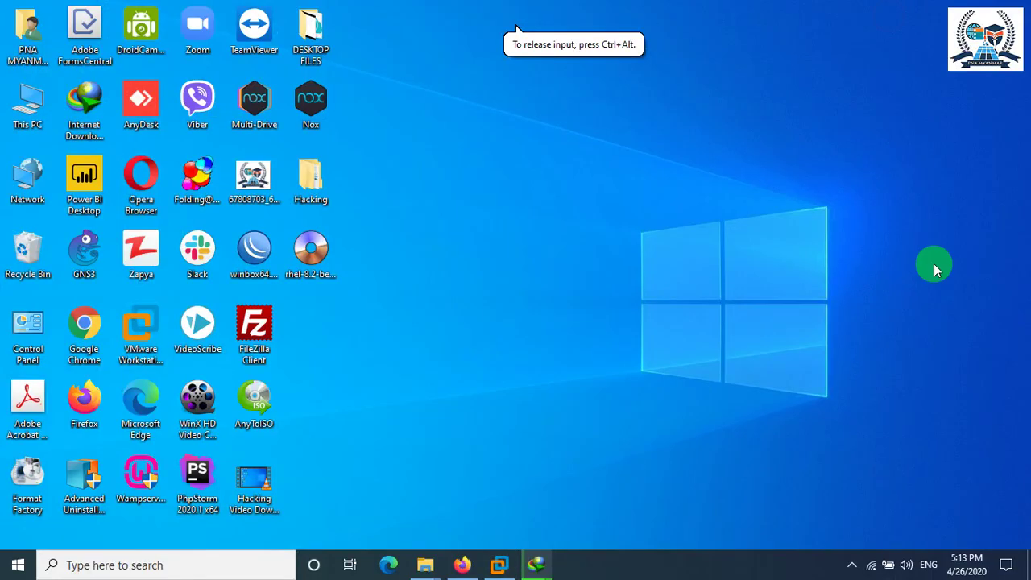
right_click(870, 295)
left_click(886, 320)
left_click(852, 565)
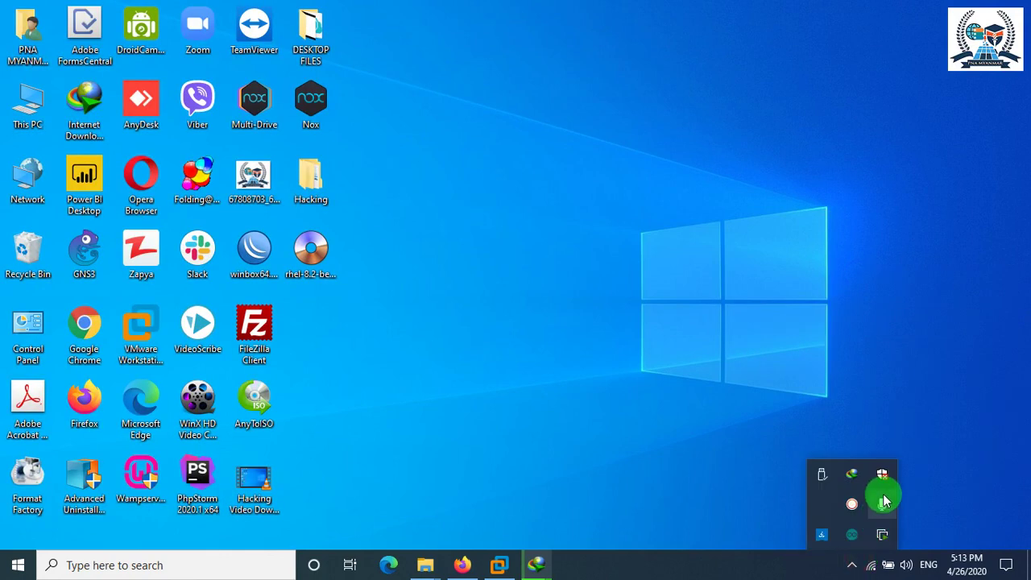